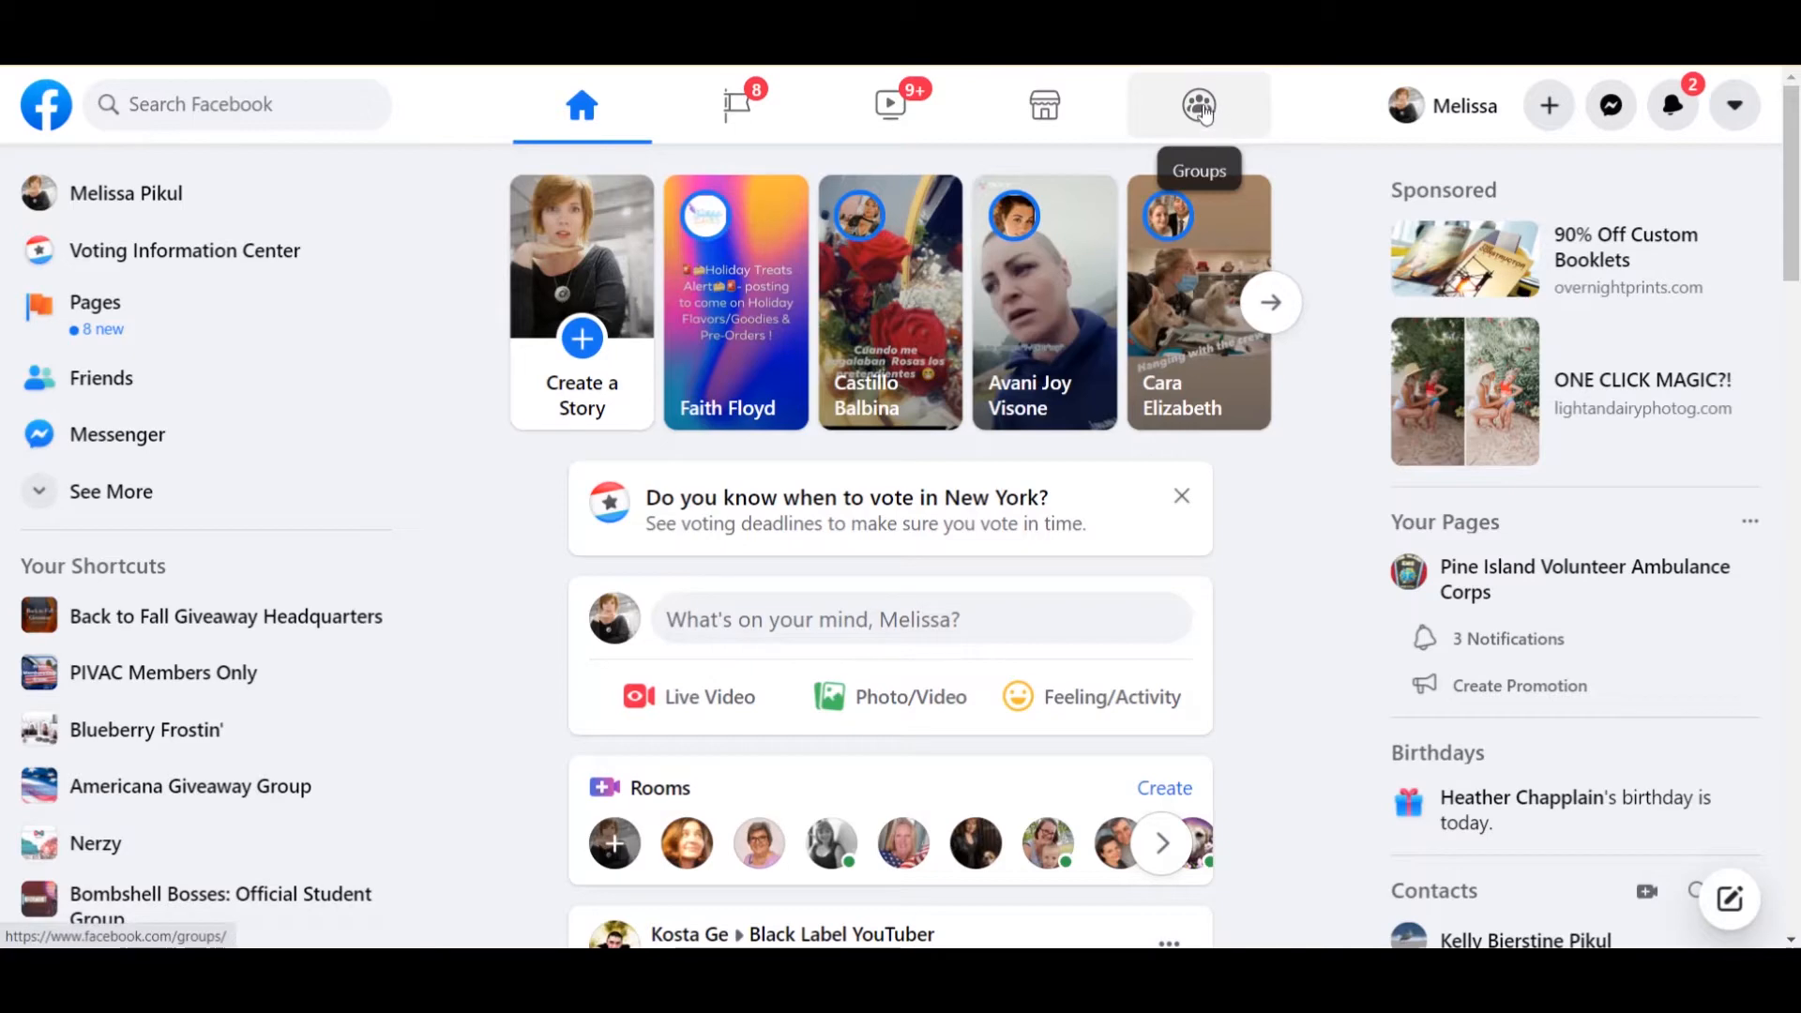
Start a new Facebook group named "The Handmade How - Home of the", followed by the owner's surname and "Peeps".
click(1203, 111)
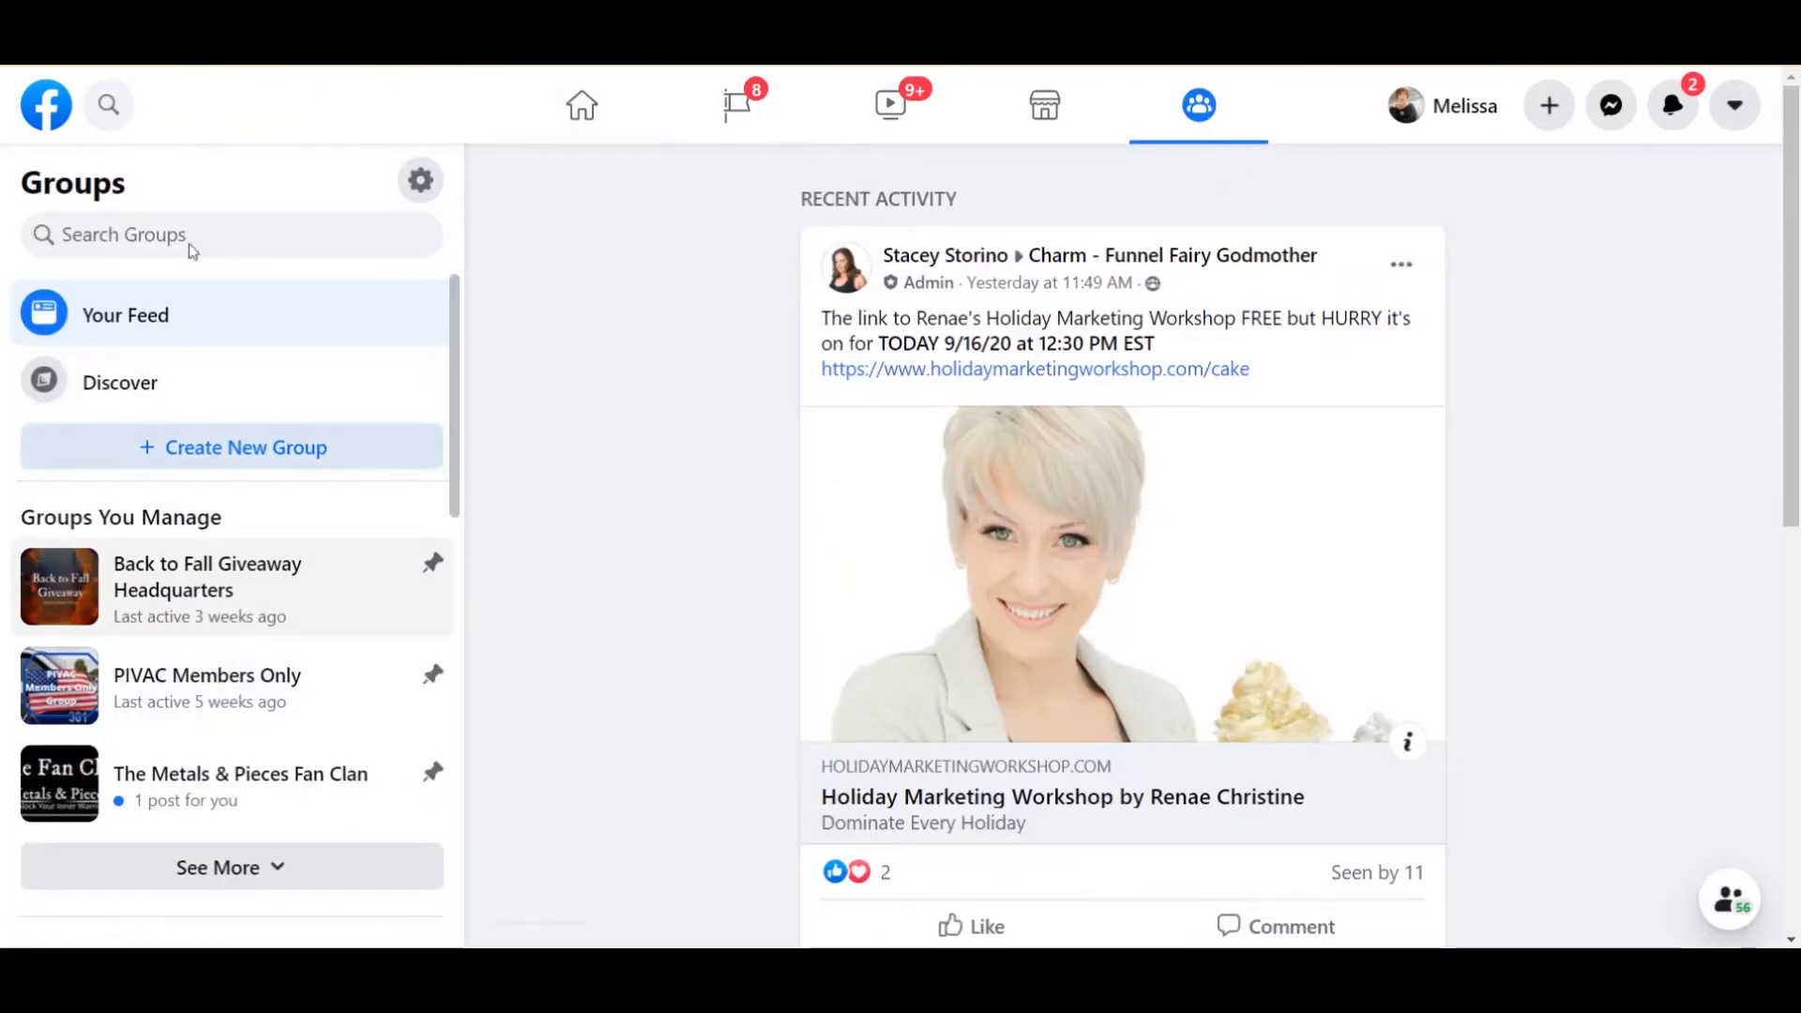
click(174, 451)
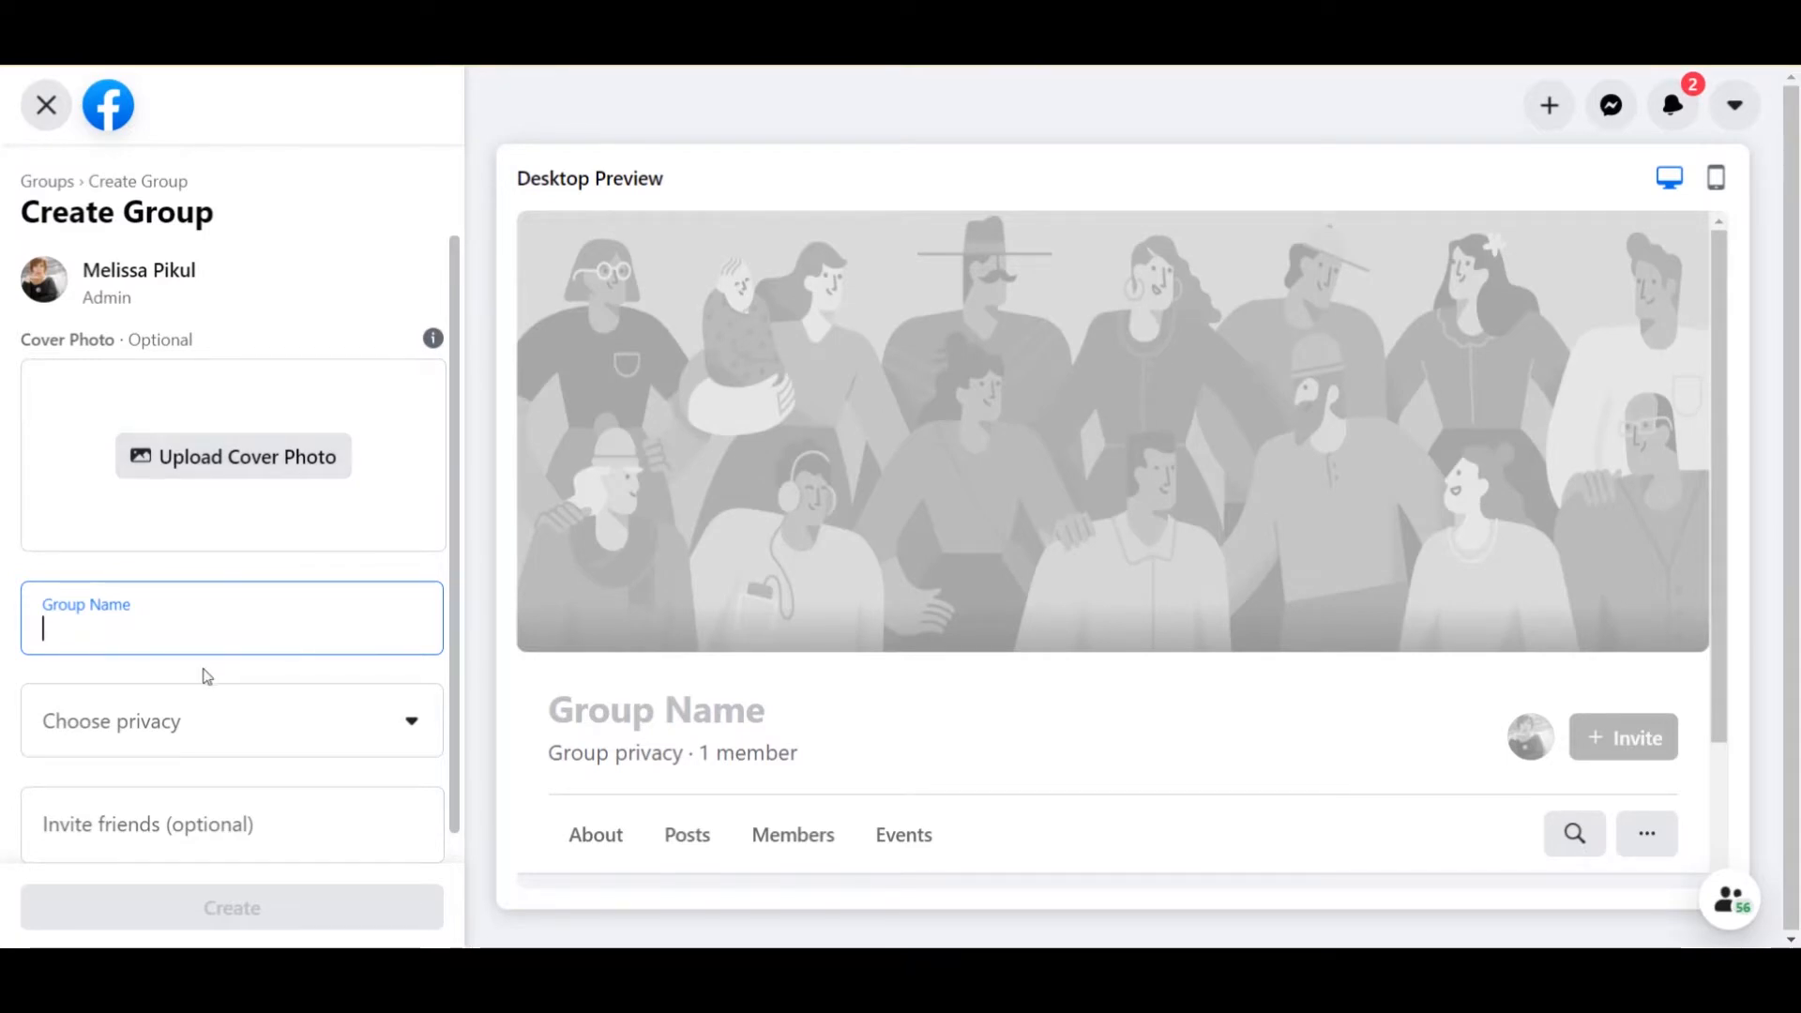
text(Had)
key(BackSpace)
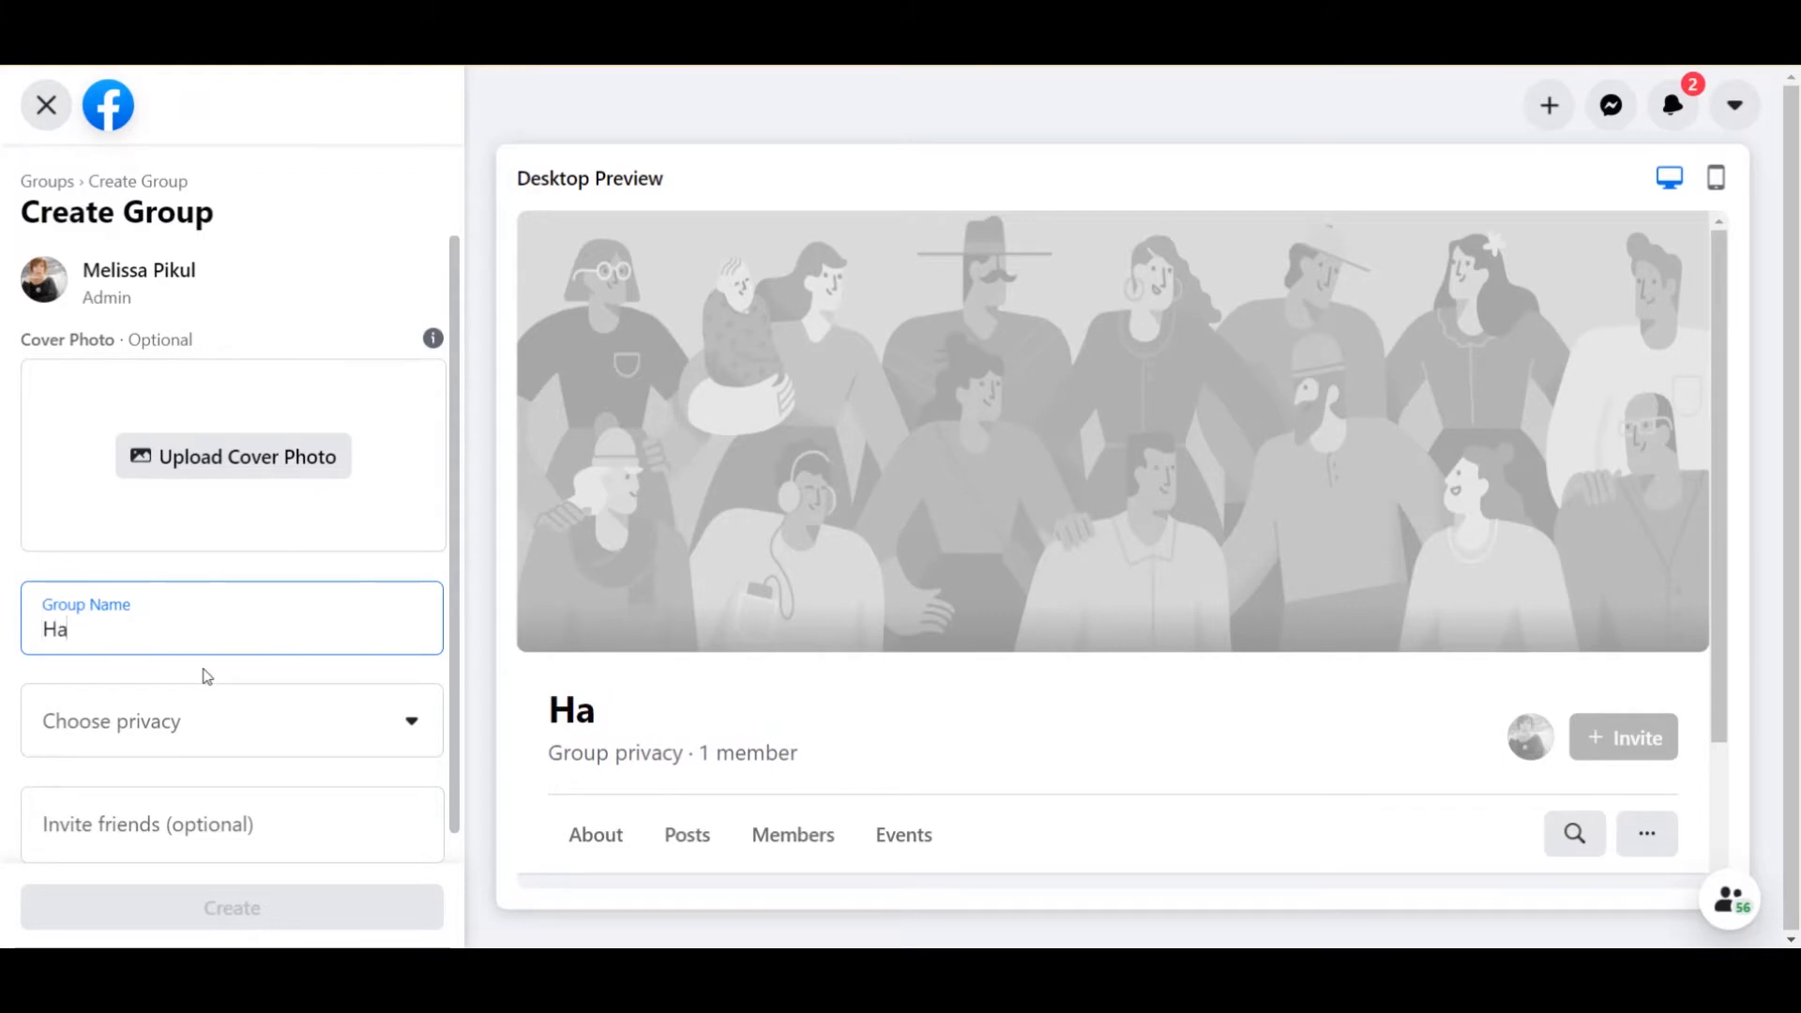
key(BackSpace)
key(BackSpace)
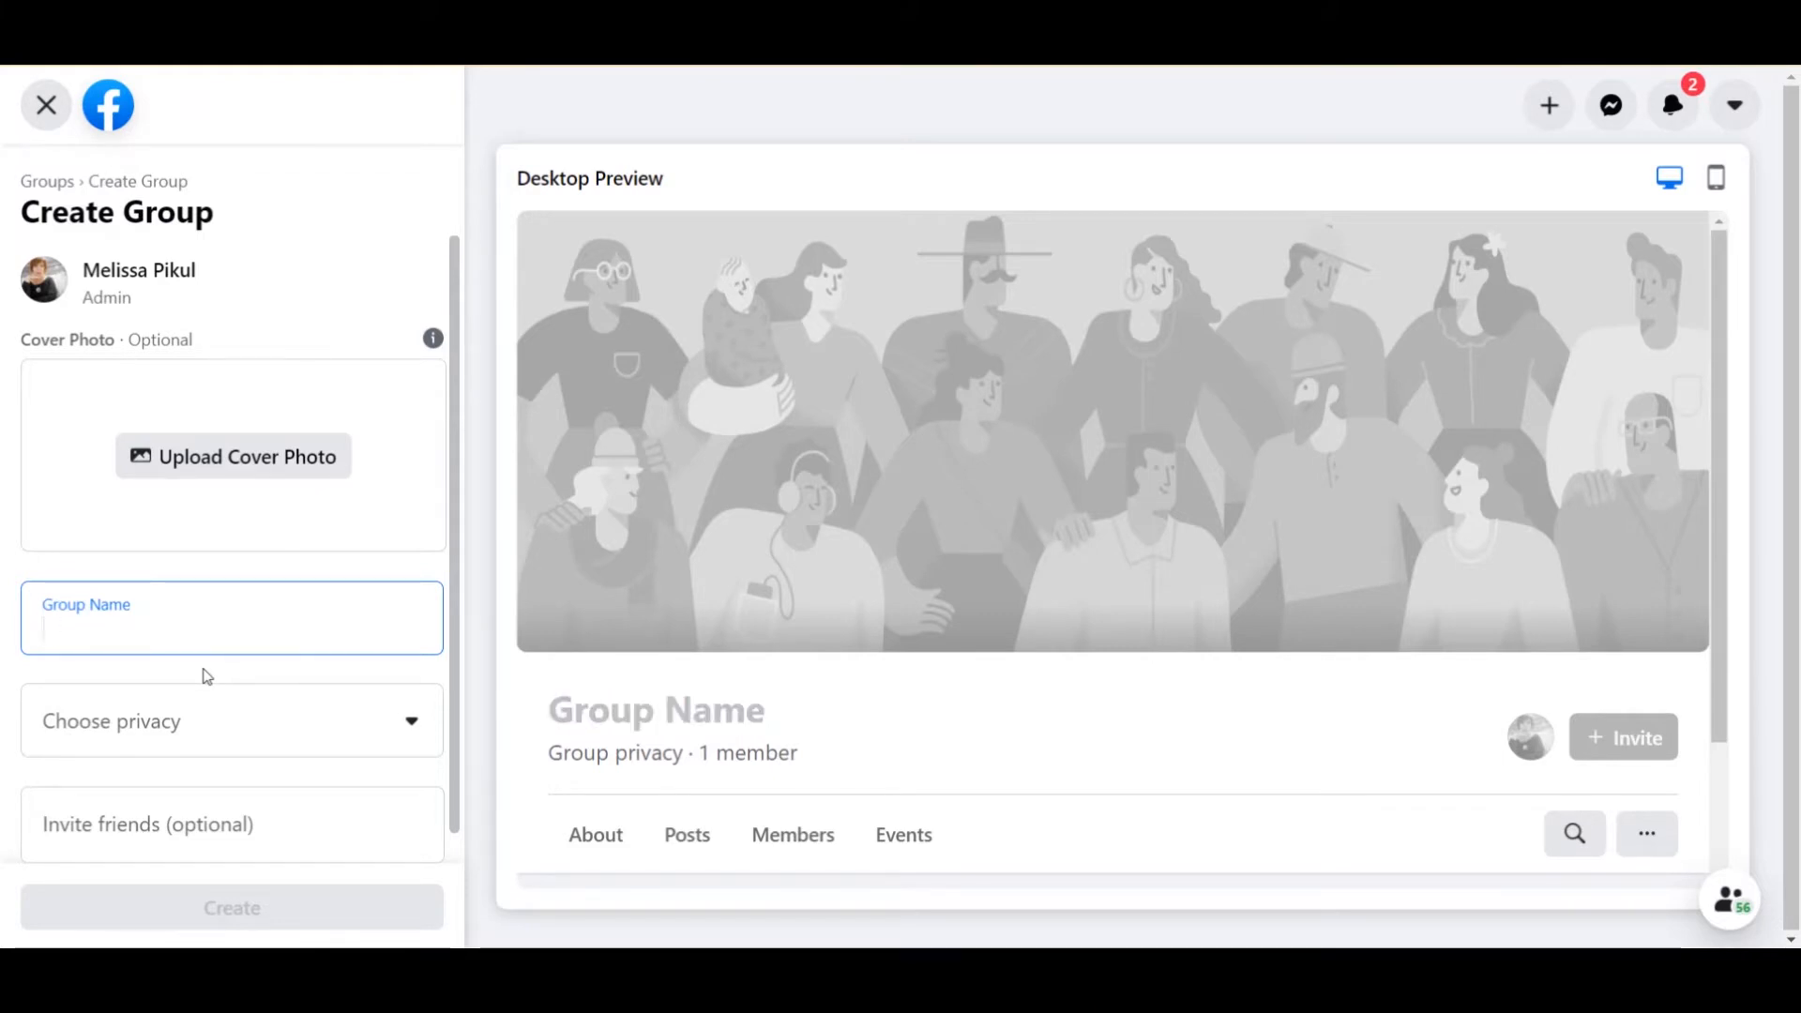
text(The Ha)
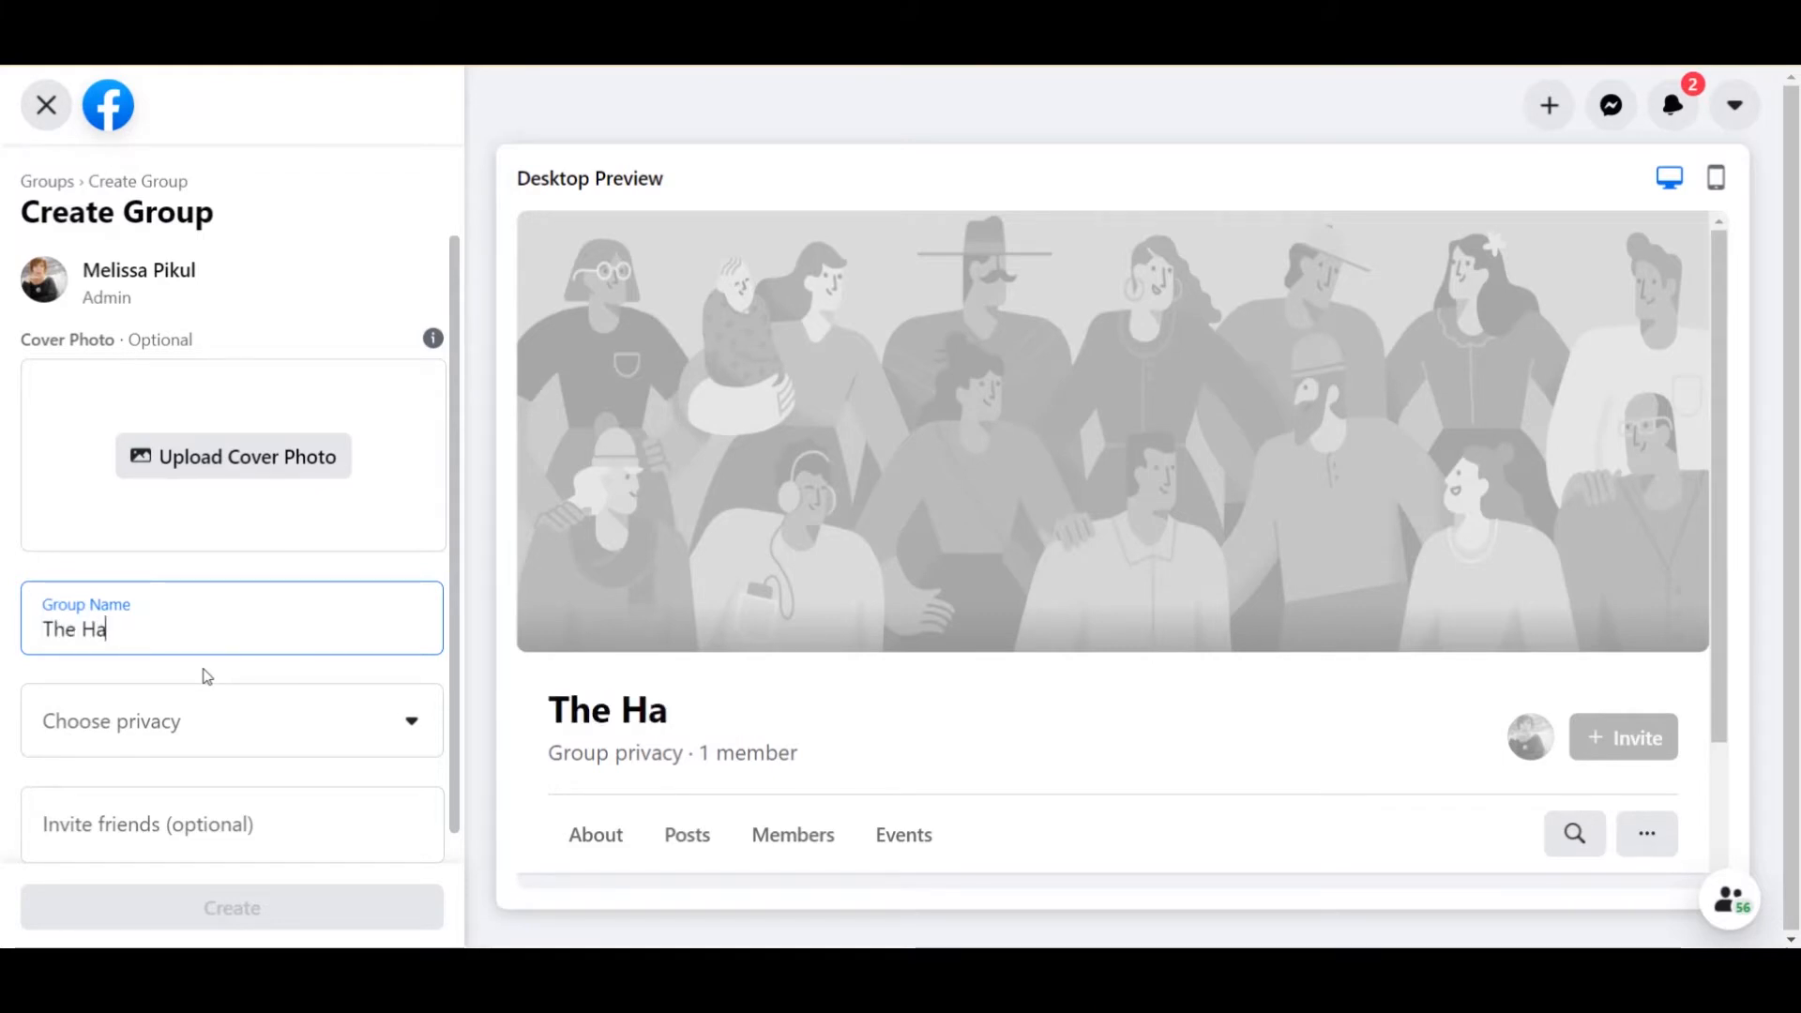
text(ndmade )
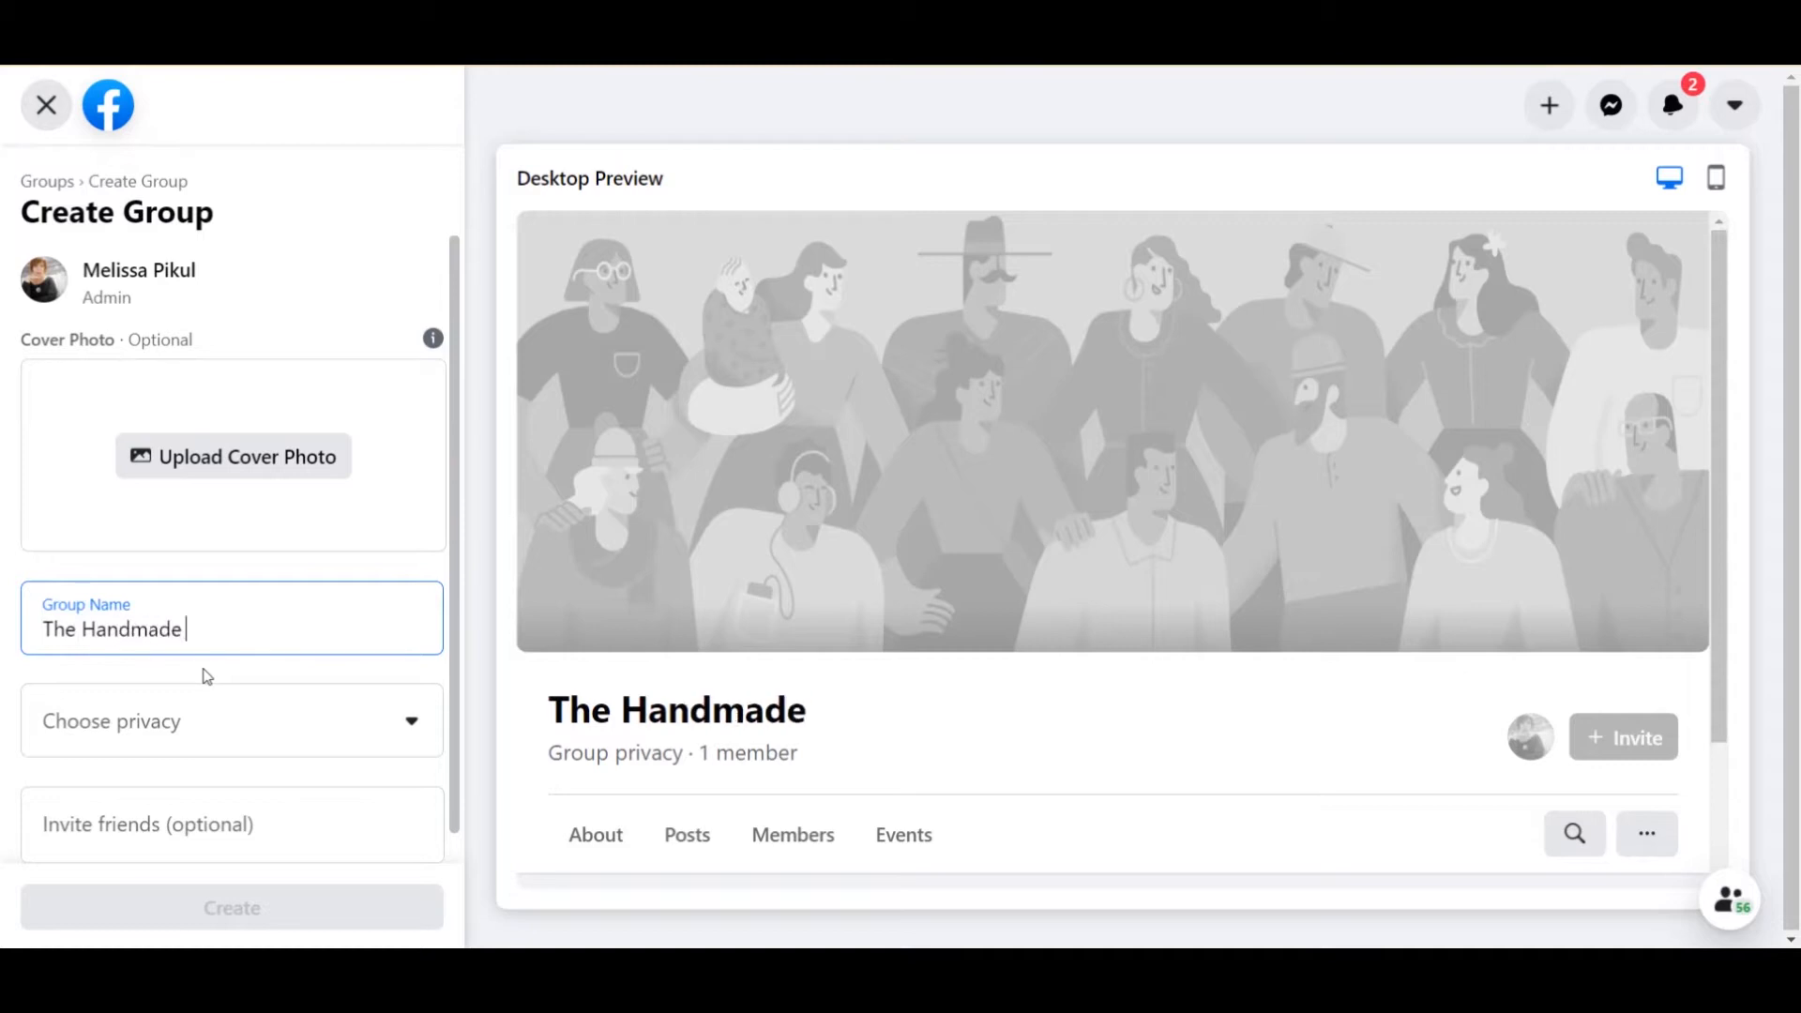
text(How - Ho)
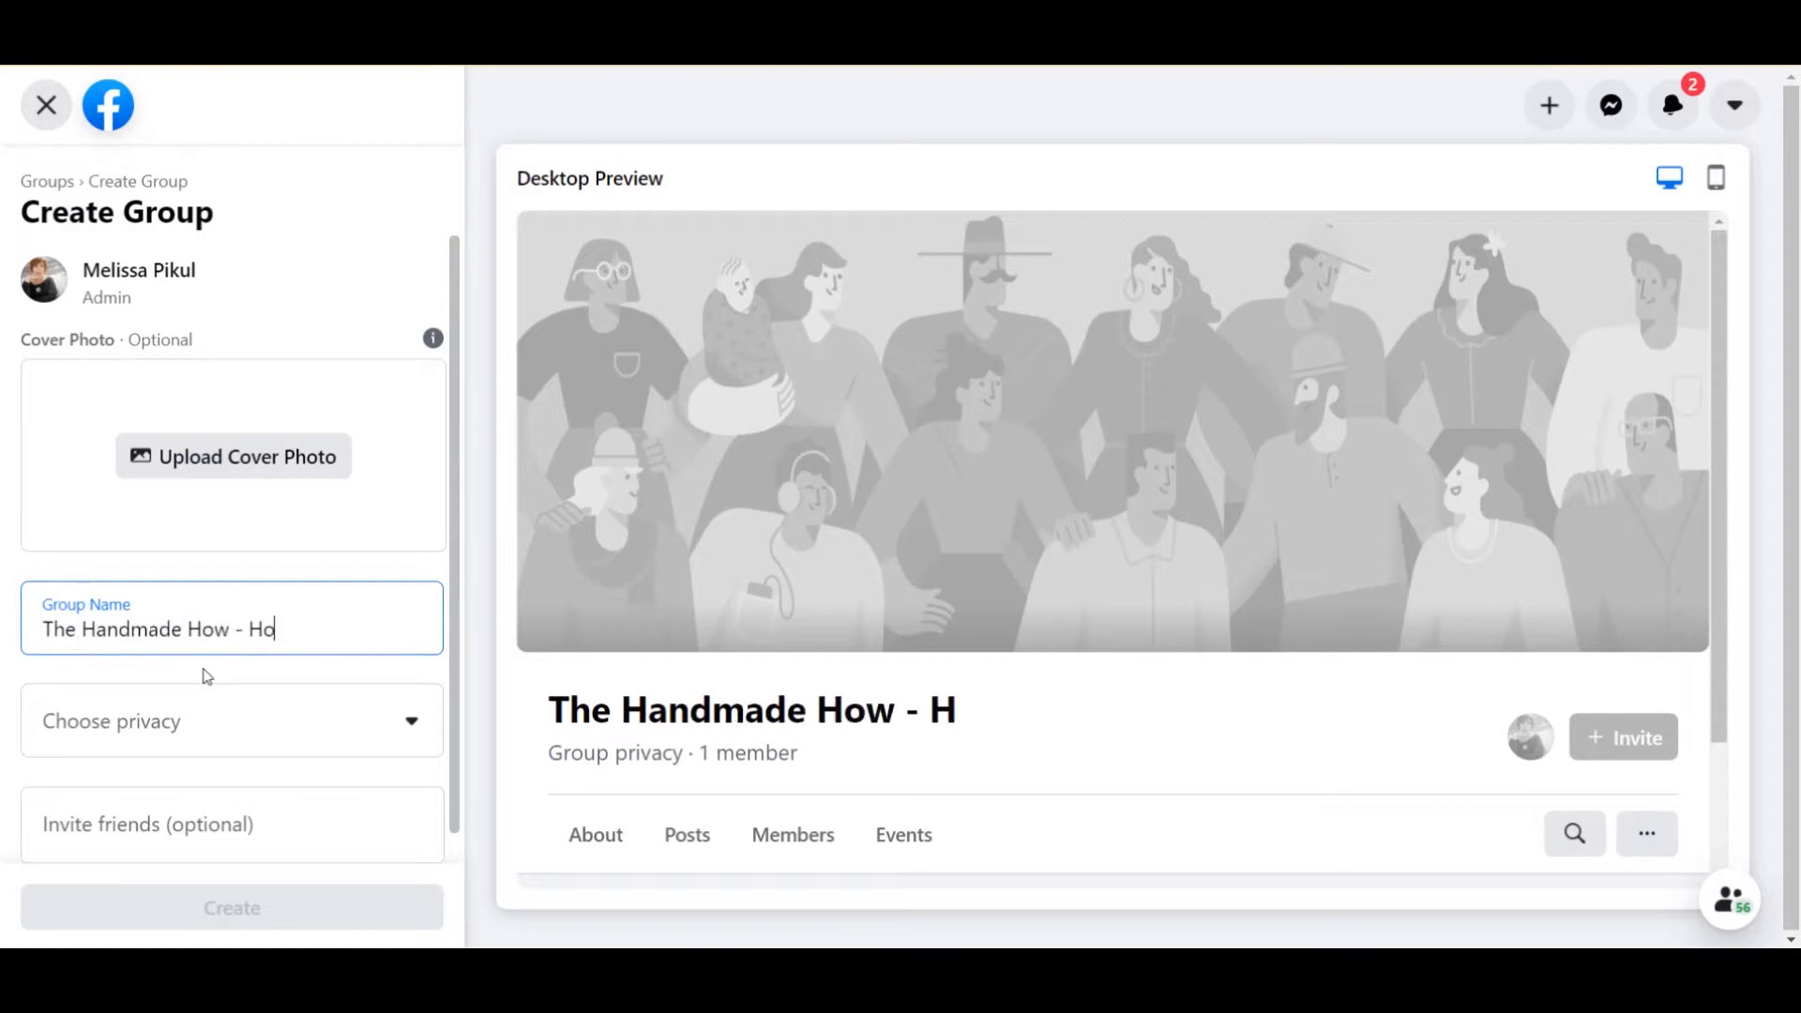
text(me of the Pikul)
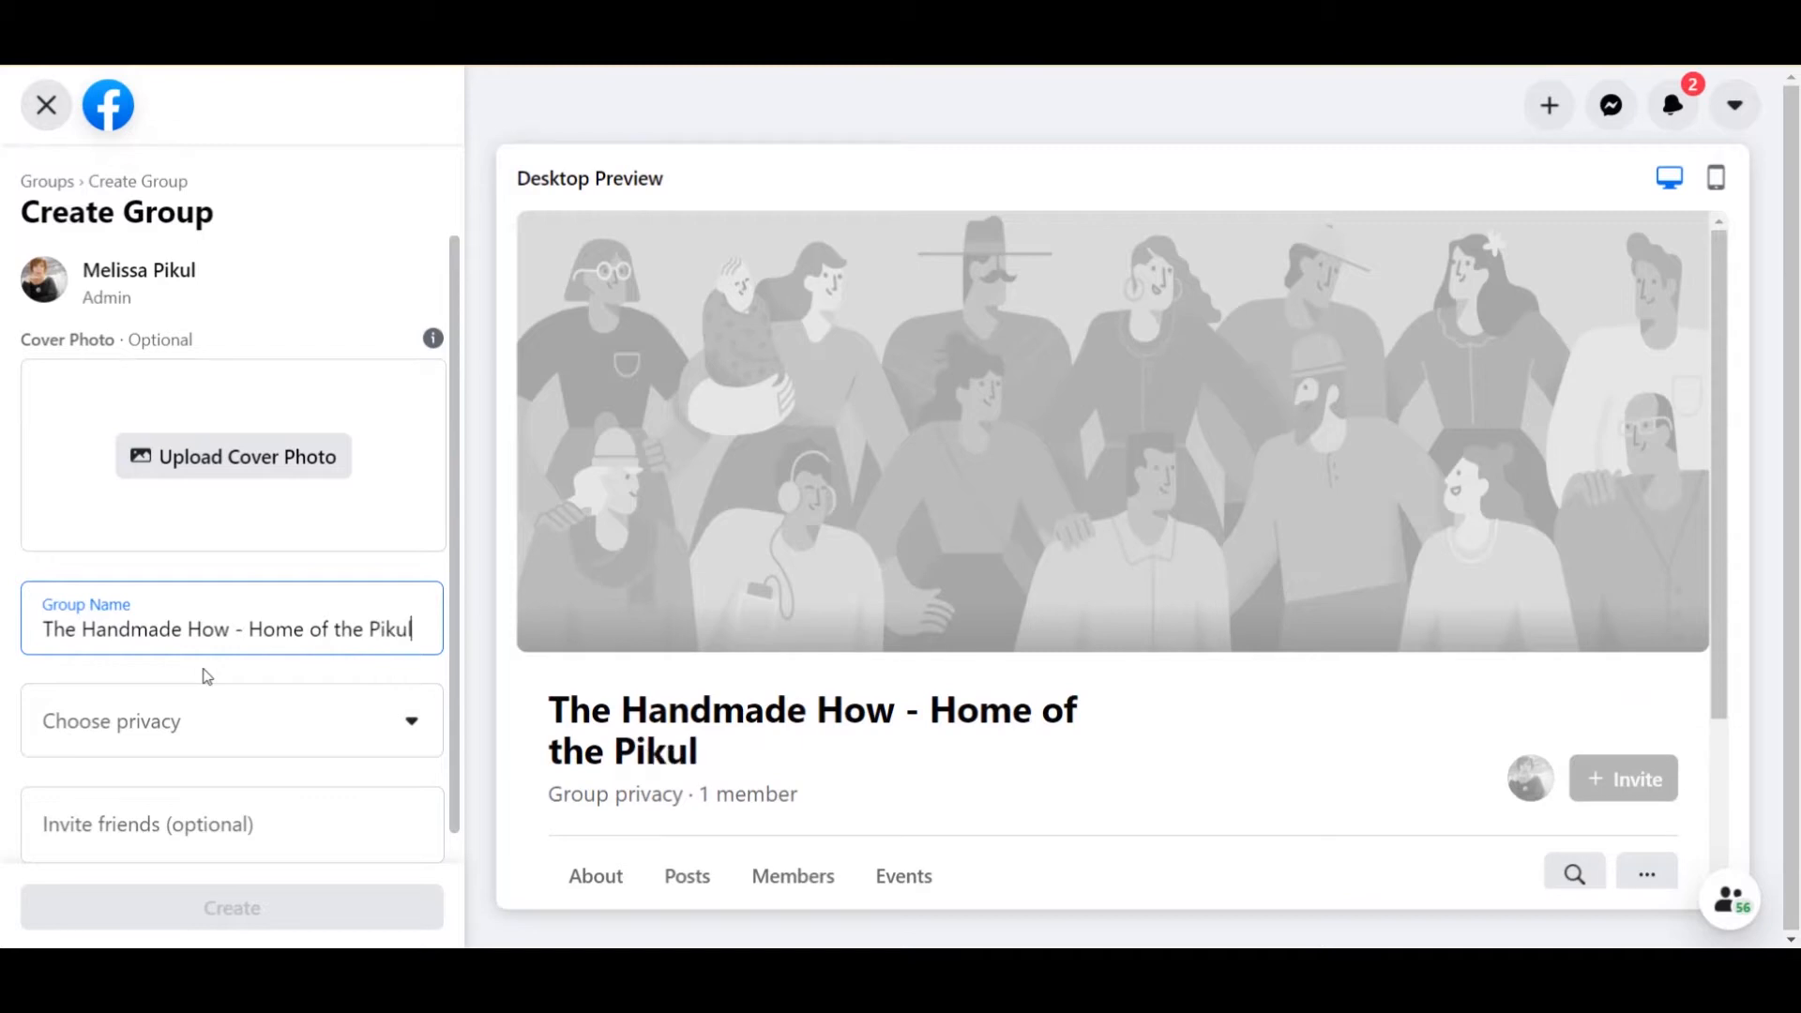
text( Peeps)
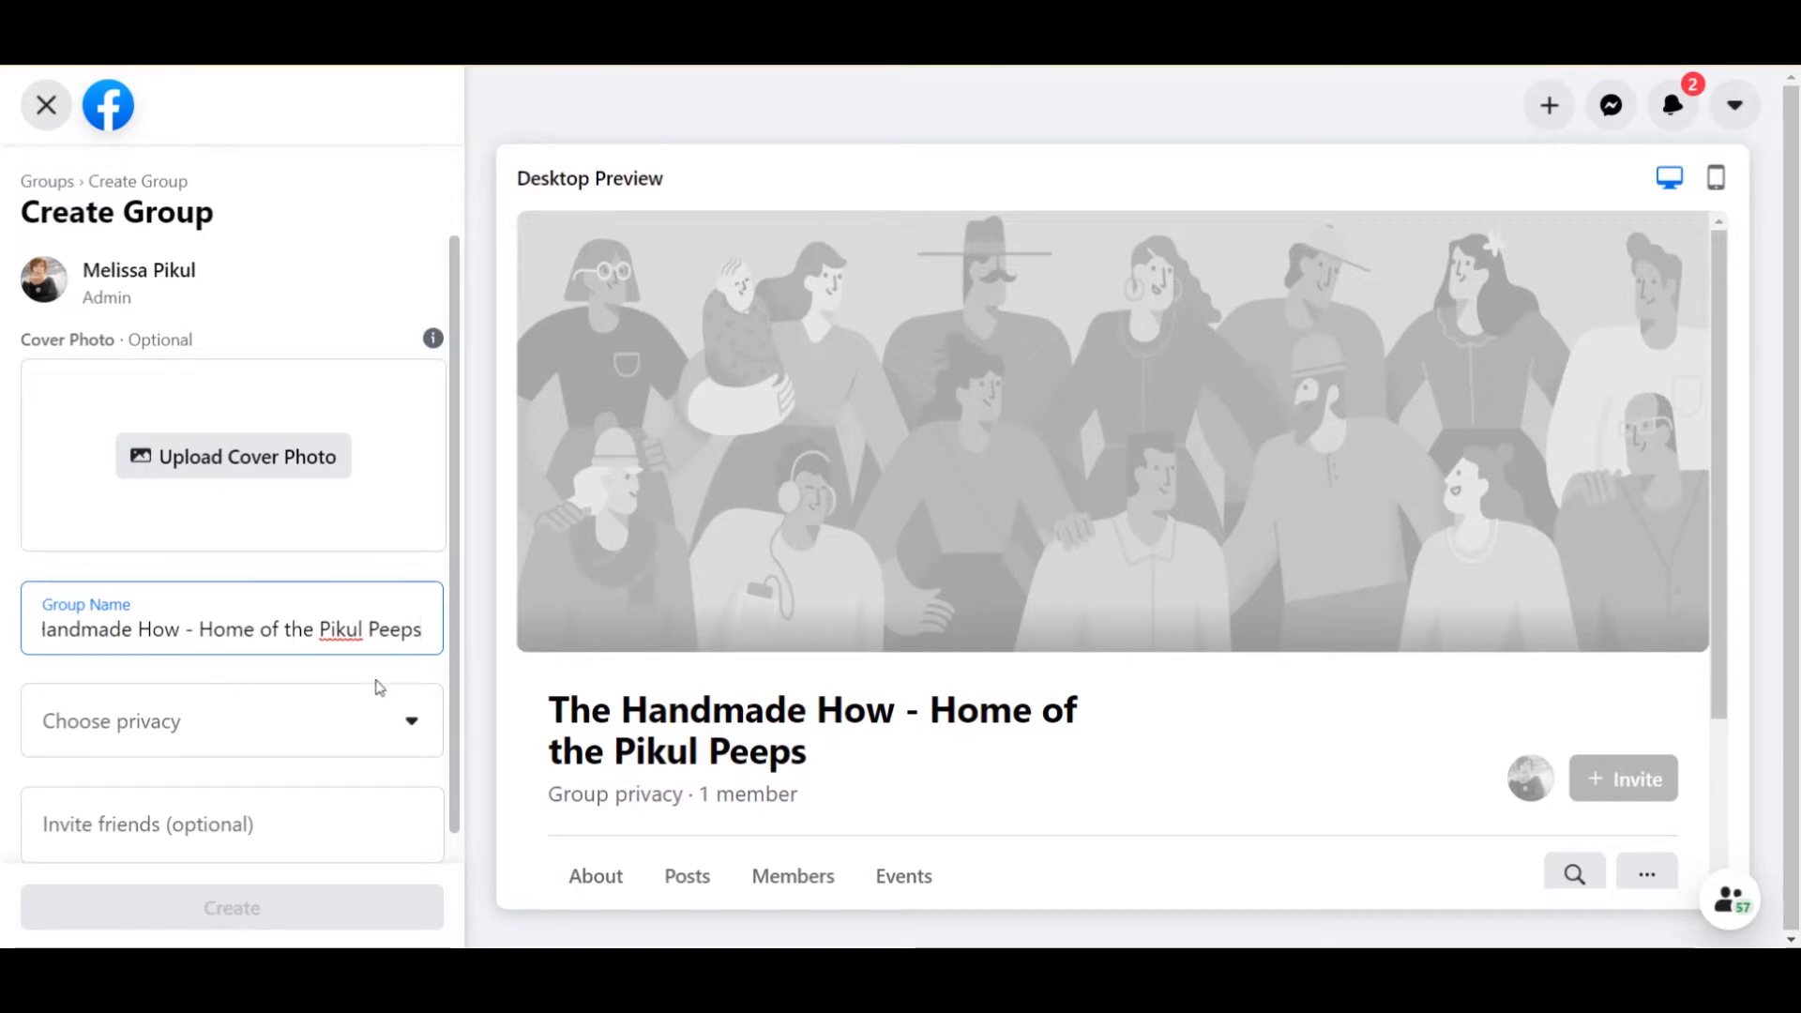
Set the group's privacy to Private, keep it Visible, and create the group.
click(410, 728)
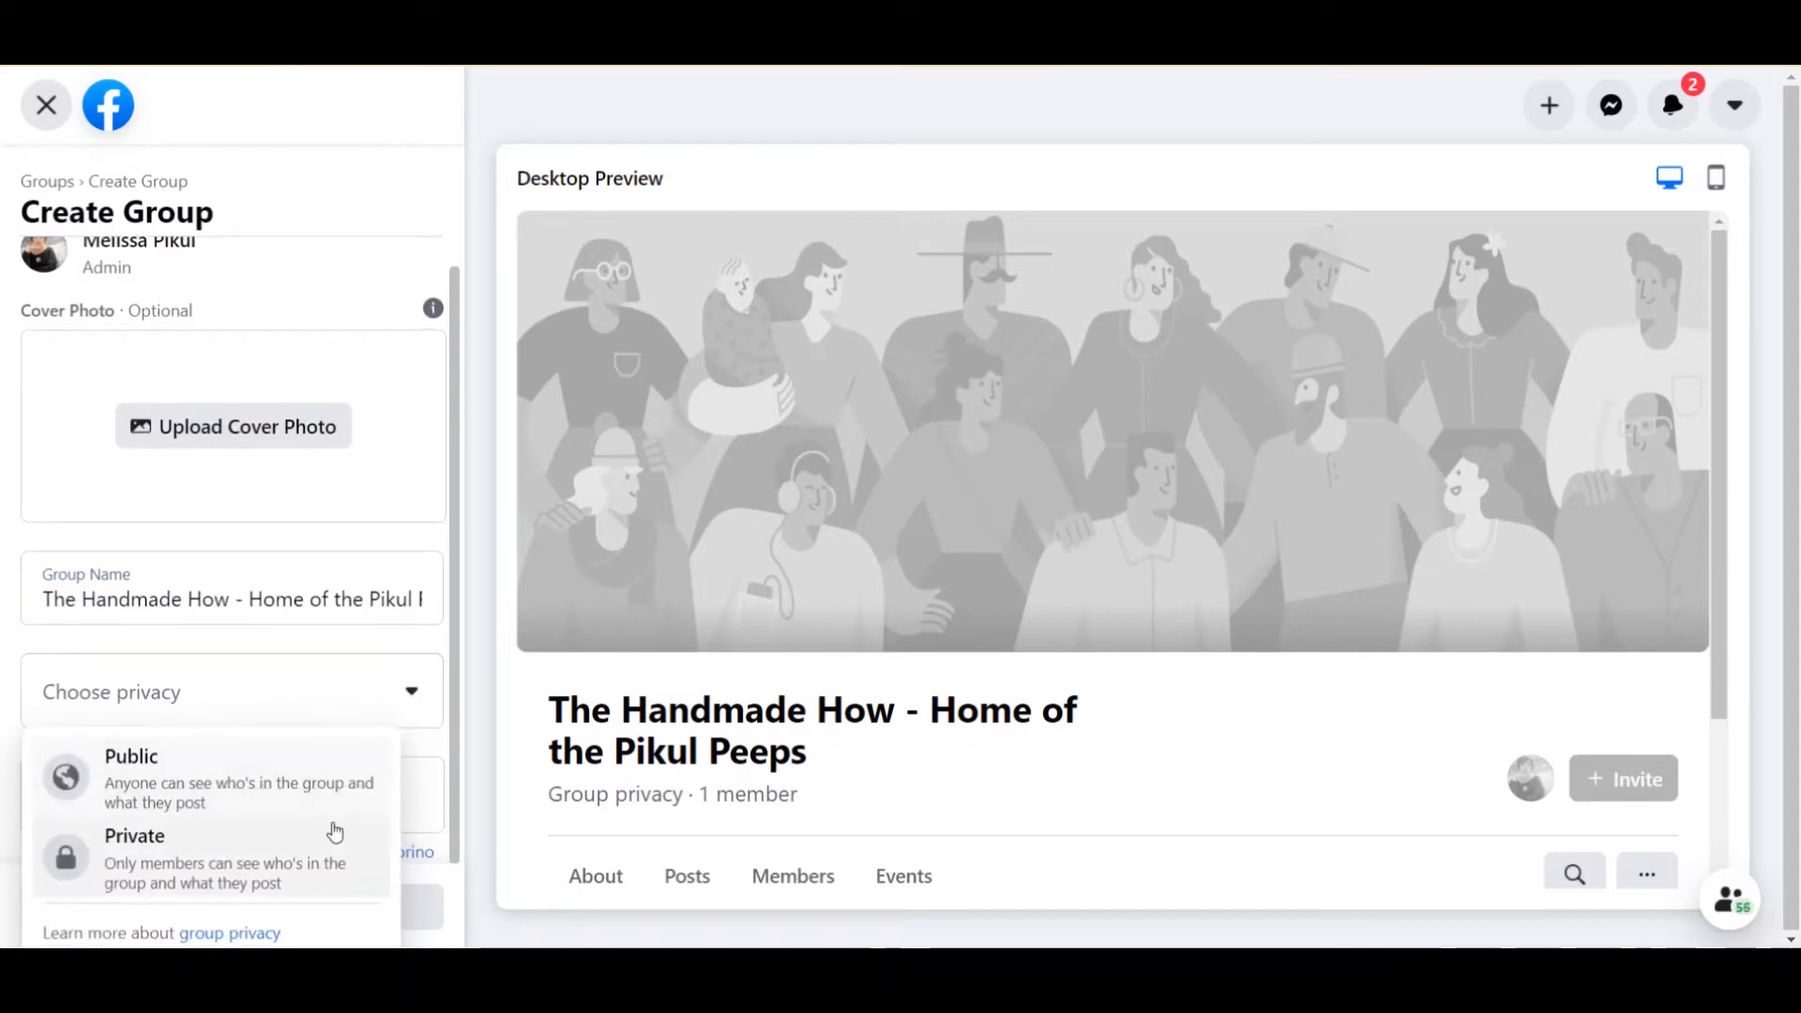
click(213, 857)
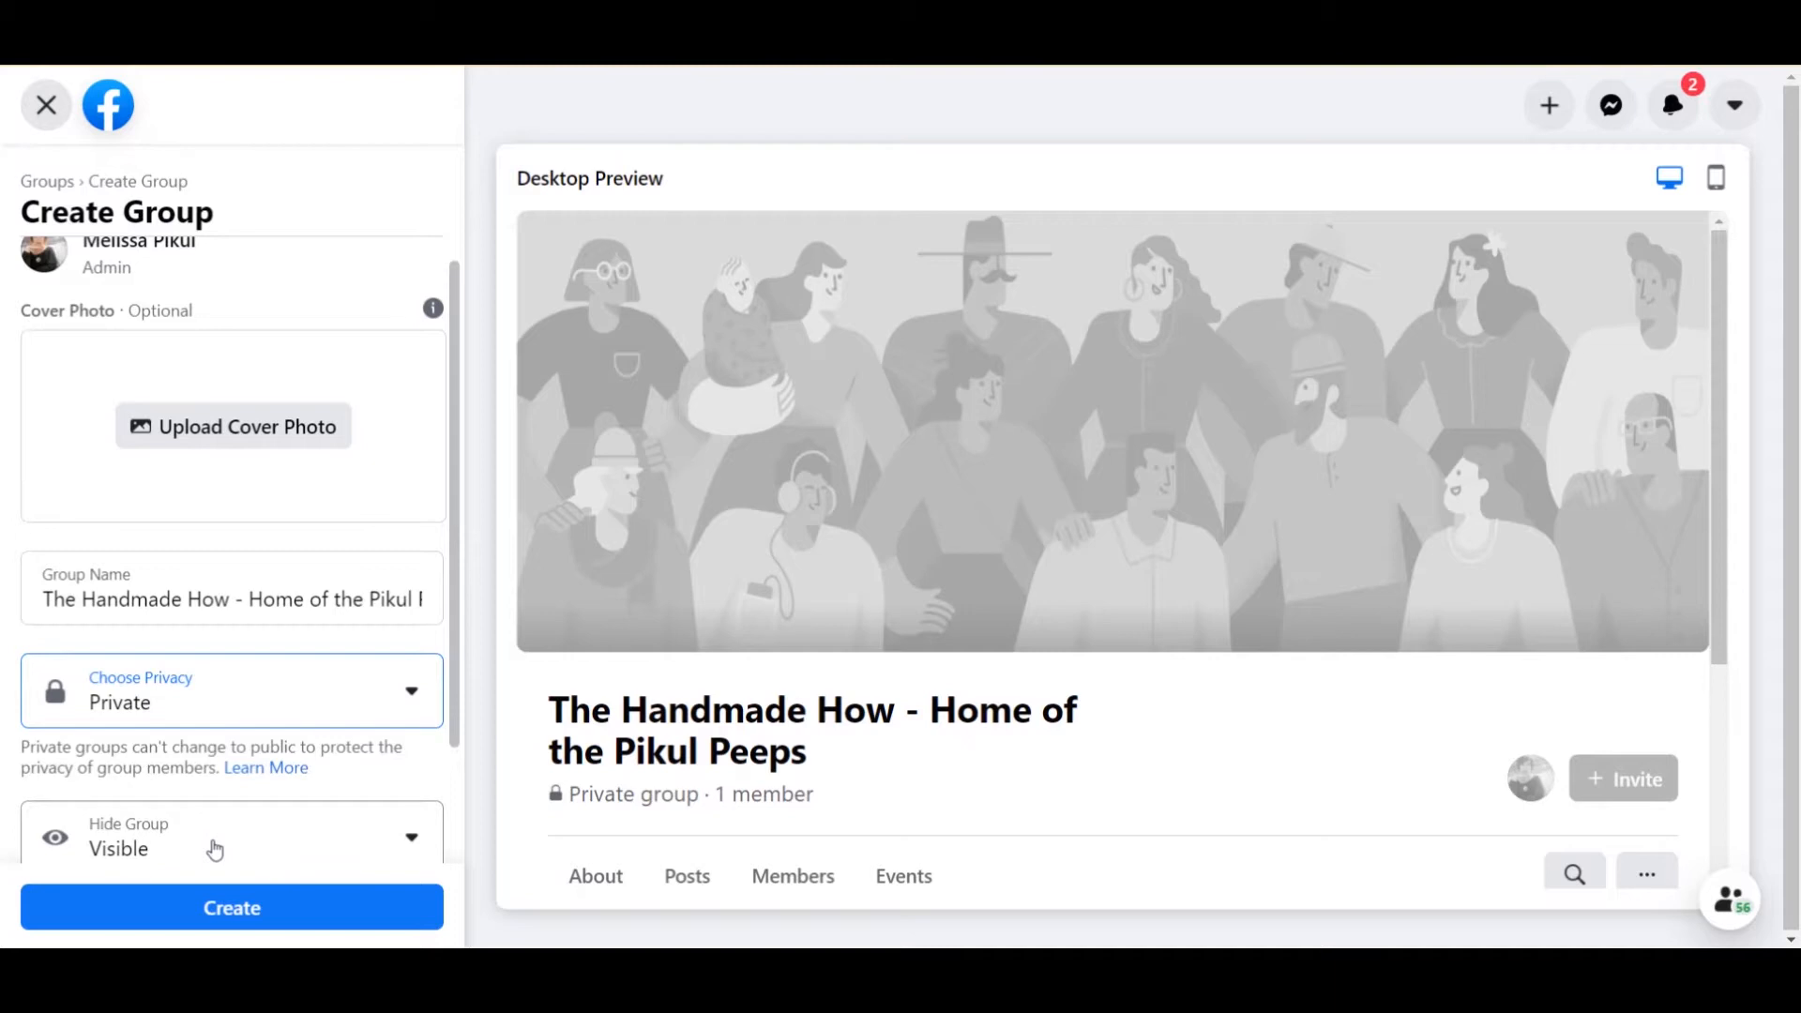
scroll(375, 741, down, 1)
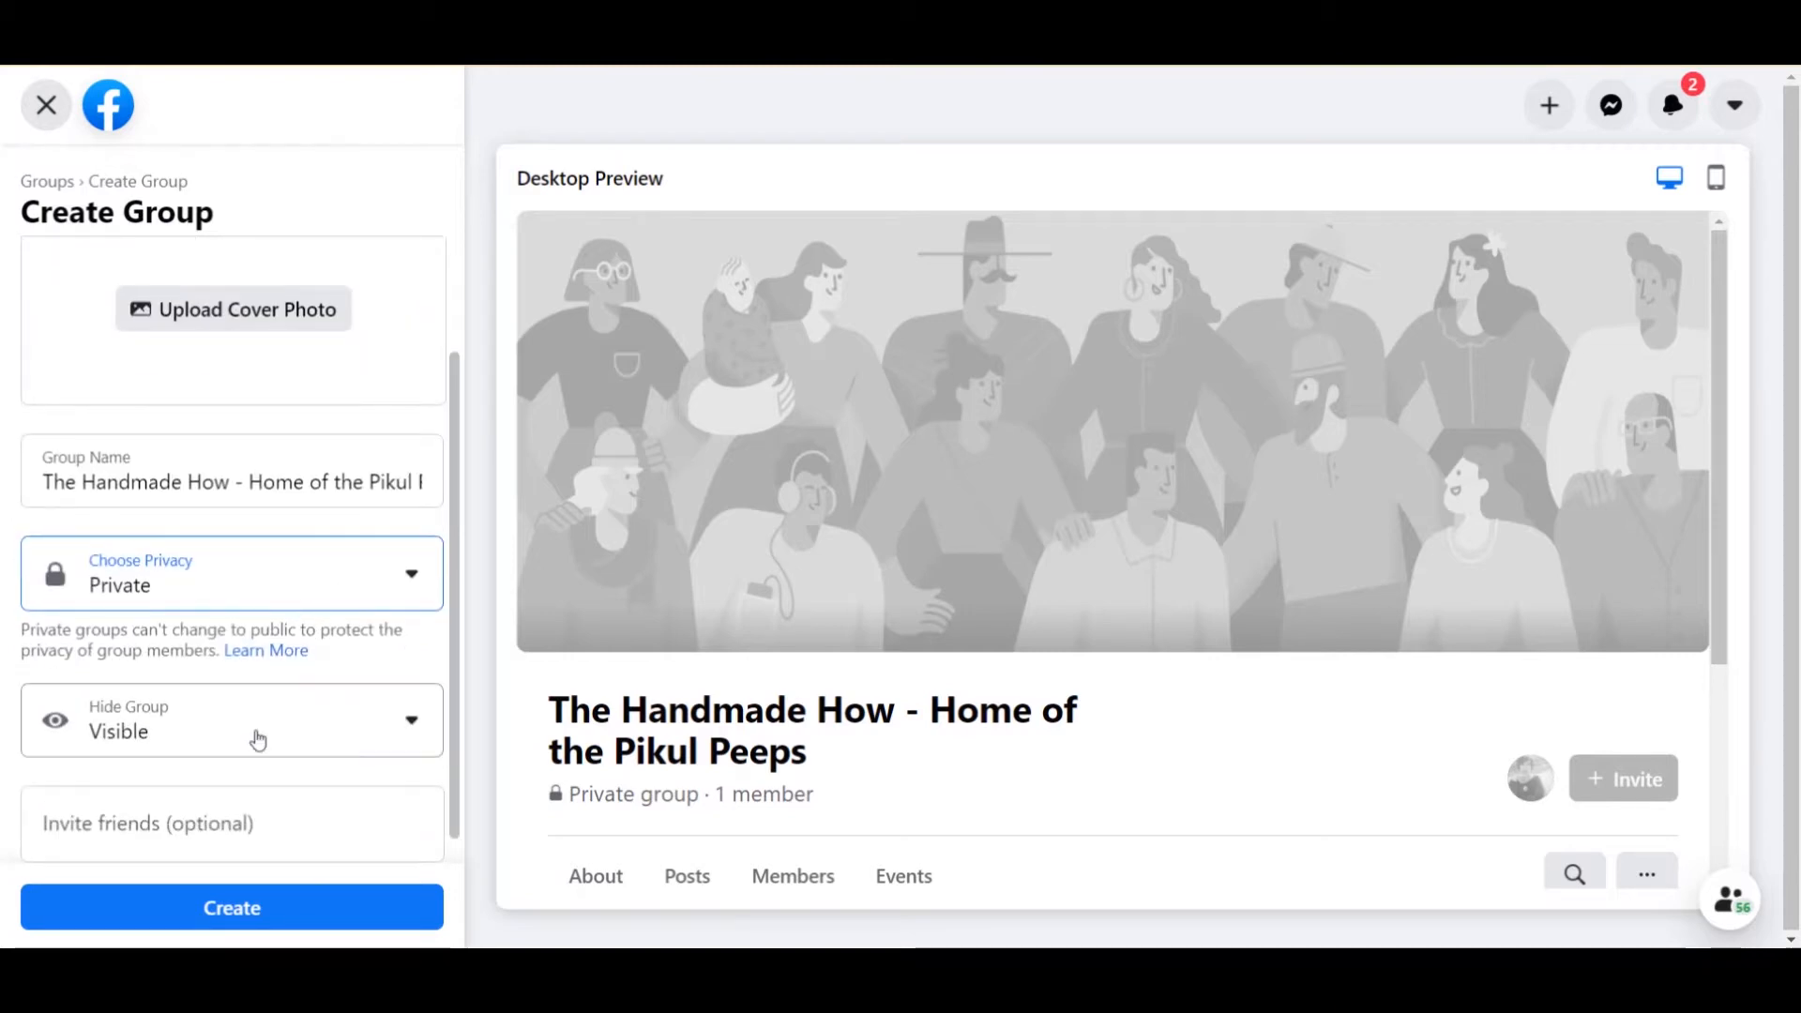
click(427, 729)
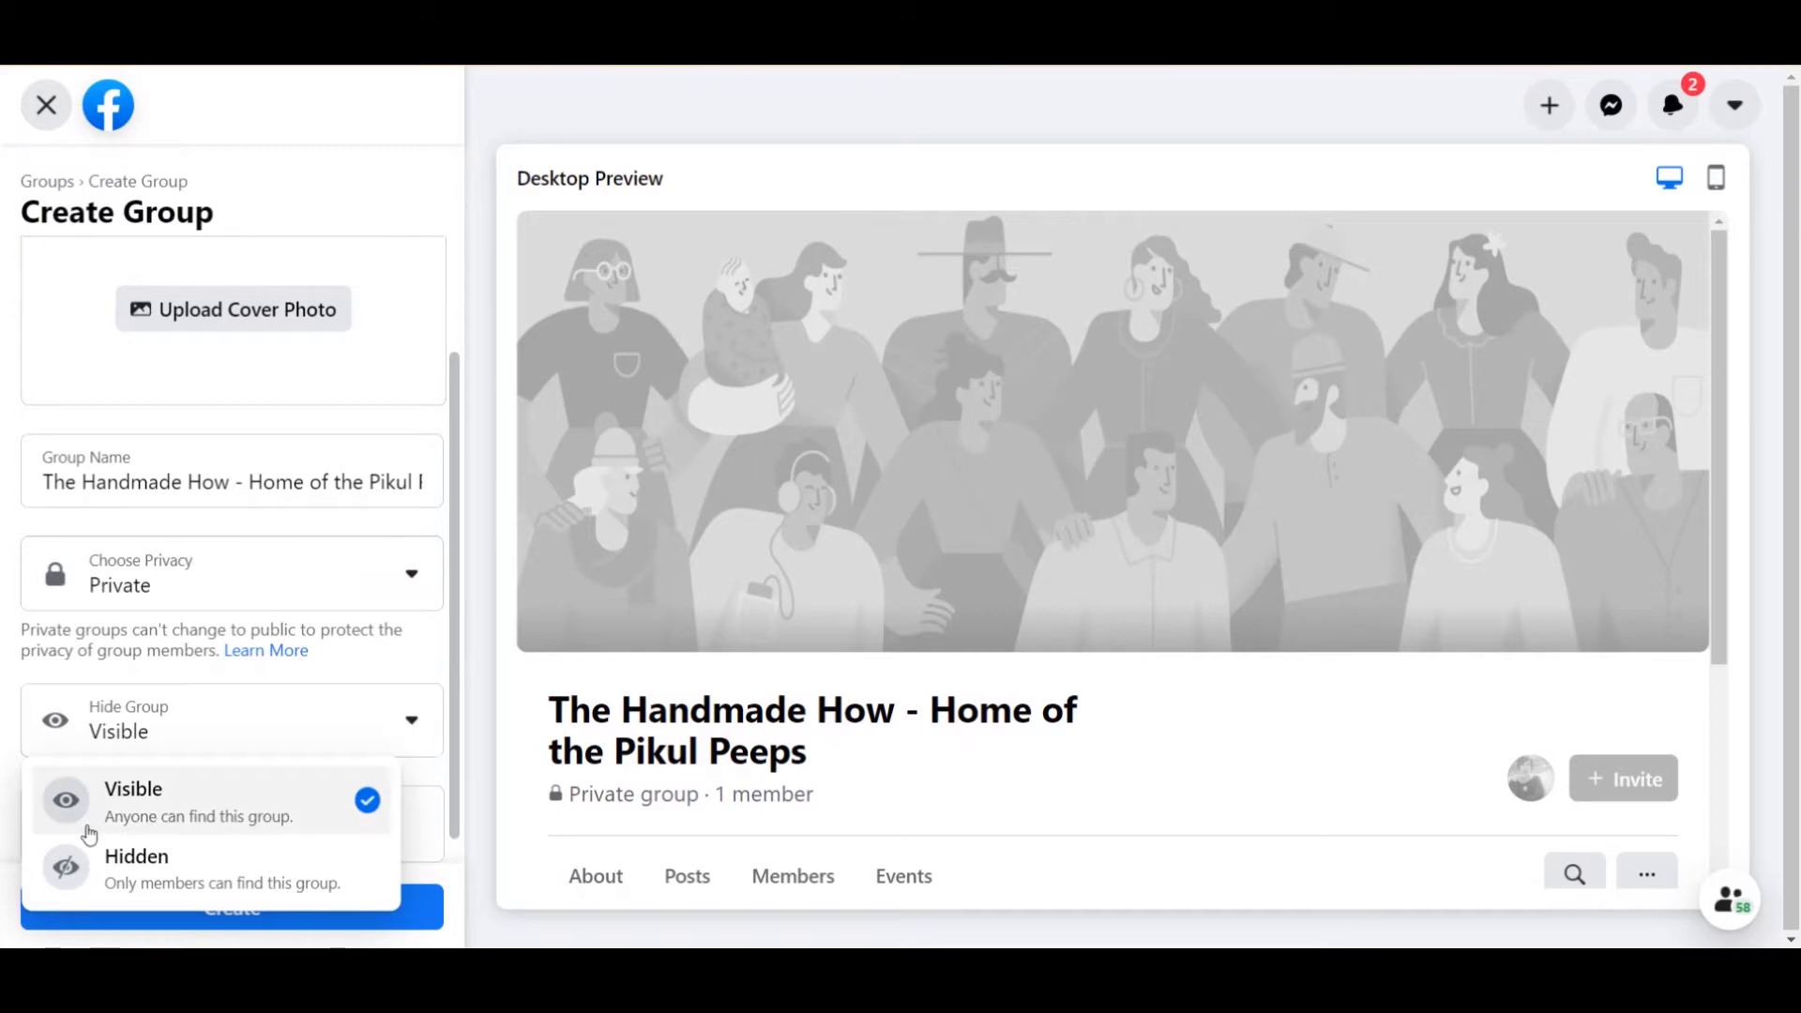
click(310, 792)
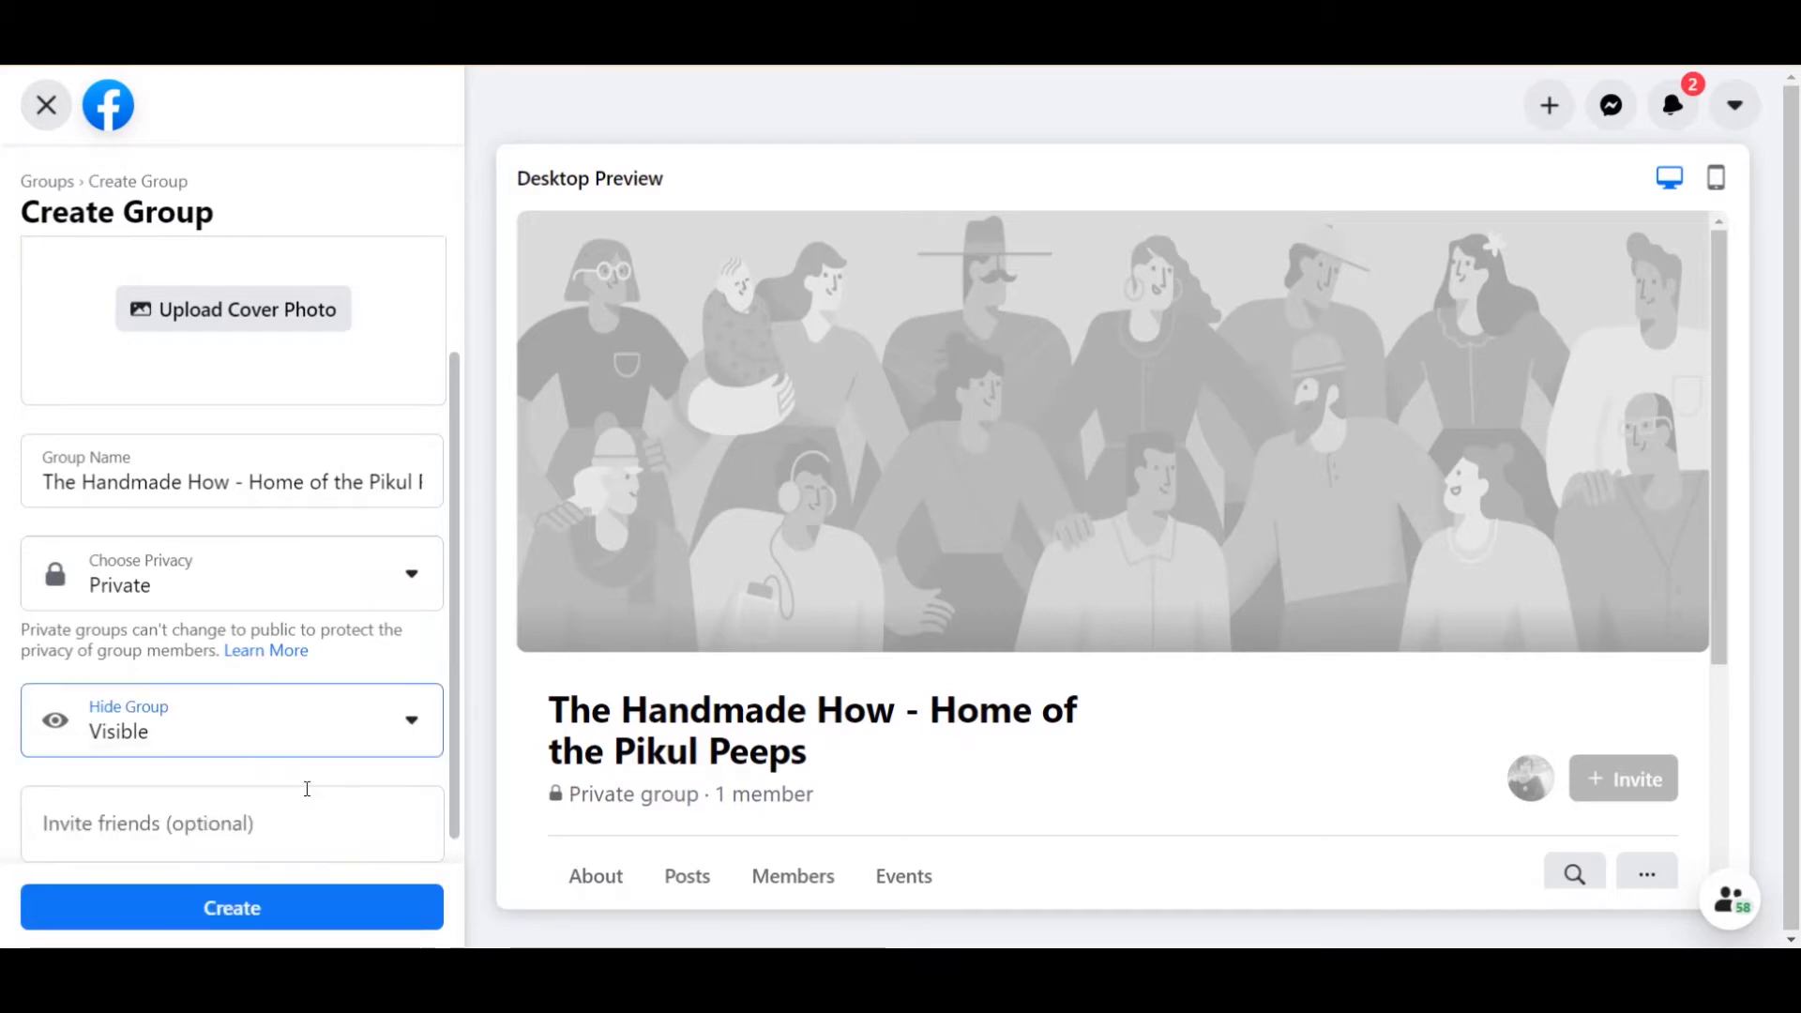
scroll(282, 698, down, 1)
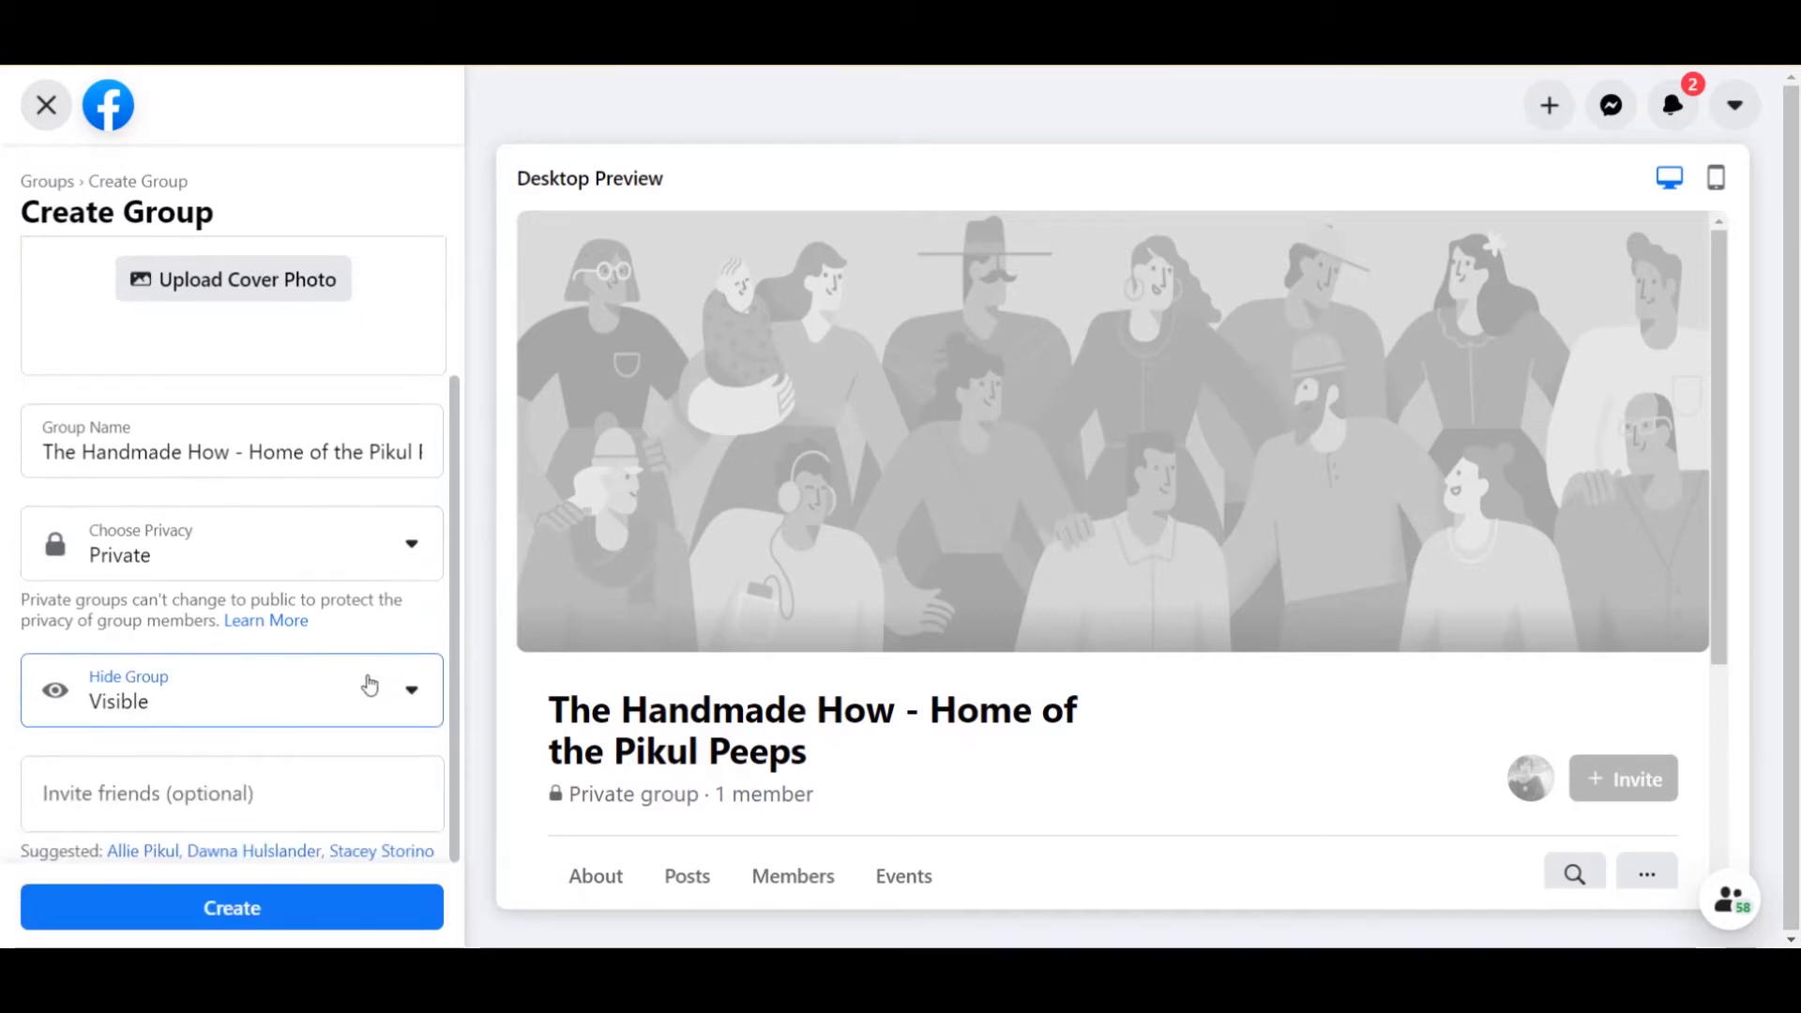
click(291, 912)
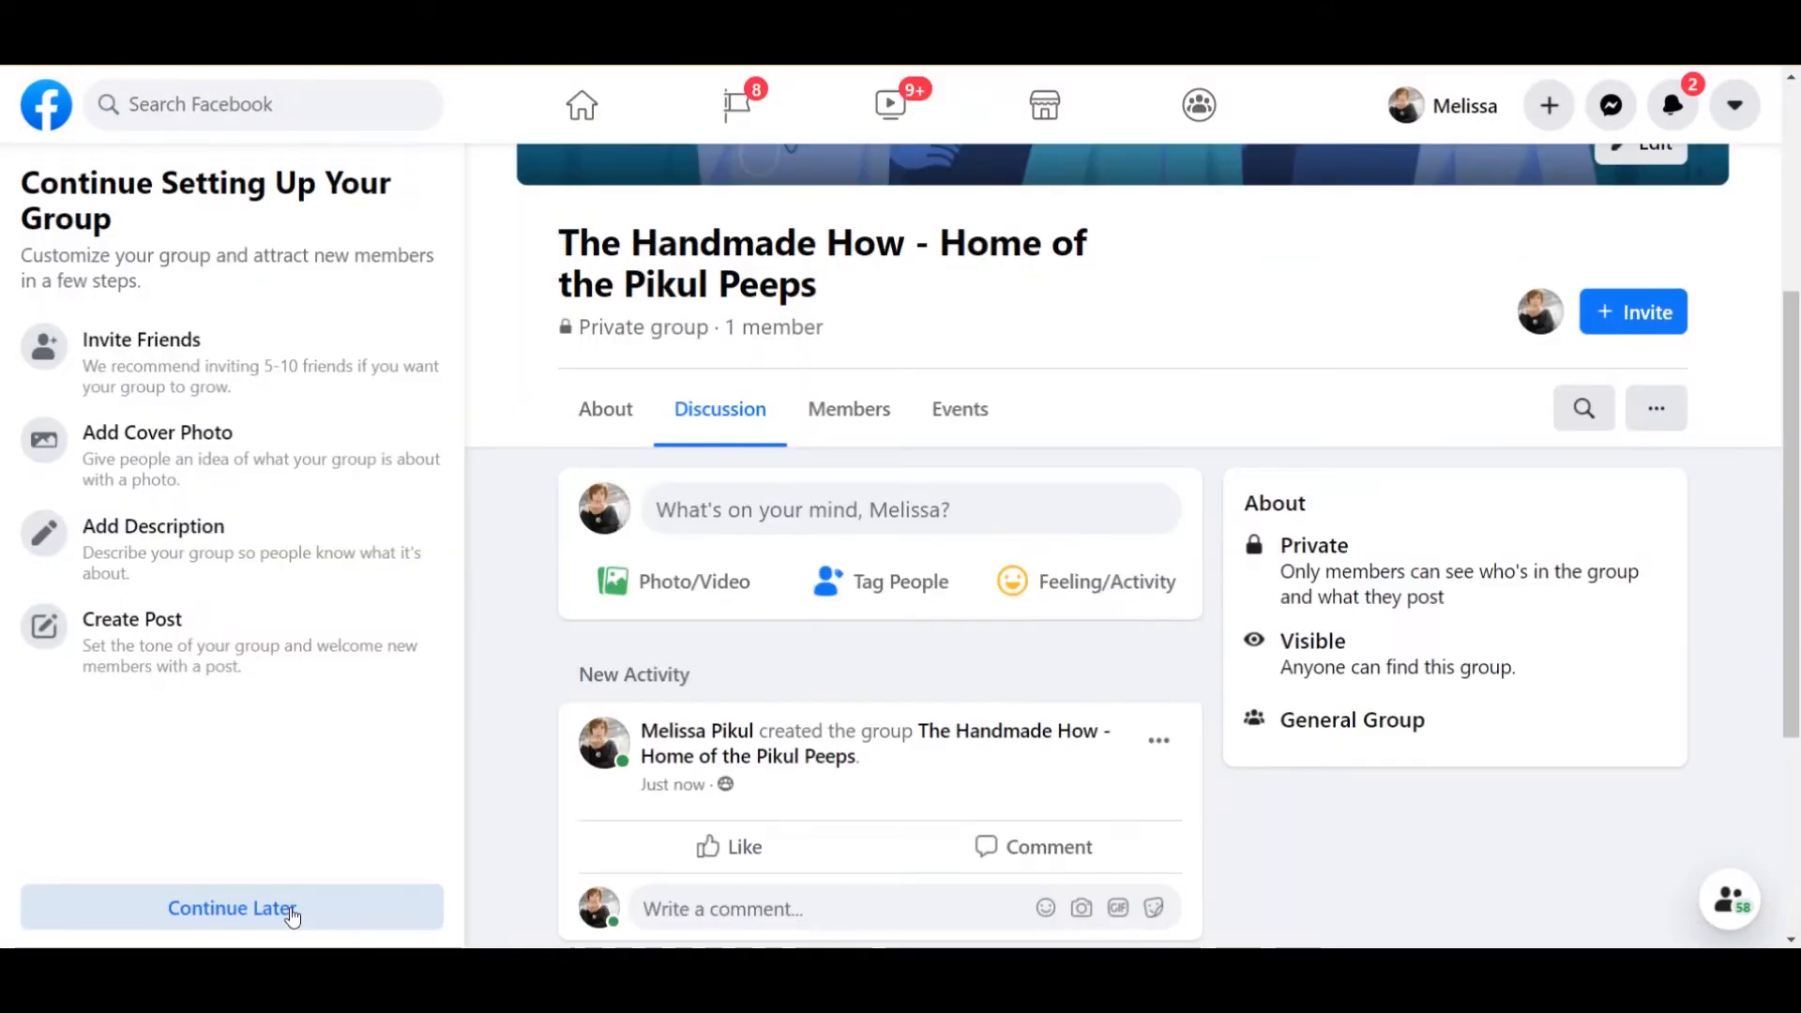
Look over the new group's page and postpone the remaining guided setup.
scroll(1039, 675, up, 4)
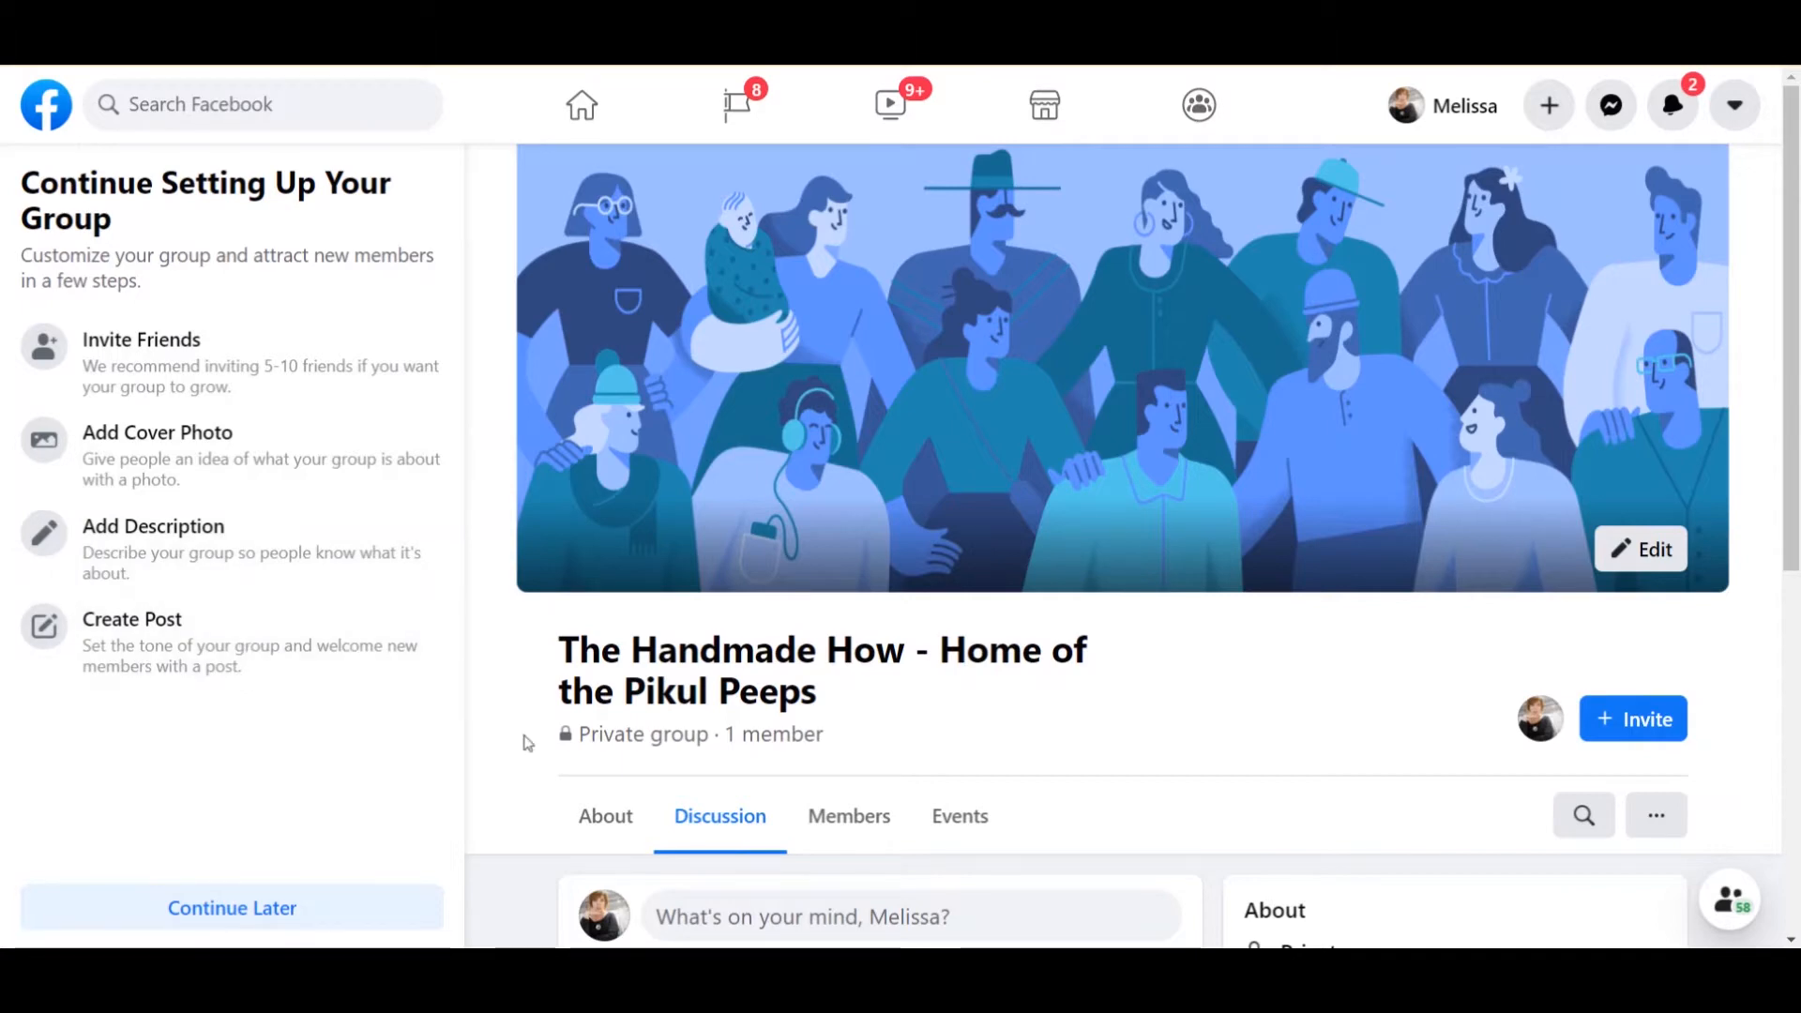
scroll(528, 743, down, 3)
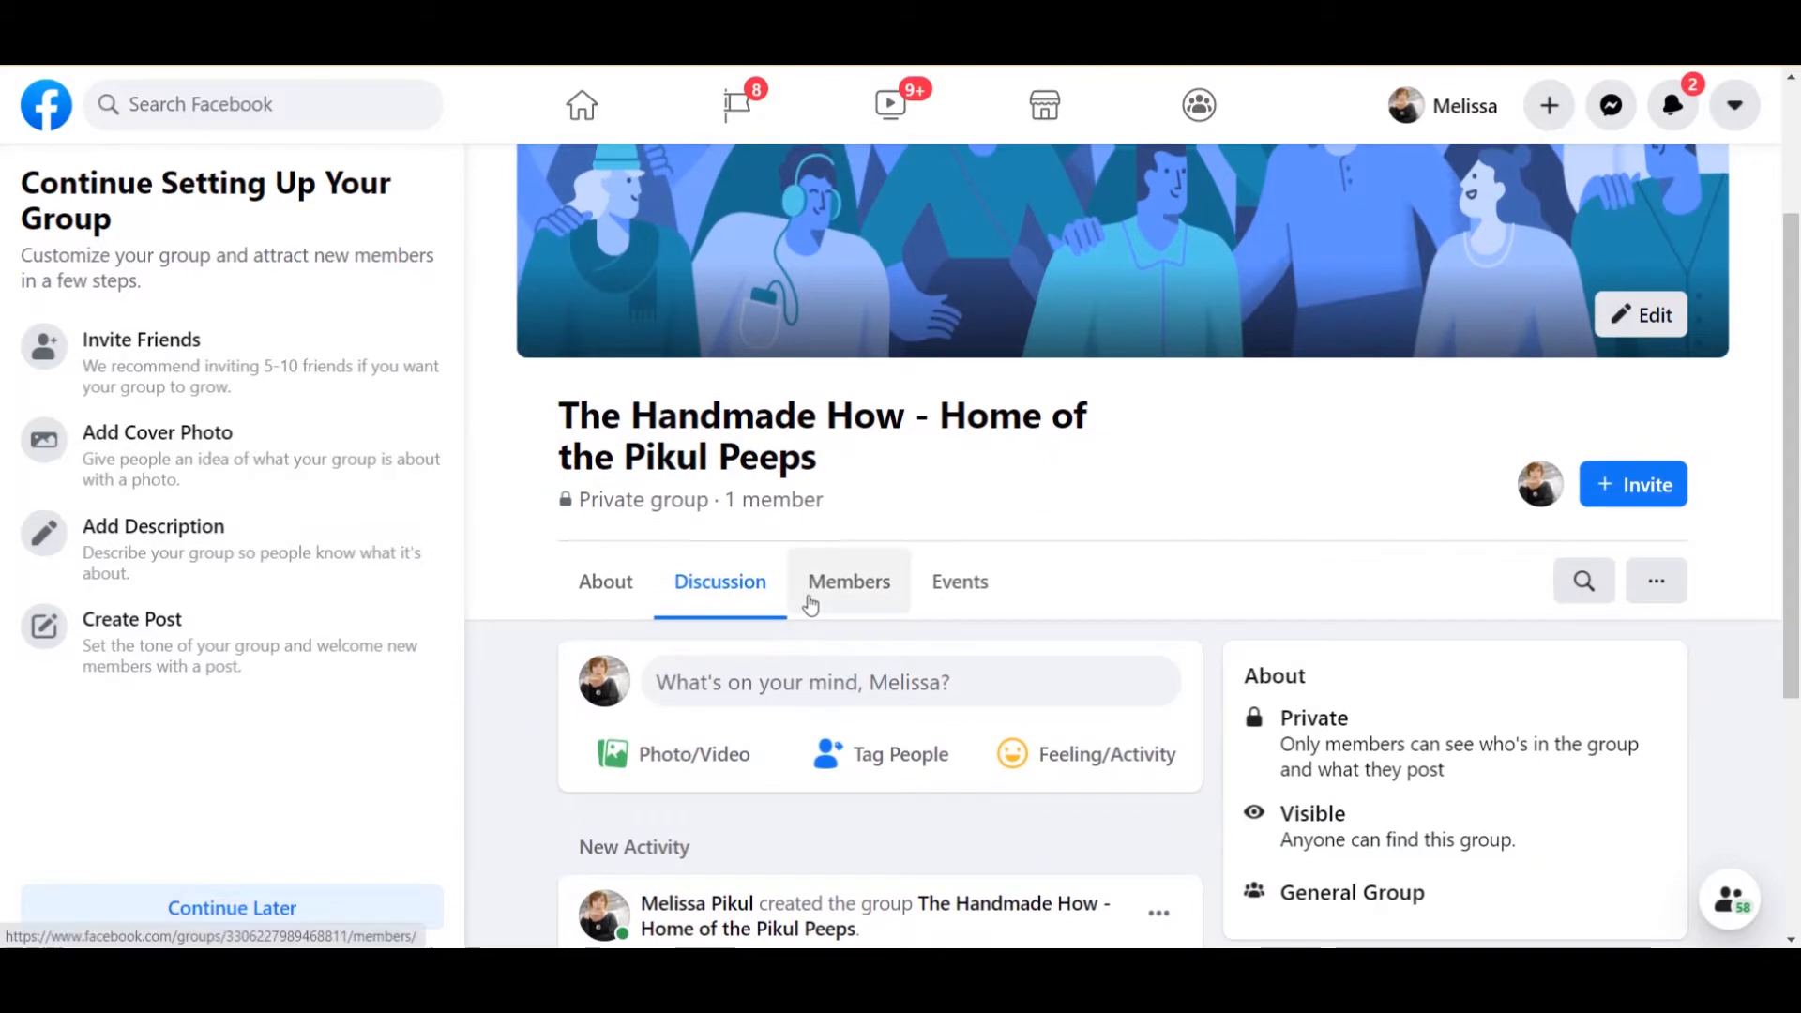
click(282, 912)
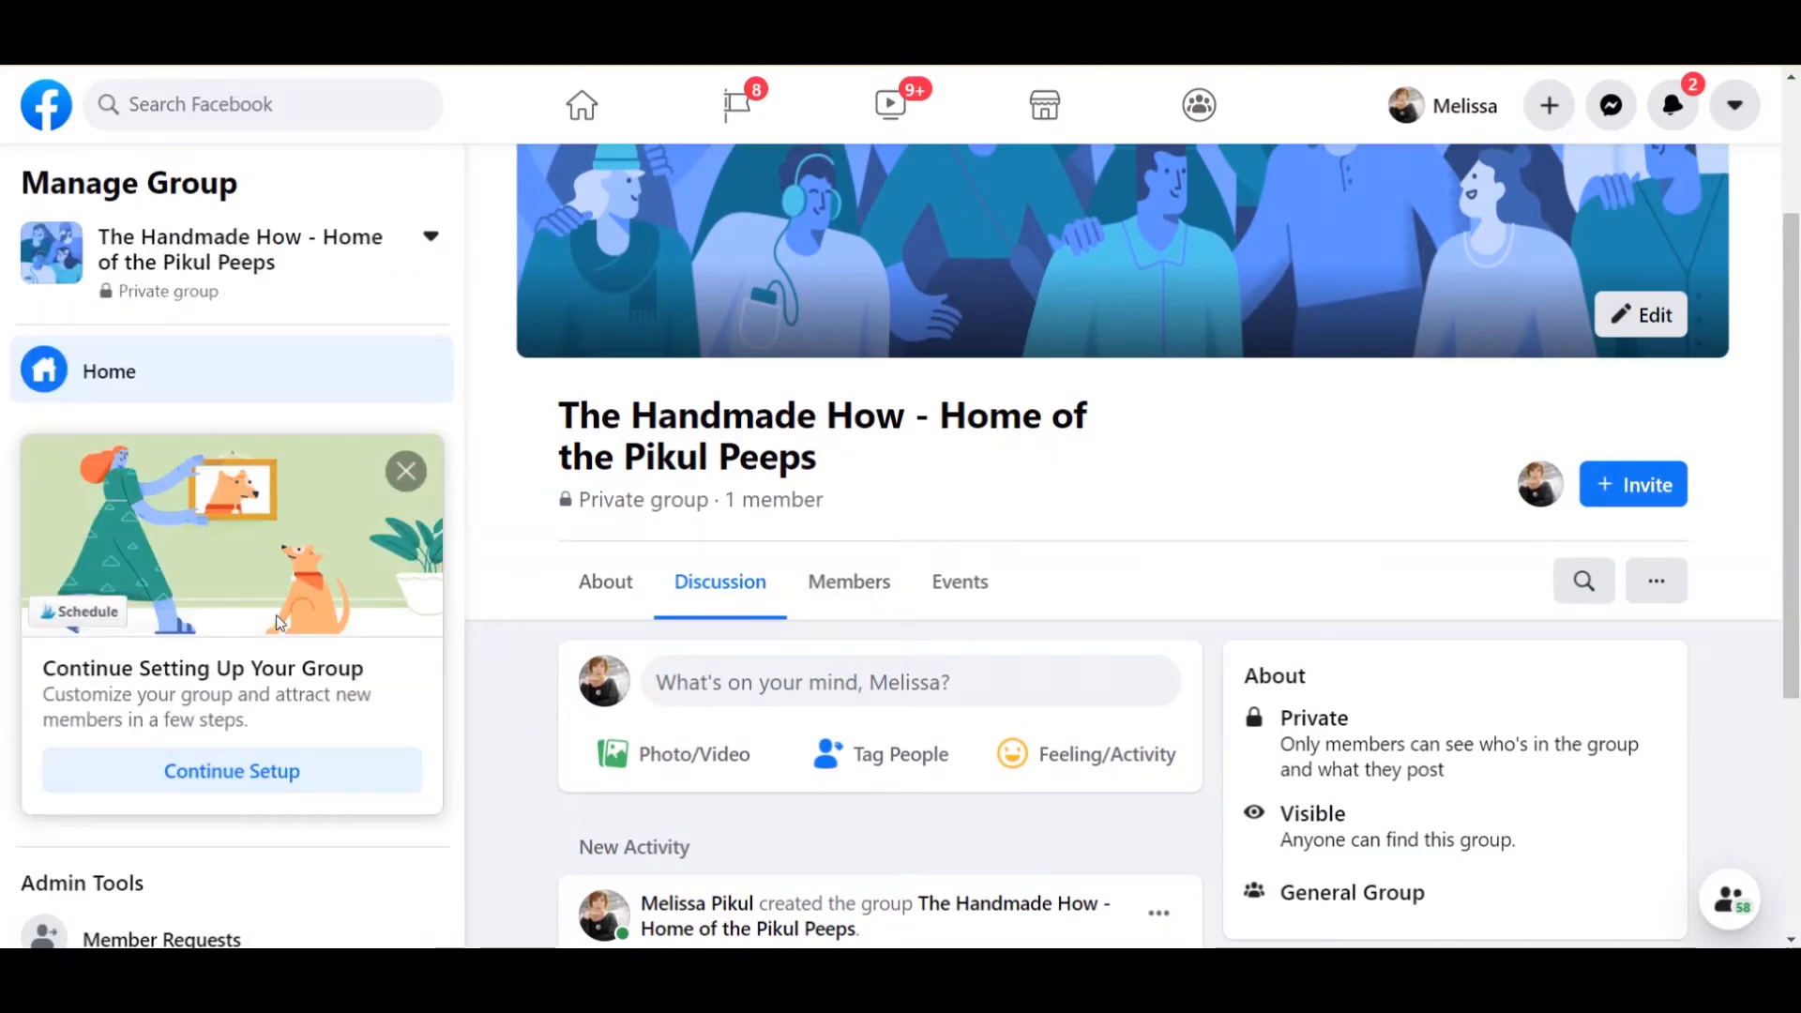
scroll(277, 628, down, 3)
scroll(278, 628, up, 3)
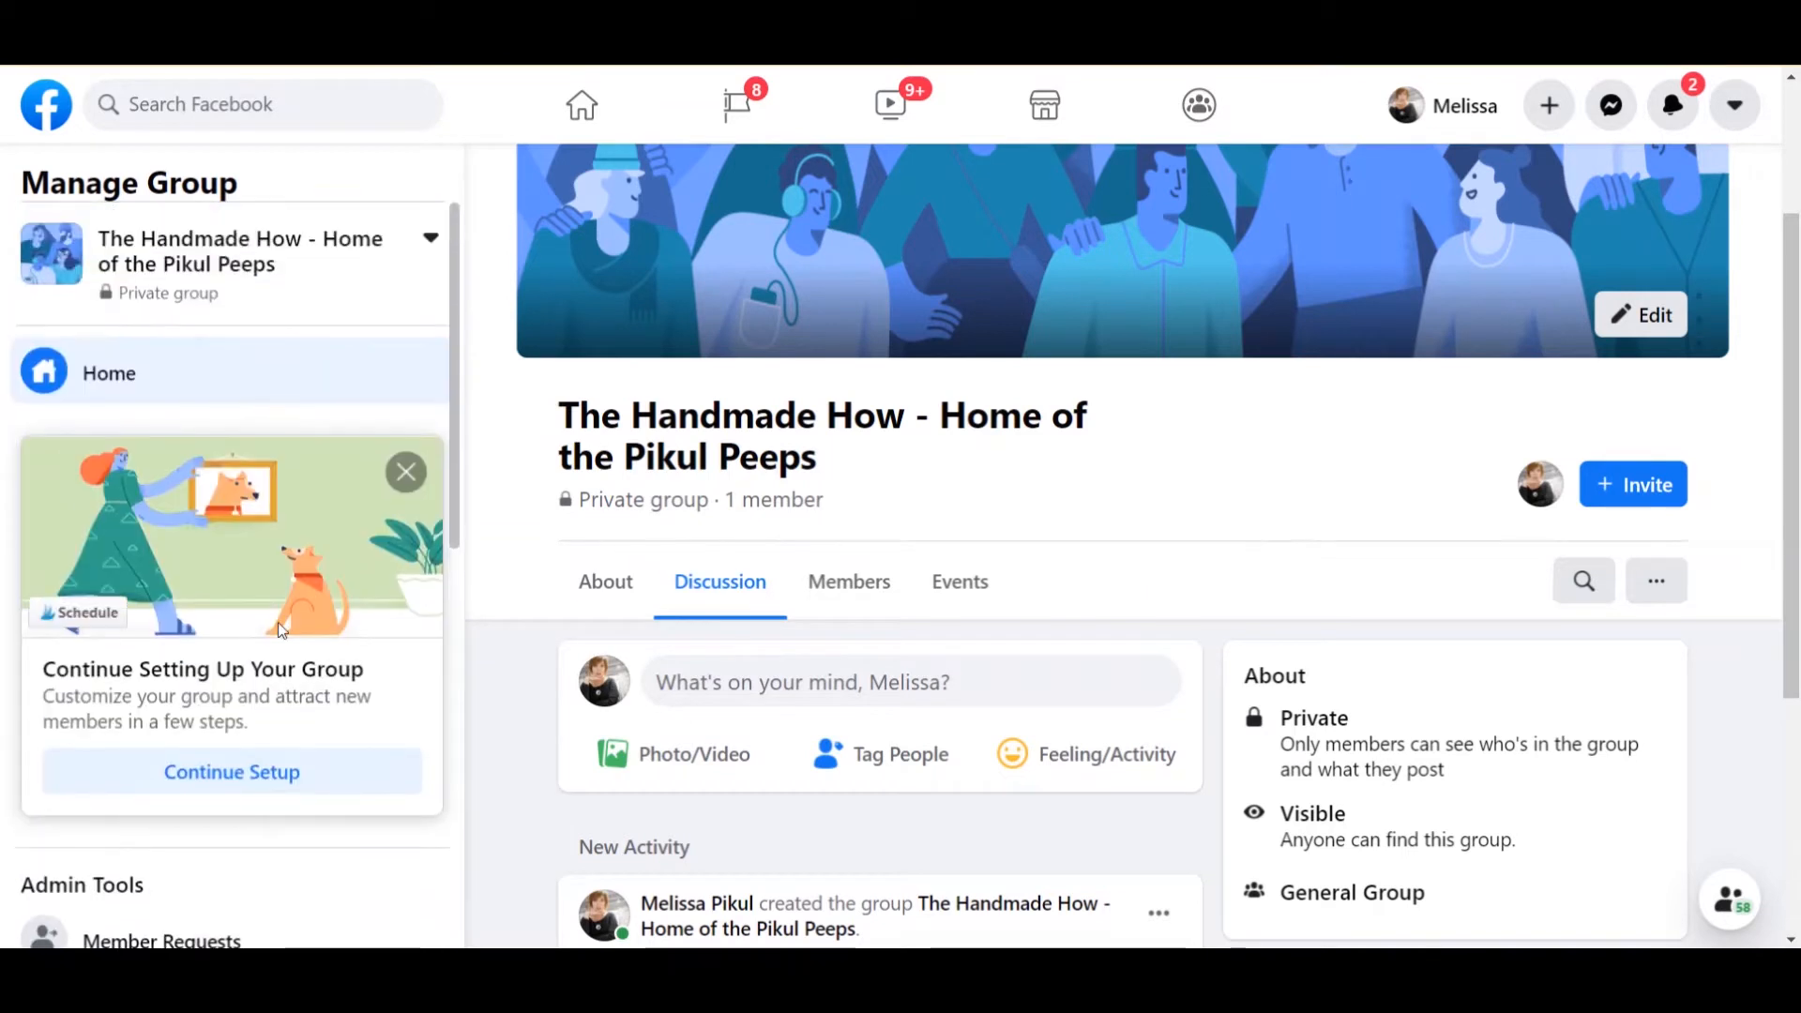
scroll(280, 627, down, 1)
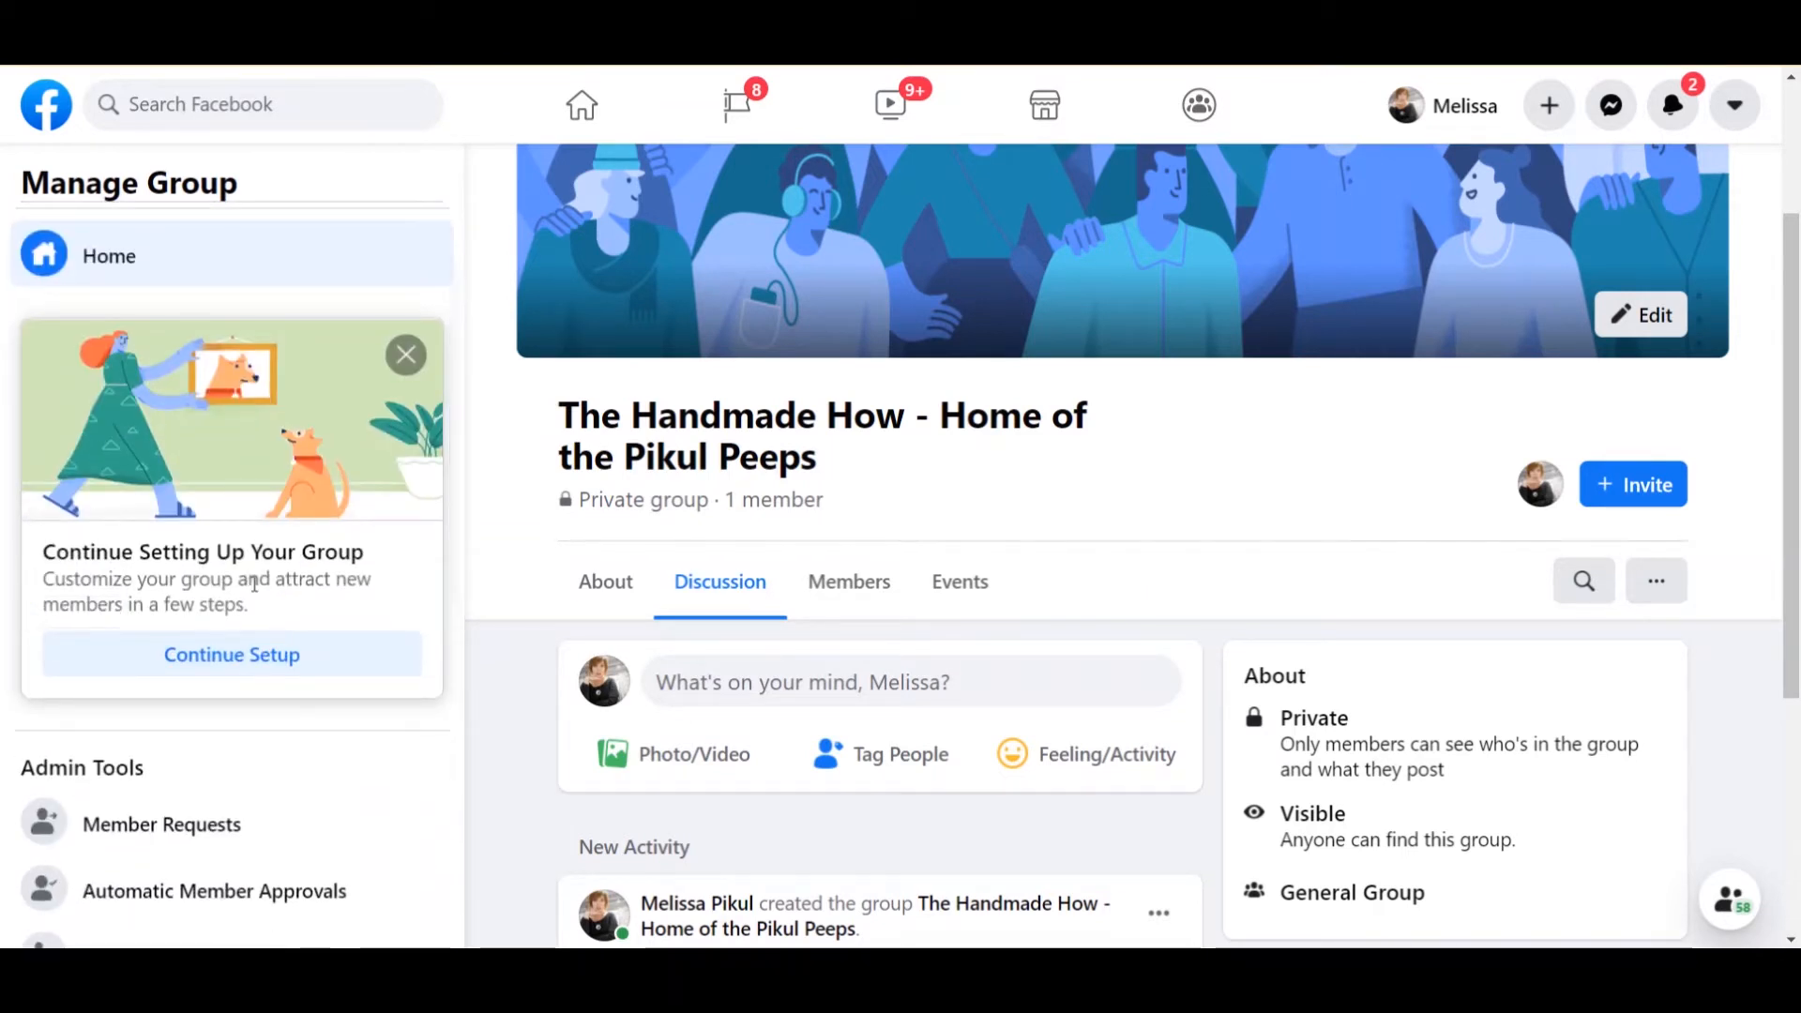
scroll(164, 571, down, 1)
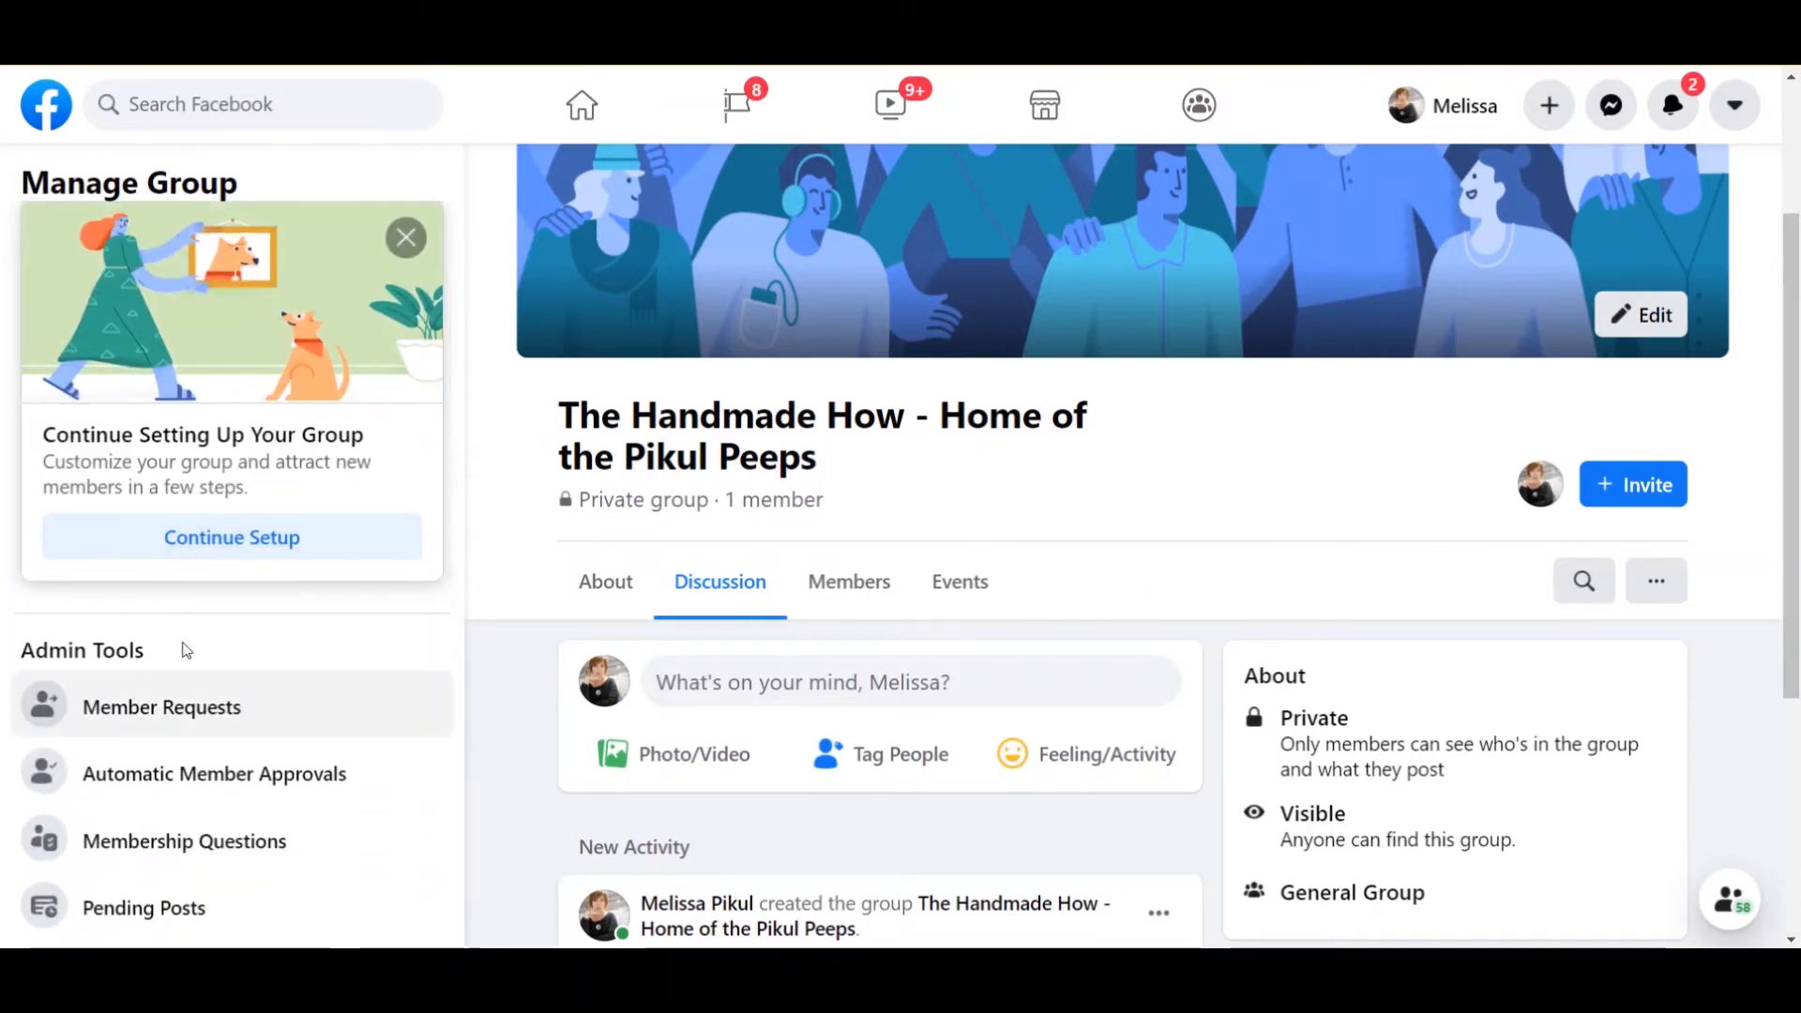
click(141, 550)
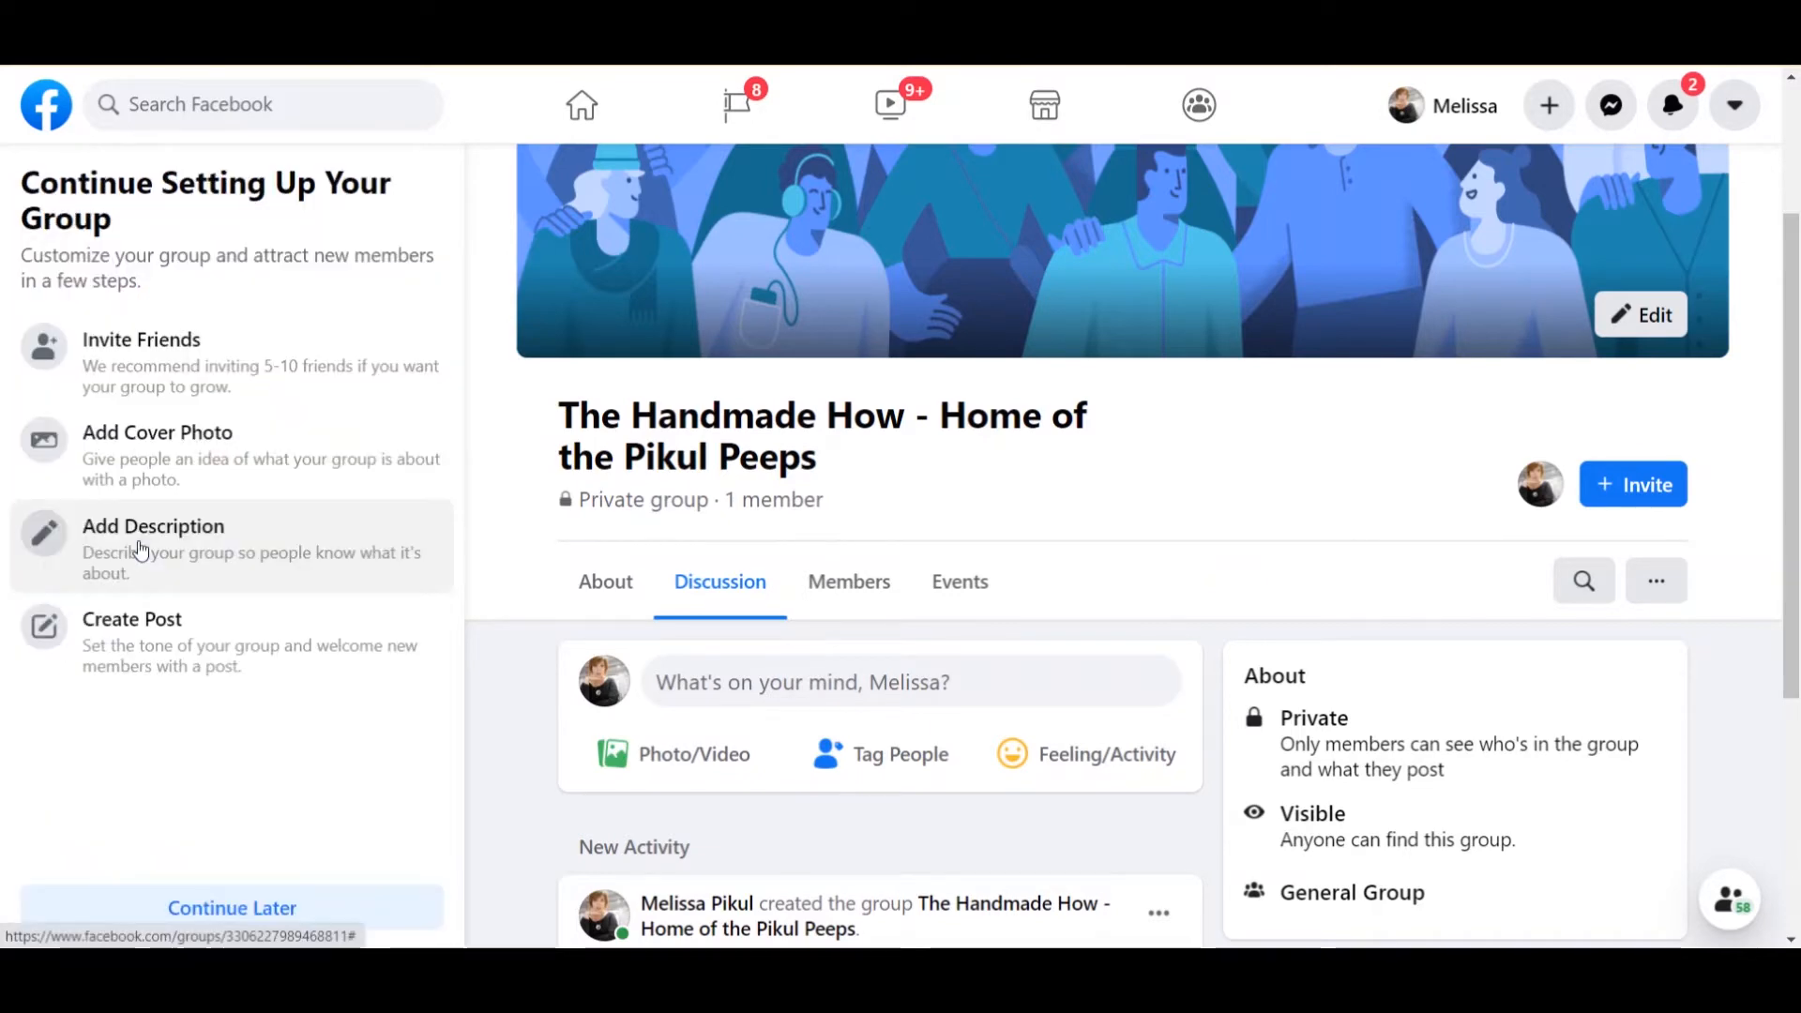
click(233, 908)
Go to the group's membership questions in the admin tools and start adding a question.
scroll(345, 705, down, 1)
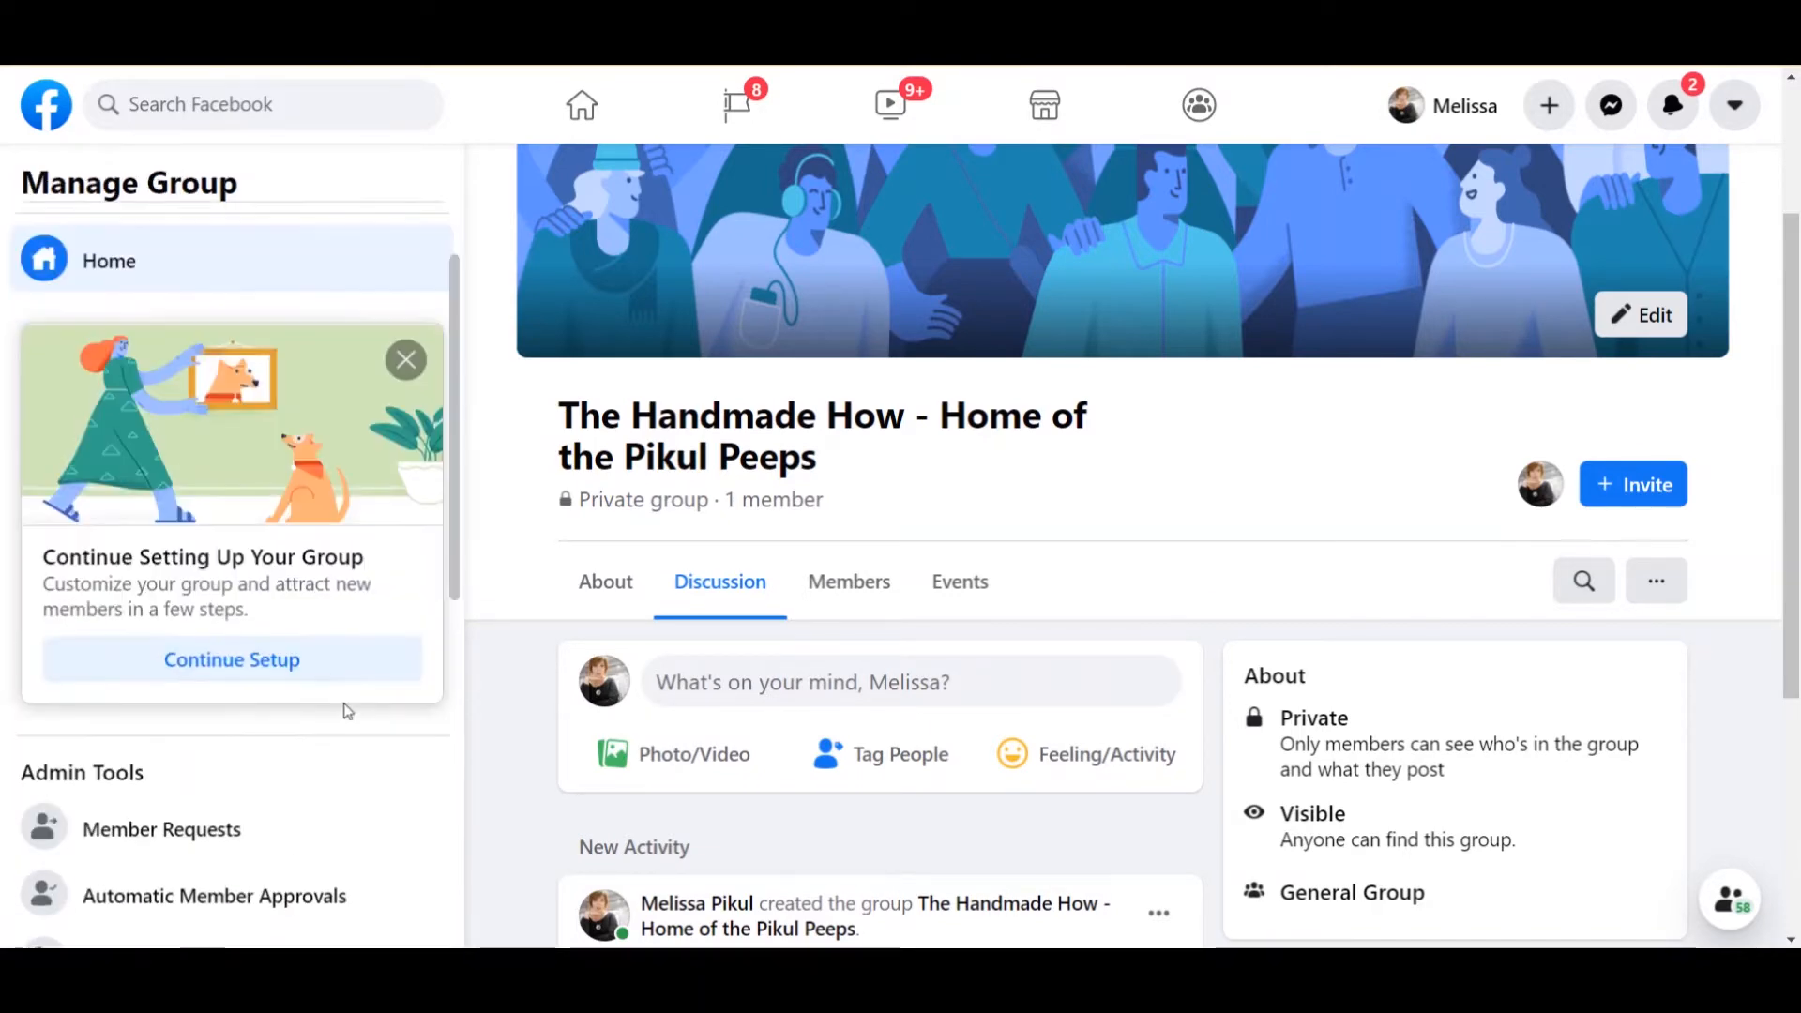
scroll(311, 660, down, 2)
scroll(310, 657, down, 1)
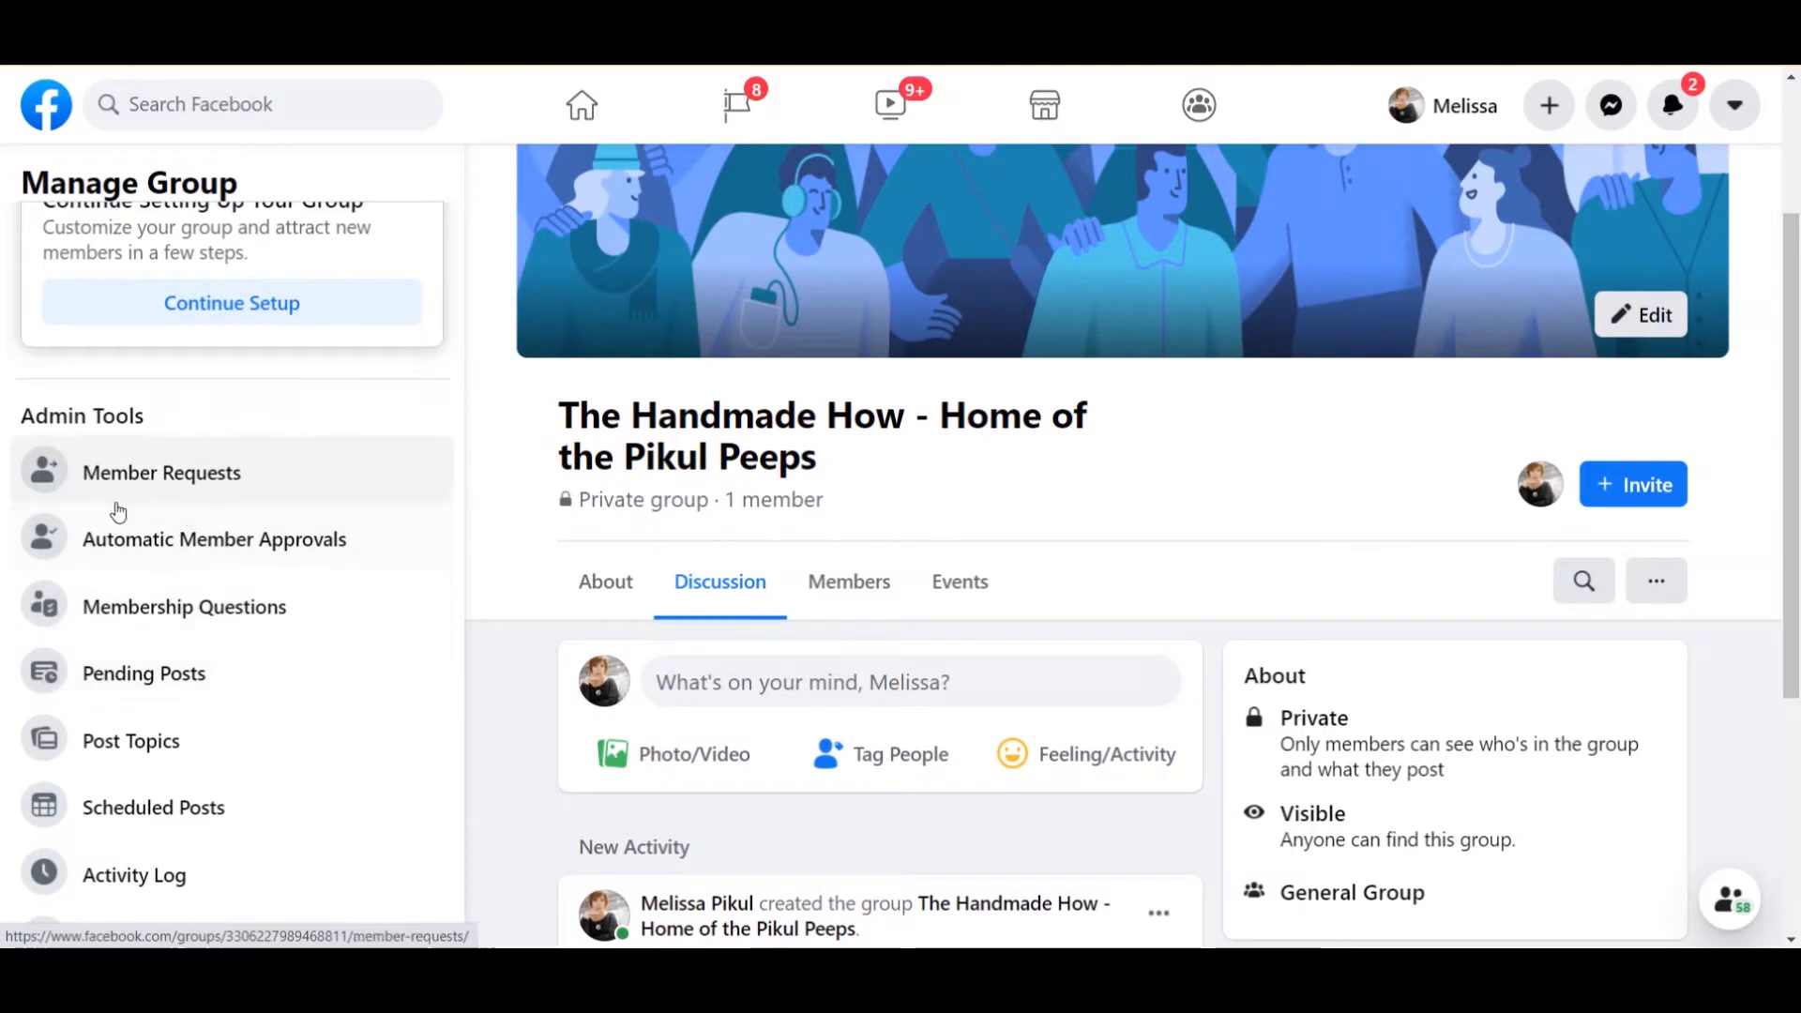
click(181, 619)
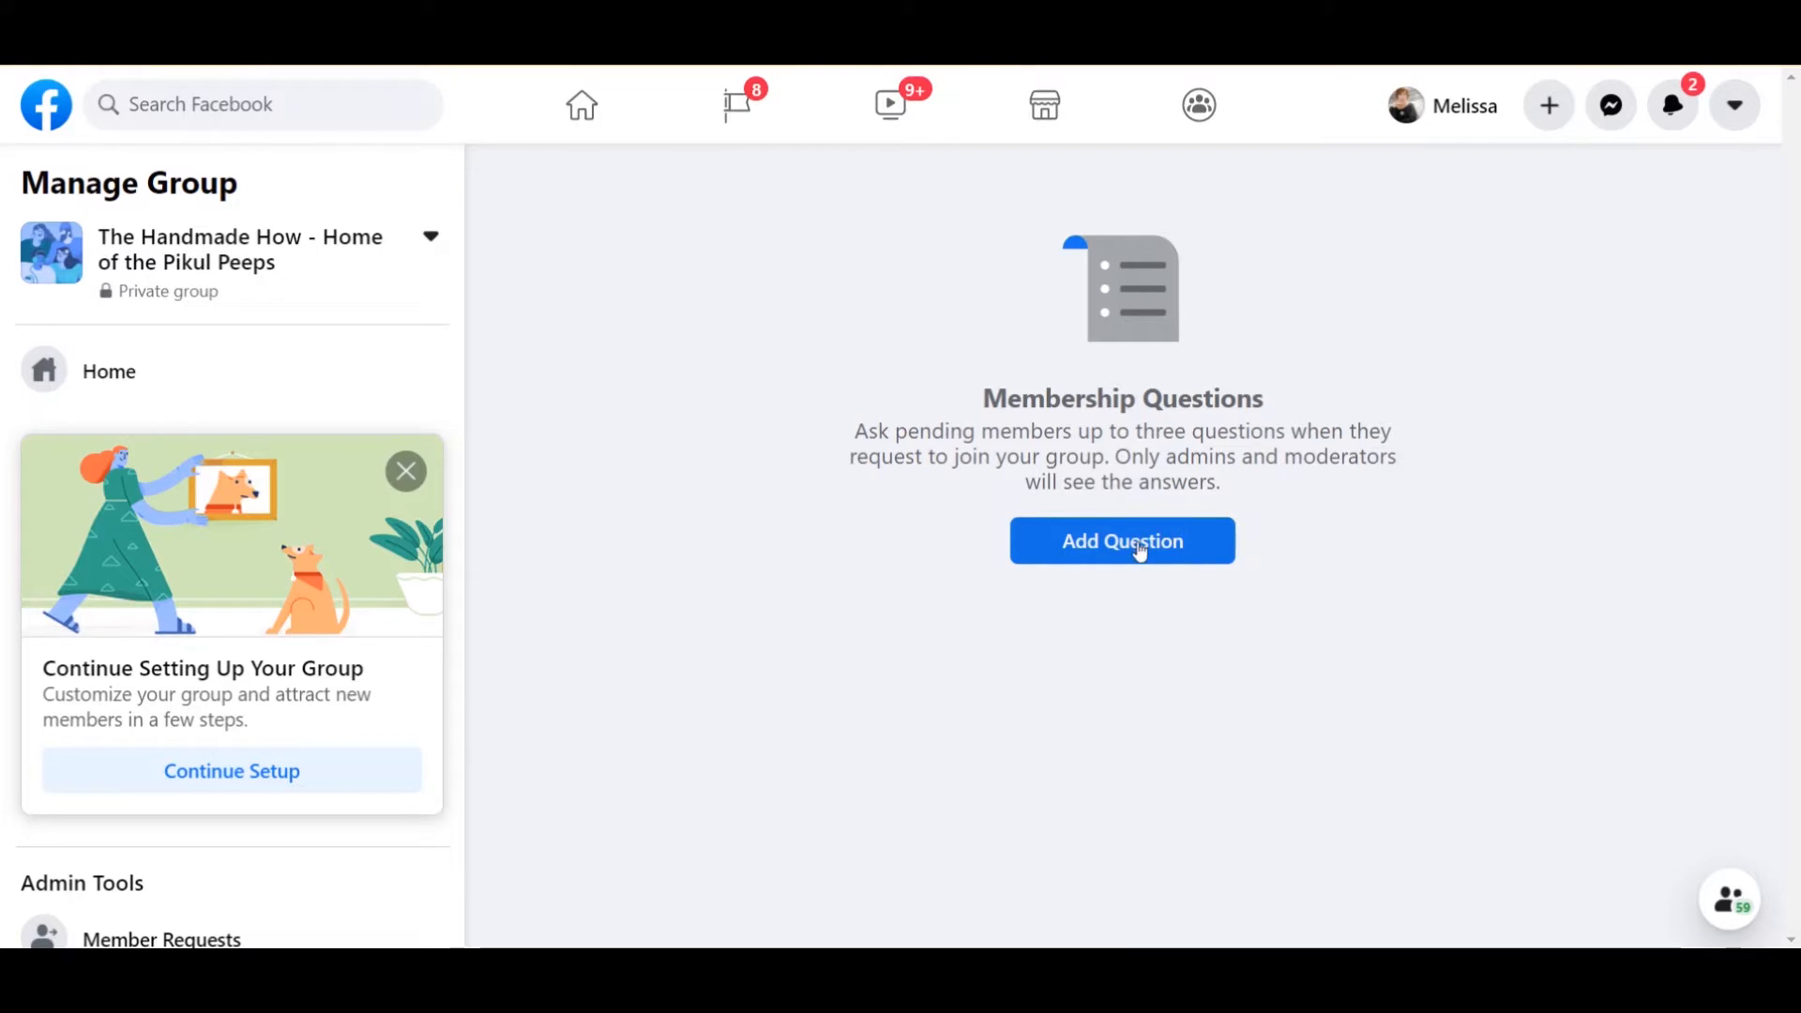
click(1139, 551)
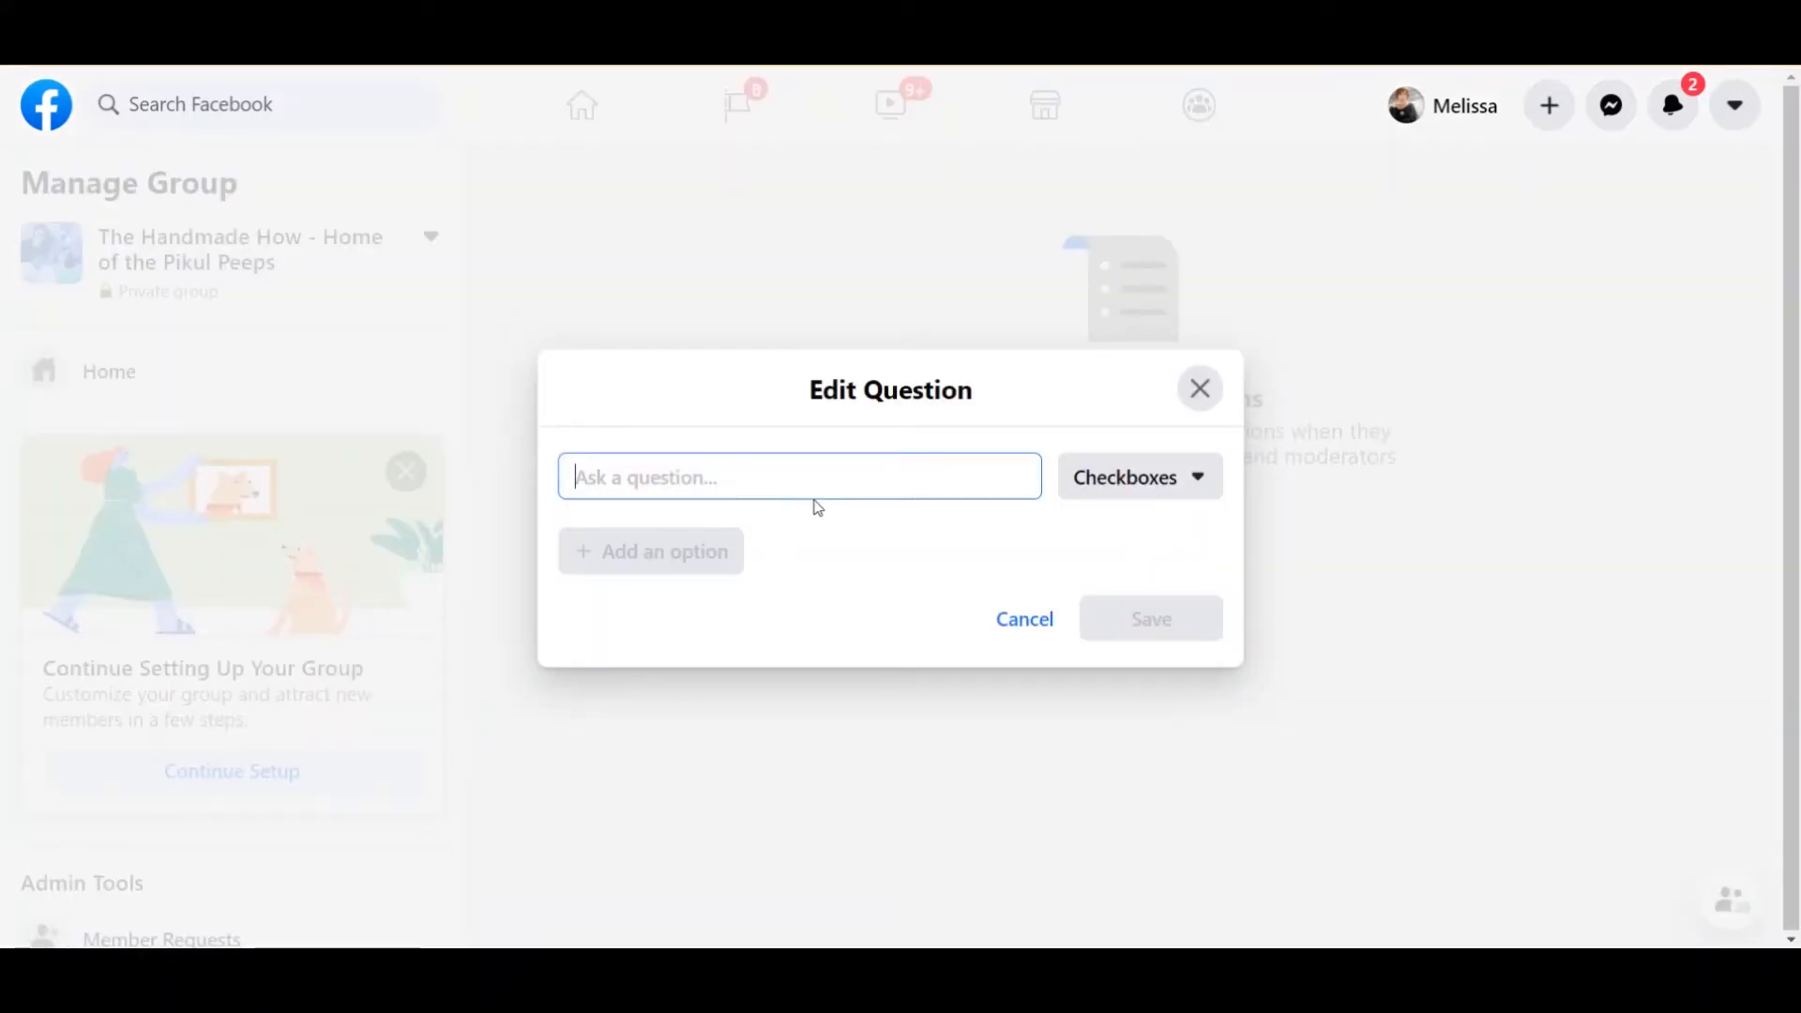
text(How)
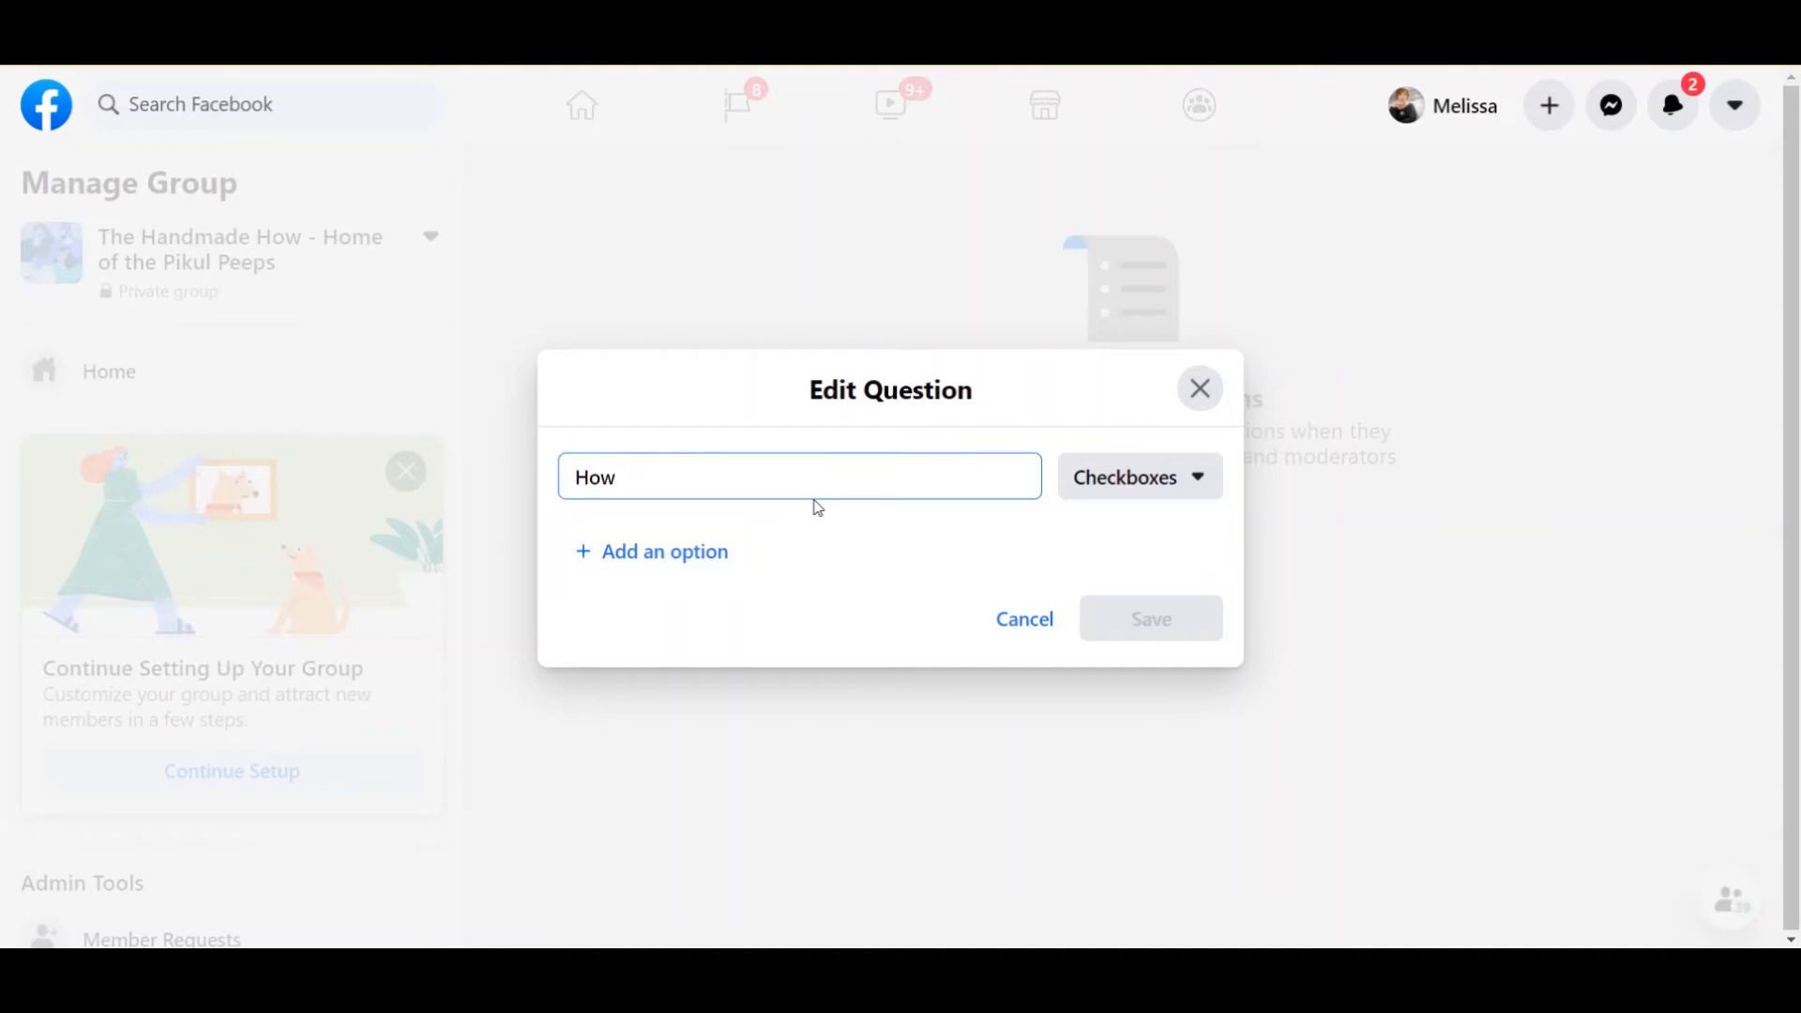
text( did you find us)
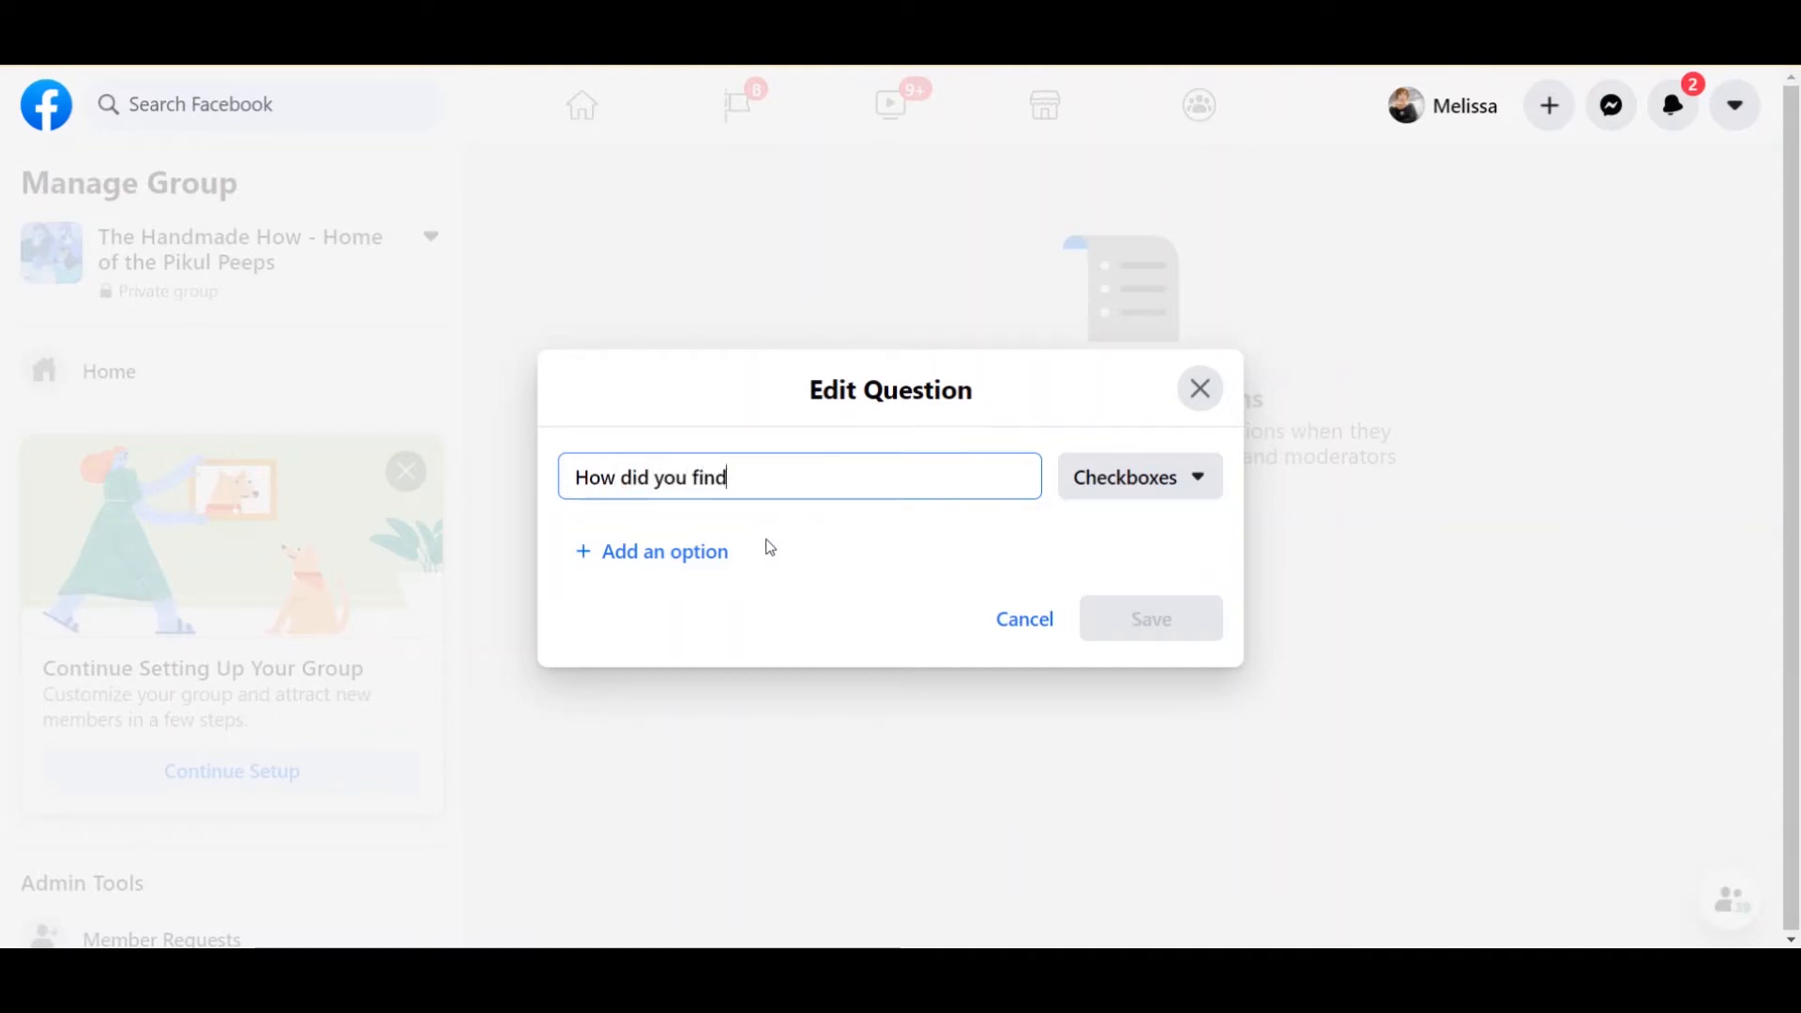
key(BackSpace)
key(BackSpace)
key(BackSpace)
key(BackSpace)
key(BackSpace)
key(BackSpace)
key(BackSpace)
key(BackSpace)
key(BackSpace)
key(BackSpace)
key(BackSpace)
key(BackSpace)
key(BackSpace)
key(BackSpace)
key(BackSpace)
key(BackSpace)
key(BackSpace)
key(BackSpace)
key(BackSpace)
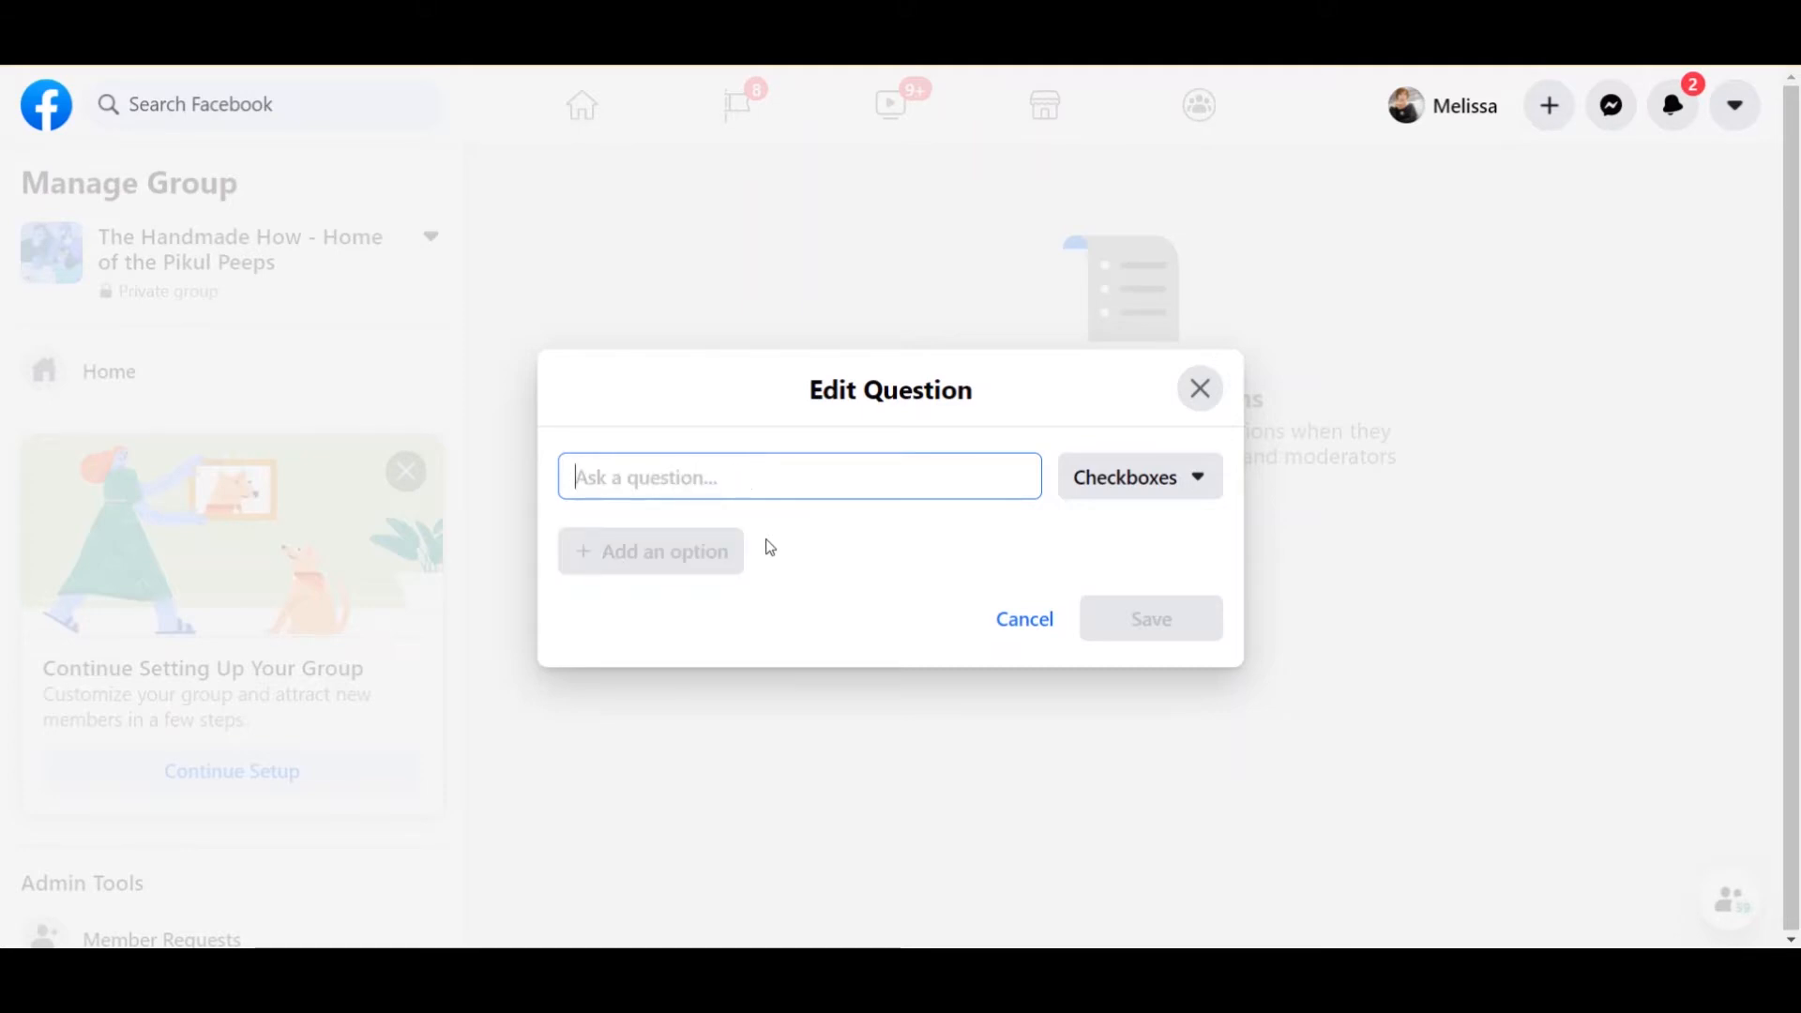
Enter the membership question "Do you have a handmade business" and set its response type to Written Answer.
text(Do yo)
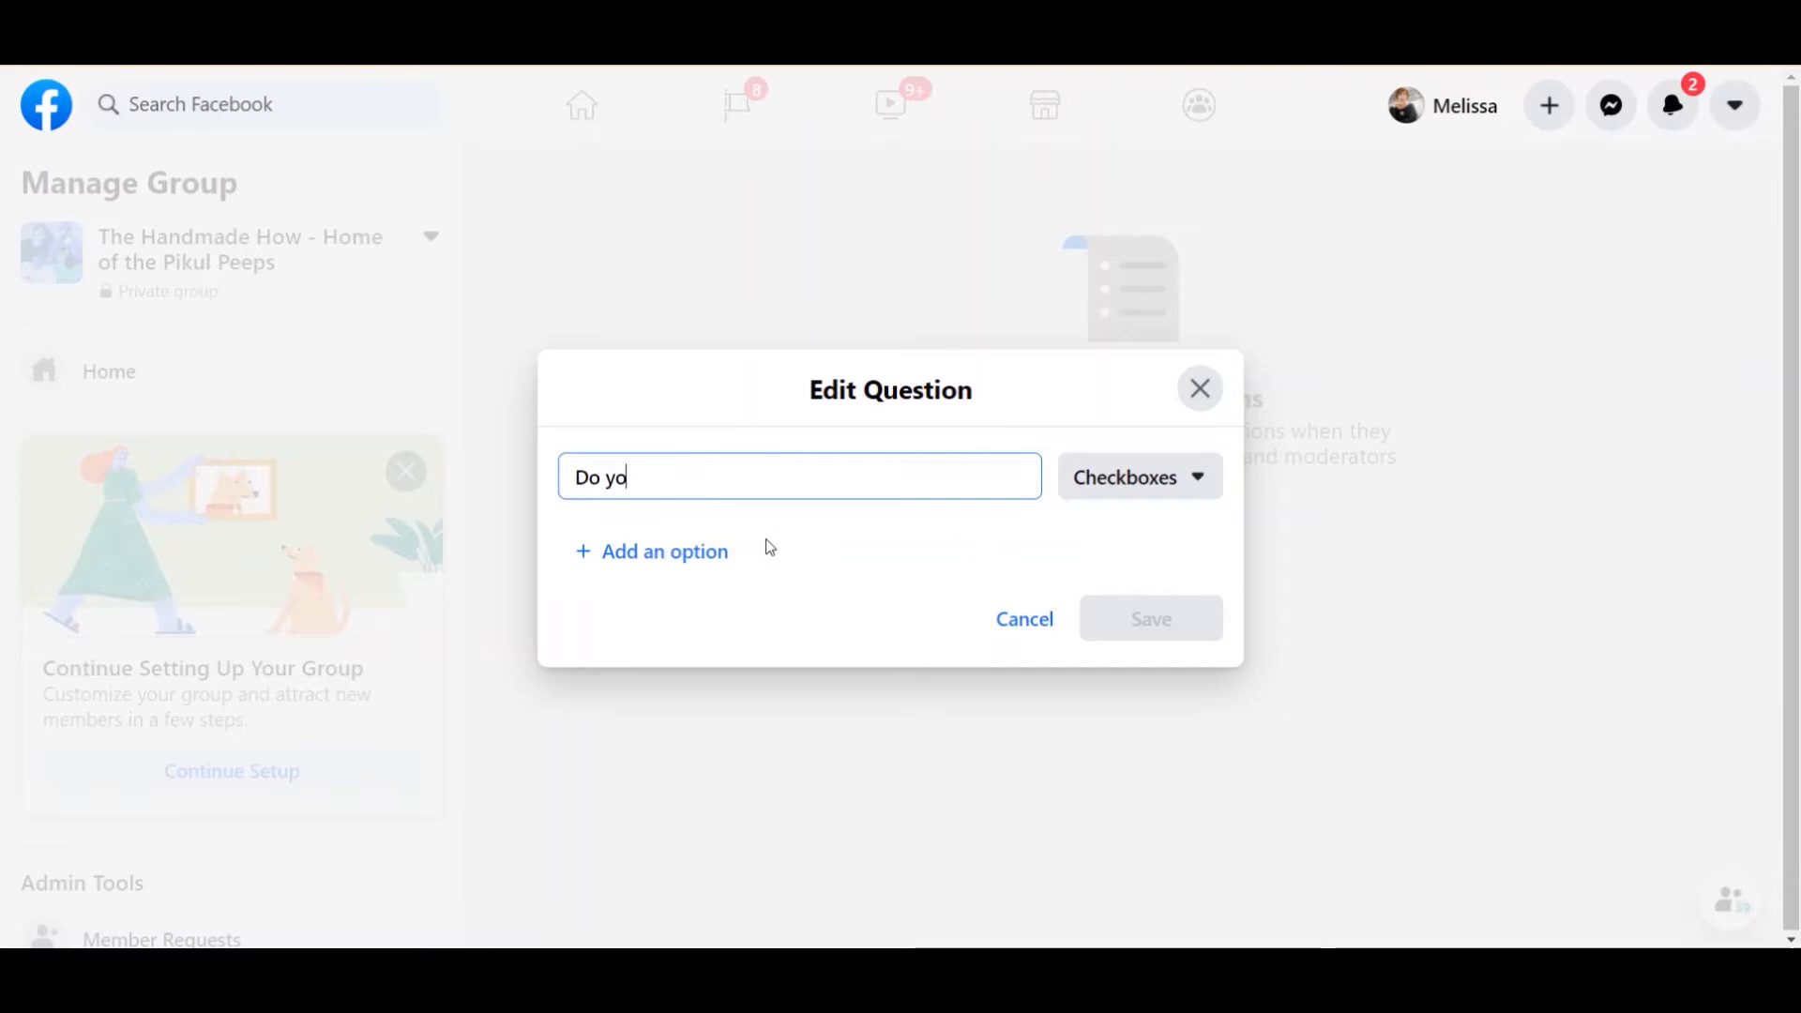
text(u have a handmade)
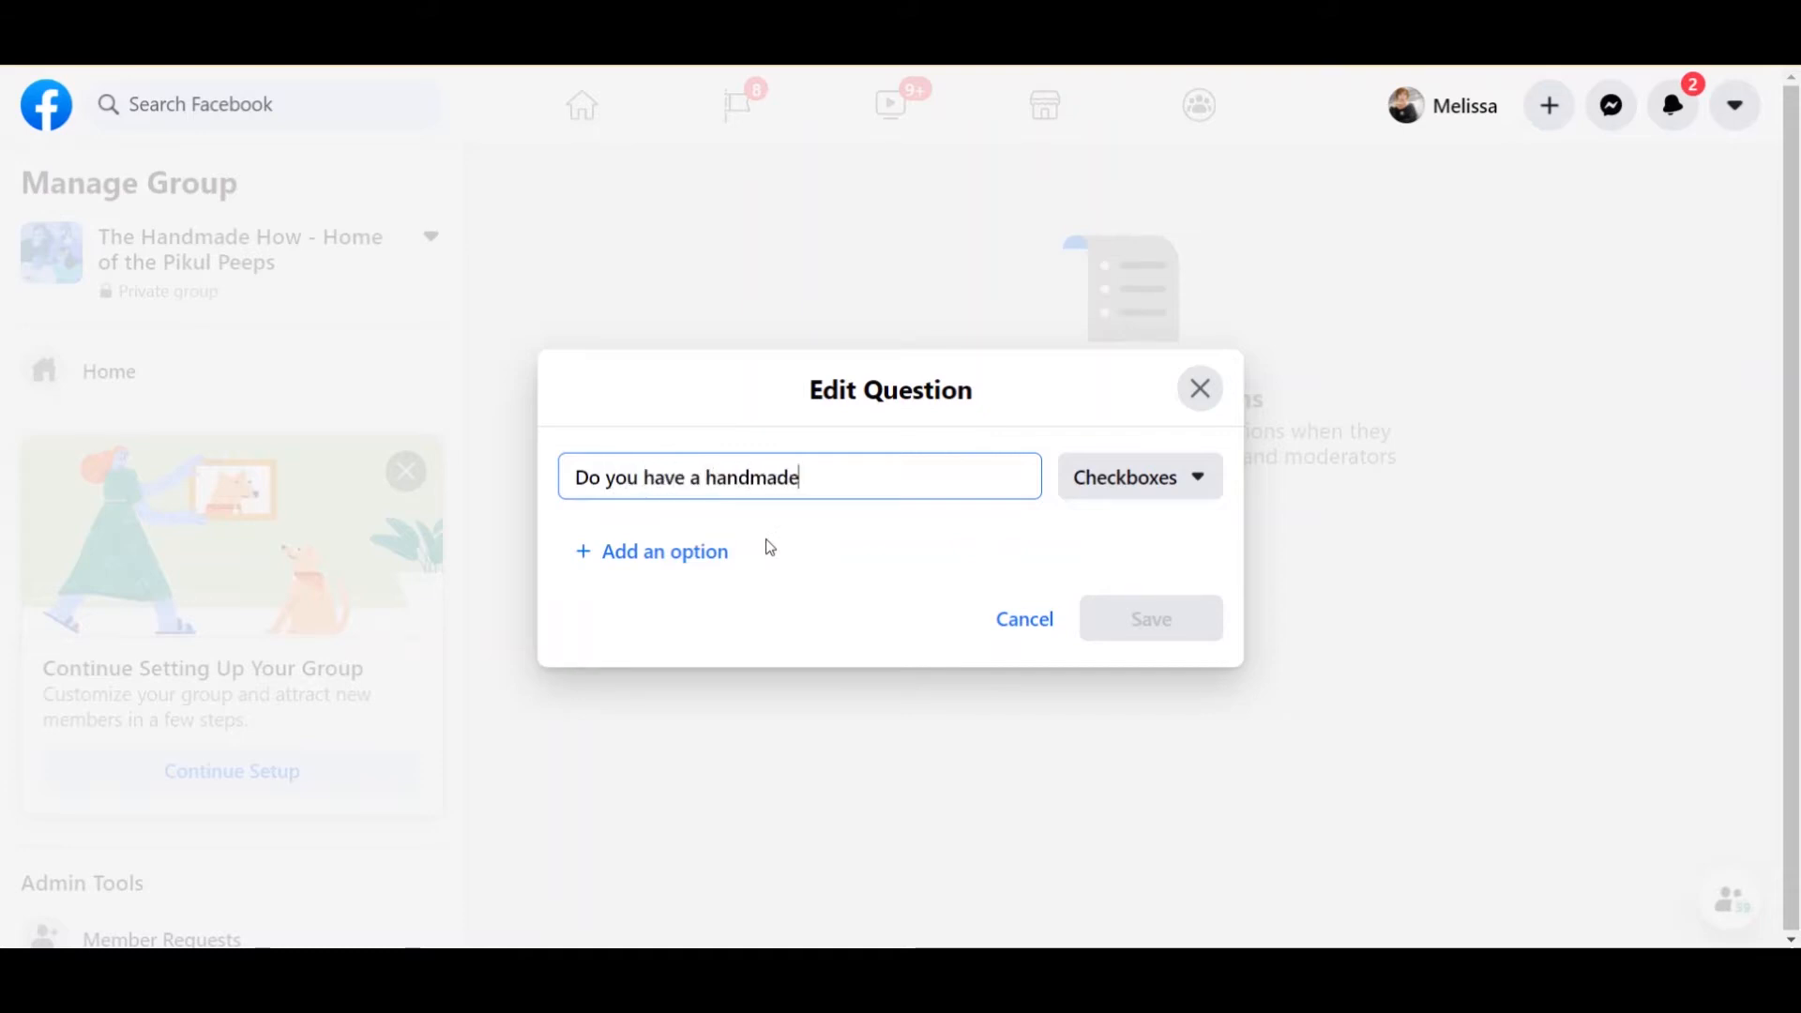
text( business)
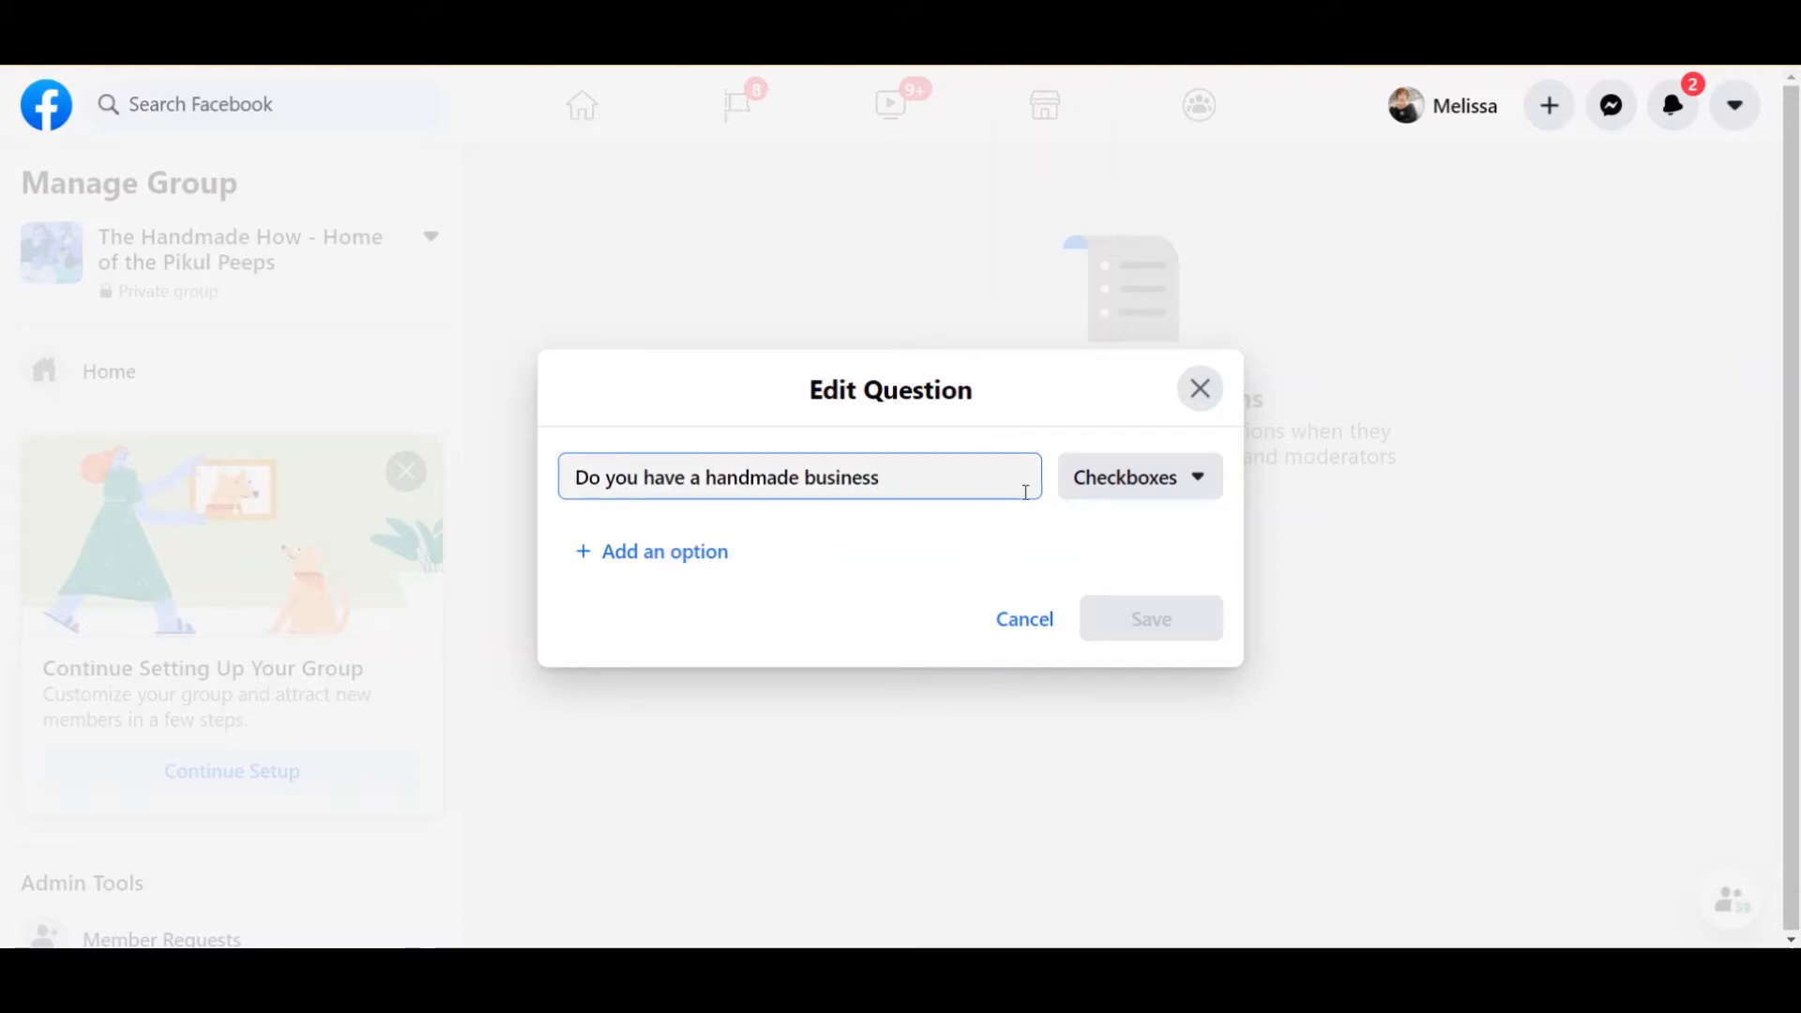
click(1192, 488)
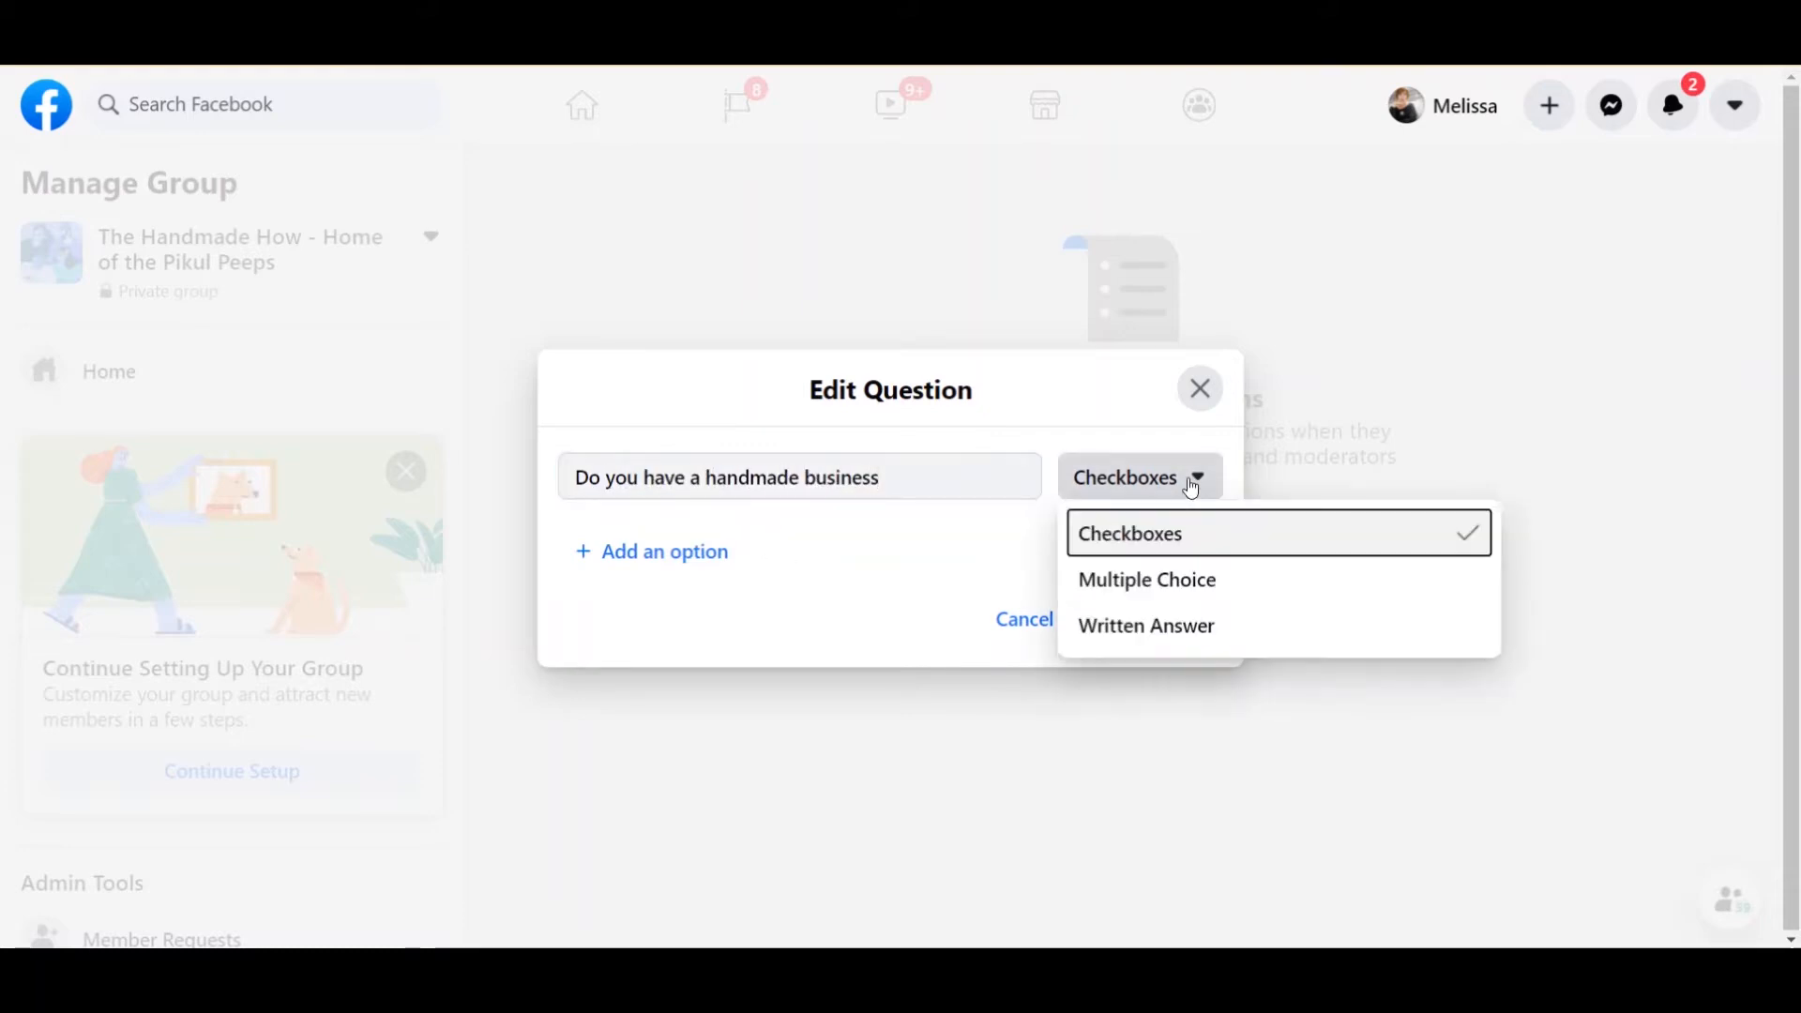
click(1229, 626)
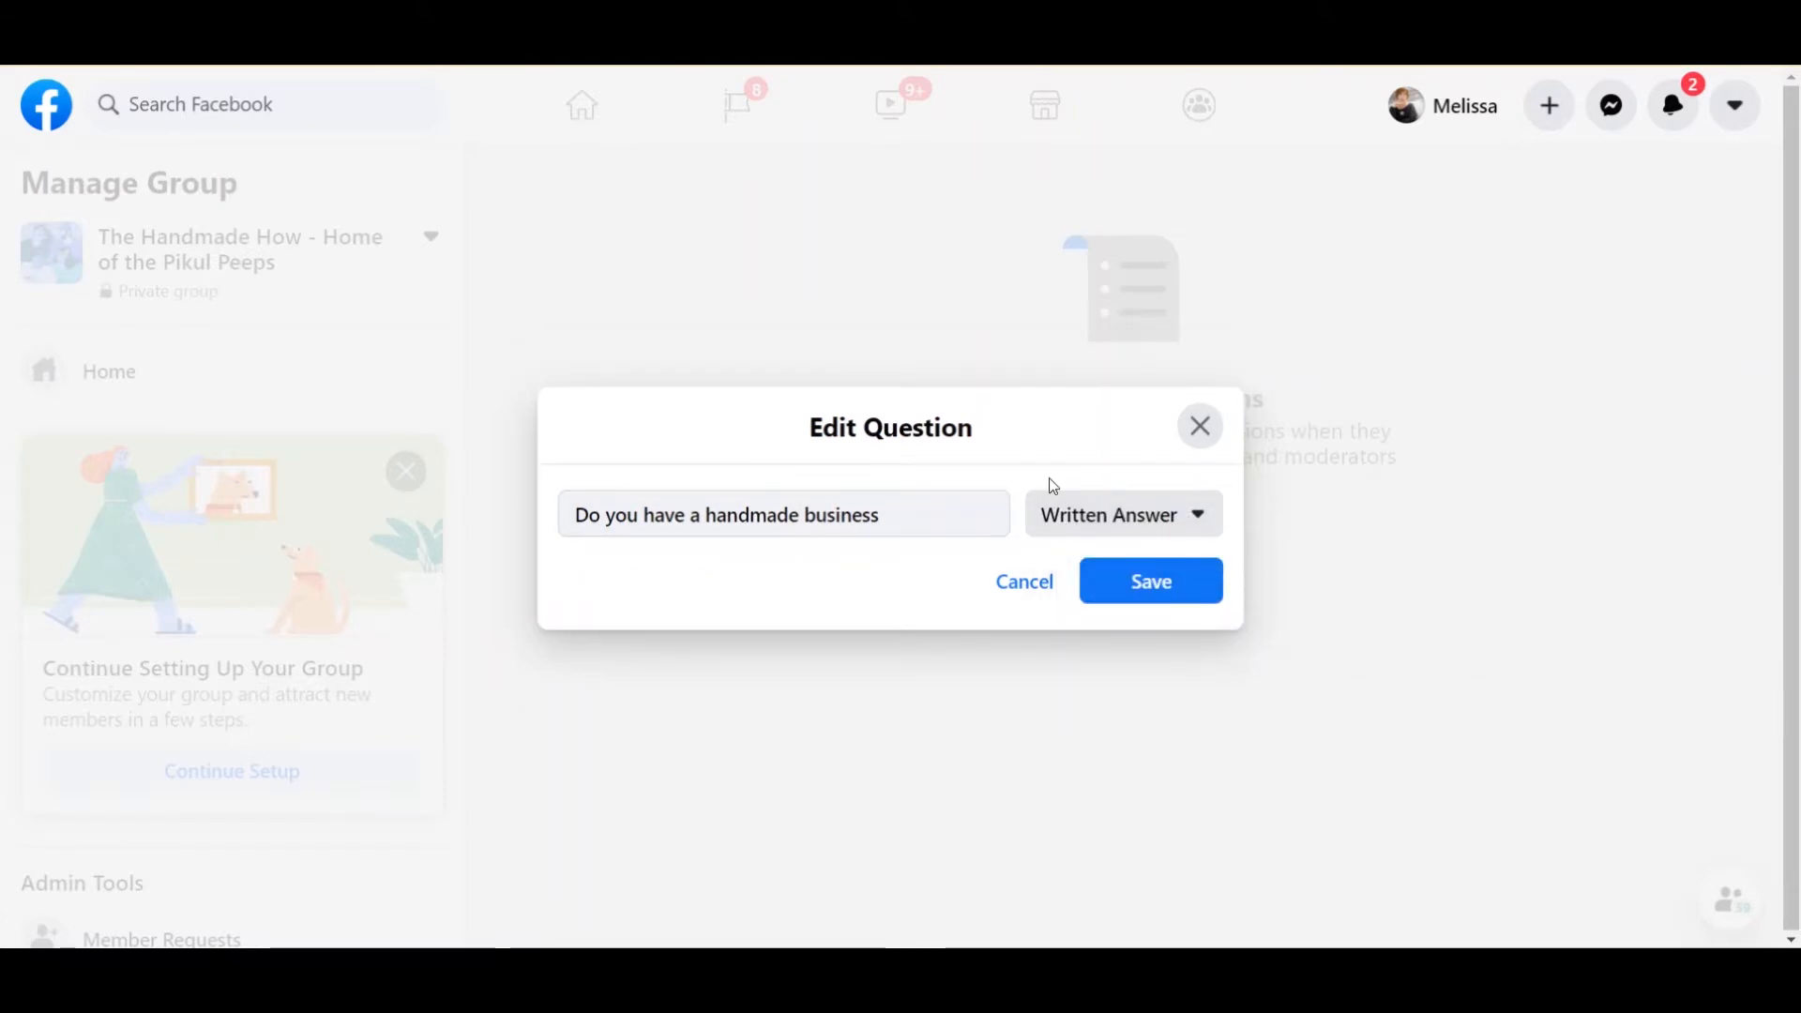
Change the question's response type to Checkboxes and add the answer options "Yes" and "No".
click(1208, 522)
click(1160, 574)
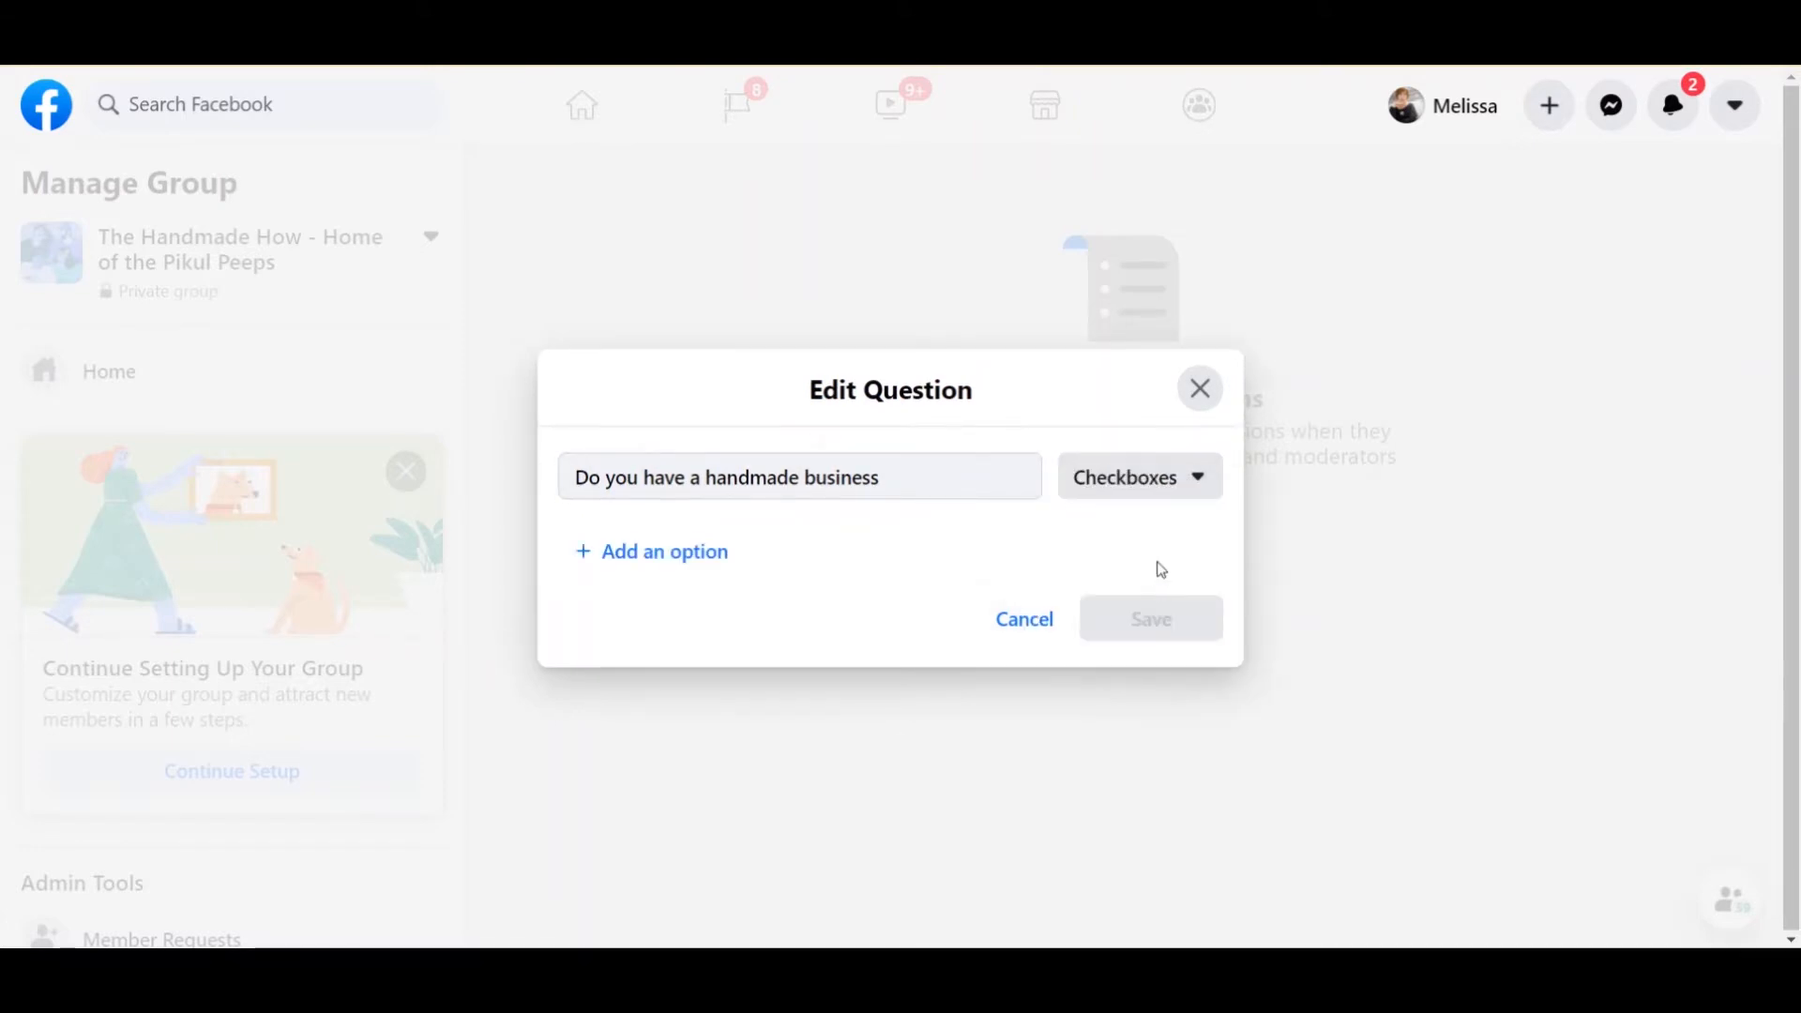
click(724, 559)
text(Yes)
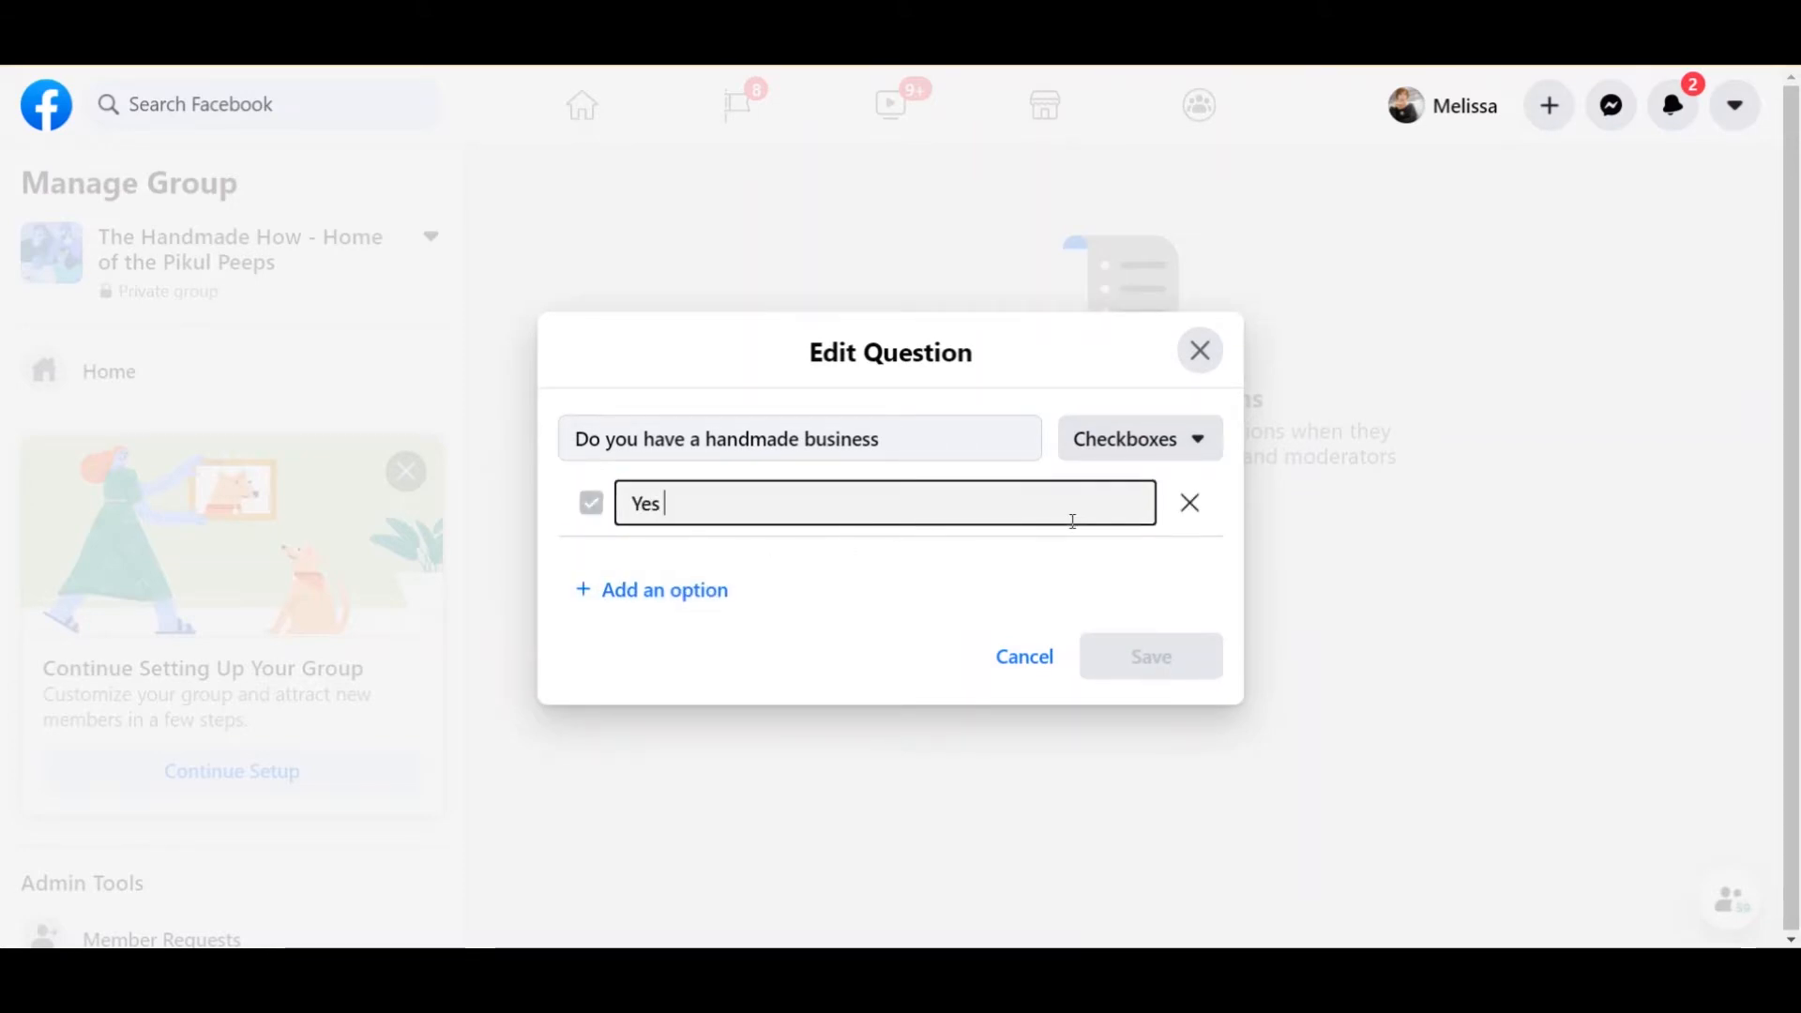
click(696, 591)
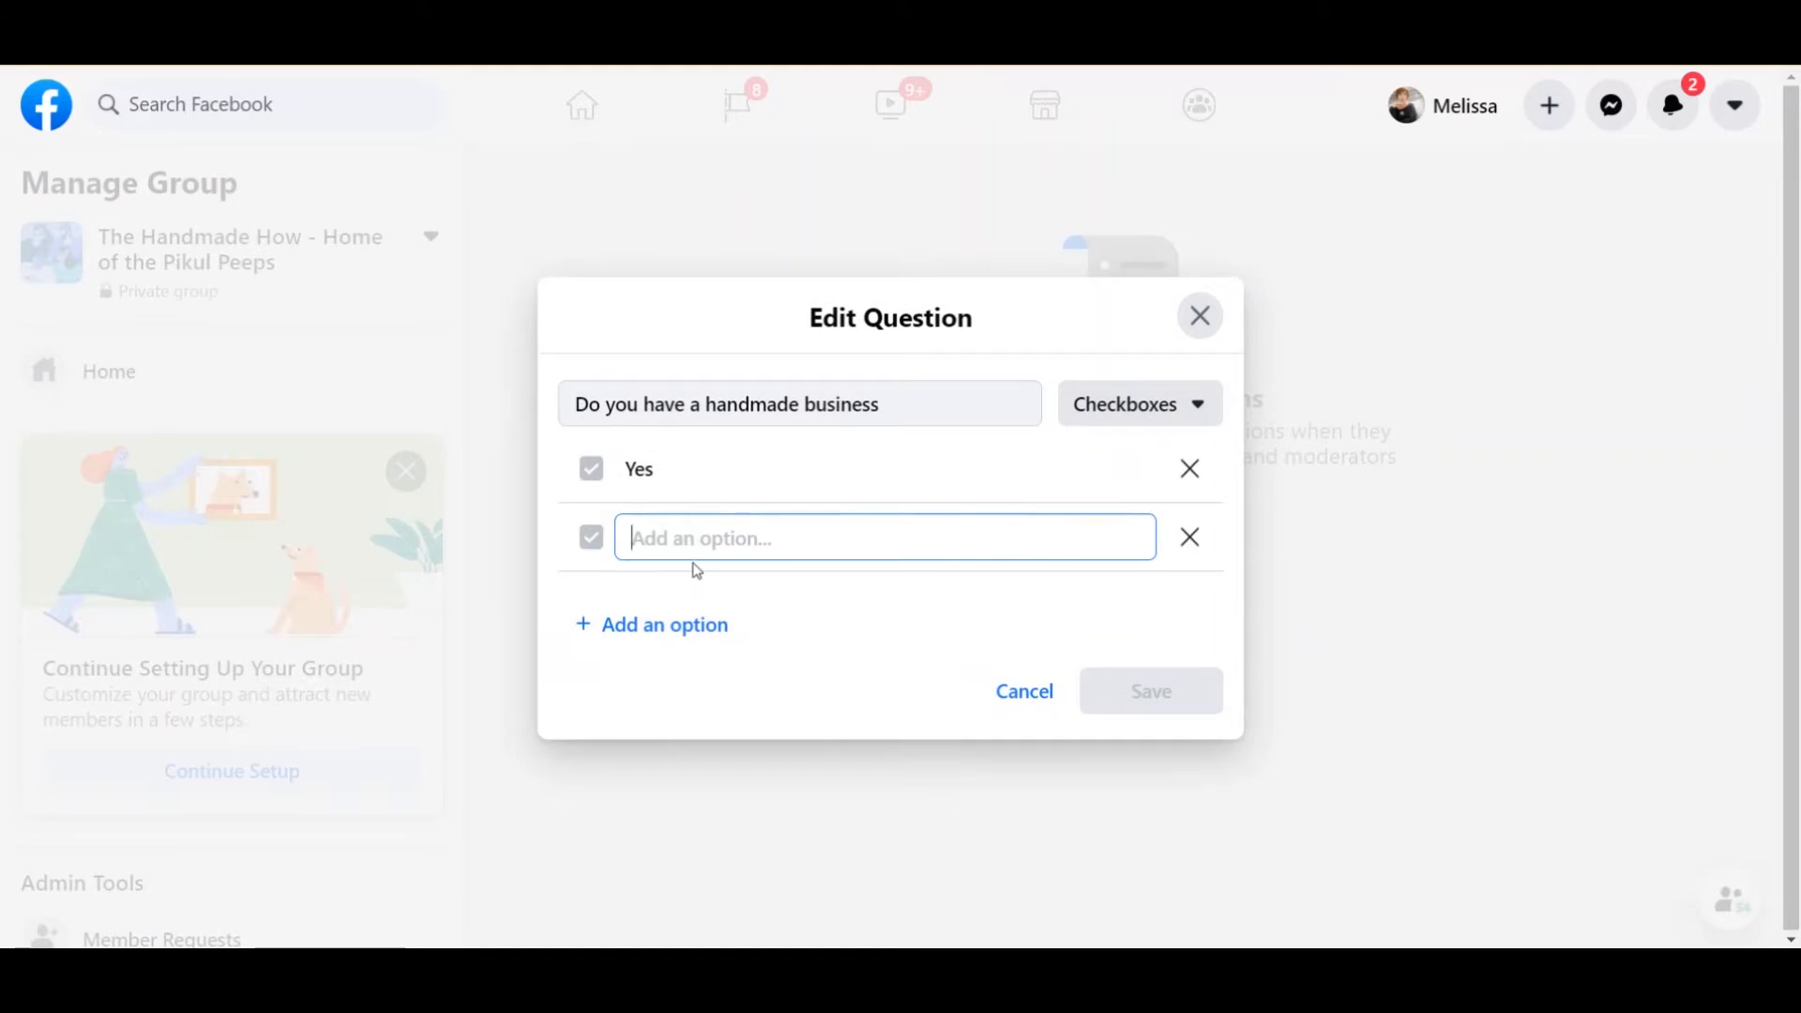
text(No)
Add the answer option "I'm building one", save the question, and start another membership question.
click(691, 625)
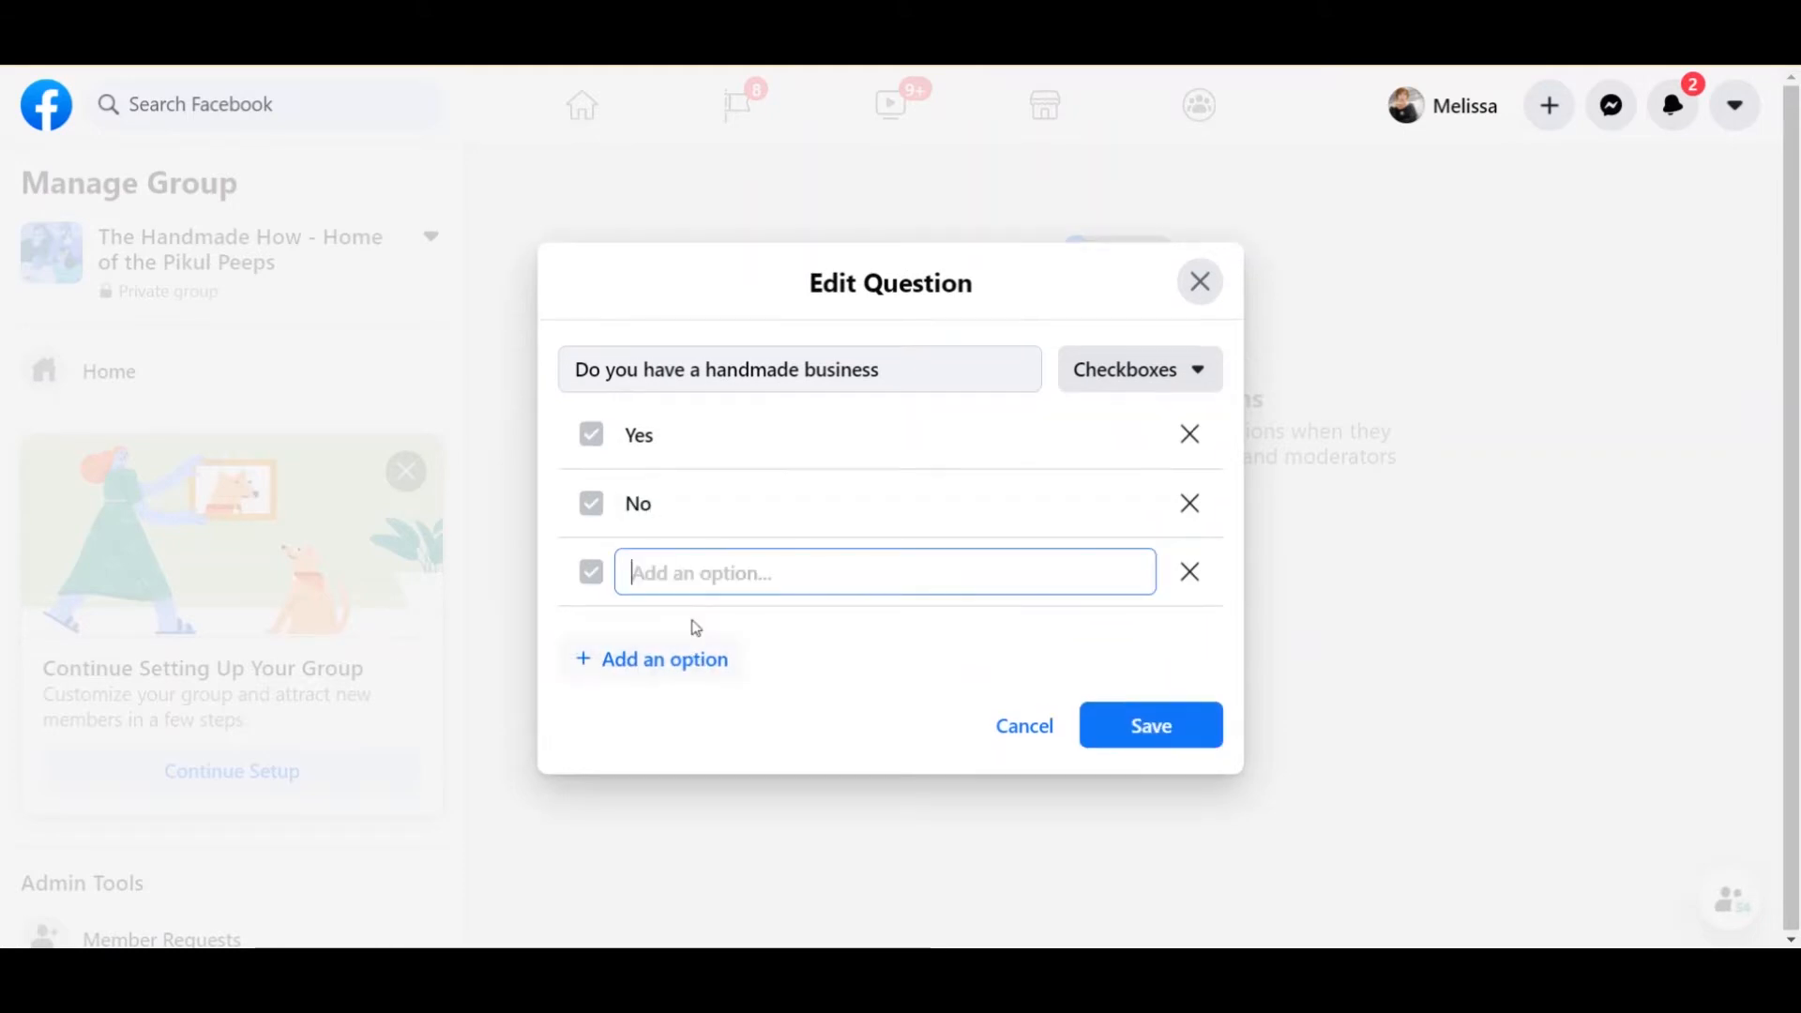
text(I'm)
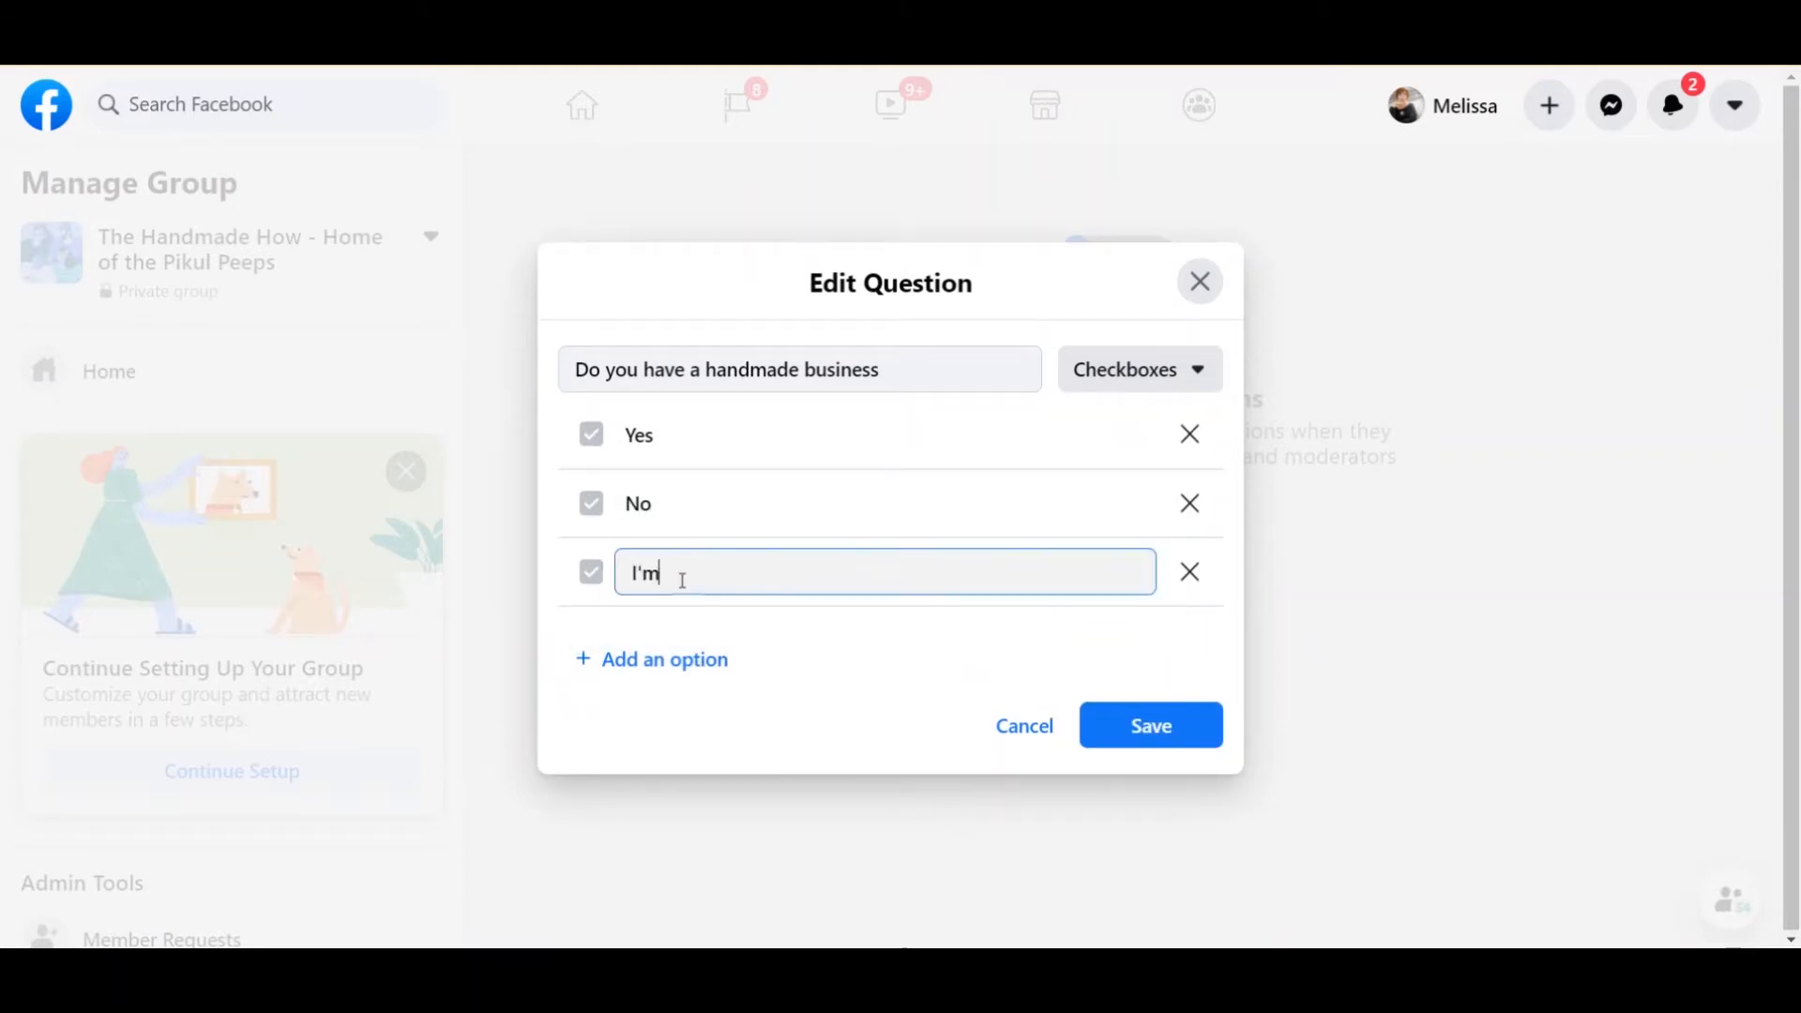
text( building one)
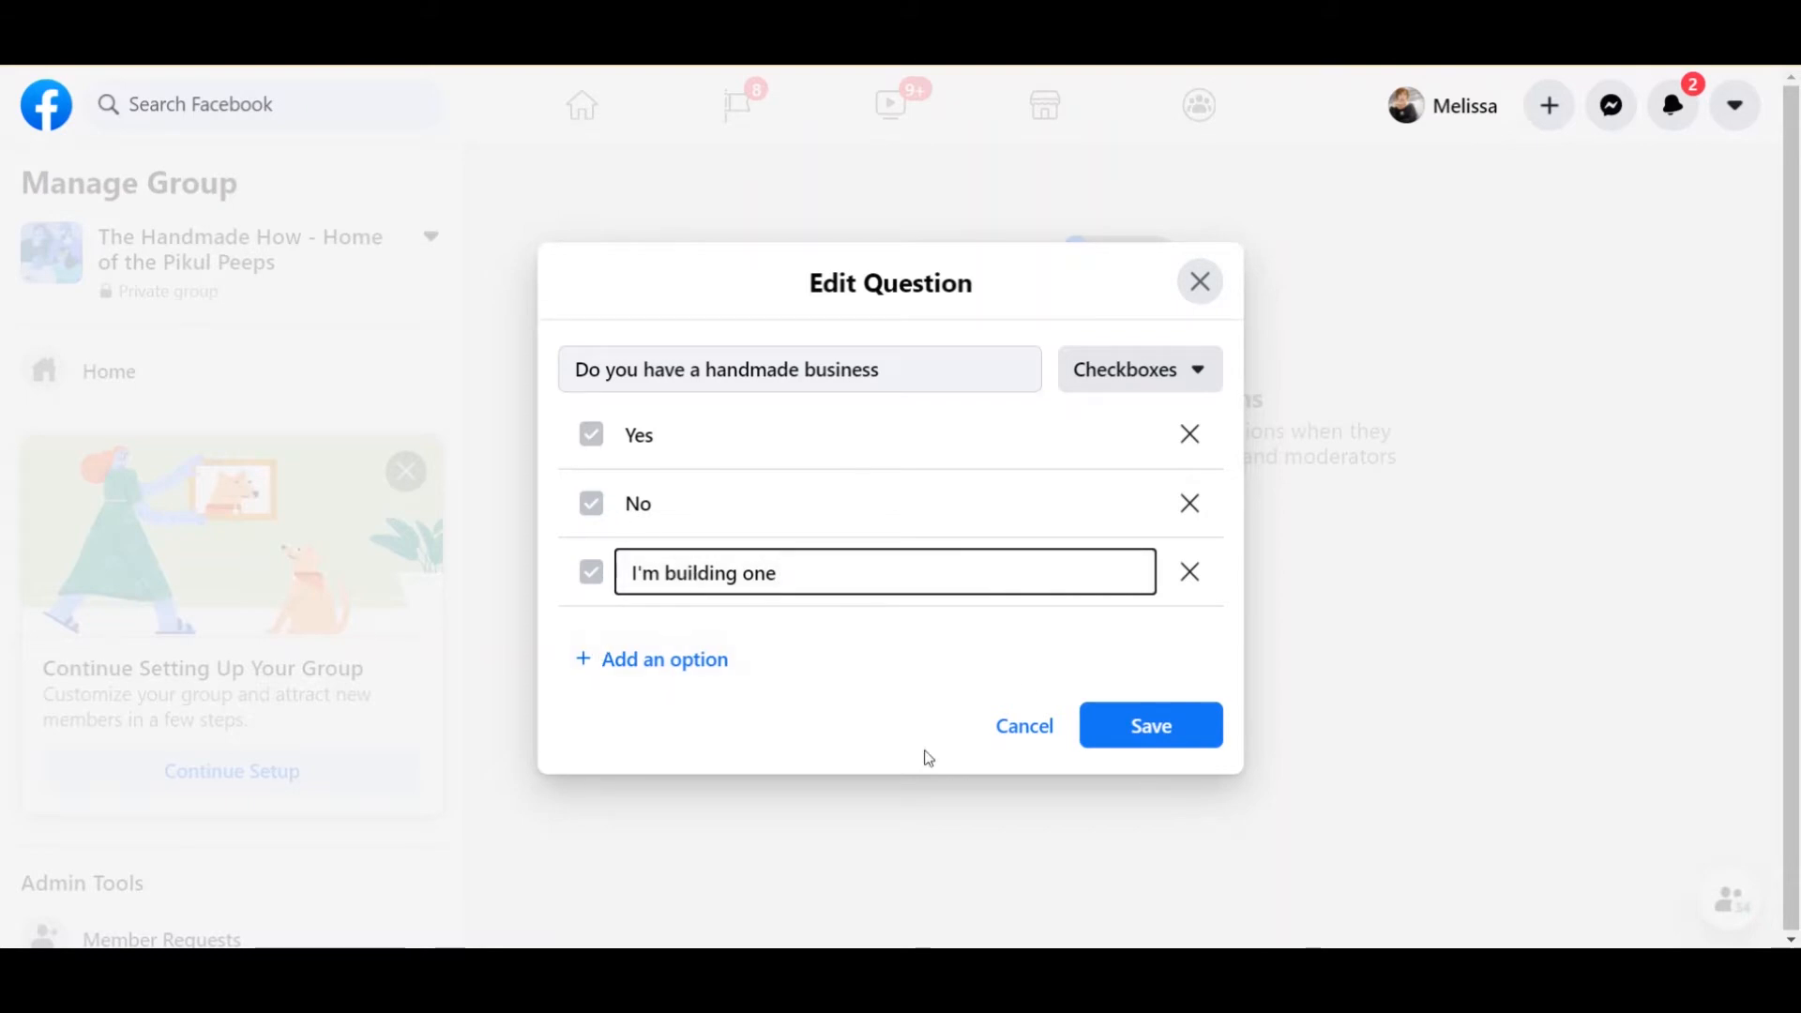
click(1175, 738)
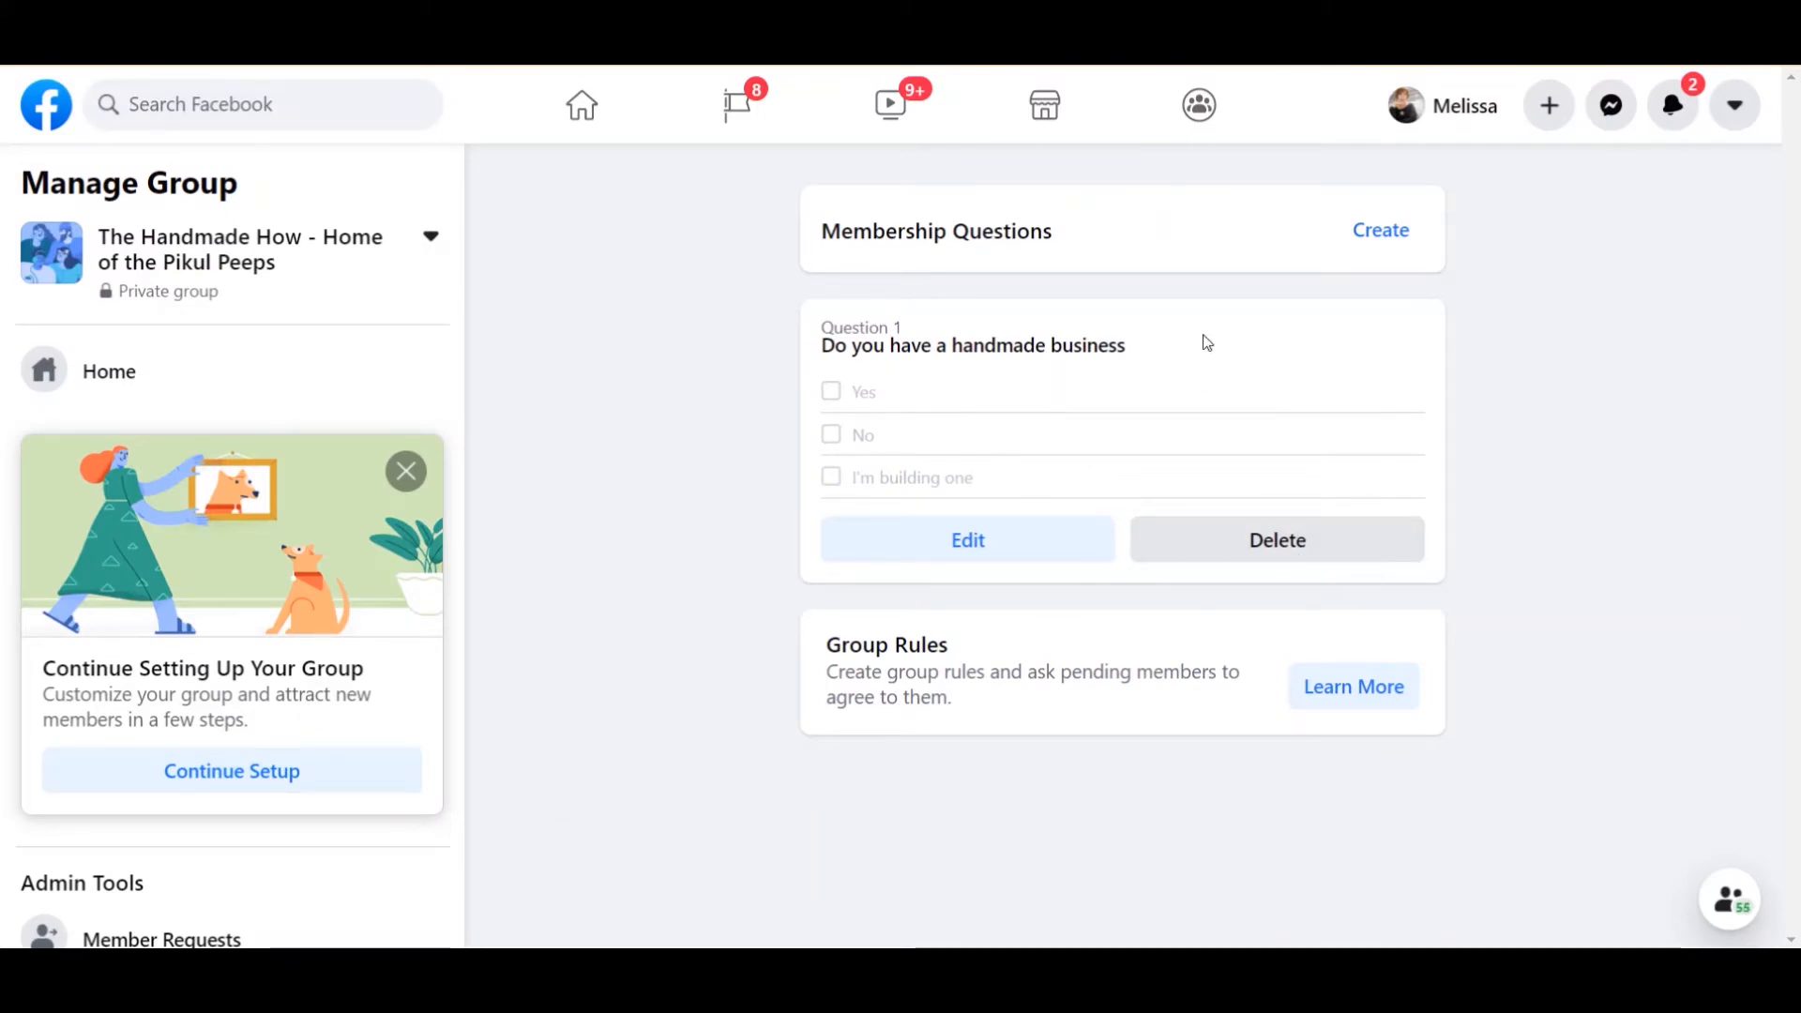
click(1379, 230)
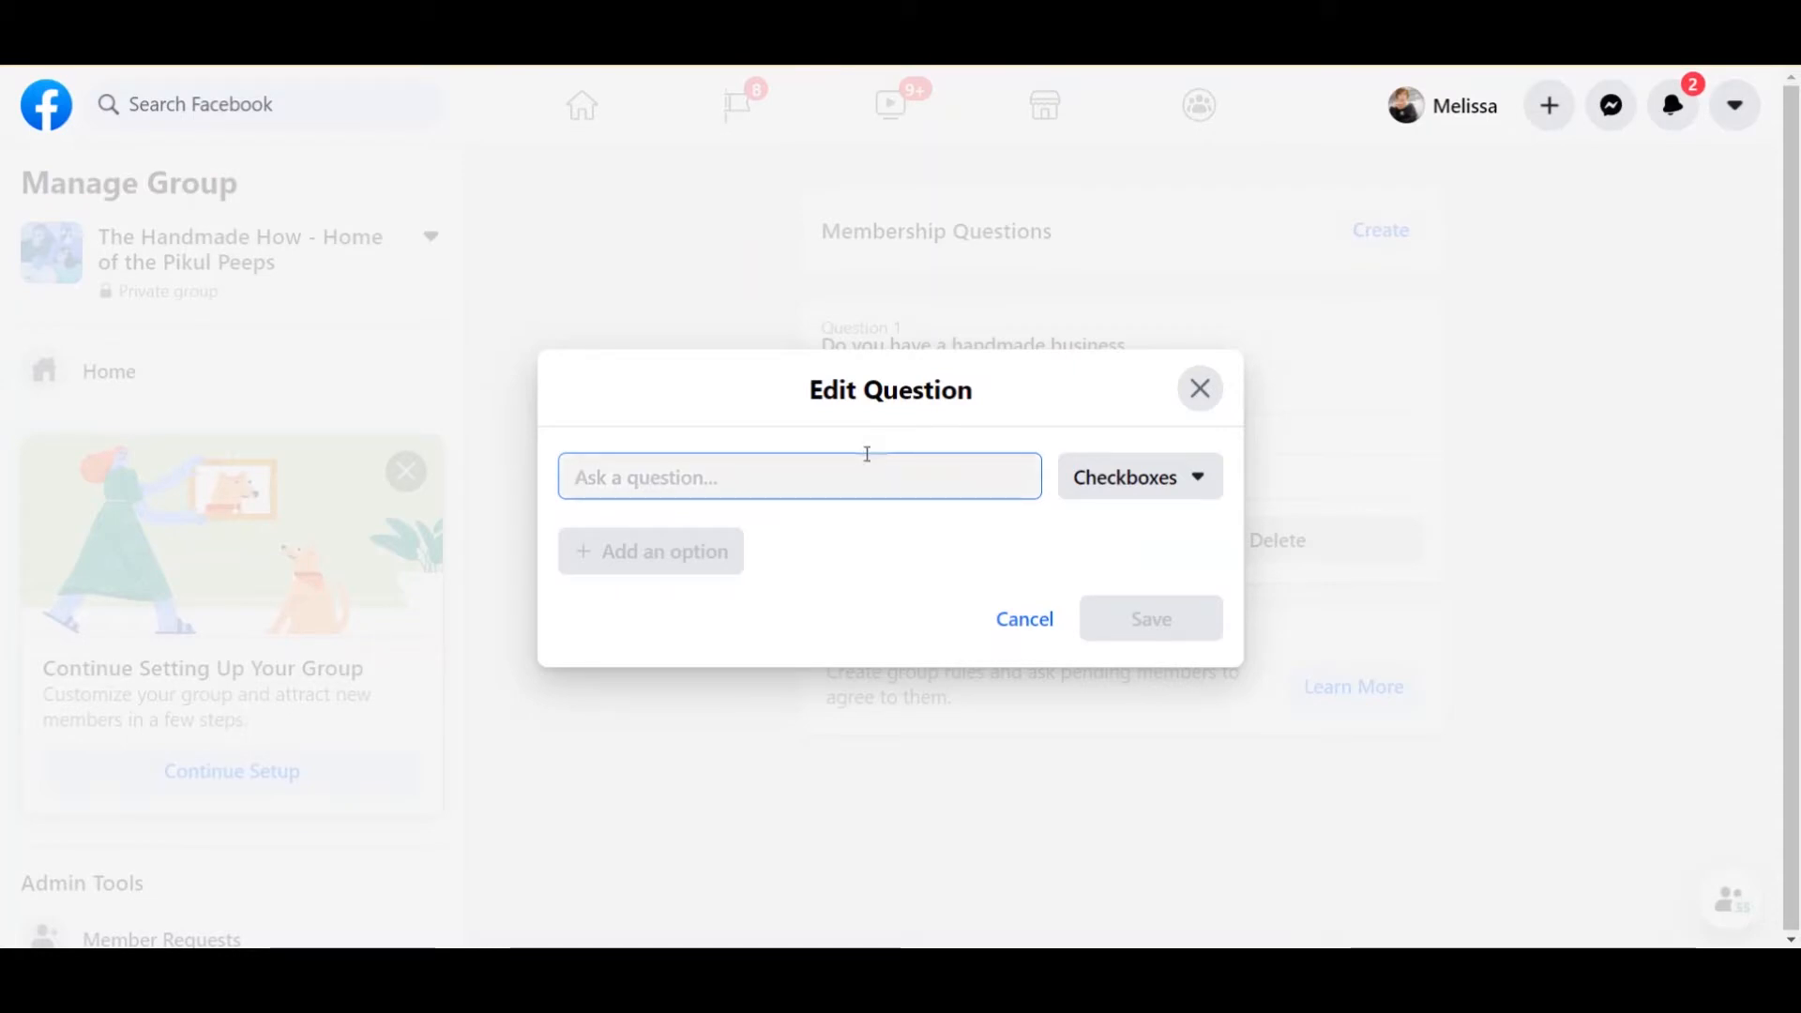
text(Do y)
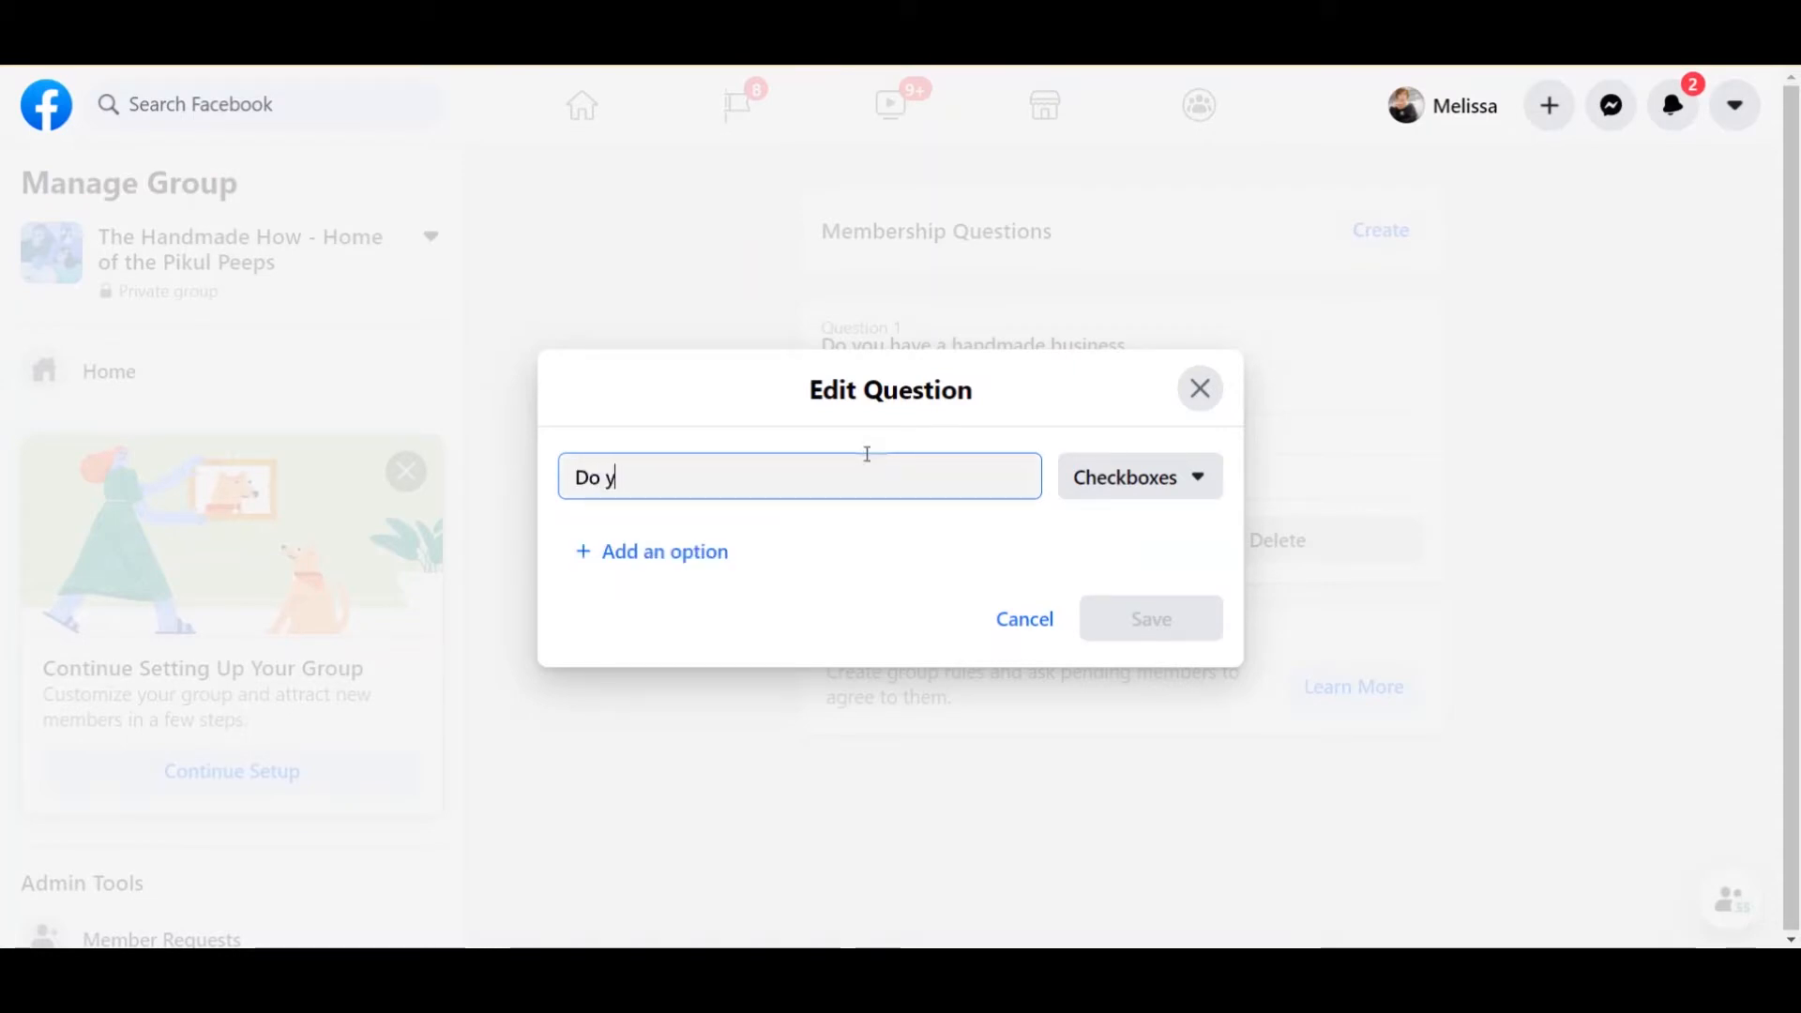
key(BackSpace)
key(BackSpace)
key(BackSpace)
key(BackSpace)
key(BackSpace)
key(BackSpace)
key(BackSpace)
text(Ar eyo)
key(BackSpace)
key(BackSpace)
key(BackSpace)
key(BackSpace)
text(e you su)
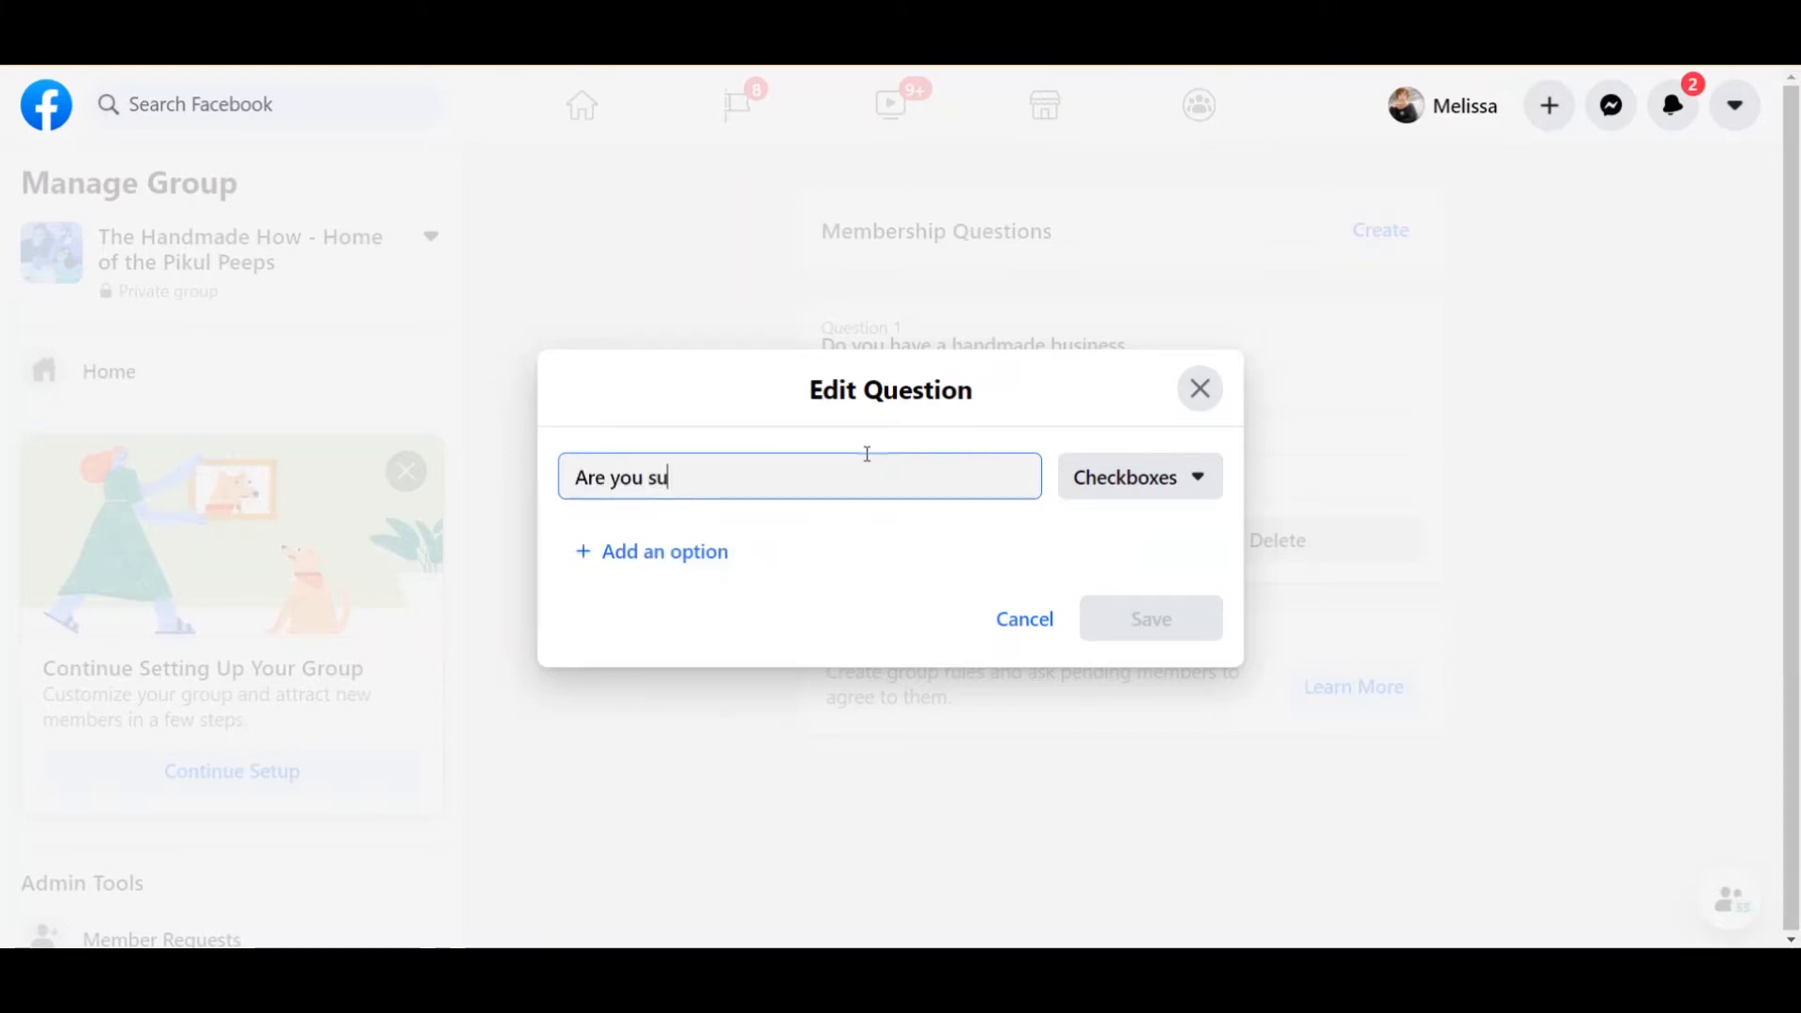
text(bscrieb)
key(BackSpace)
key(BackSpace)
text(bed)
key(BackSpace)
key(BackSpace)
key(BackSpace)
key(BackSpace)
key(BackSpace)
key(BackSpace)
key(BackSpace)
key(BackSpace)
key(BackSpace)
key(BackSpace)
key(BackSpace)
key(BackSpace)
key(BackSpace)
key(BackSpace)
key(BackSpace)
key(BackSpace)
key(BackSpace)
key(BackSpace)
key(BackSpace)
key(BackSpace)
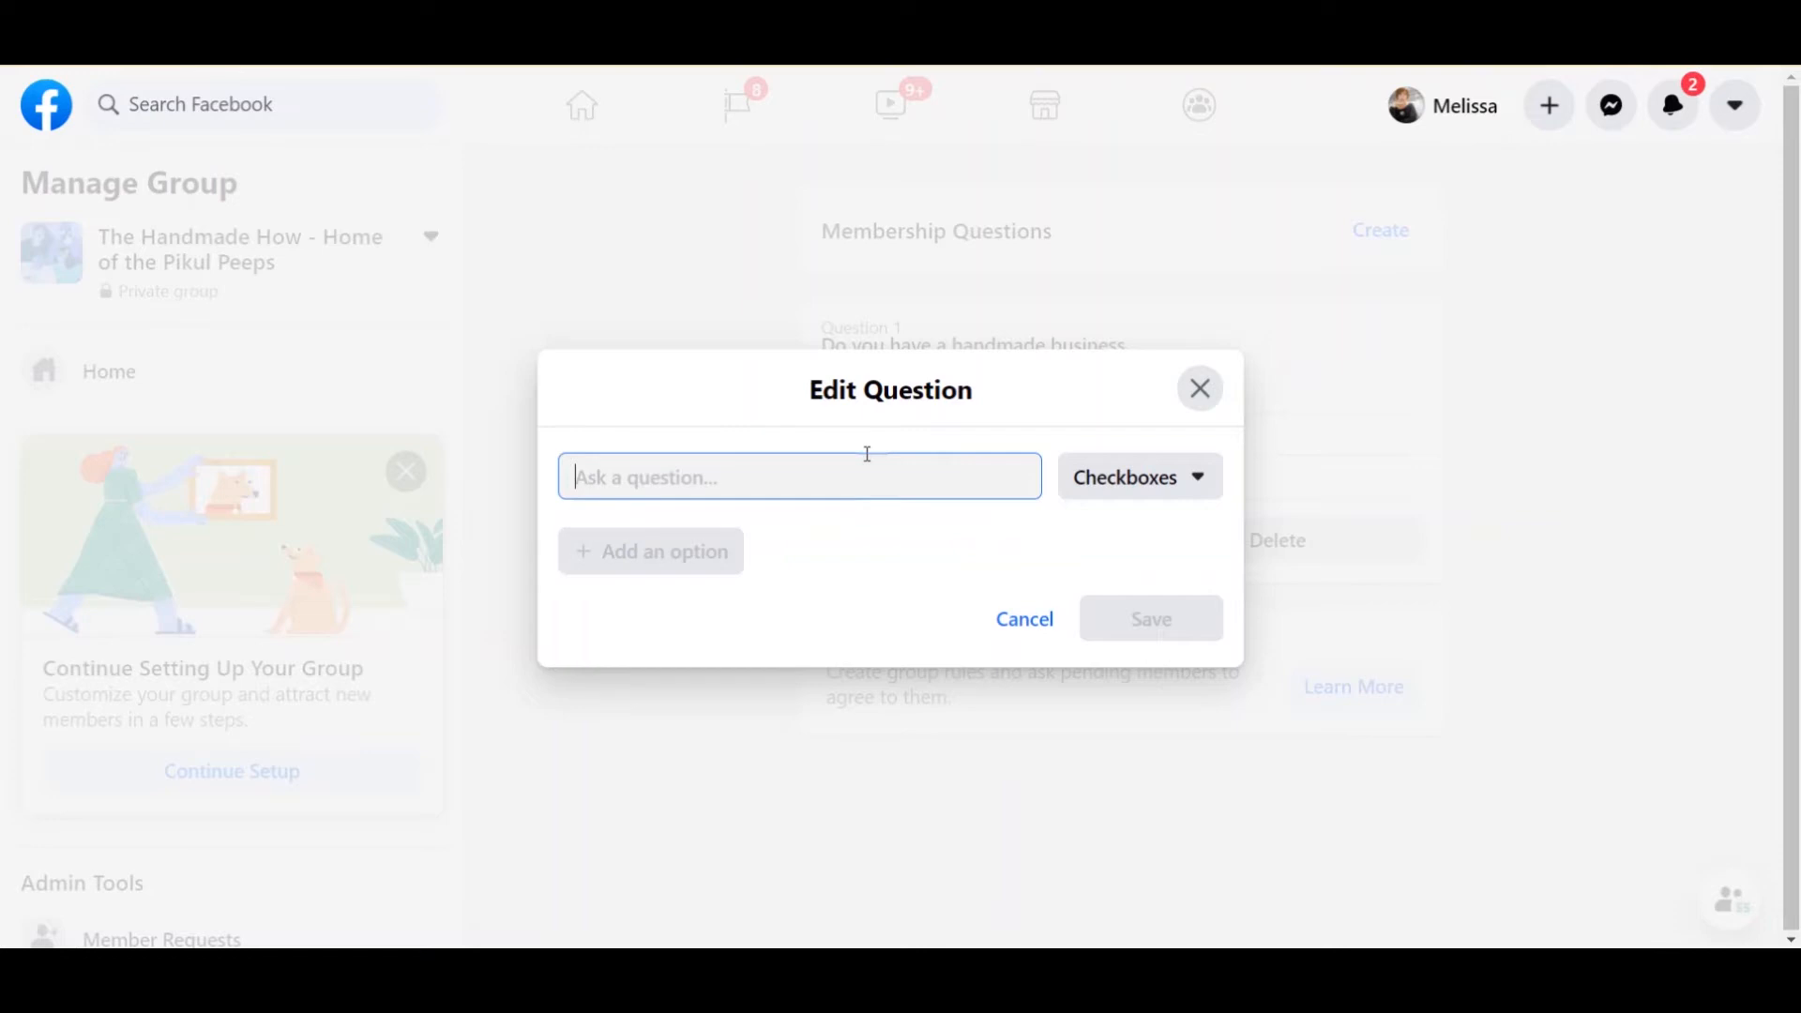
Enter the question "Did you know we have a YouTube Channel?" and set its response type to Written Answer.
text(Did you know we have a Youtube)
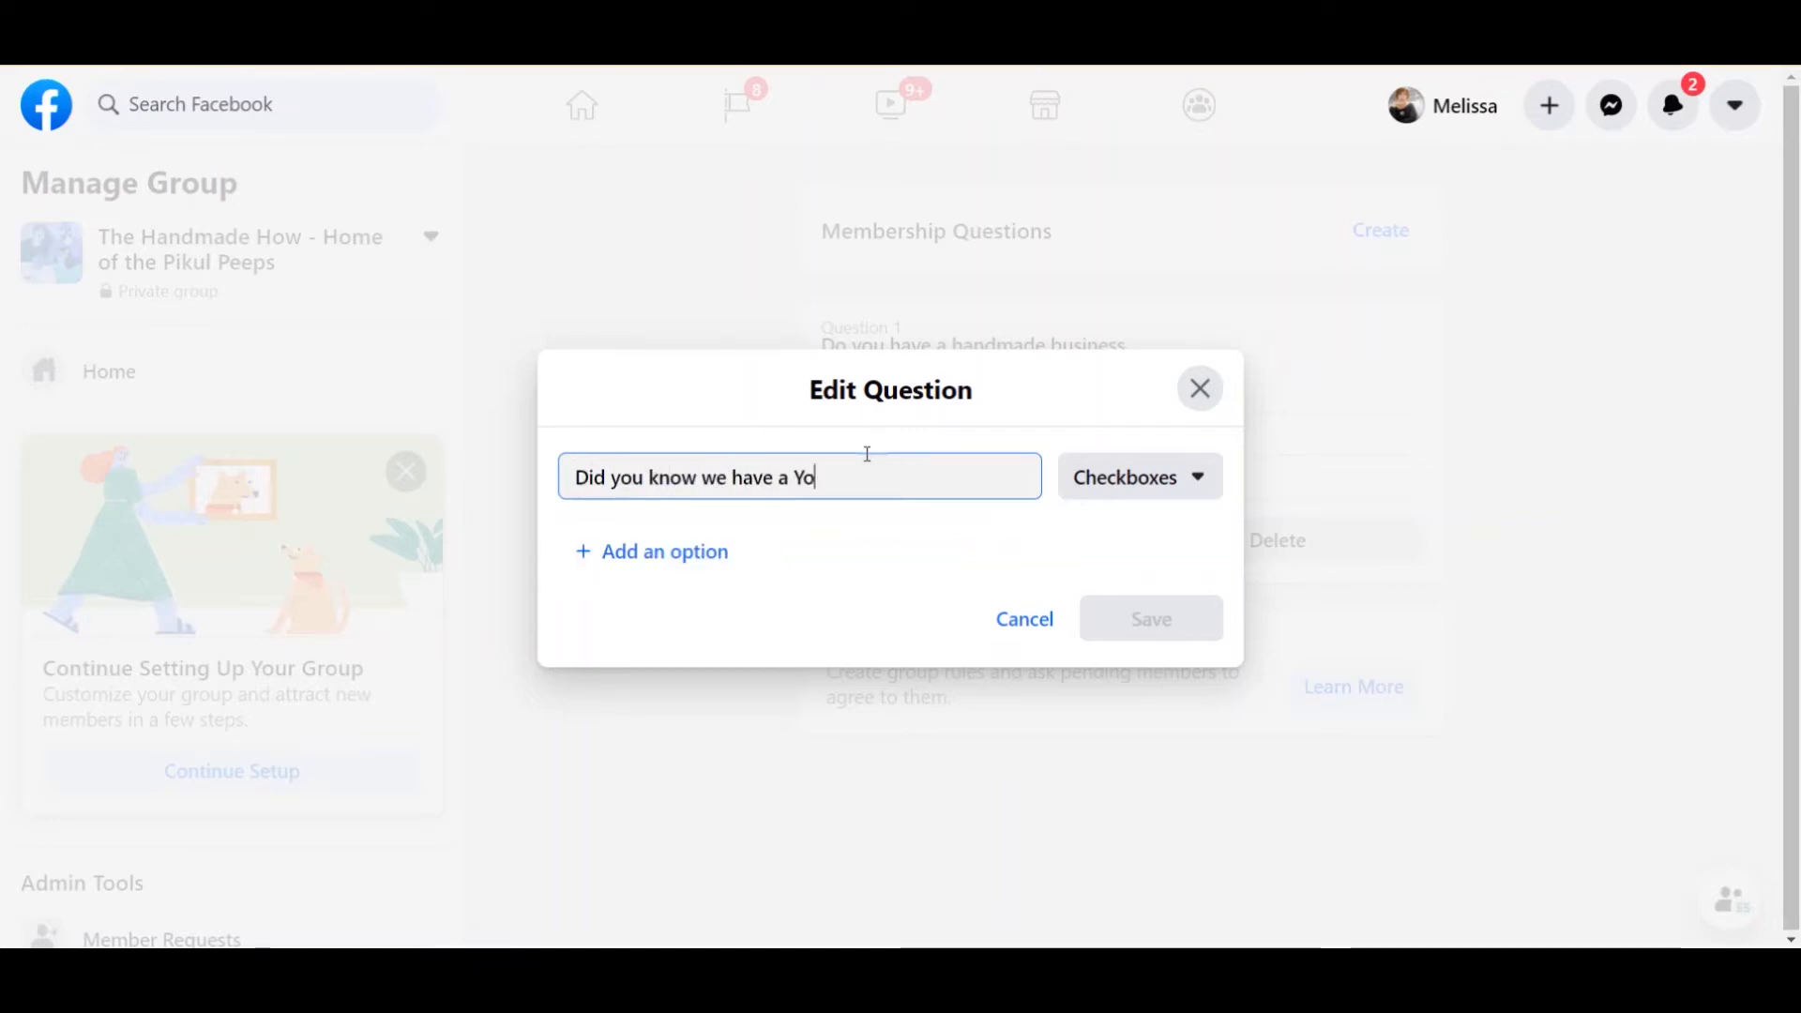
key(BackSpace)
key(BackSpace)
text(Tb)
key(BackSpace)
key(BackSpace)
text(ube Channel?)
click(1179, 484)
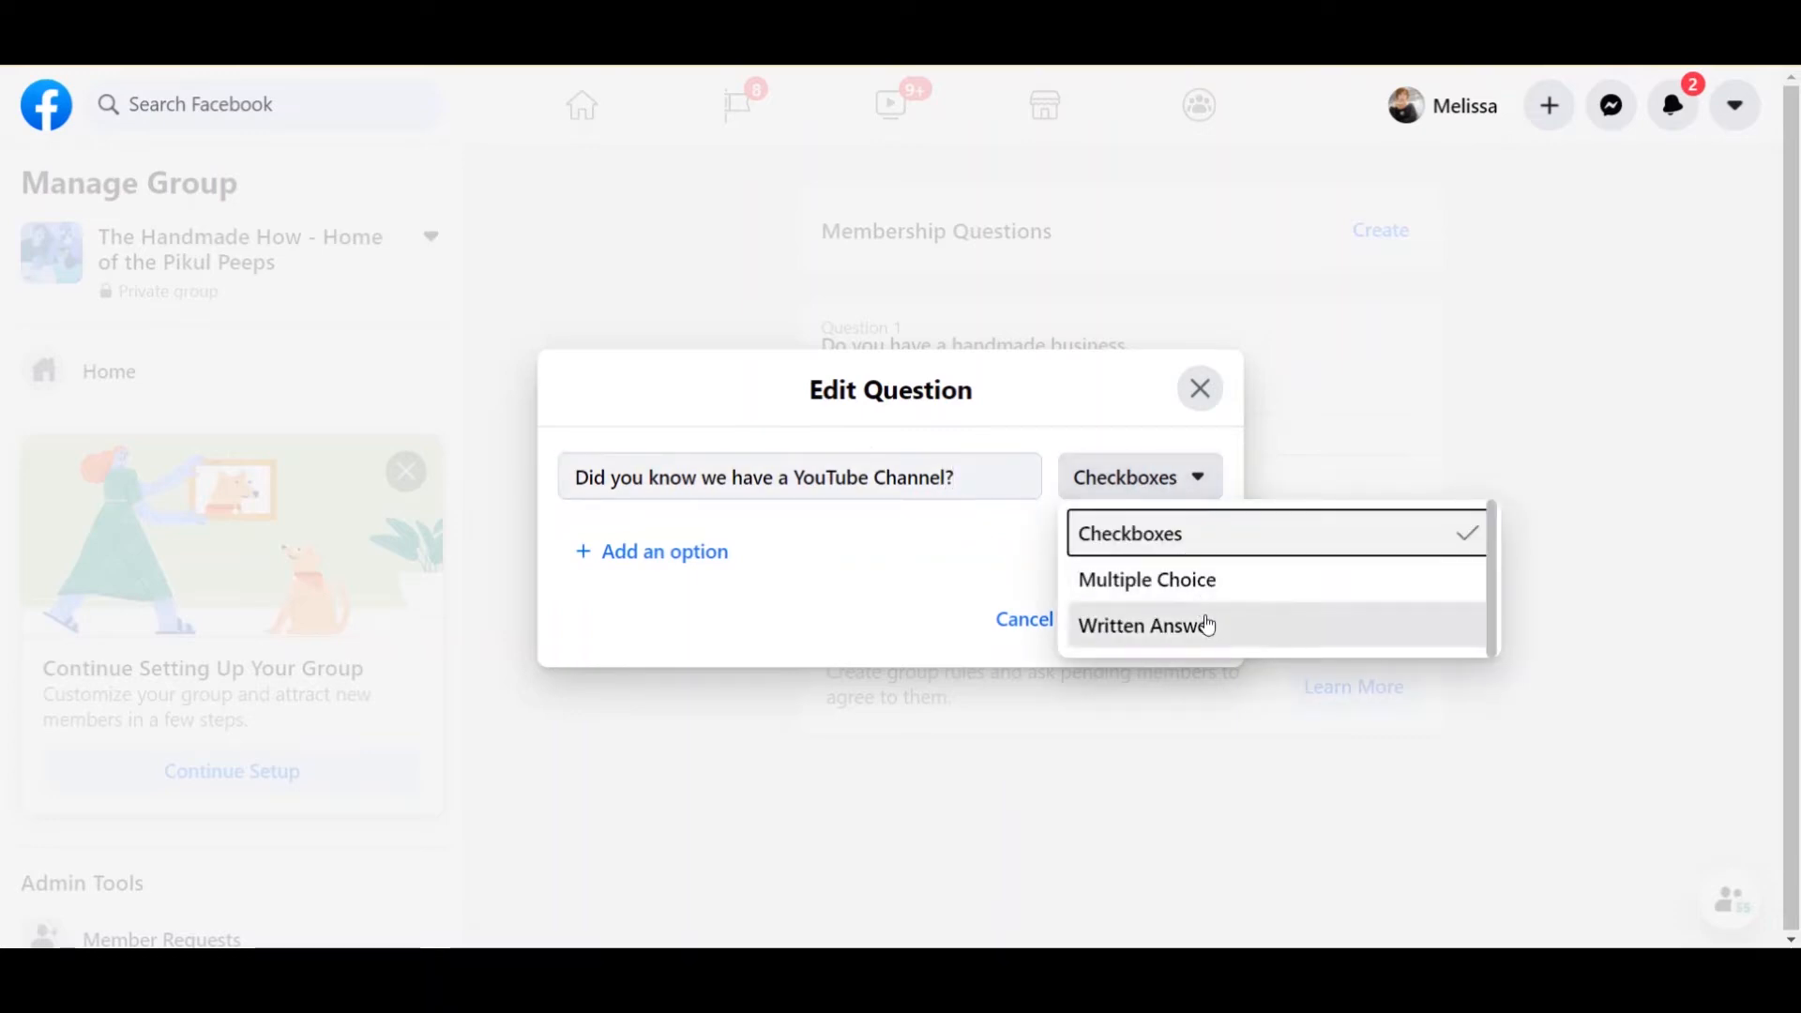
click(1205, 623)
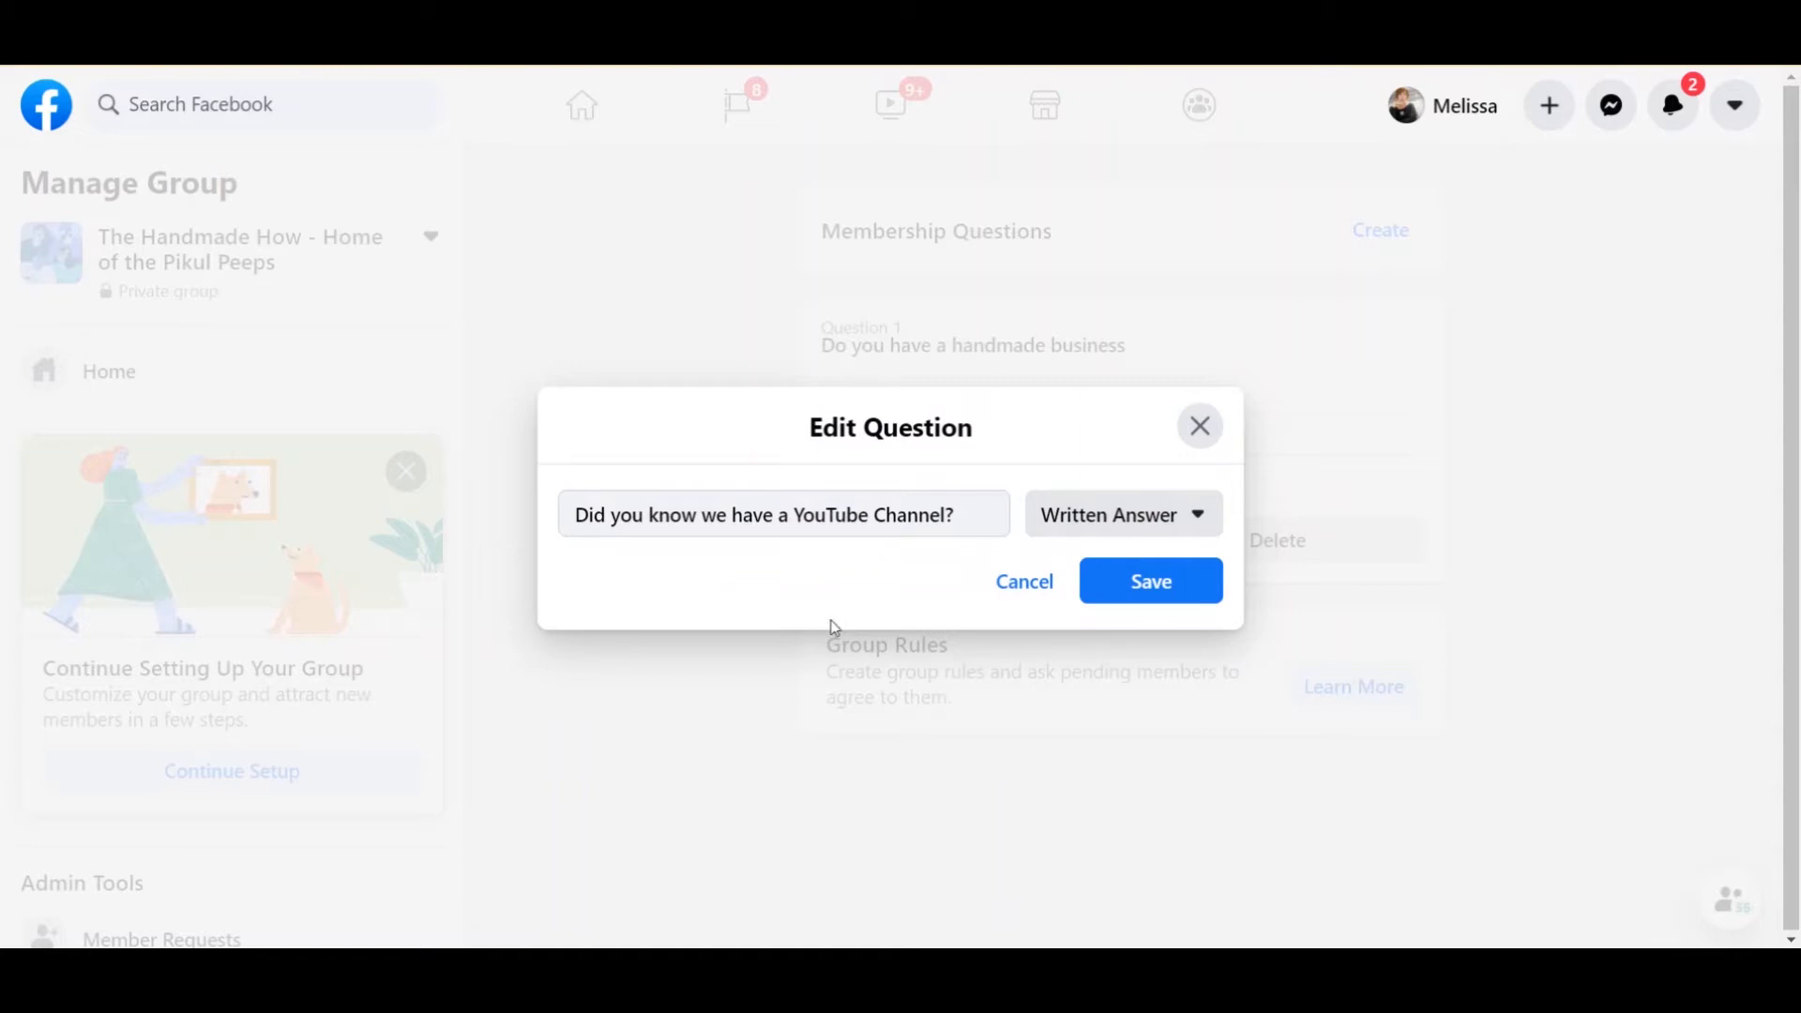
Append "If not, would you like to subscribe?" to the YouTube question and save it.
click(963, 519)
text(If)
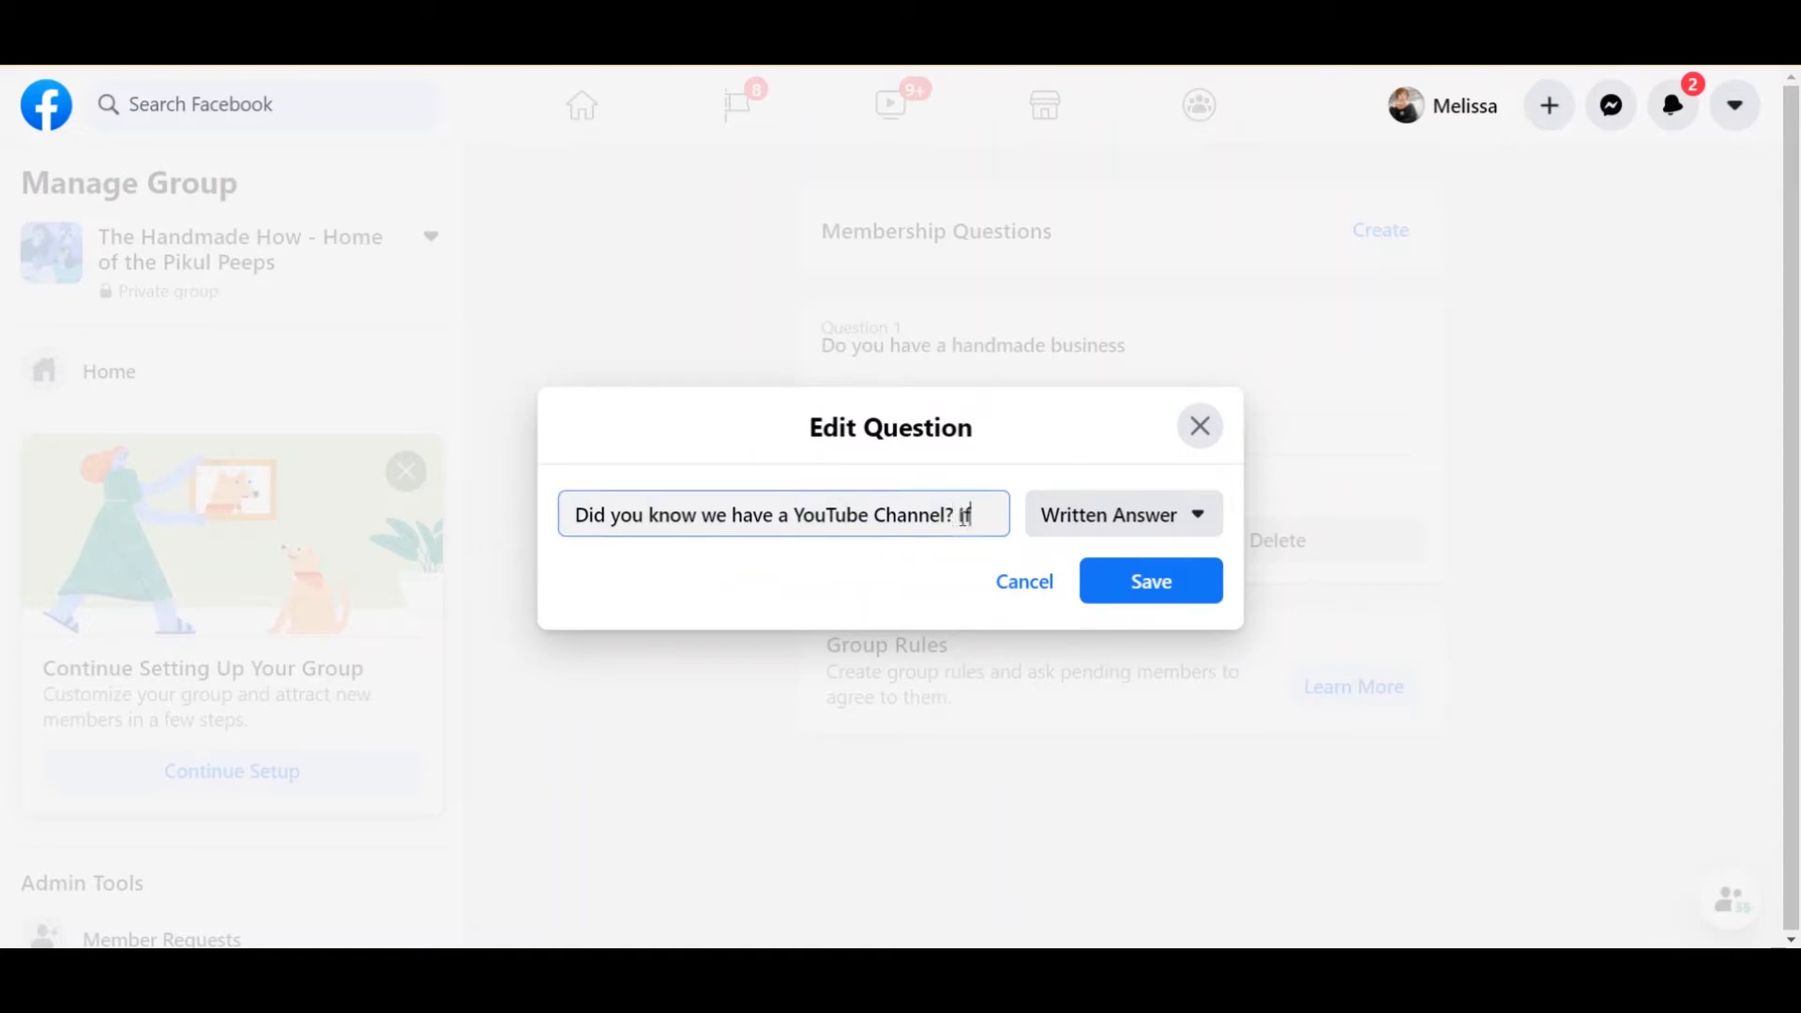
text( not, yould you like to subscribe)
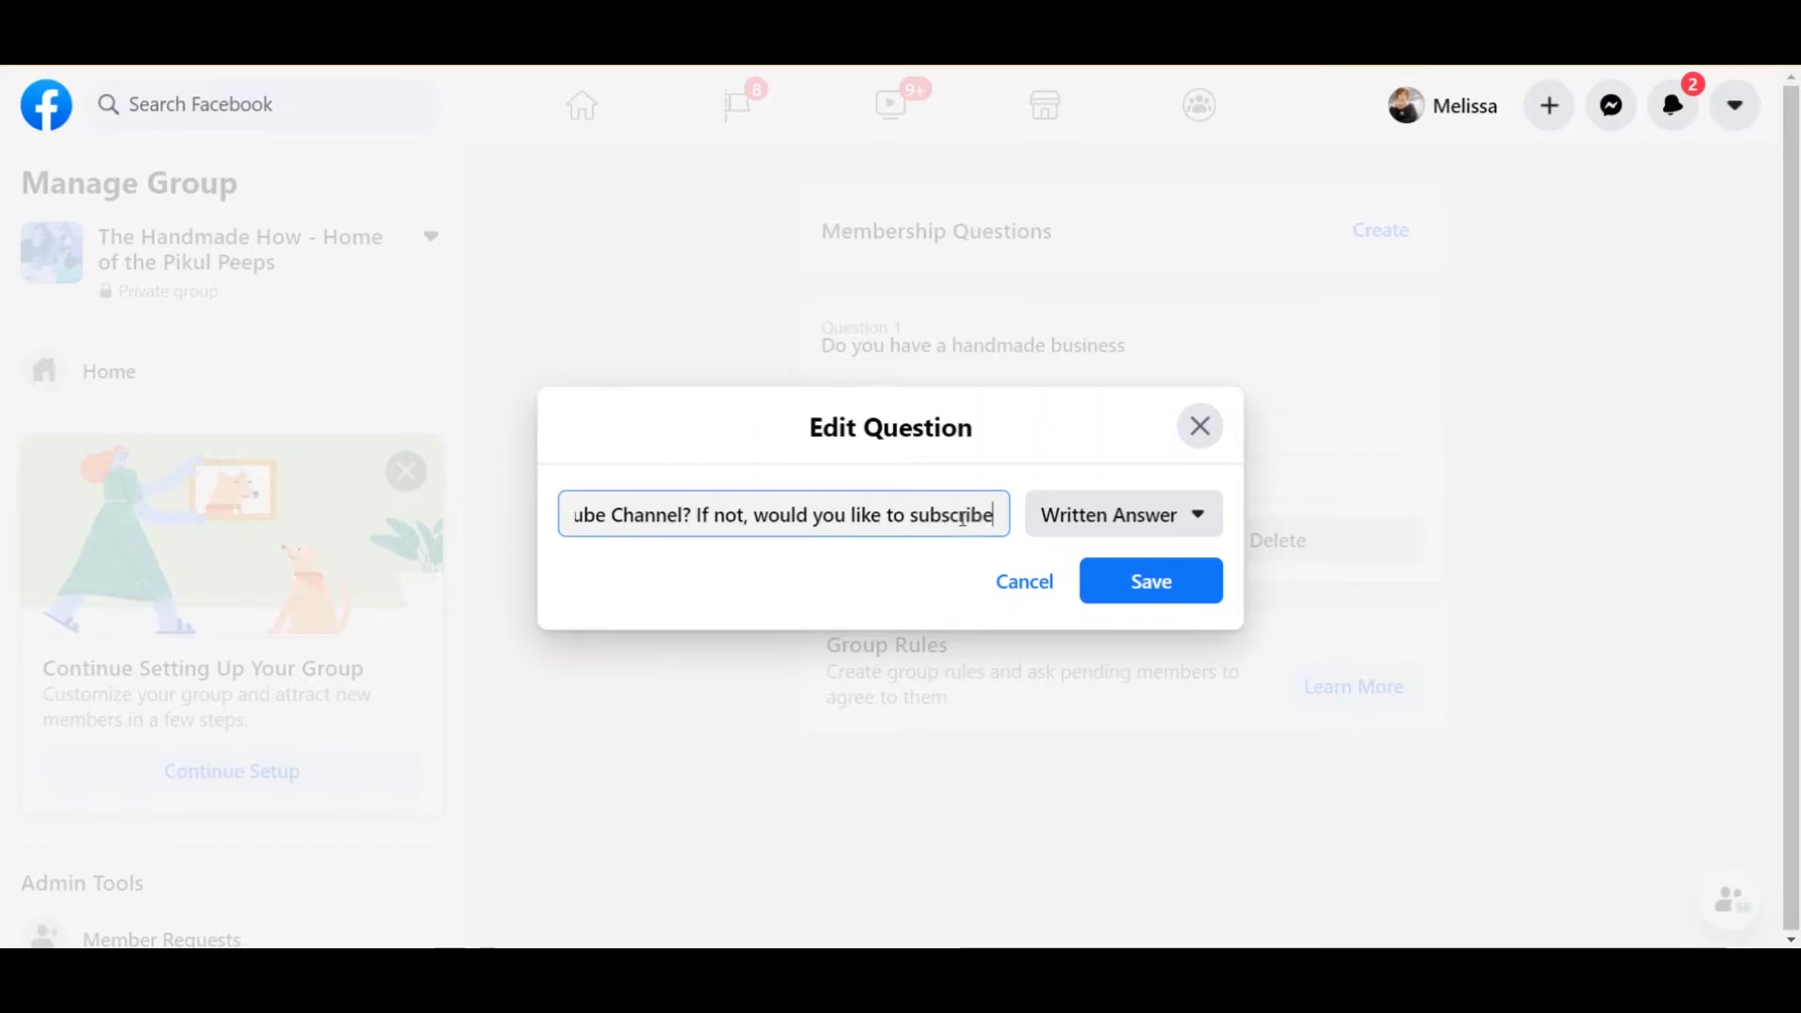
text(?)
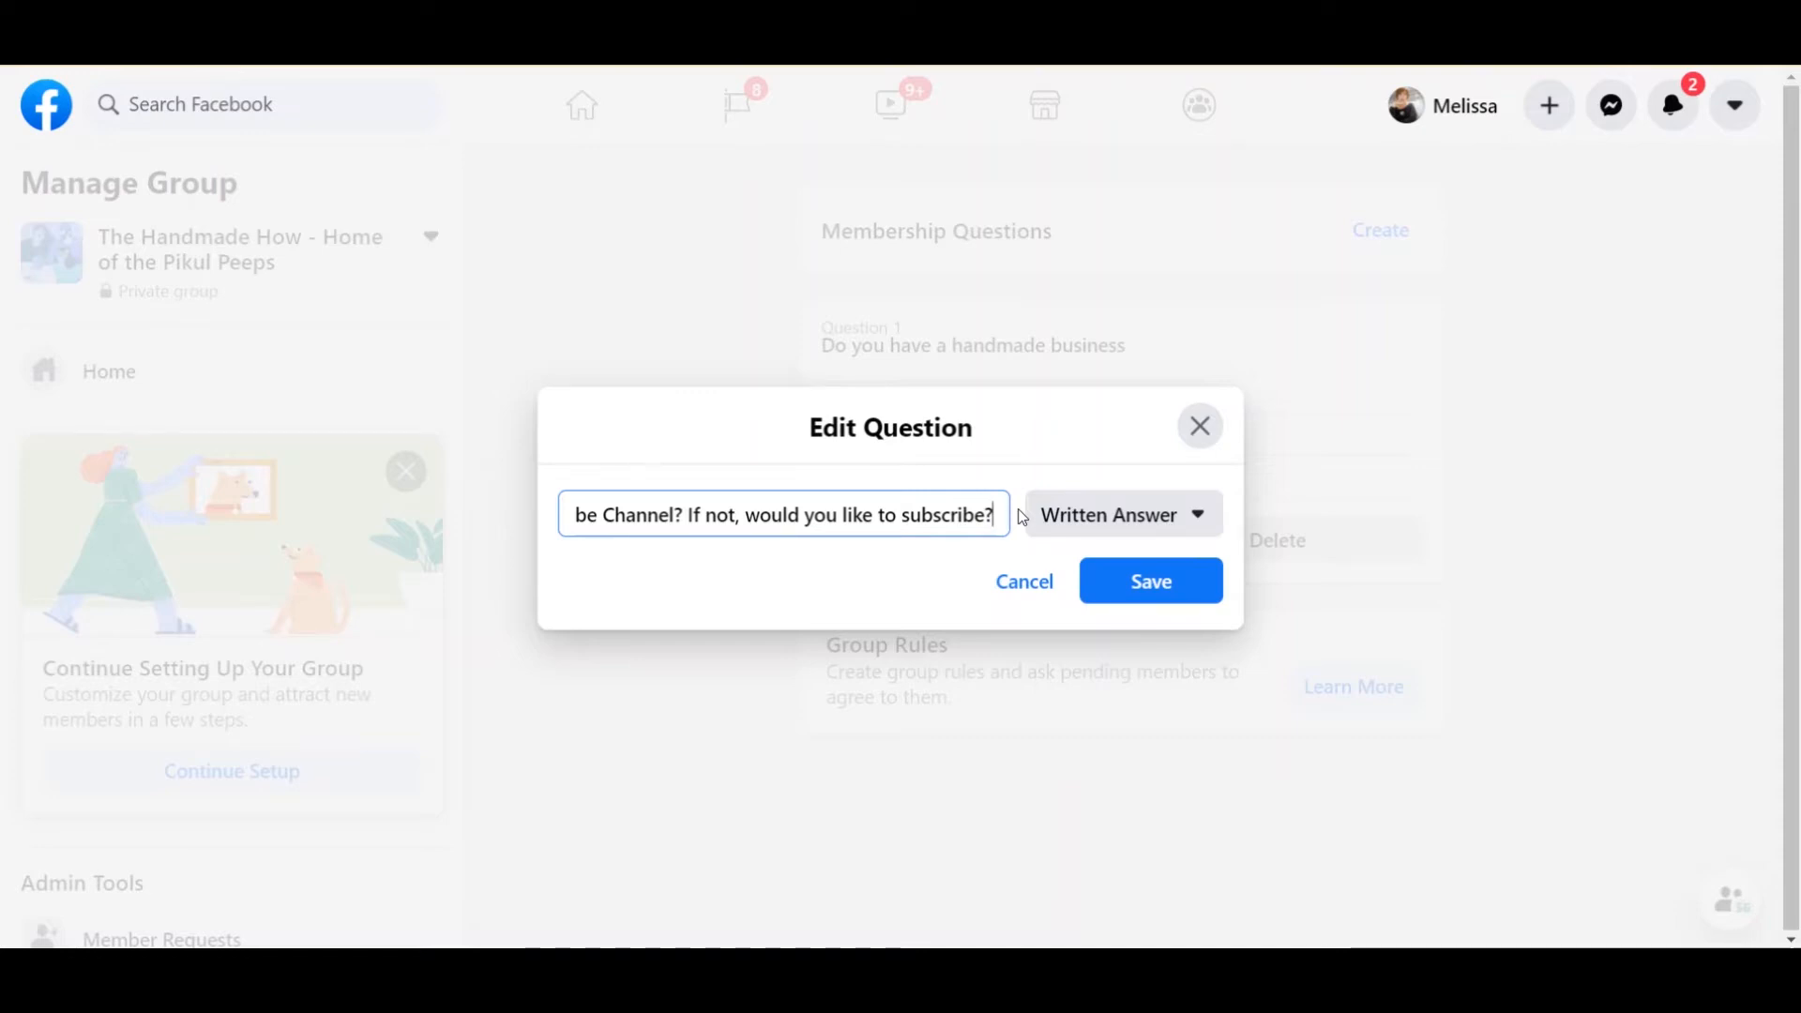
click(1132, 594)
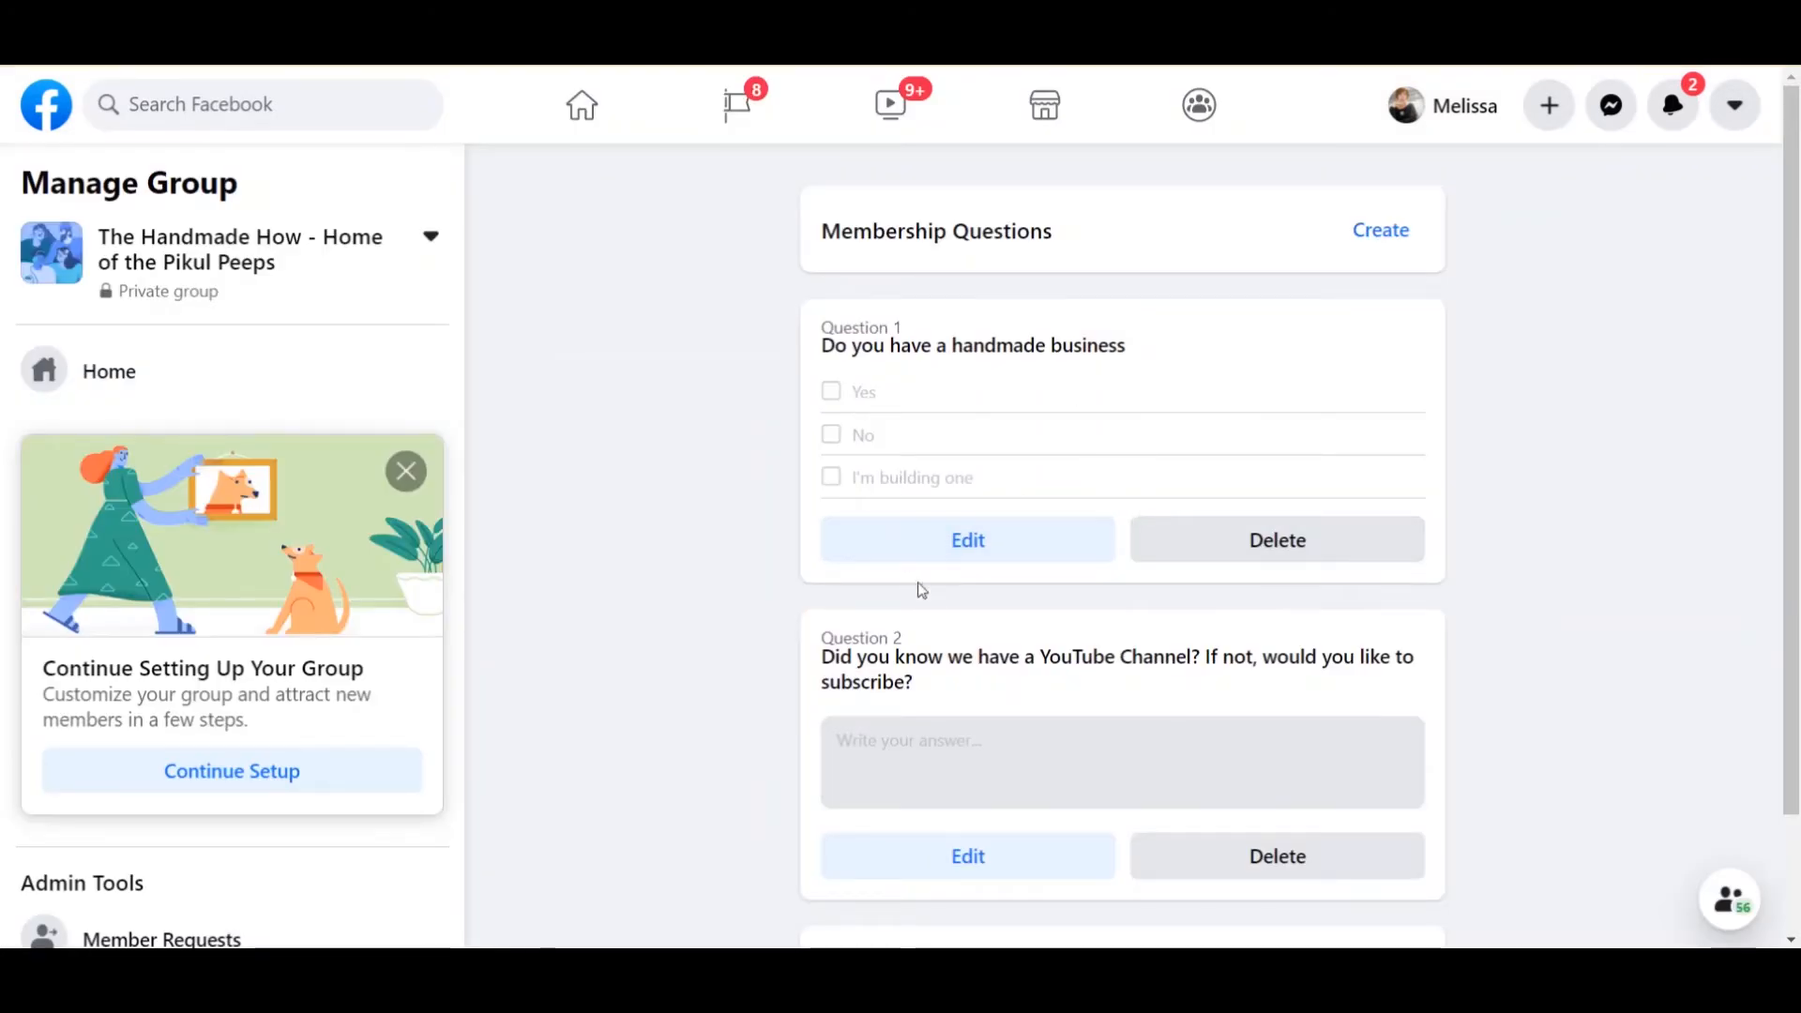
Add a question mark to the end of the handmade business question and save it.
click(977, 537)
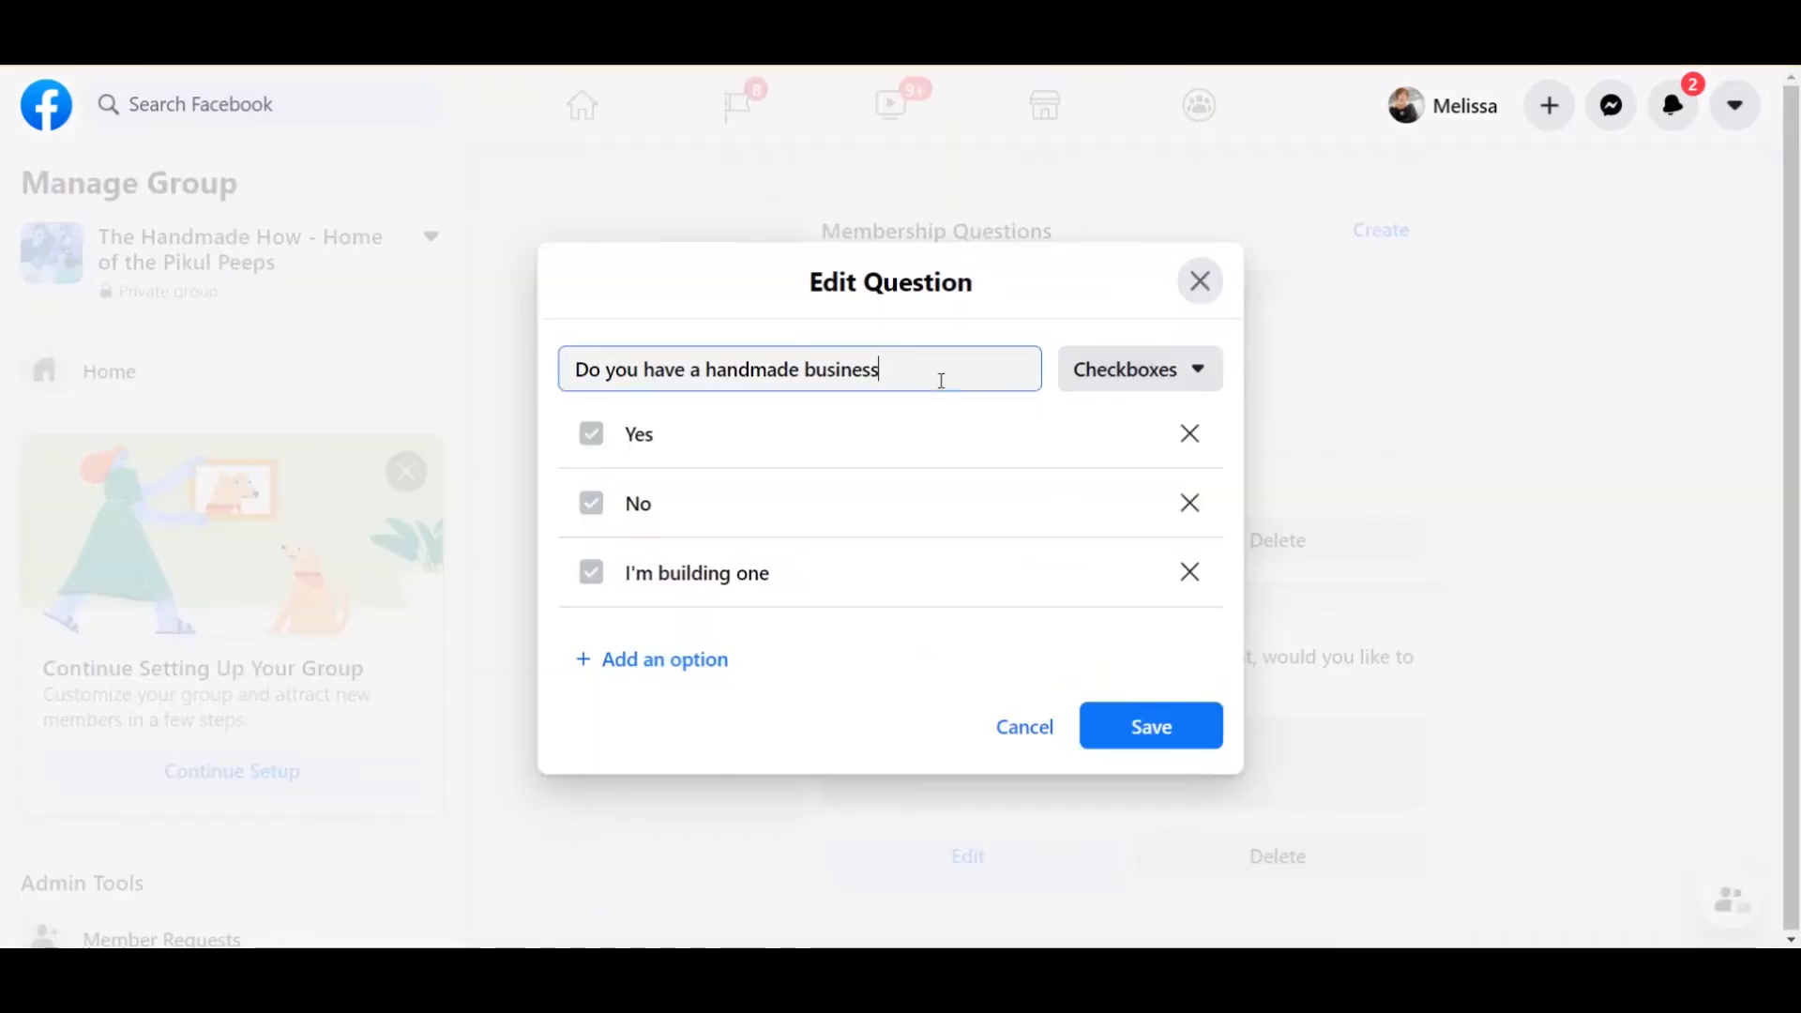
text(?)
click(1154, 724)
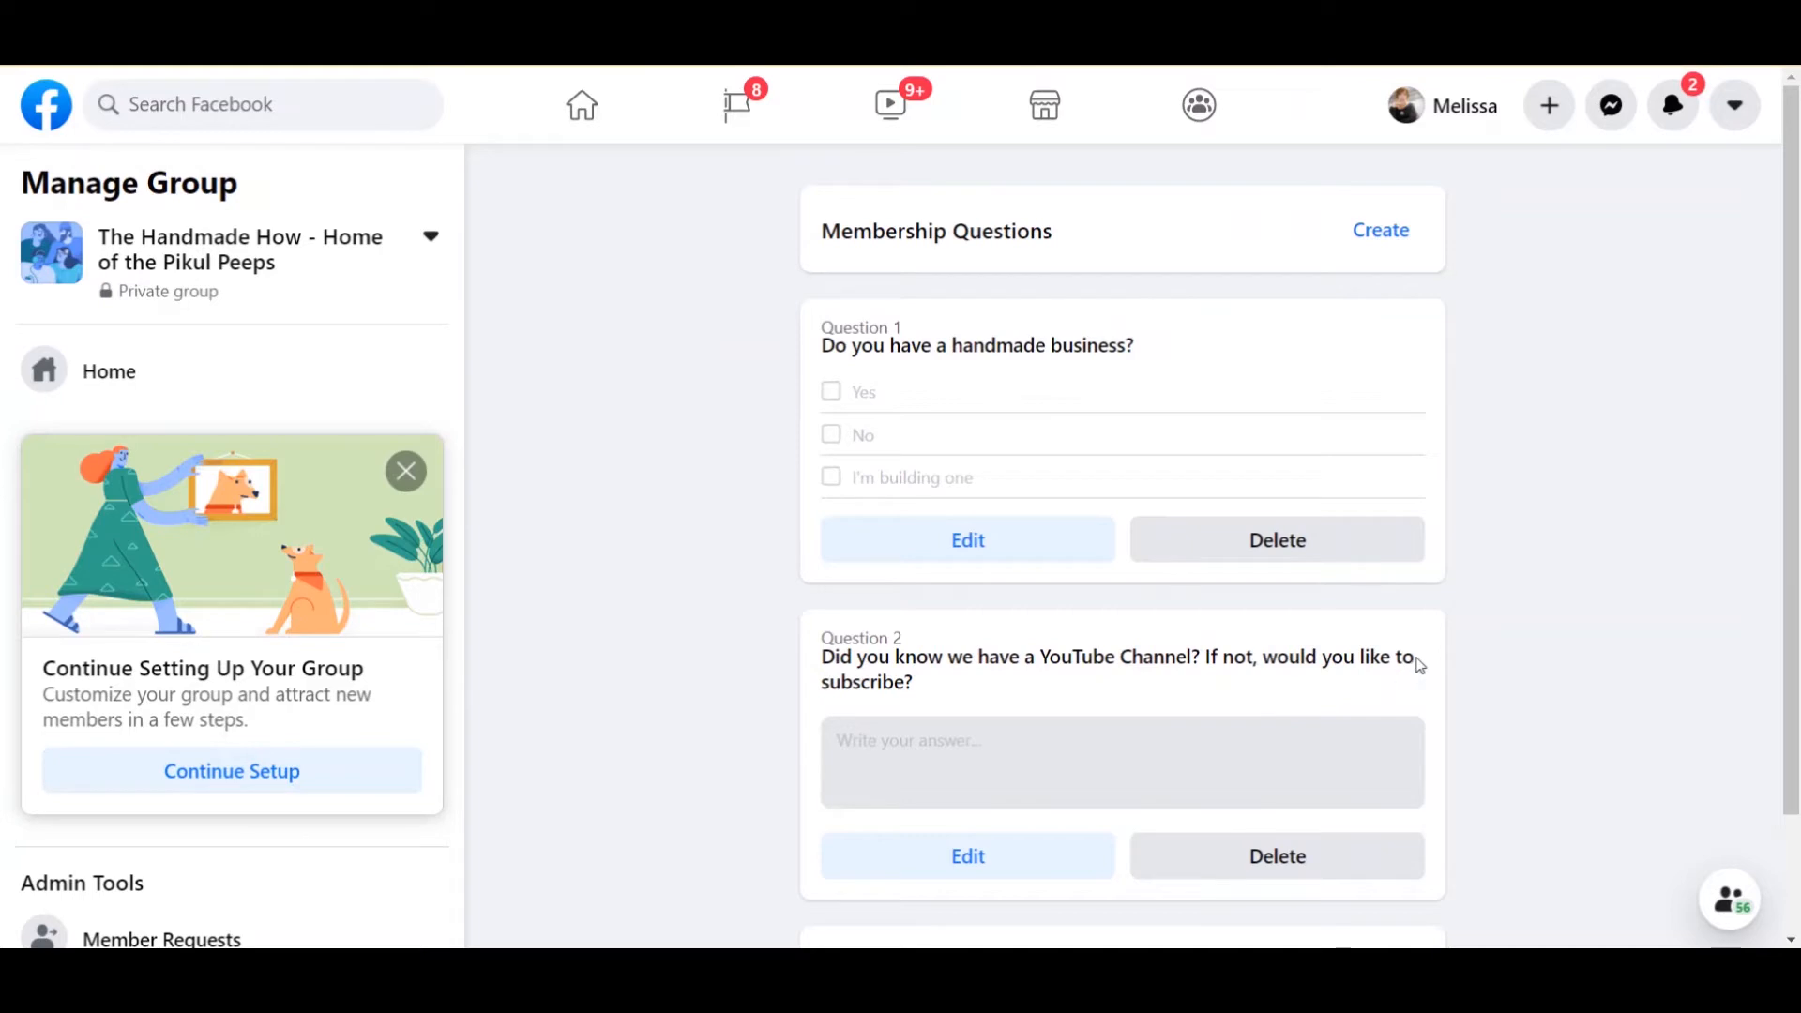
Go to the group rules setup and create the first rule from the example "Be Kind and Courteous".
scroll(1414, 663, down, 2)
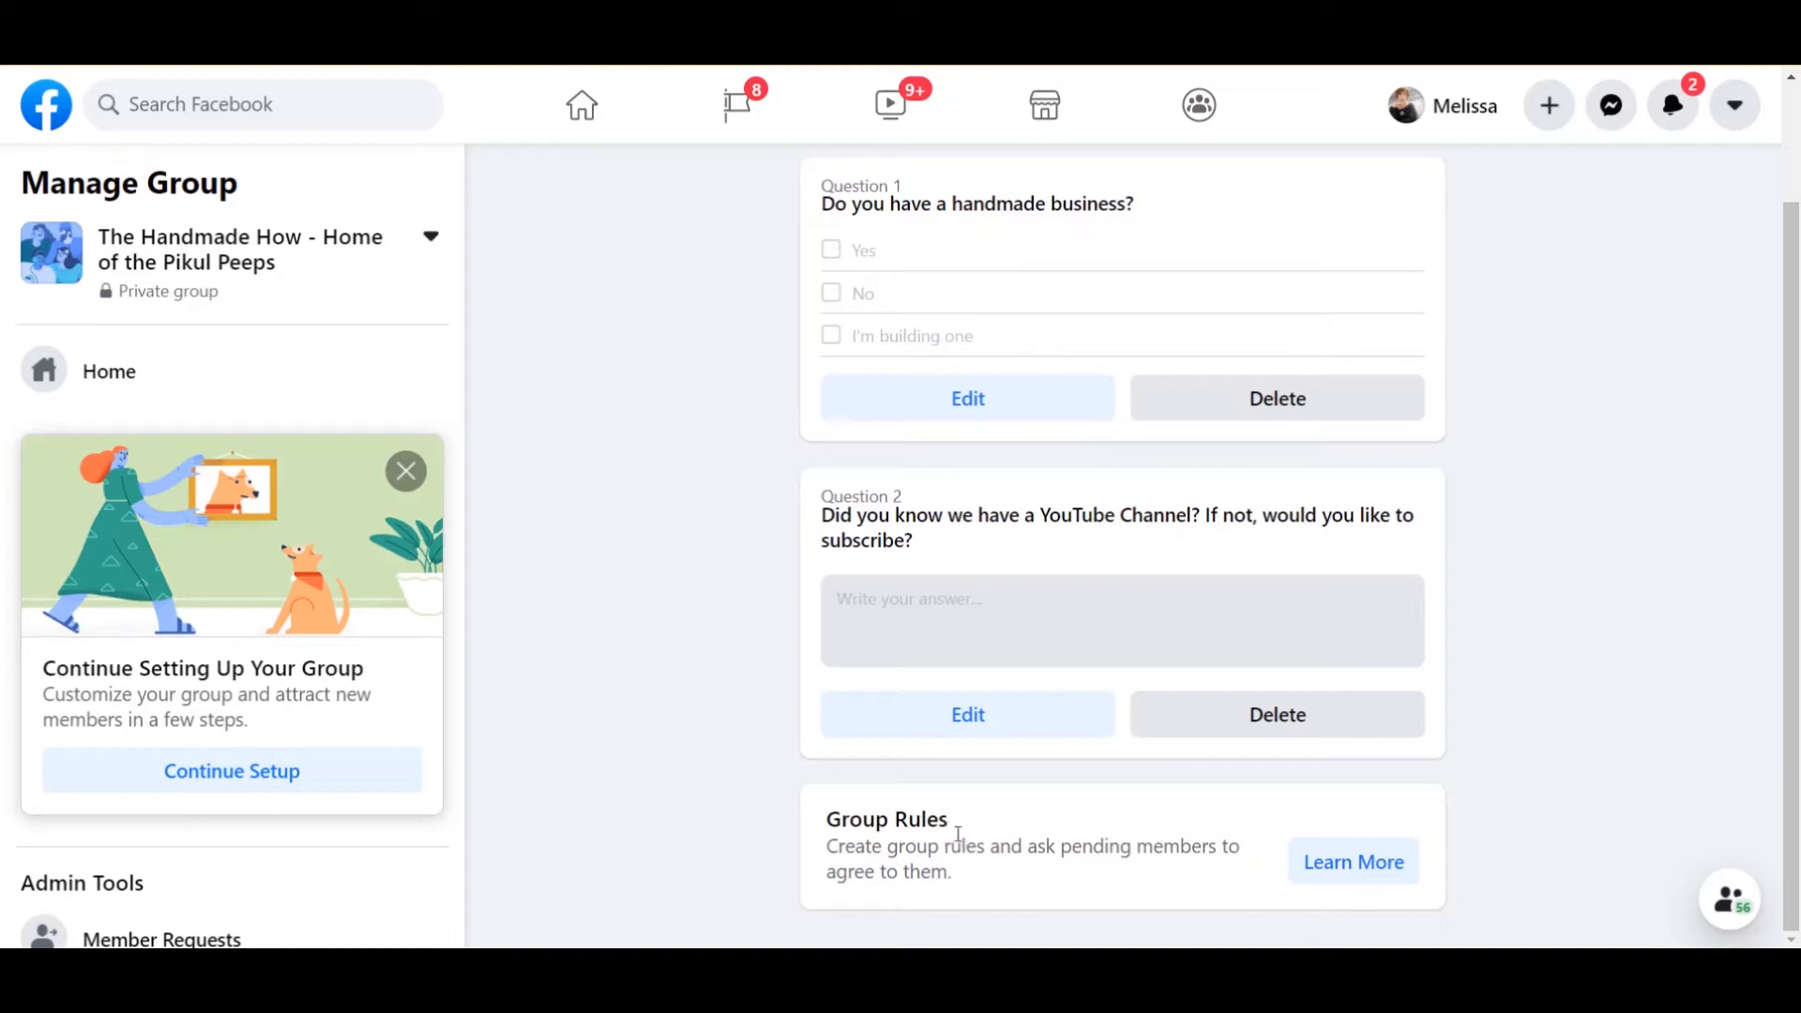
click(1304, 862)
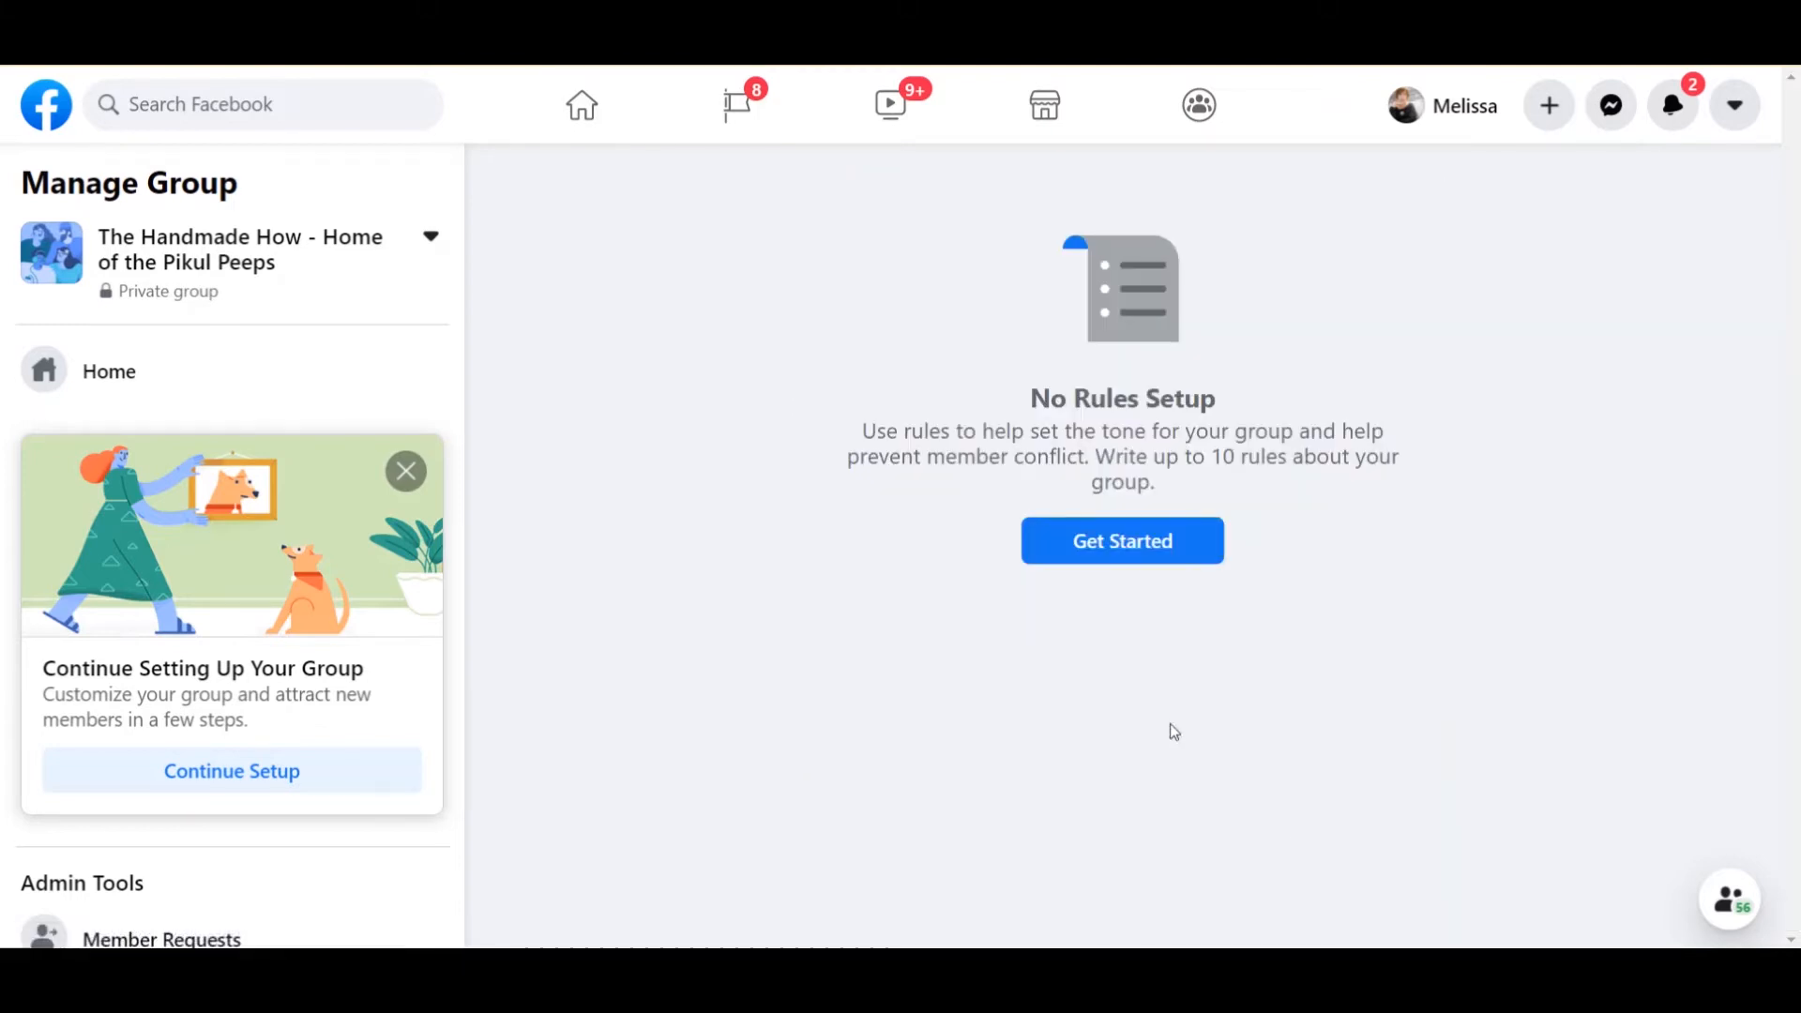
click(1165, 565)
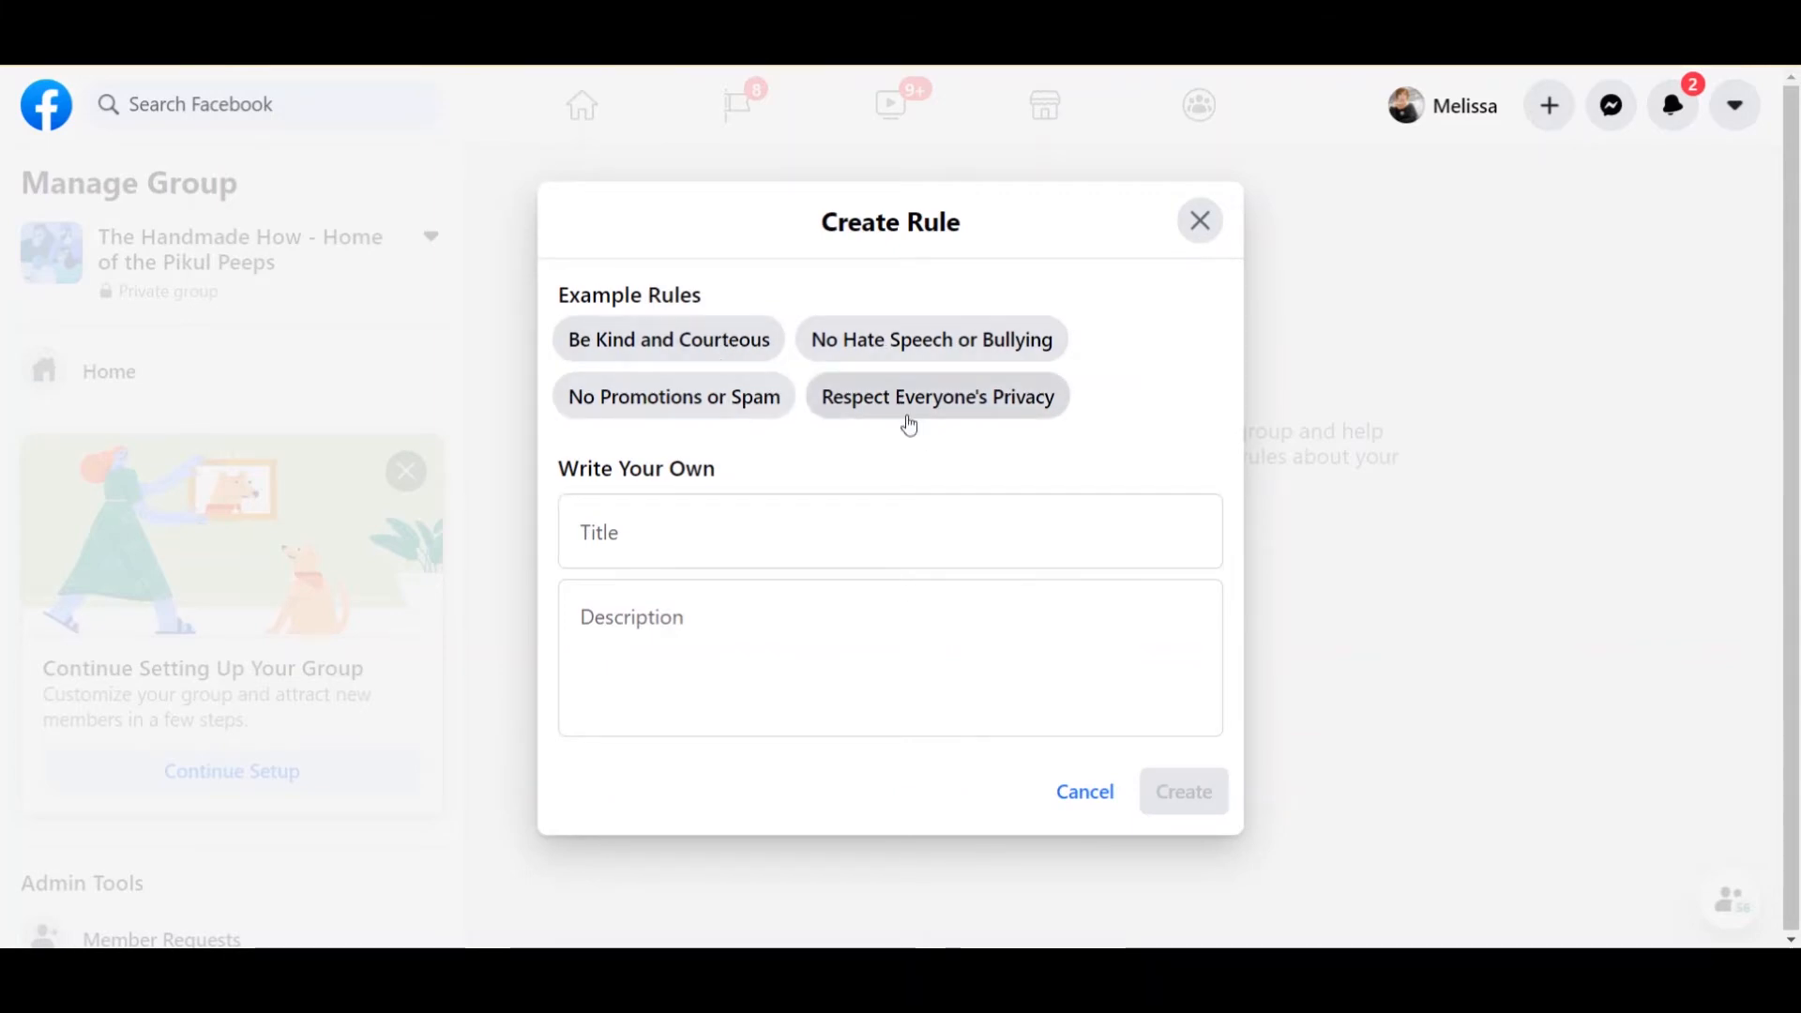
click(724, 341)
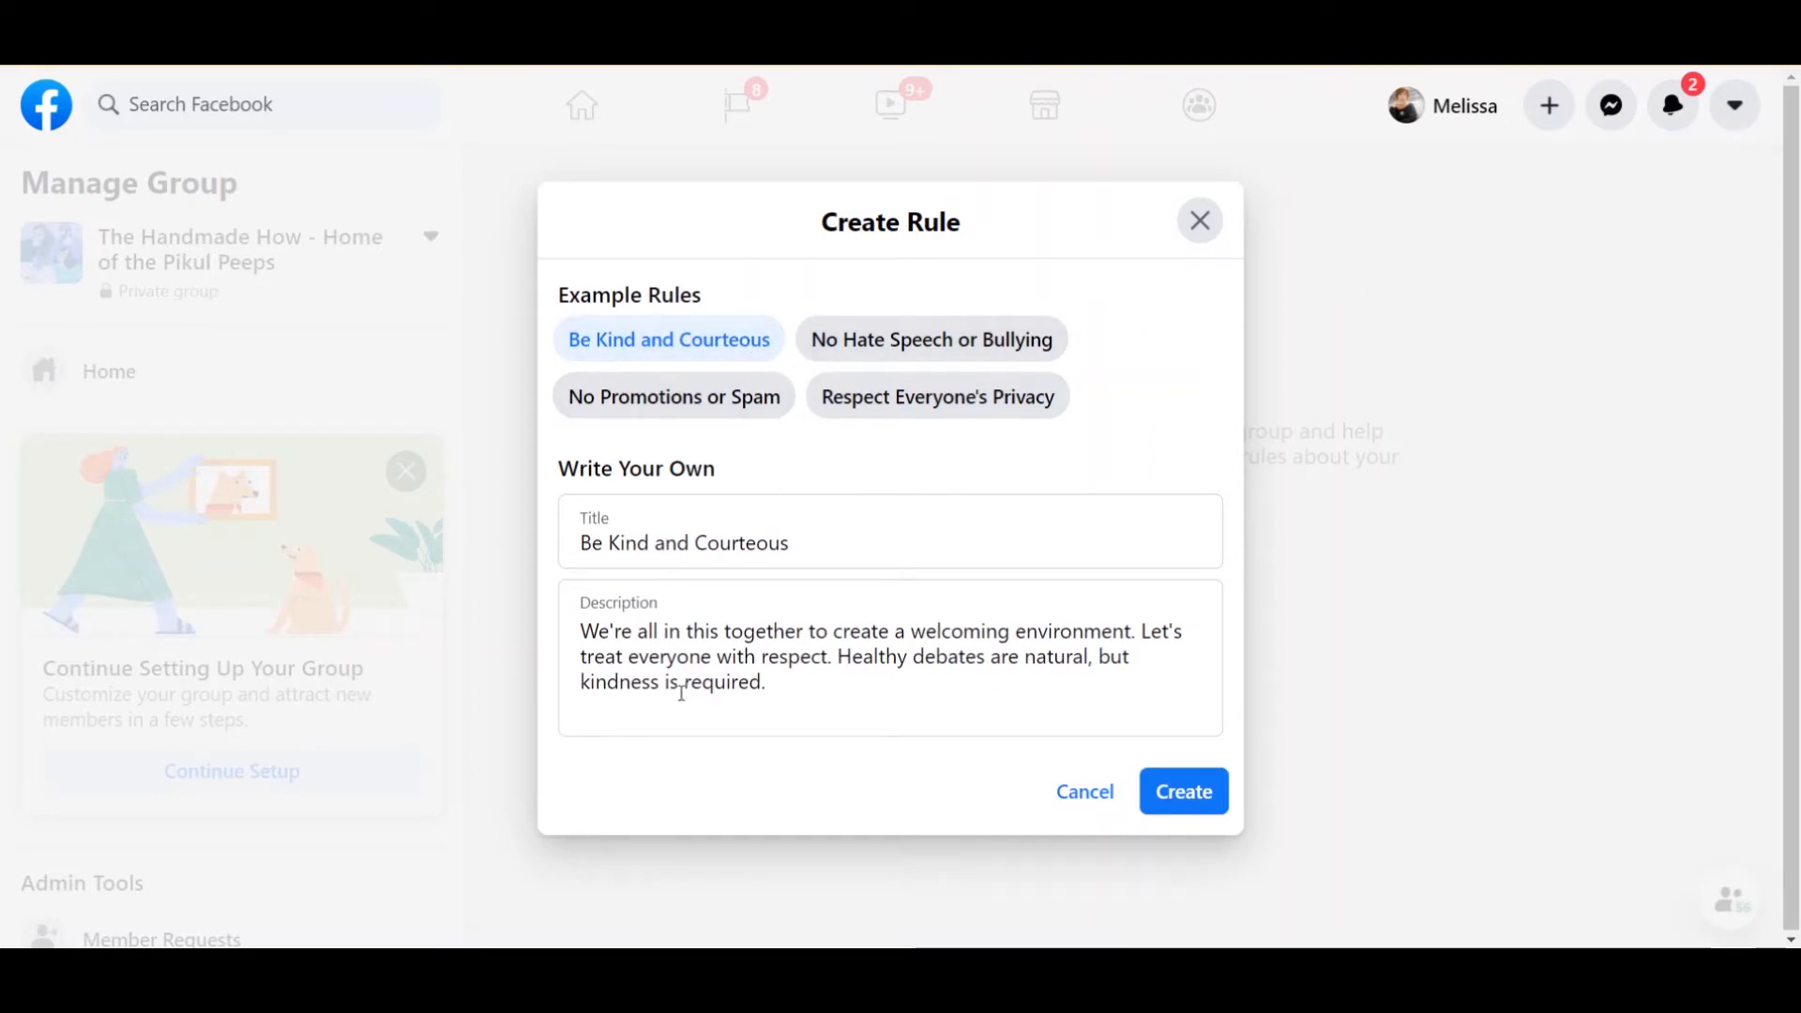
click(954, 345)
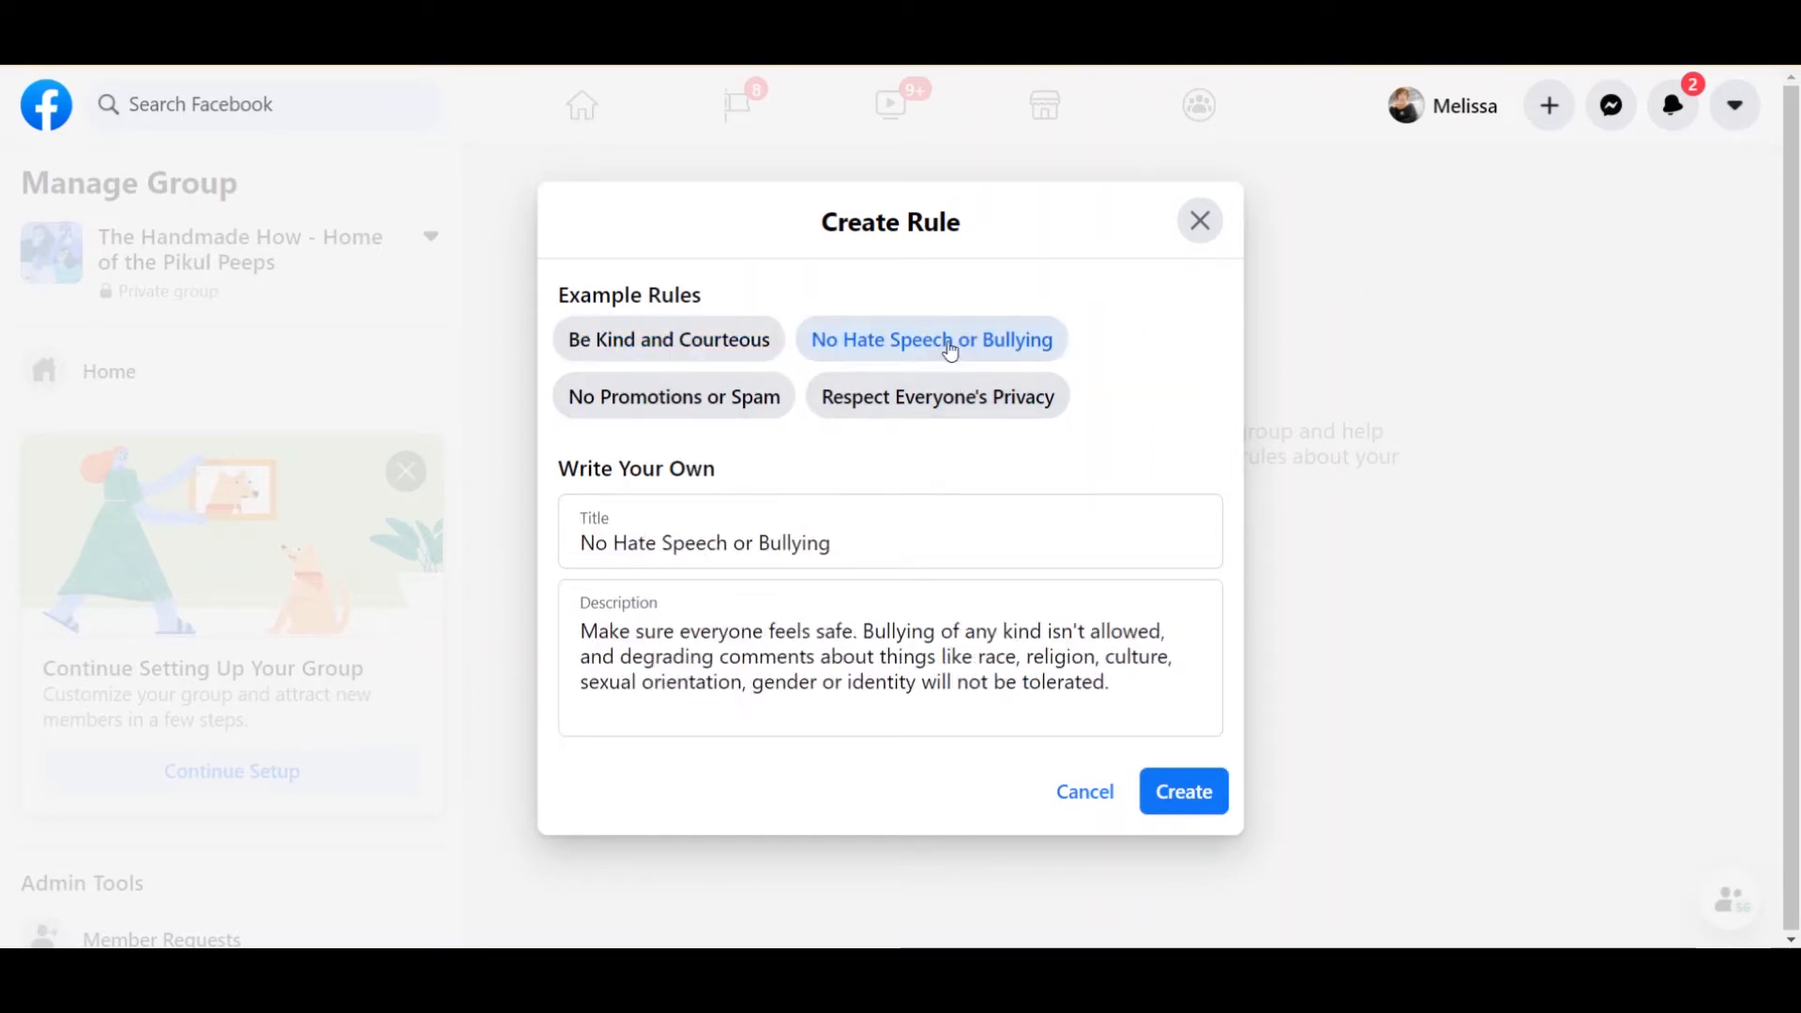
click(667, 355)
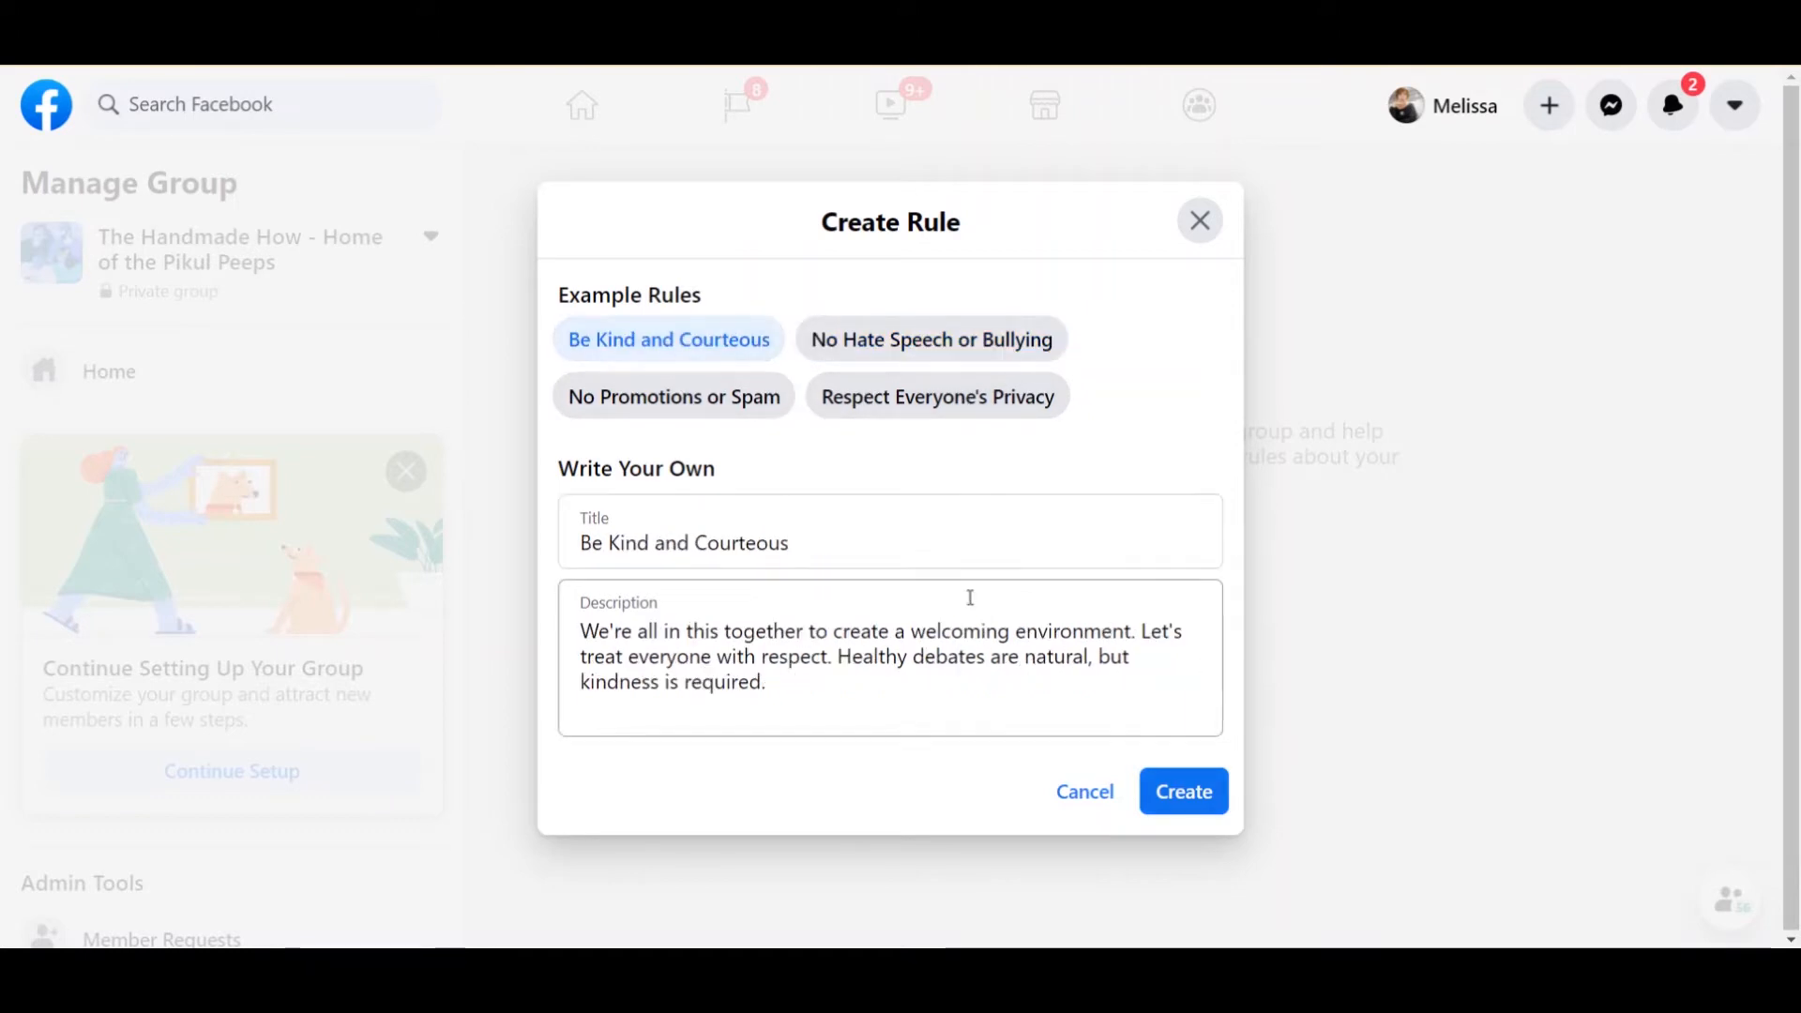
click(1218, 798)
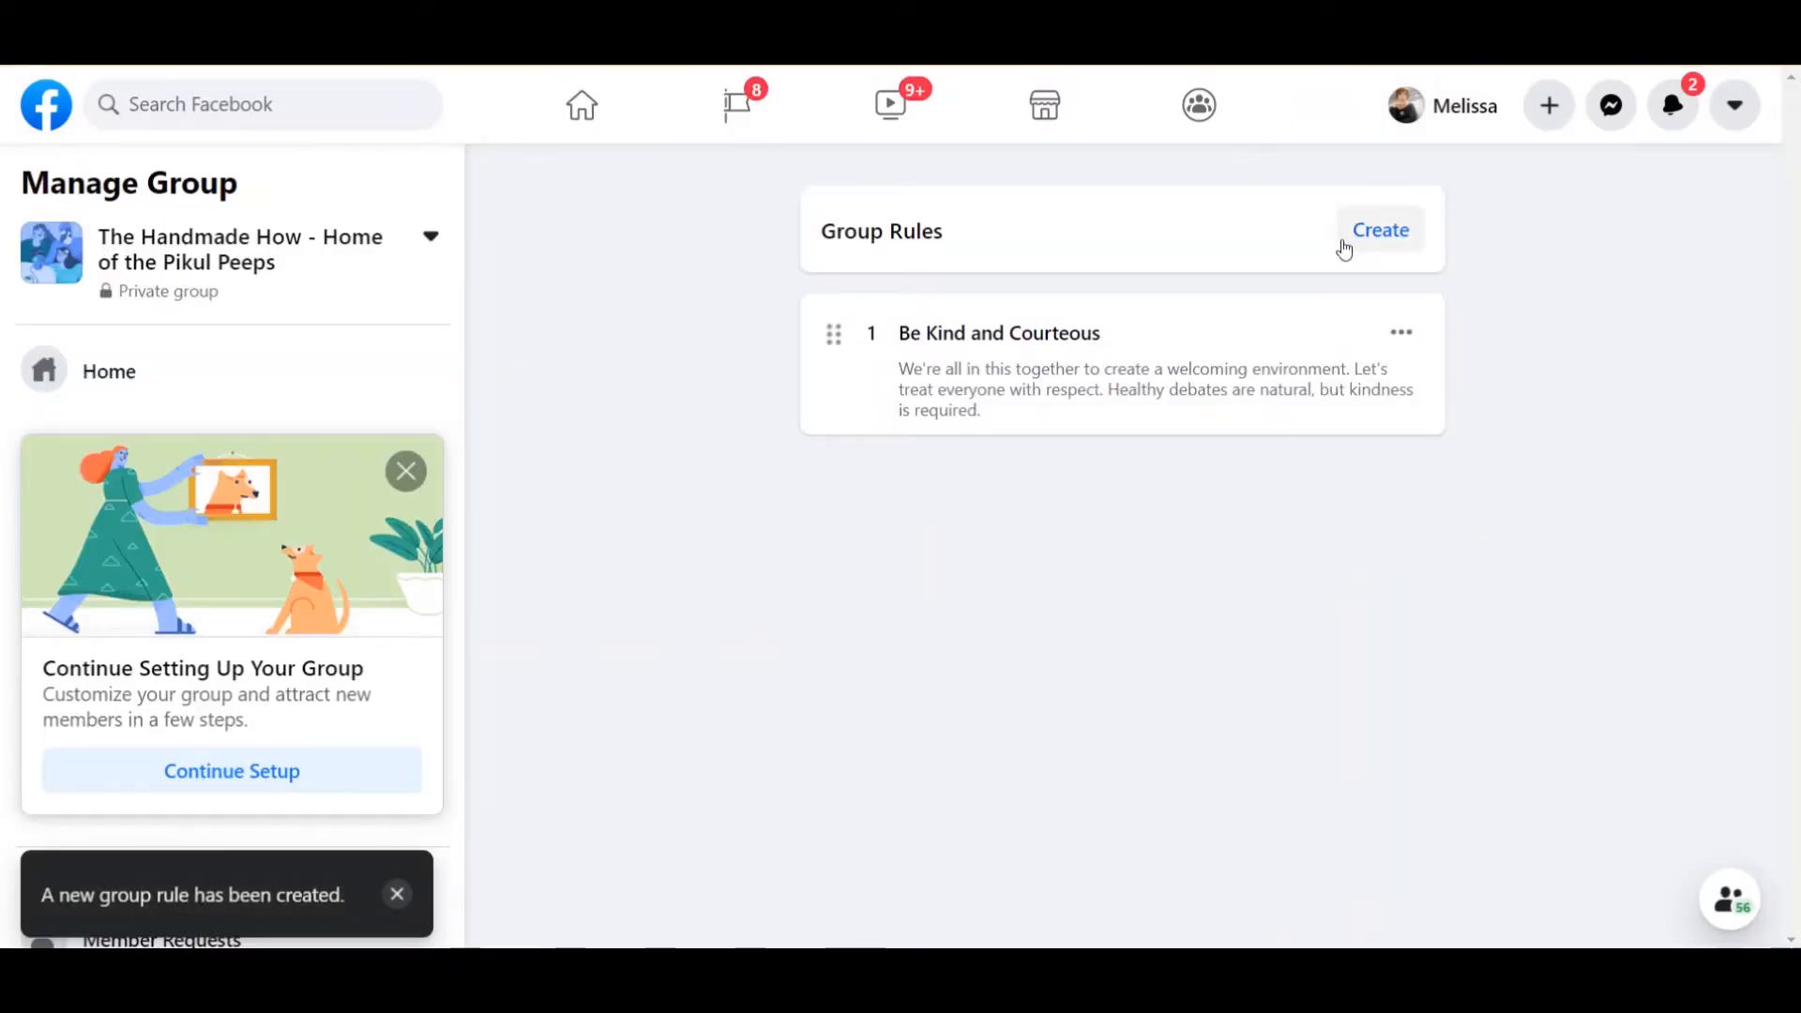
Create two more group rules from the examples "No Hate Speech or Bullying" and "Respect Everyone's Privacy".
click(1385, 234)
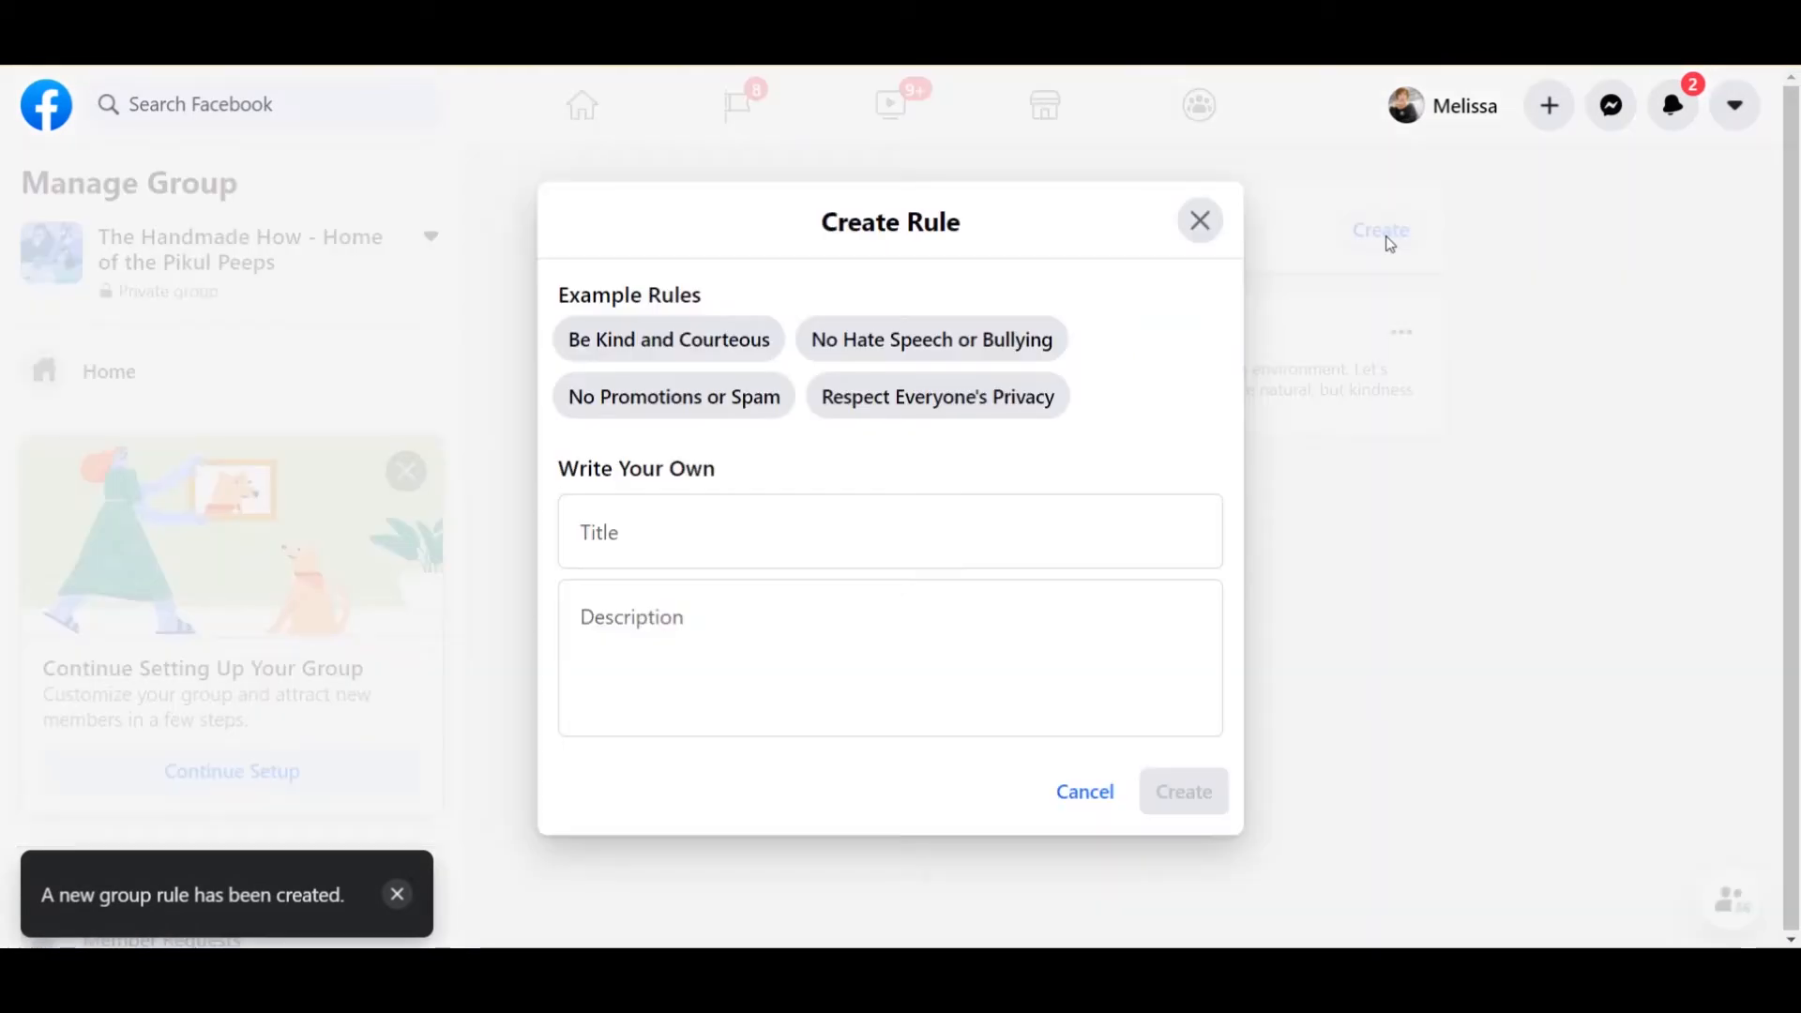
click(949, 341)
click(1171, 791)
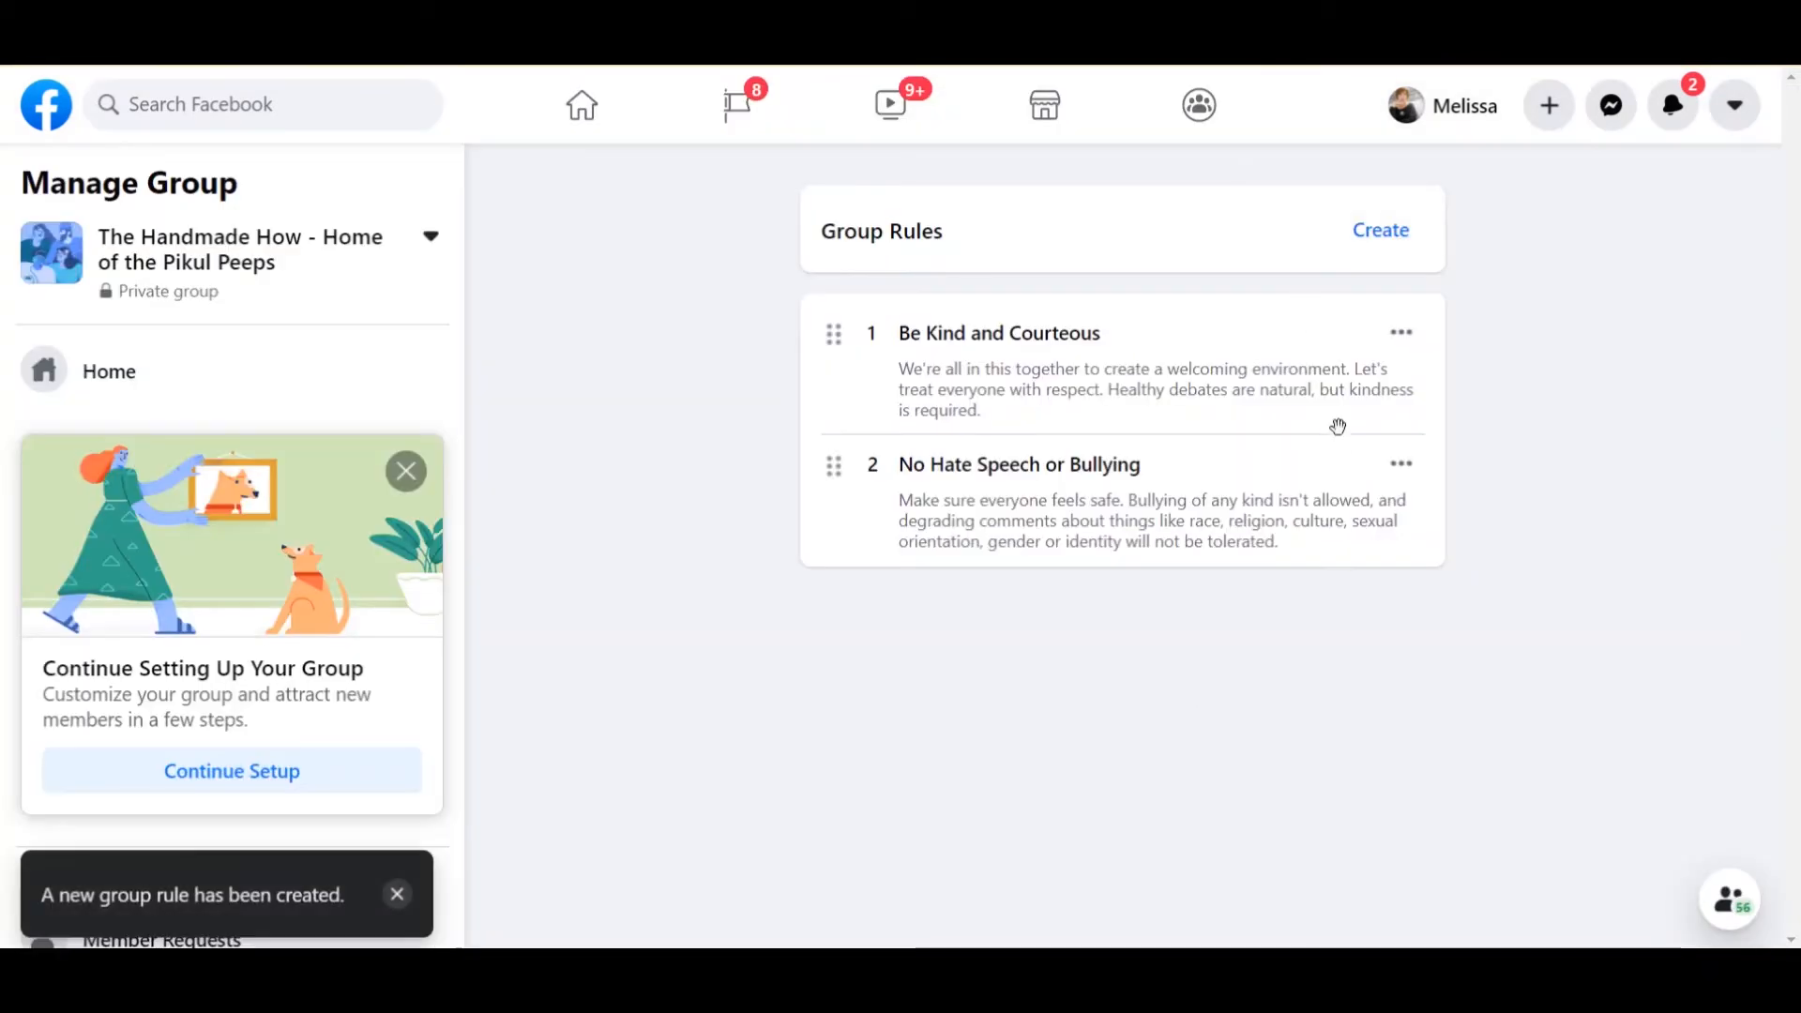
click(1402, 245)
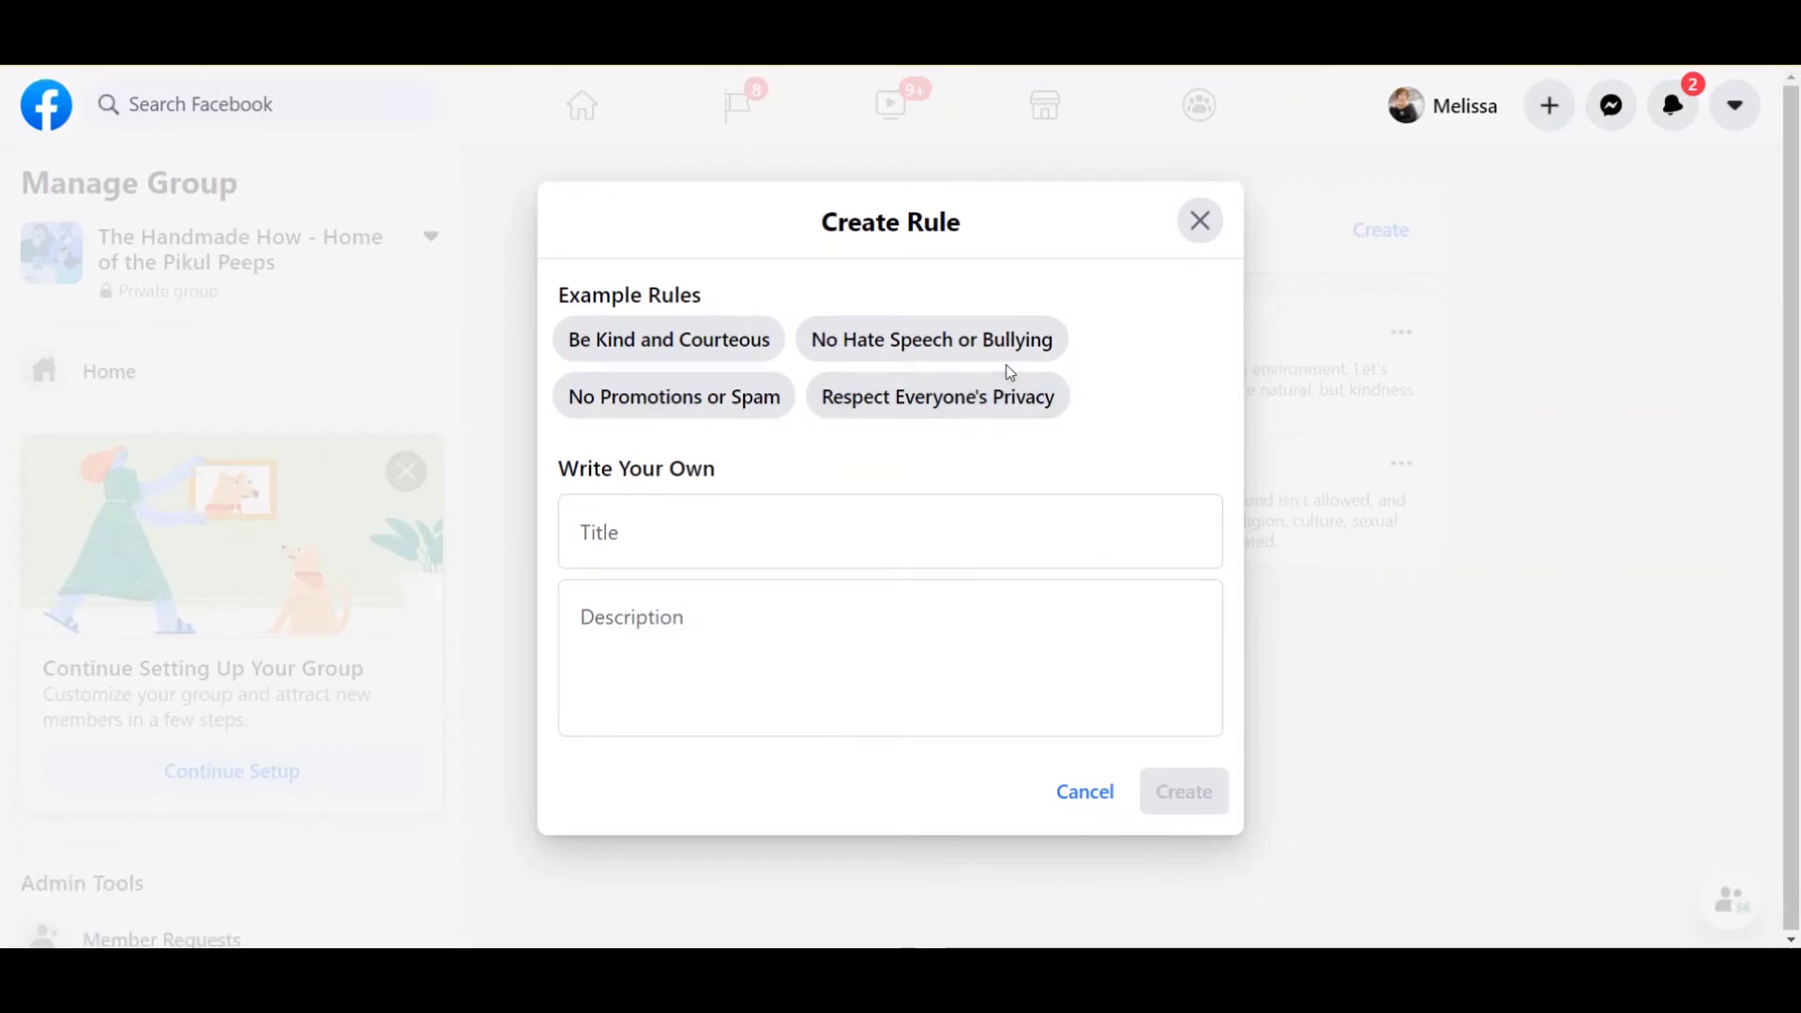
click(896, 397)
click(1181, 795)
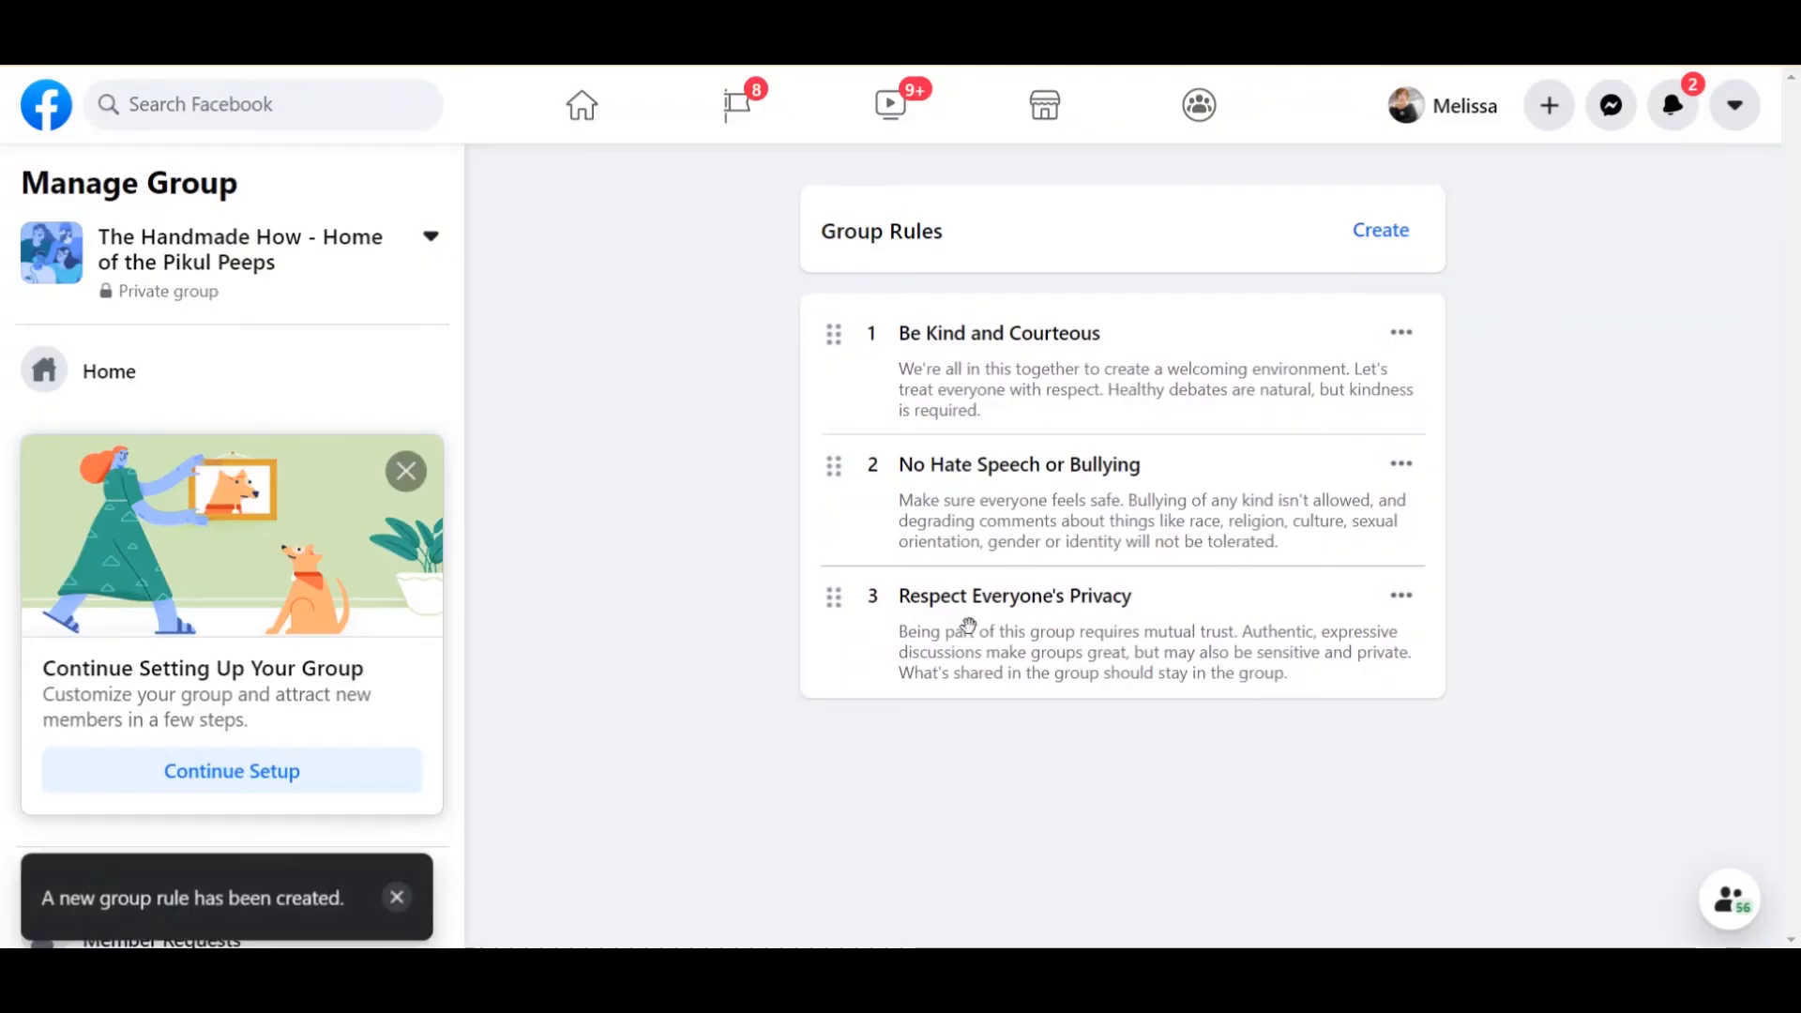
Start another group rule based on the example "No Promotions or Spam".
click(1399, 241)
click(680, 399)
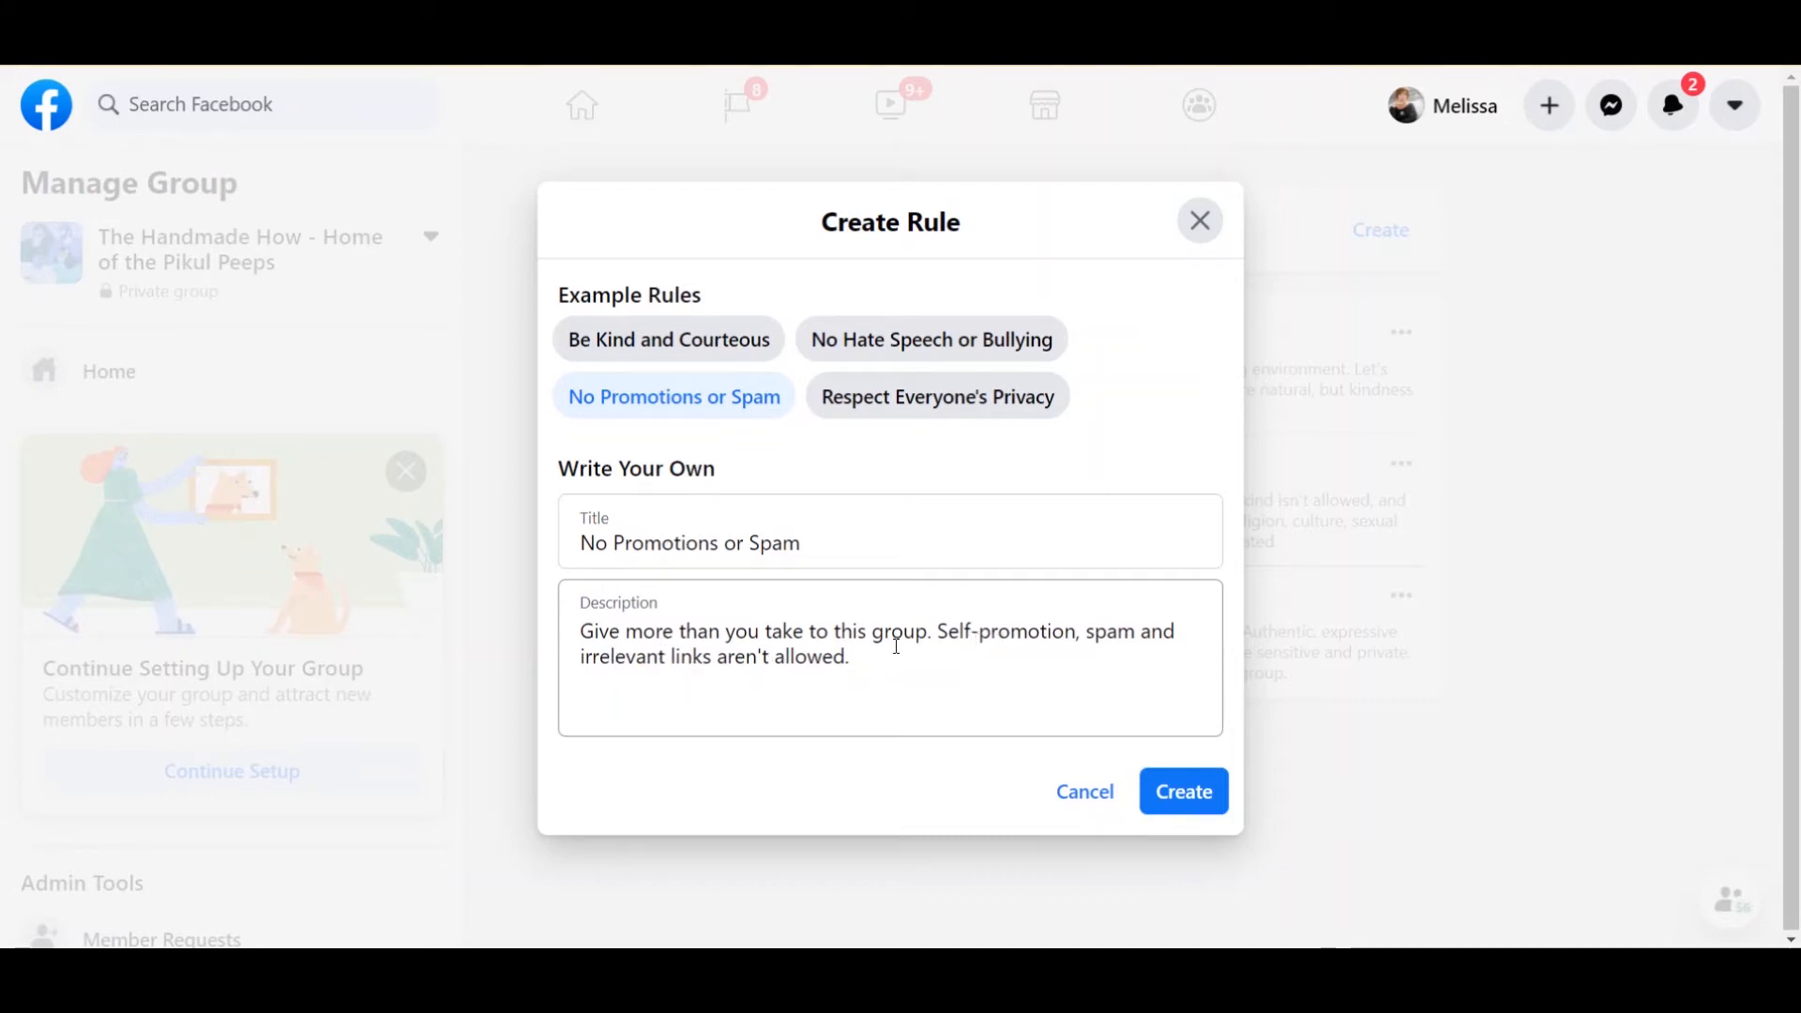
Append a sentence beginning "However we promote sharing your creative" to the rule's description.
click(897, 645)
text(However we promote sh)
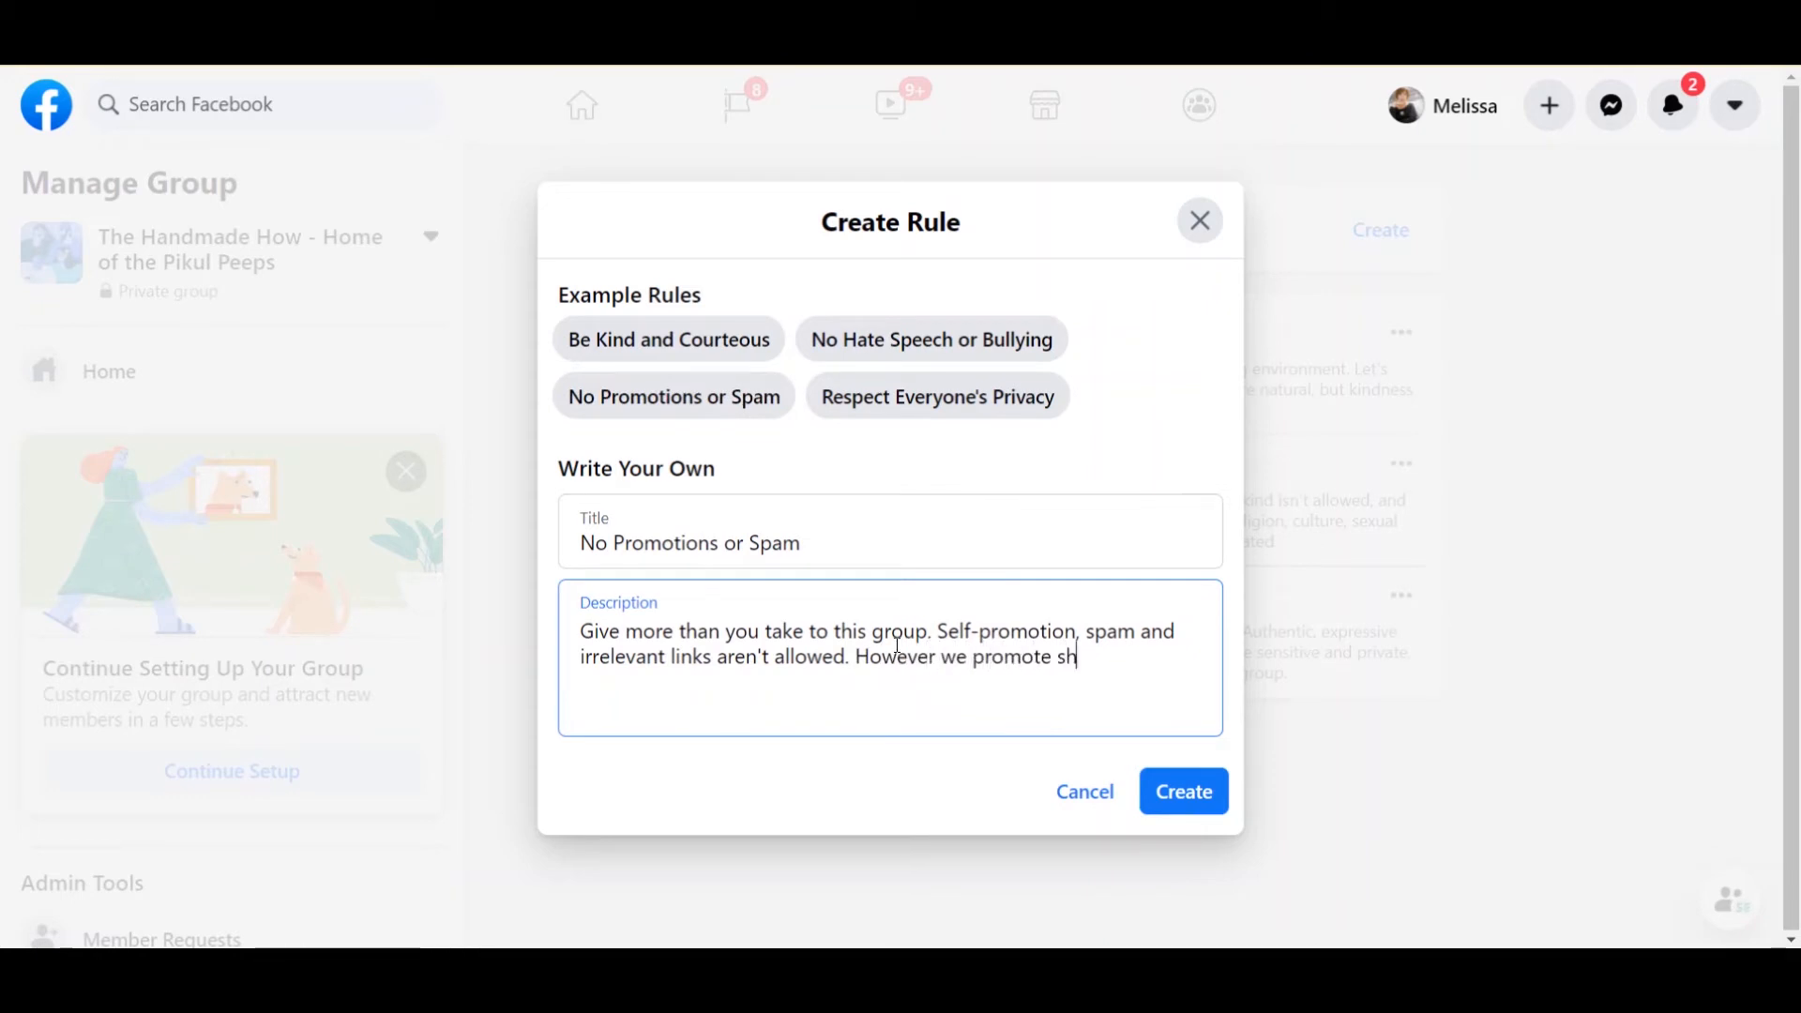
text(aring your crea)
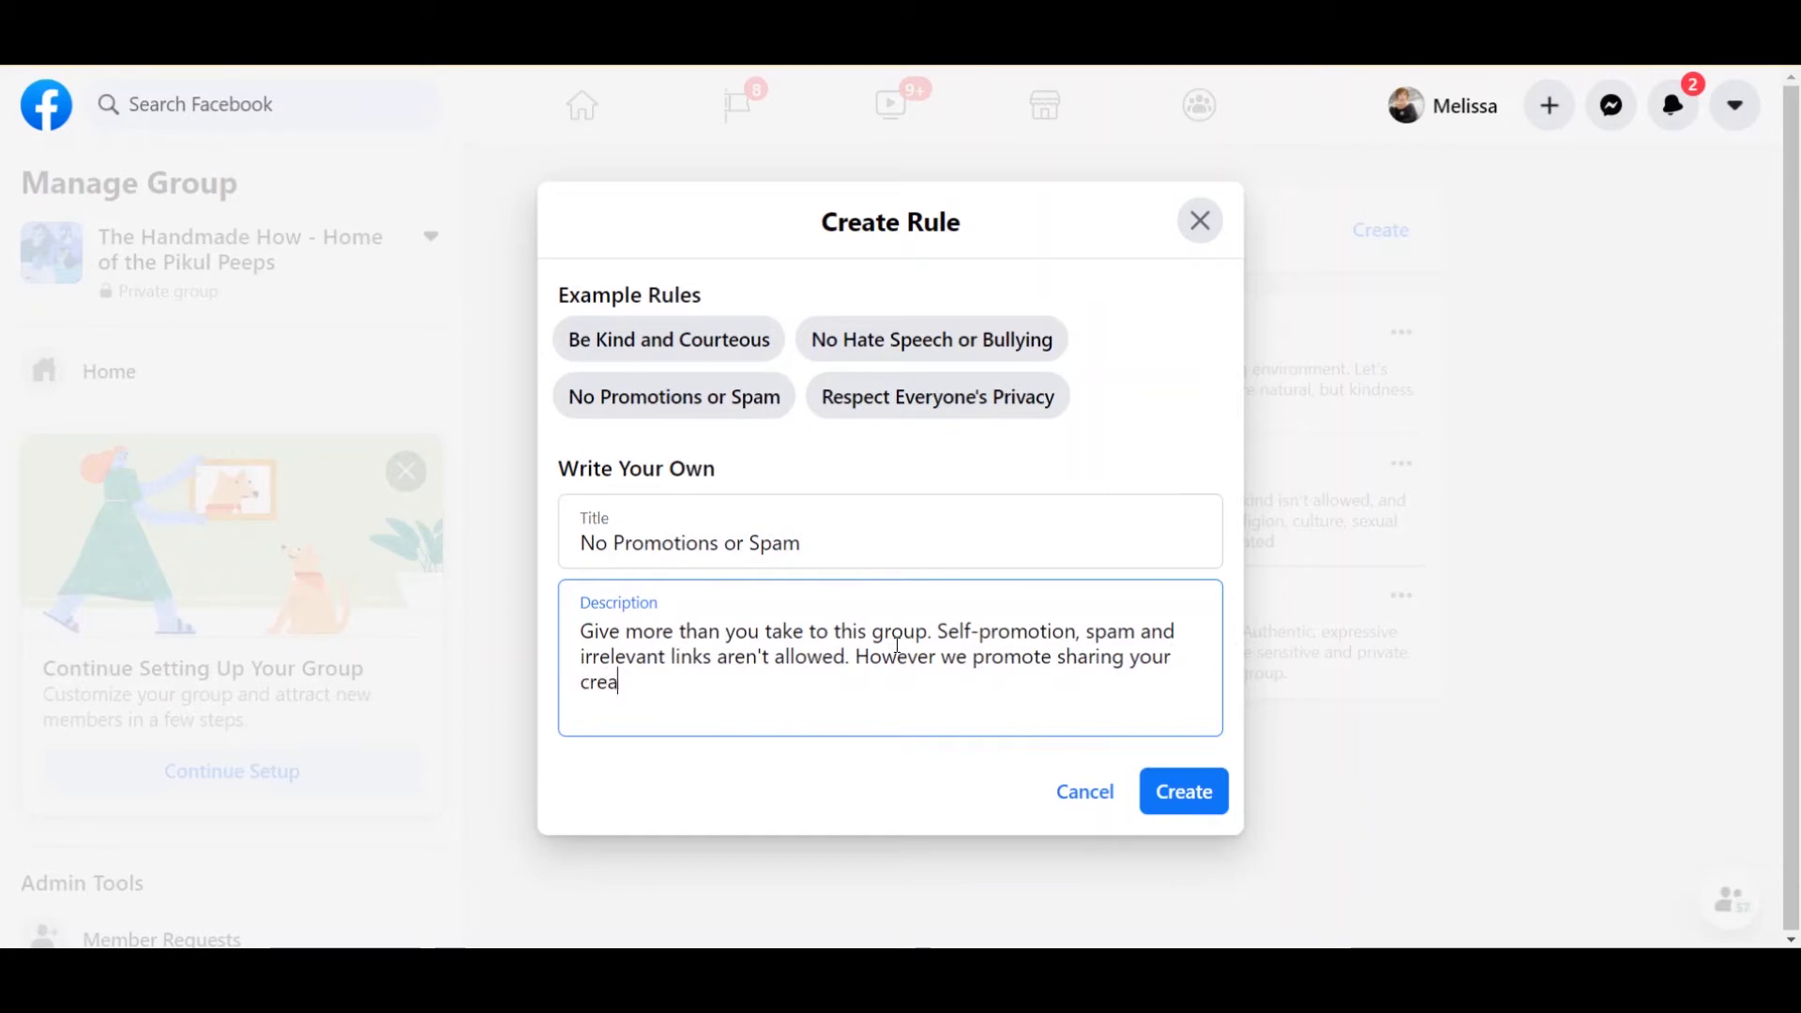
key(BackSpace)
key(BackSpace)
text(tive proc)
Delete the sentence added to the rule's description and discard the unfinished rule.
key(BackSpace)
key(BackSpace)
key(BackSpace)
key(BackSpace)
key(BackSpace)
key(BackSpace)
key(BackSpace)
key(BackSpace)
key(BackSpace)
key(BackSpace)
key(BackSpace)
key(BackSpace)
key(BackSpace)
key(BackSpace)
key(BackSpace)
key(BackSpace)
key(BackSpace)
key(BackSpace)
key(BackSpace)
key(BackSpace)
key(BackSpace)
key(BackSpace)
key(BackSpace)
key(BackSpace)
key(BackSpace)
key(BackSpace)
key(BackSpace)
key(BackSpace)
key(BackSpace)
key(BackSpace)
key(BackSpace)
key(BackSpace)
key(BackSpace)
key(BackSpace)
key(BackSpace)
key(BackSpace)
key(BackSpace)
key(BackSpace)
key(BackSpace)
key(BackSpace)
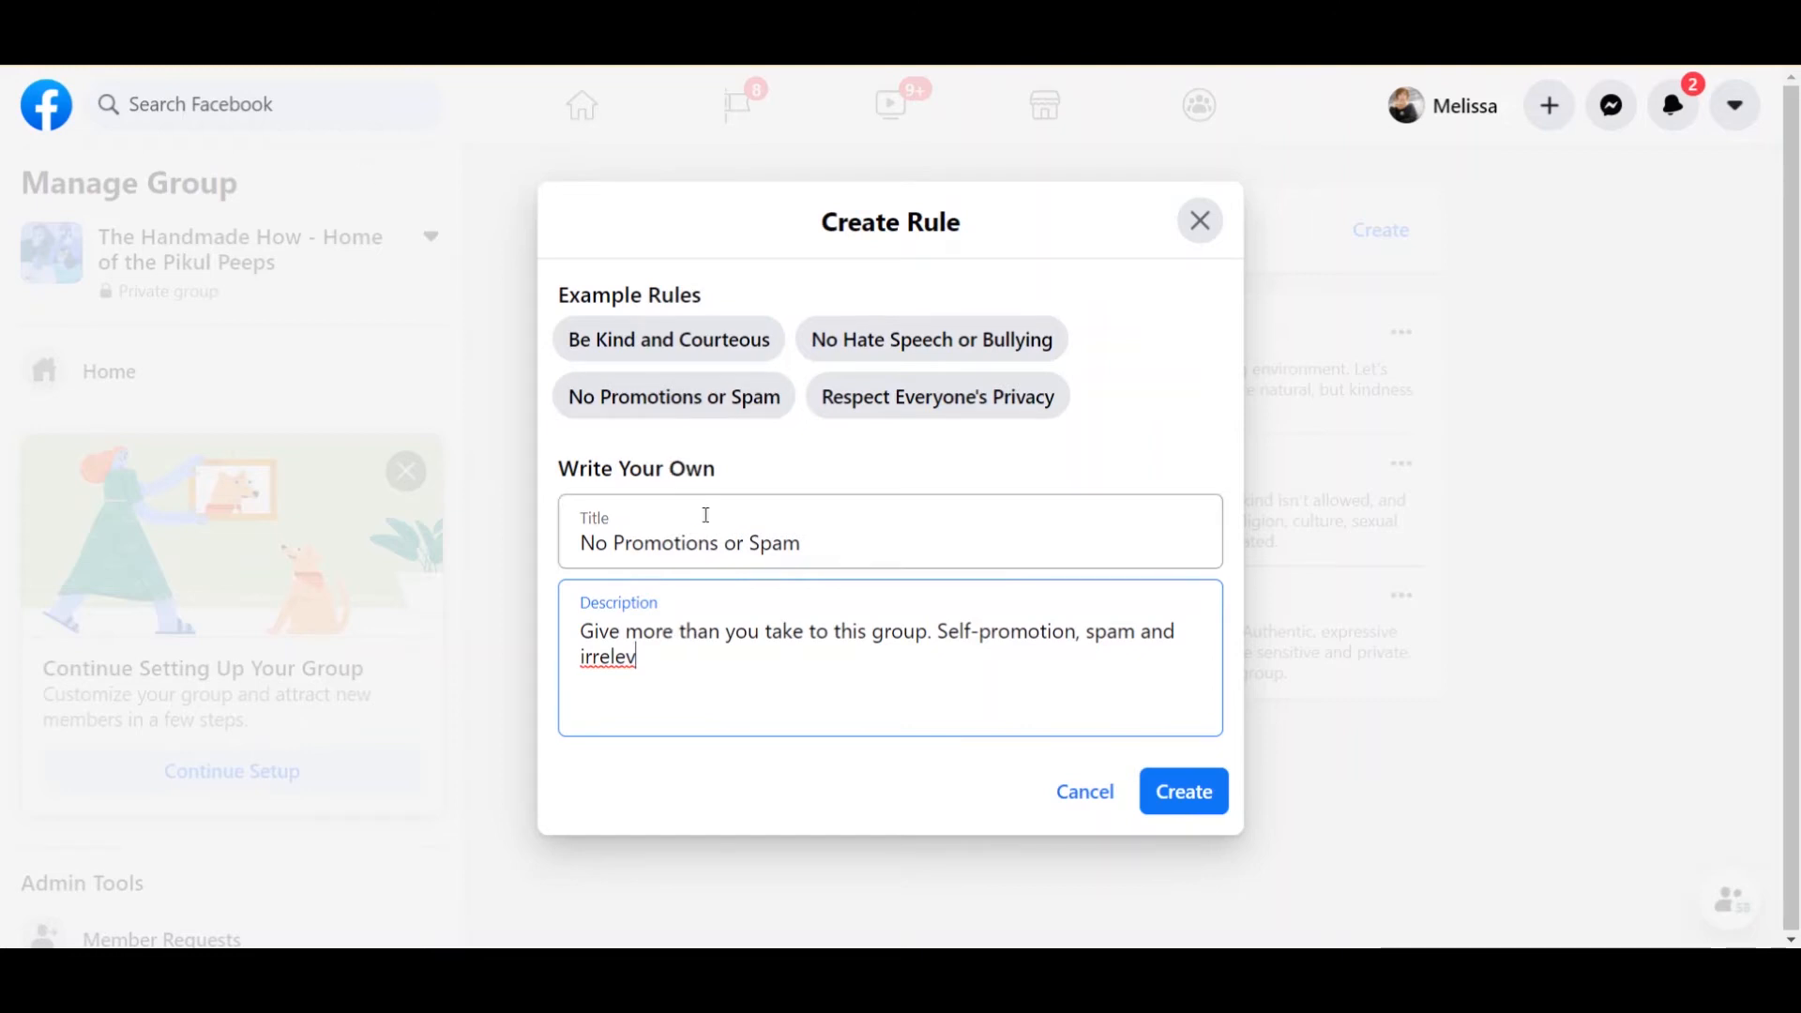
click(1081, 796)
Start a new rule from the example "No Promotions or Spam" and extend its title with "unless on Designated Days".
click(1377, 230)
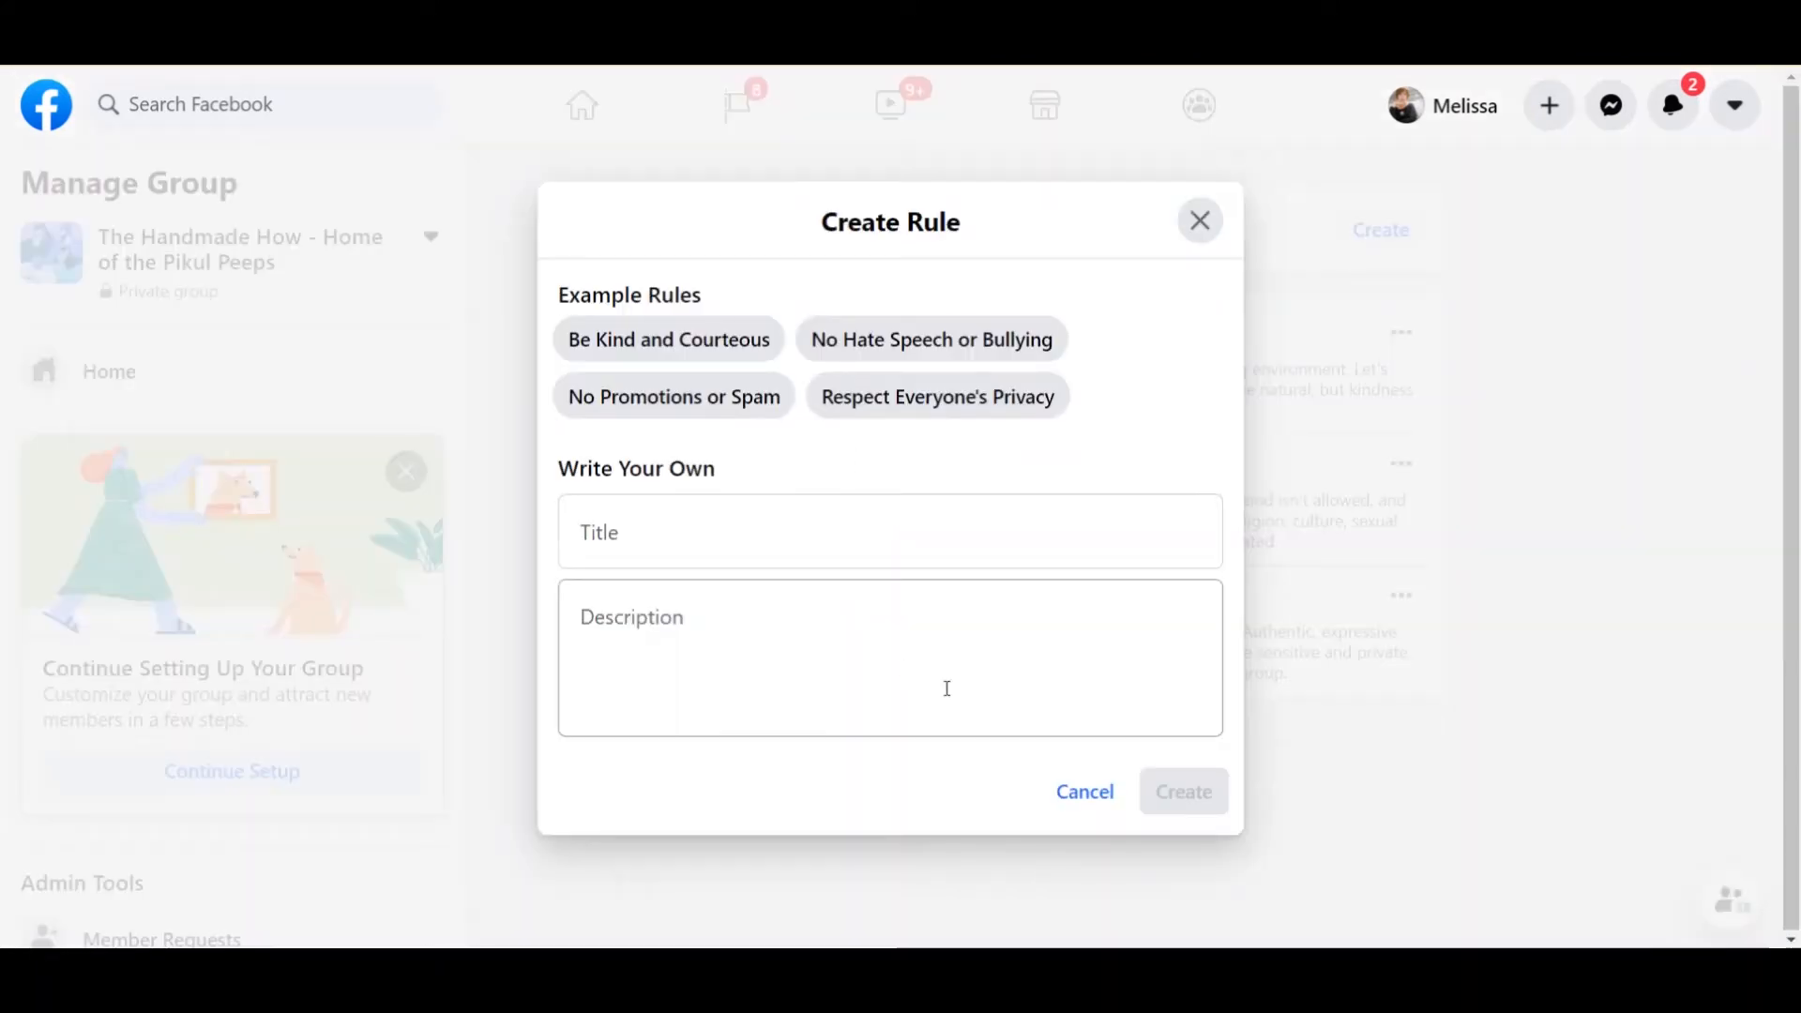
click(743, 395)
click(866, 539)
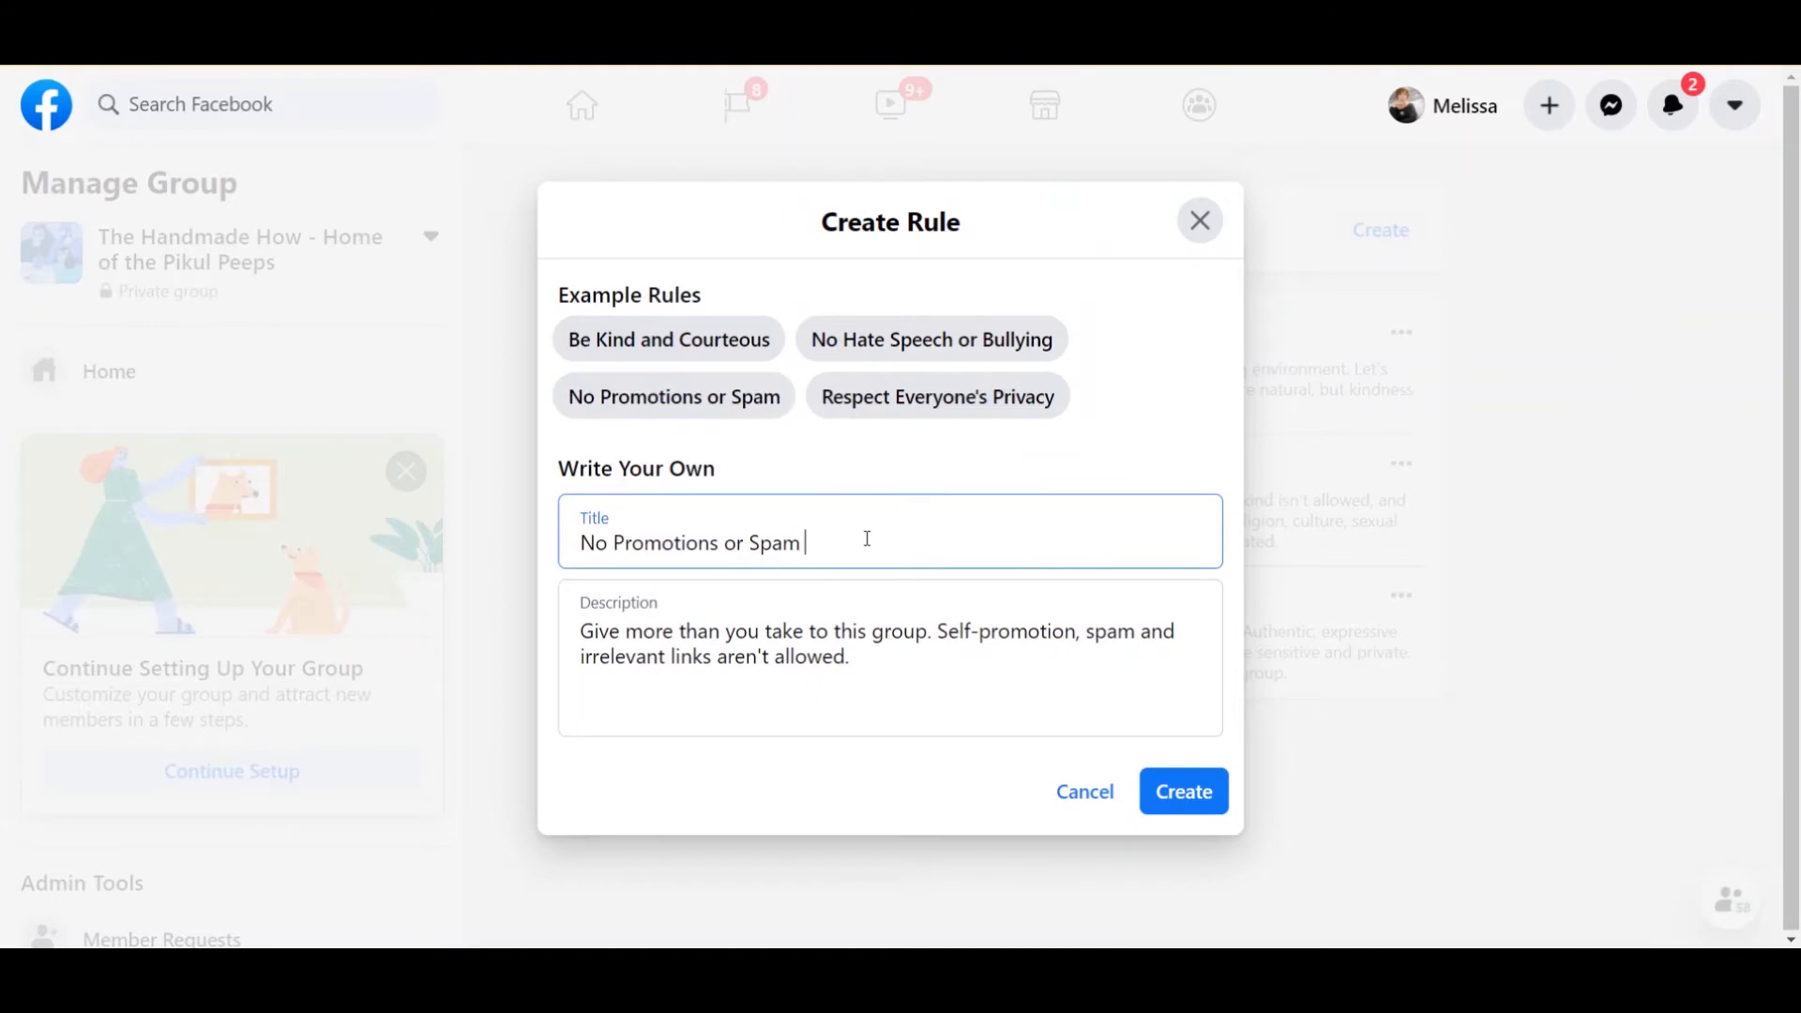
text(unless of)
text( Designated Days)
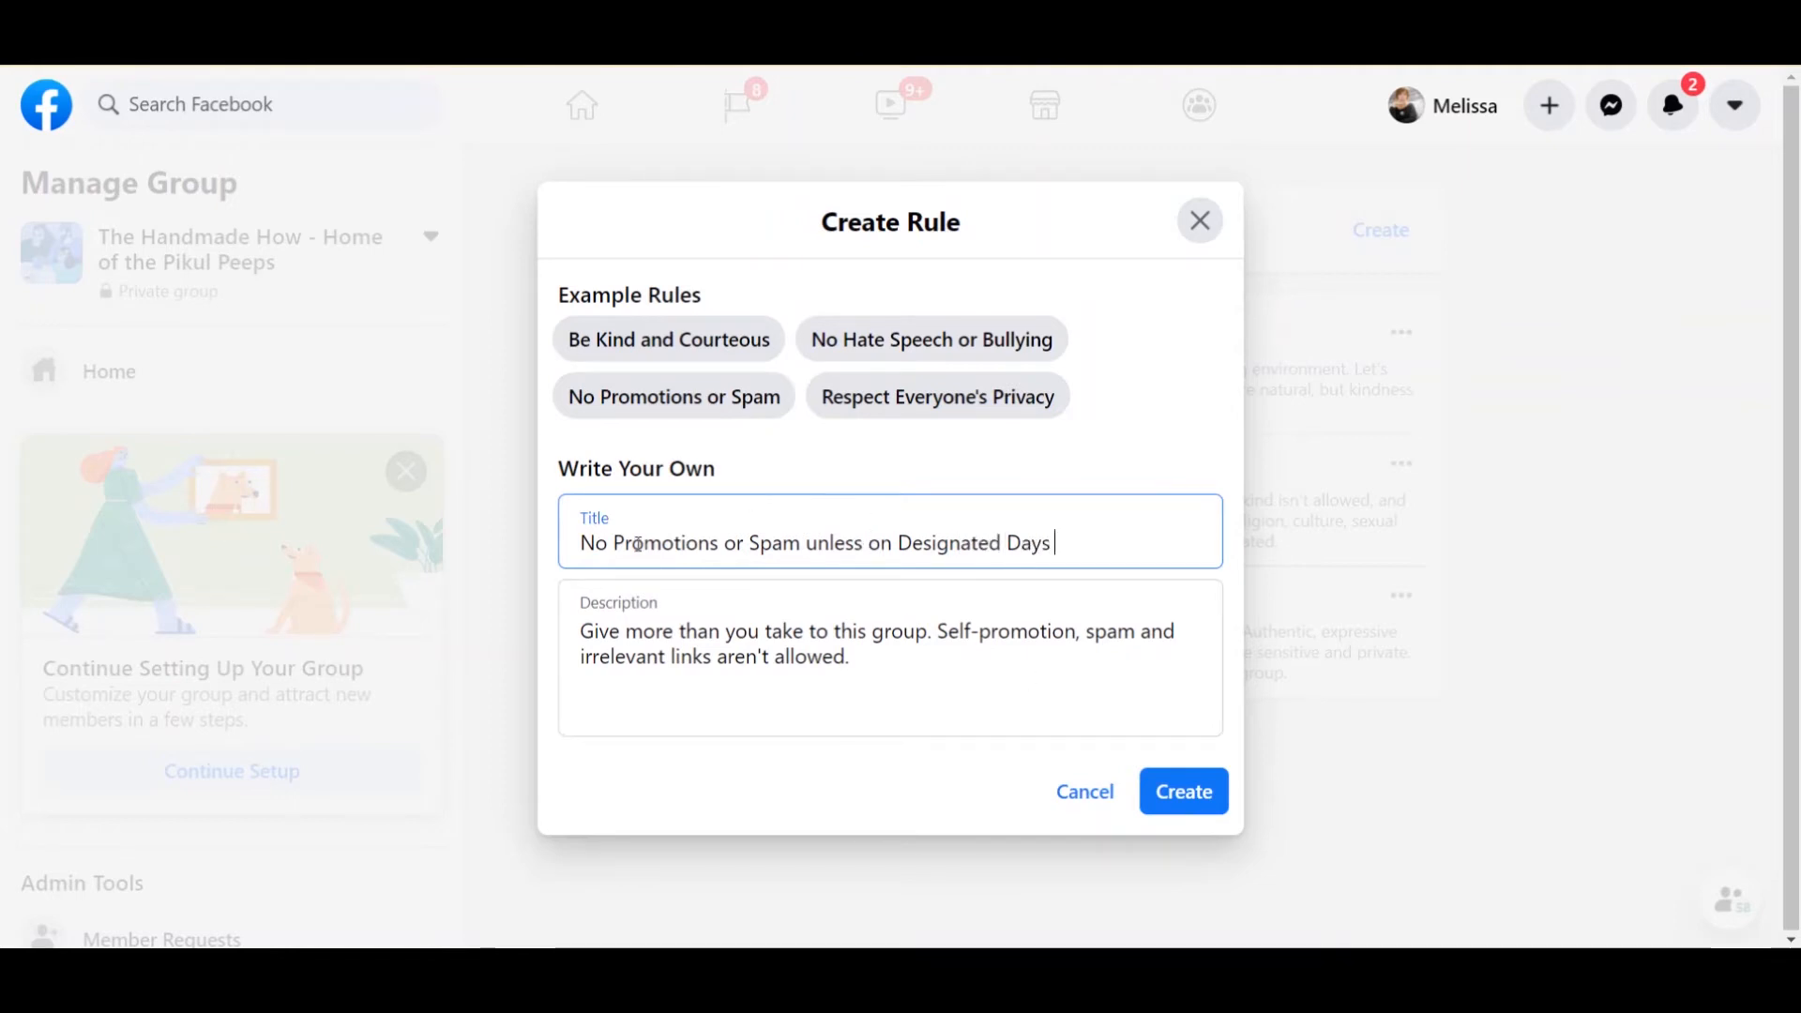
Append "We will have designated days to support and promote each other" to the rule's description.
click(962, 664)
text(We will have designate)
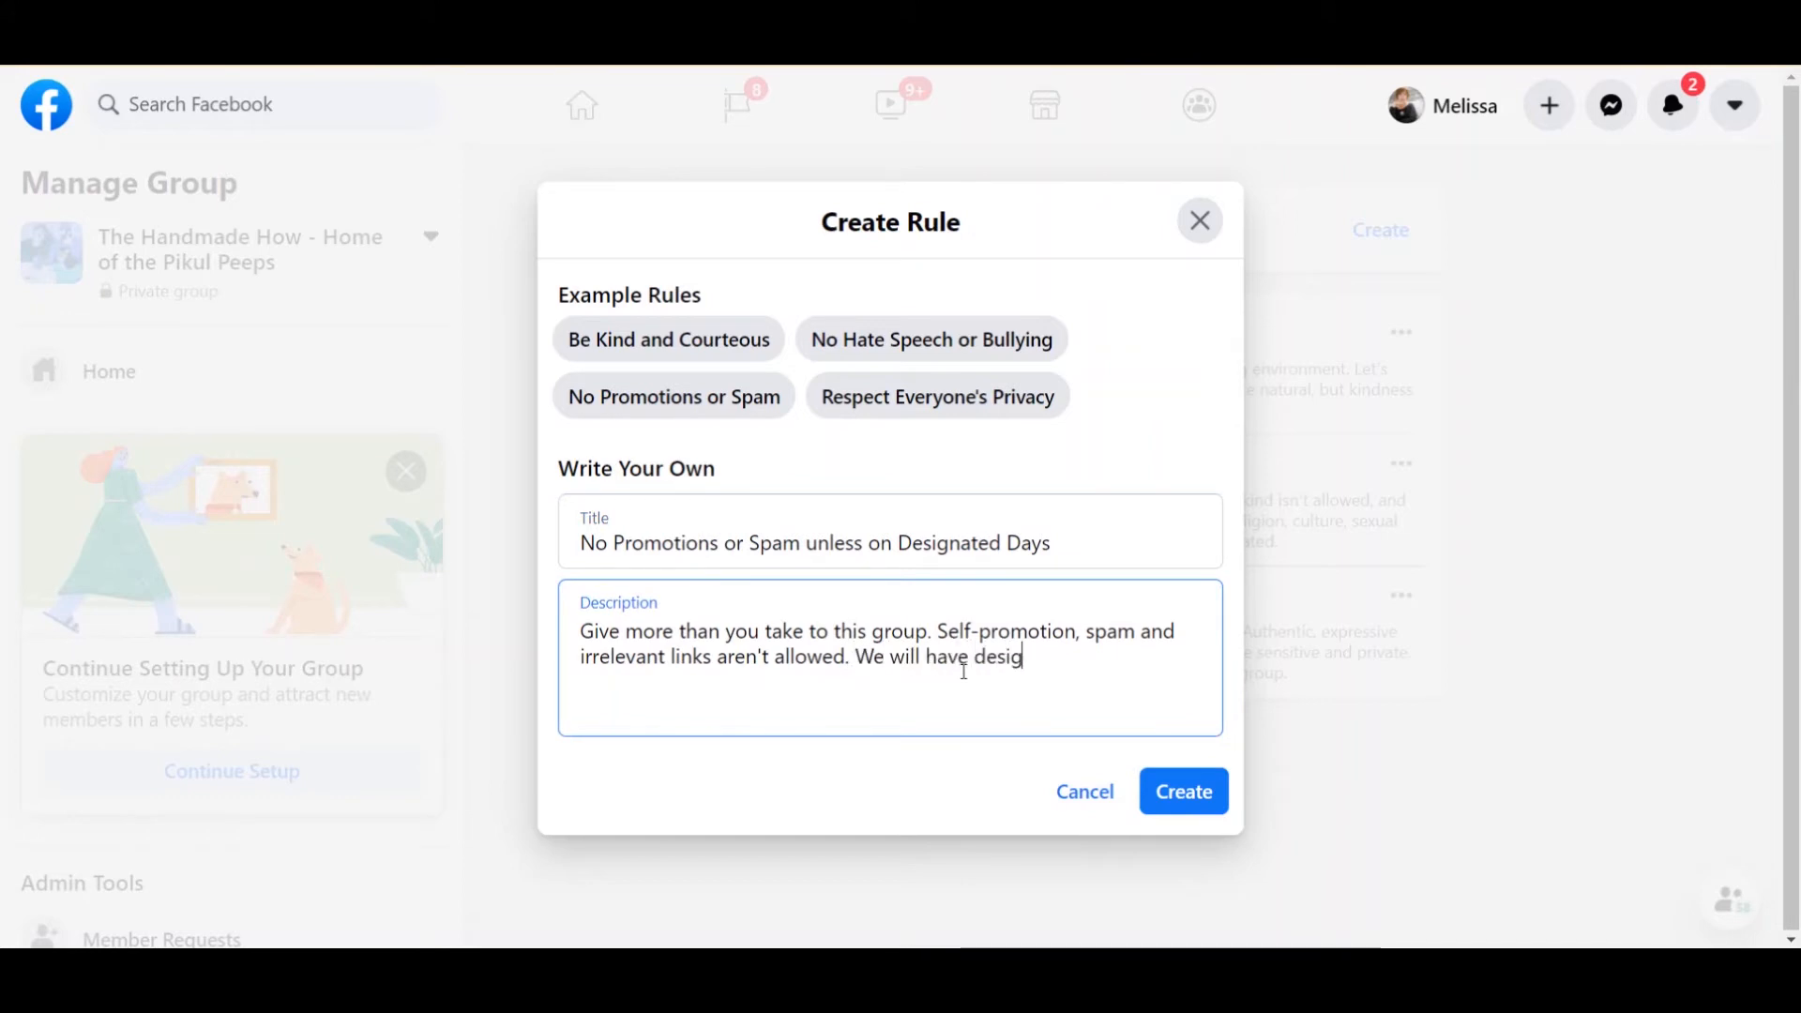
text(ays to supp)
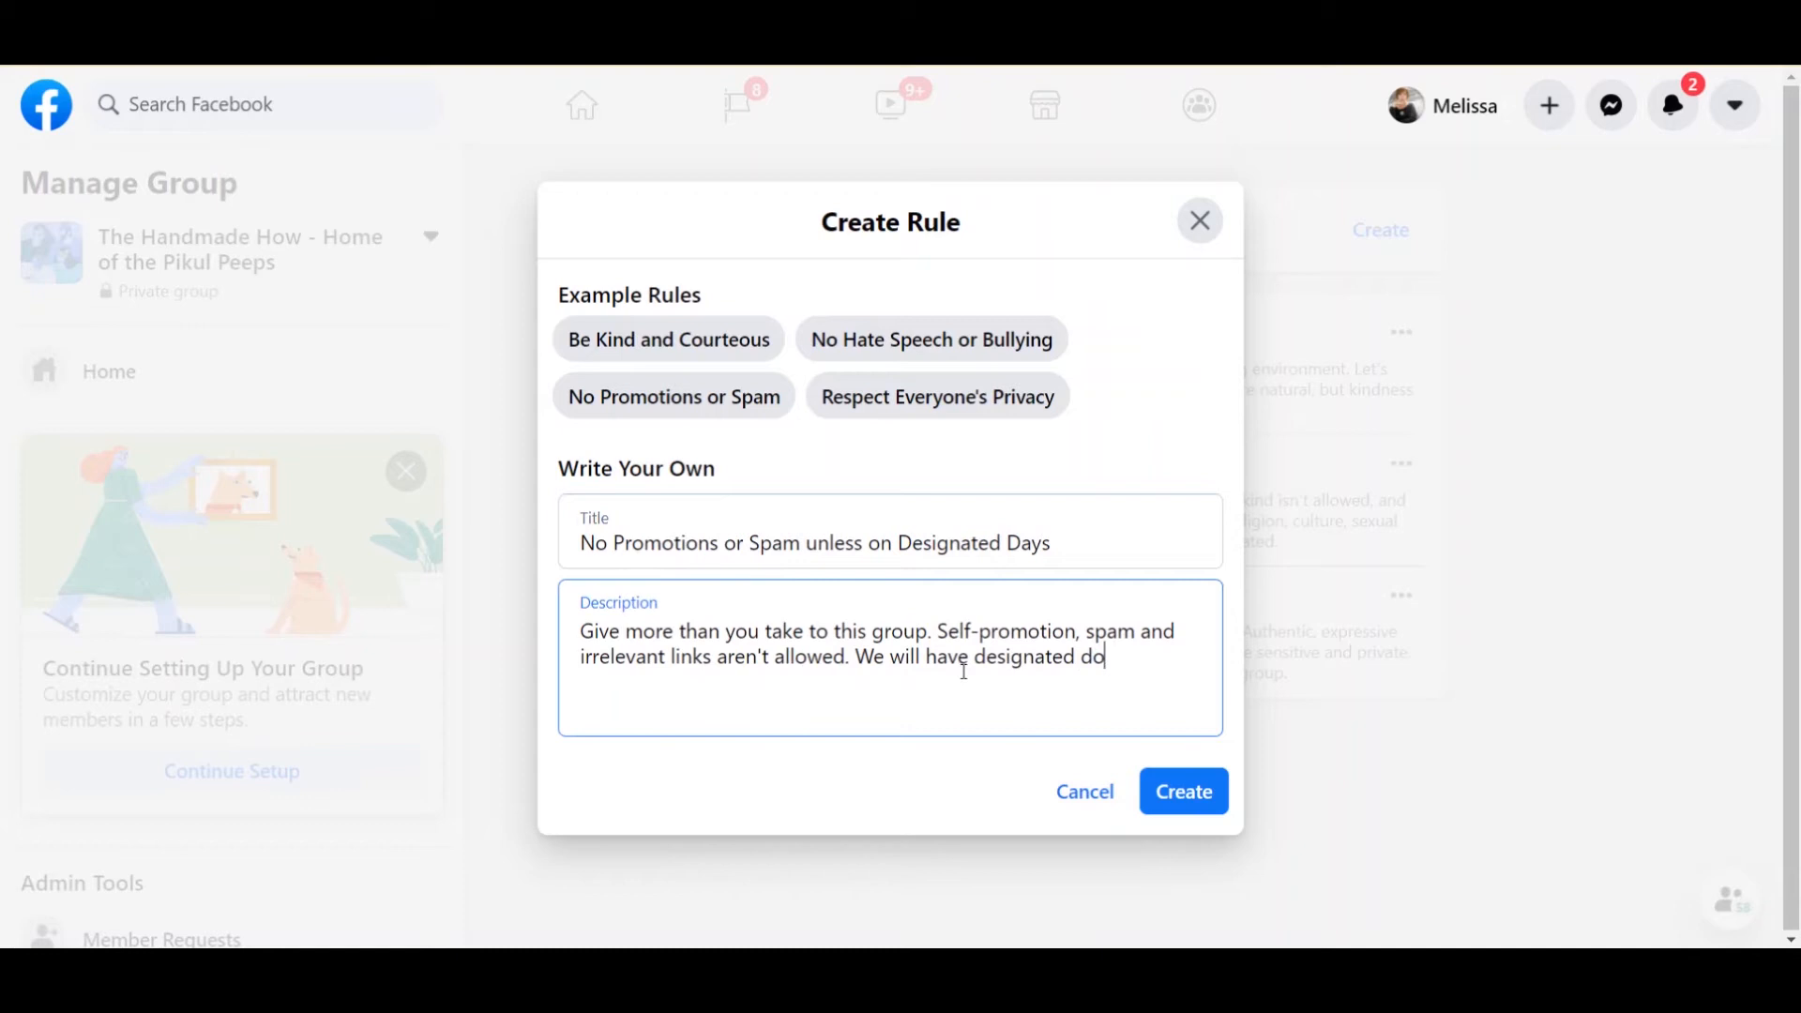
text(ort and )
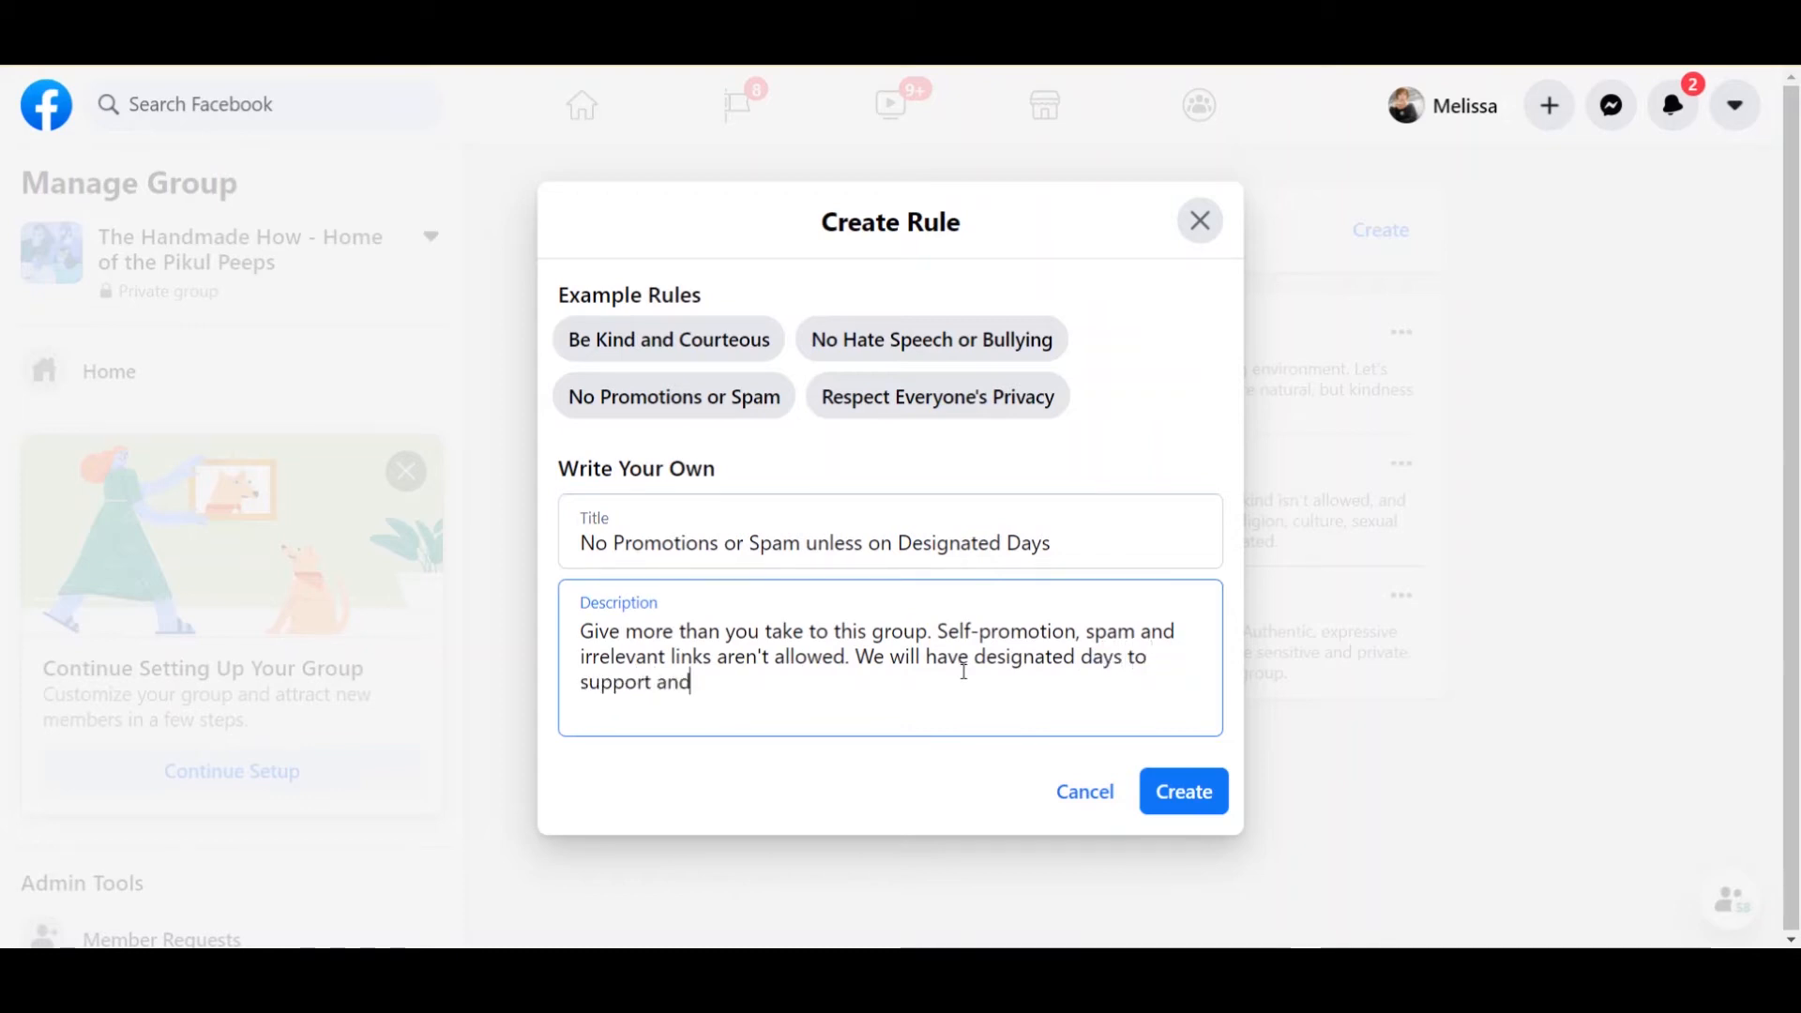
text(pro)
key(BackSpace)
text(omoted)
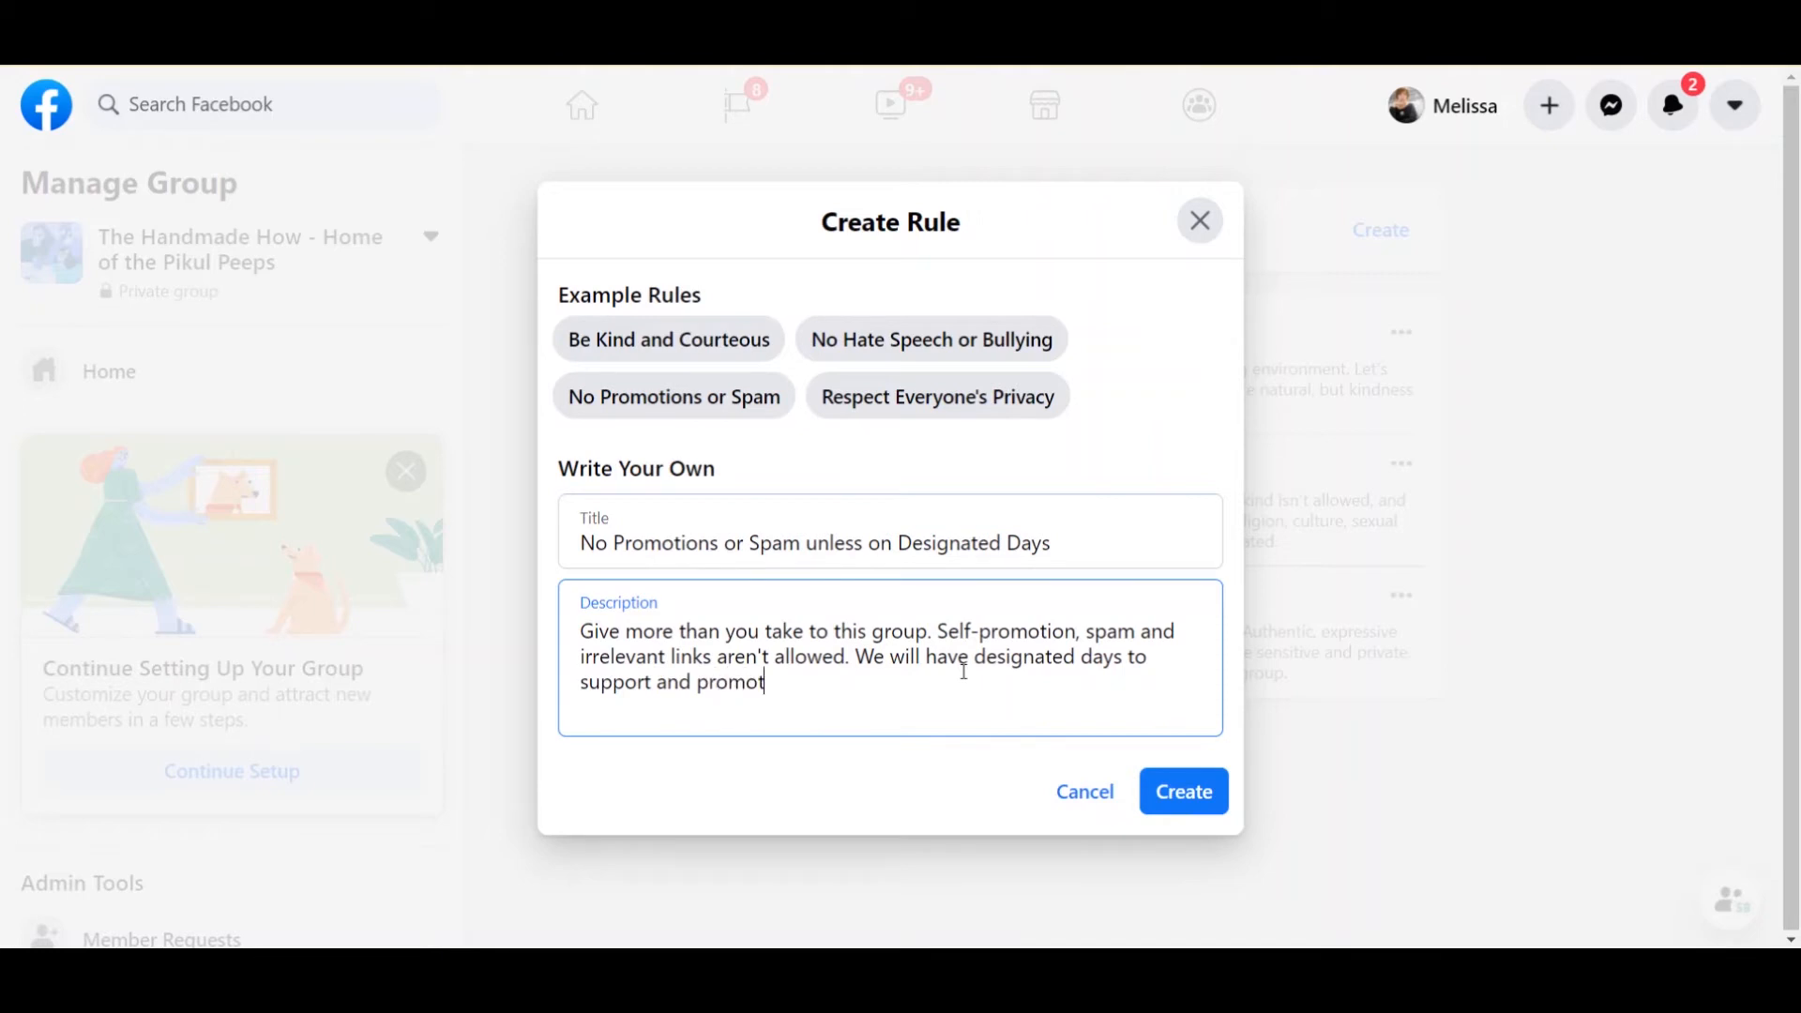
key(BackSpace)
key(BackSpace)
text(each other)
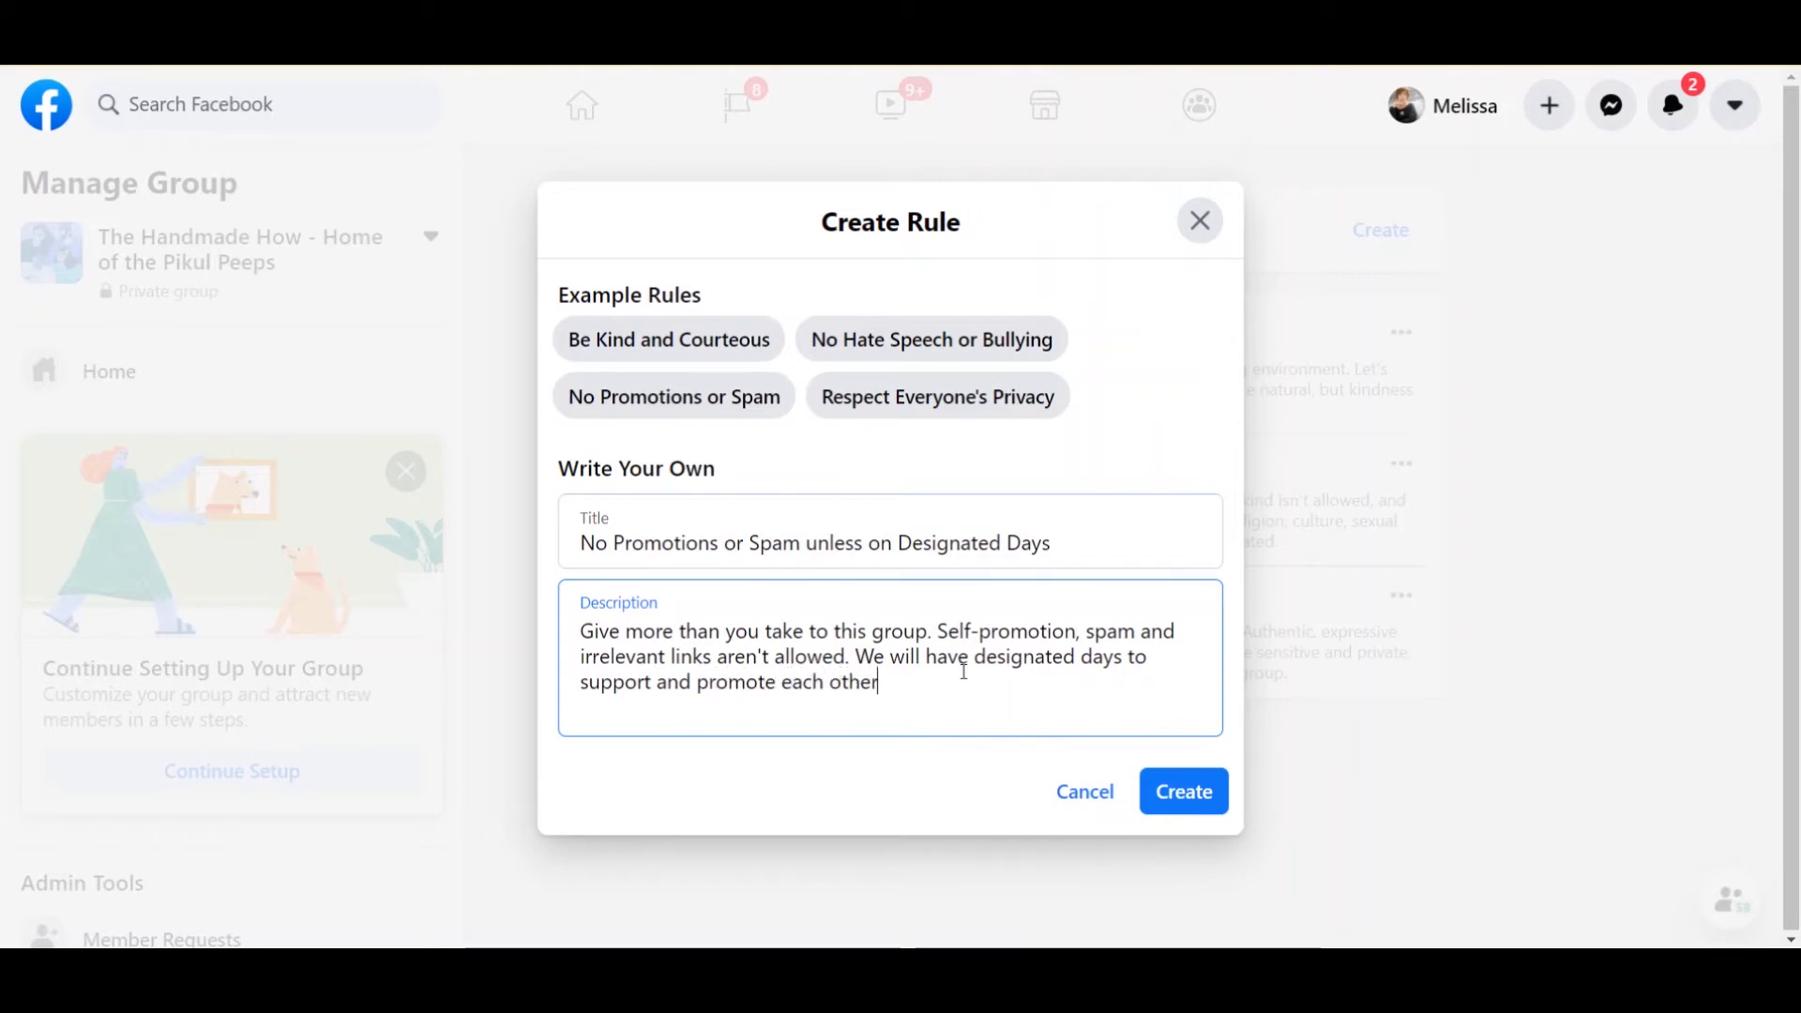
Add a green heart emoji at the end of the rule's description and create the rule.
right_click(911, 690)
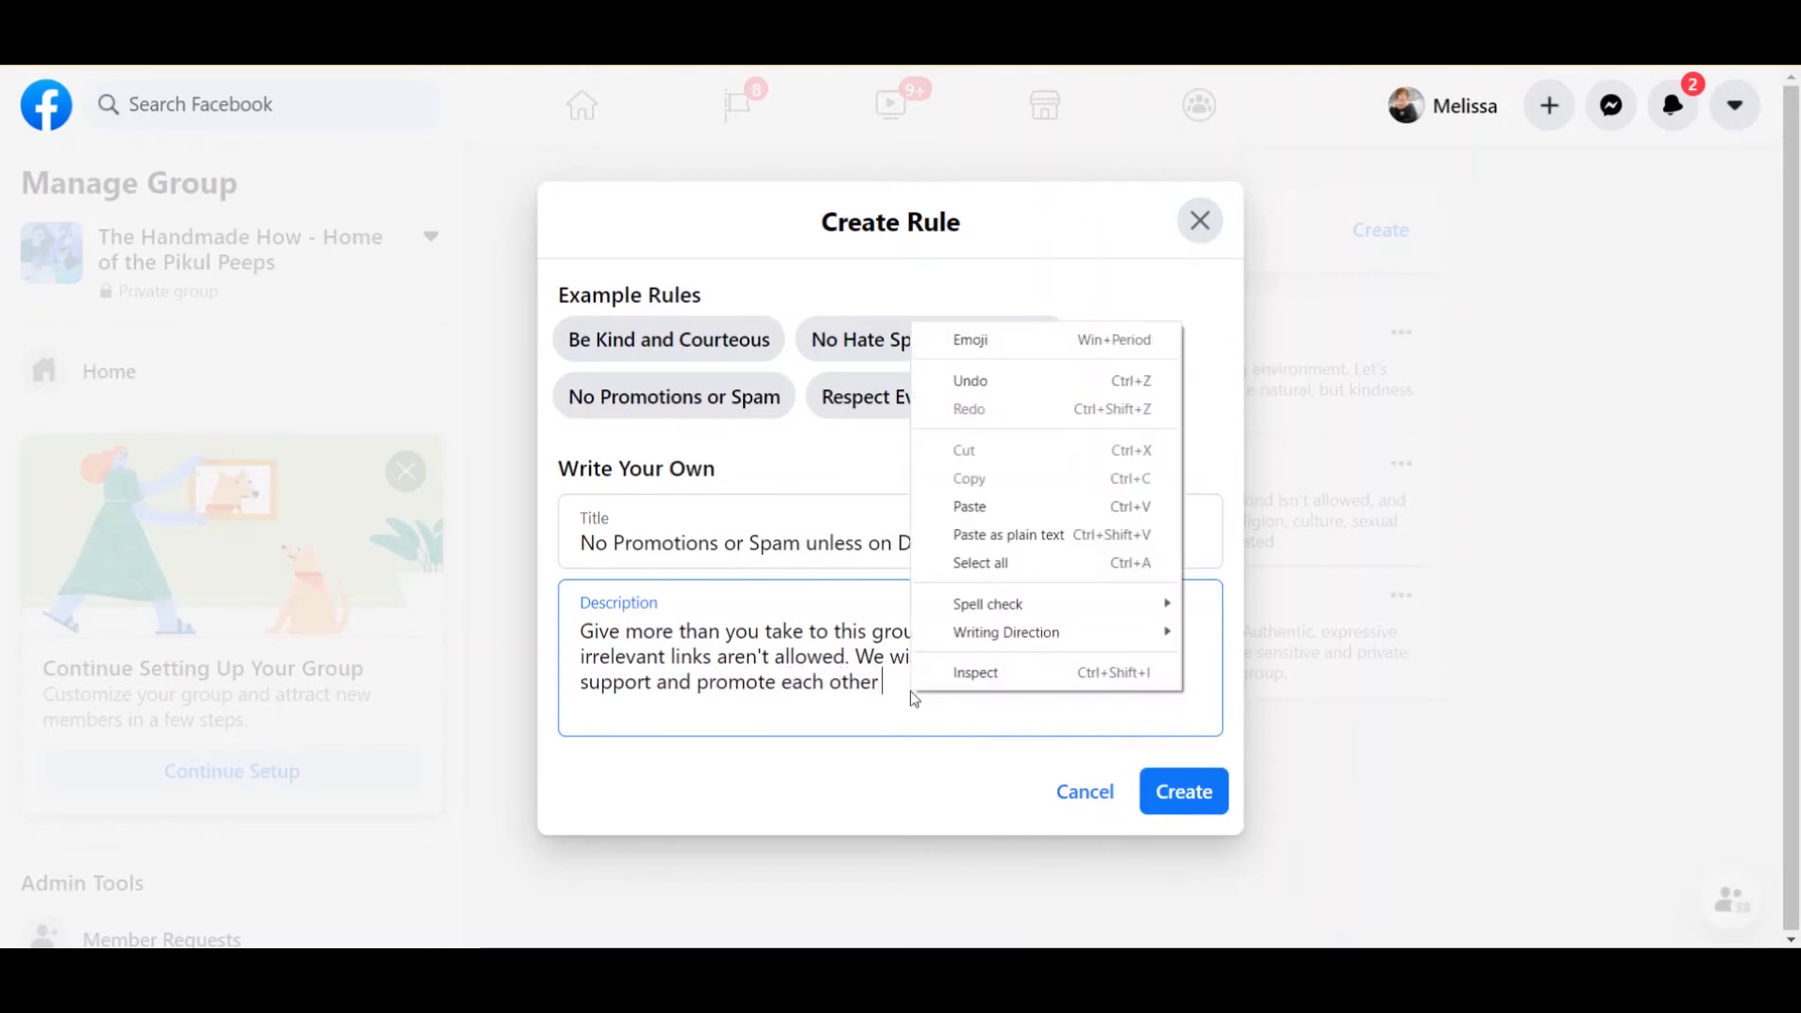
click(1055, 340)
click(1243, 347)
click(1261, 228)
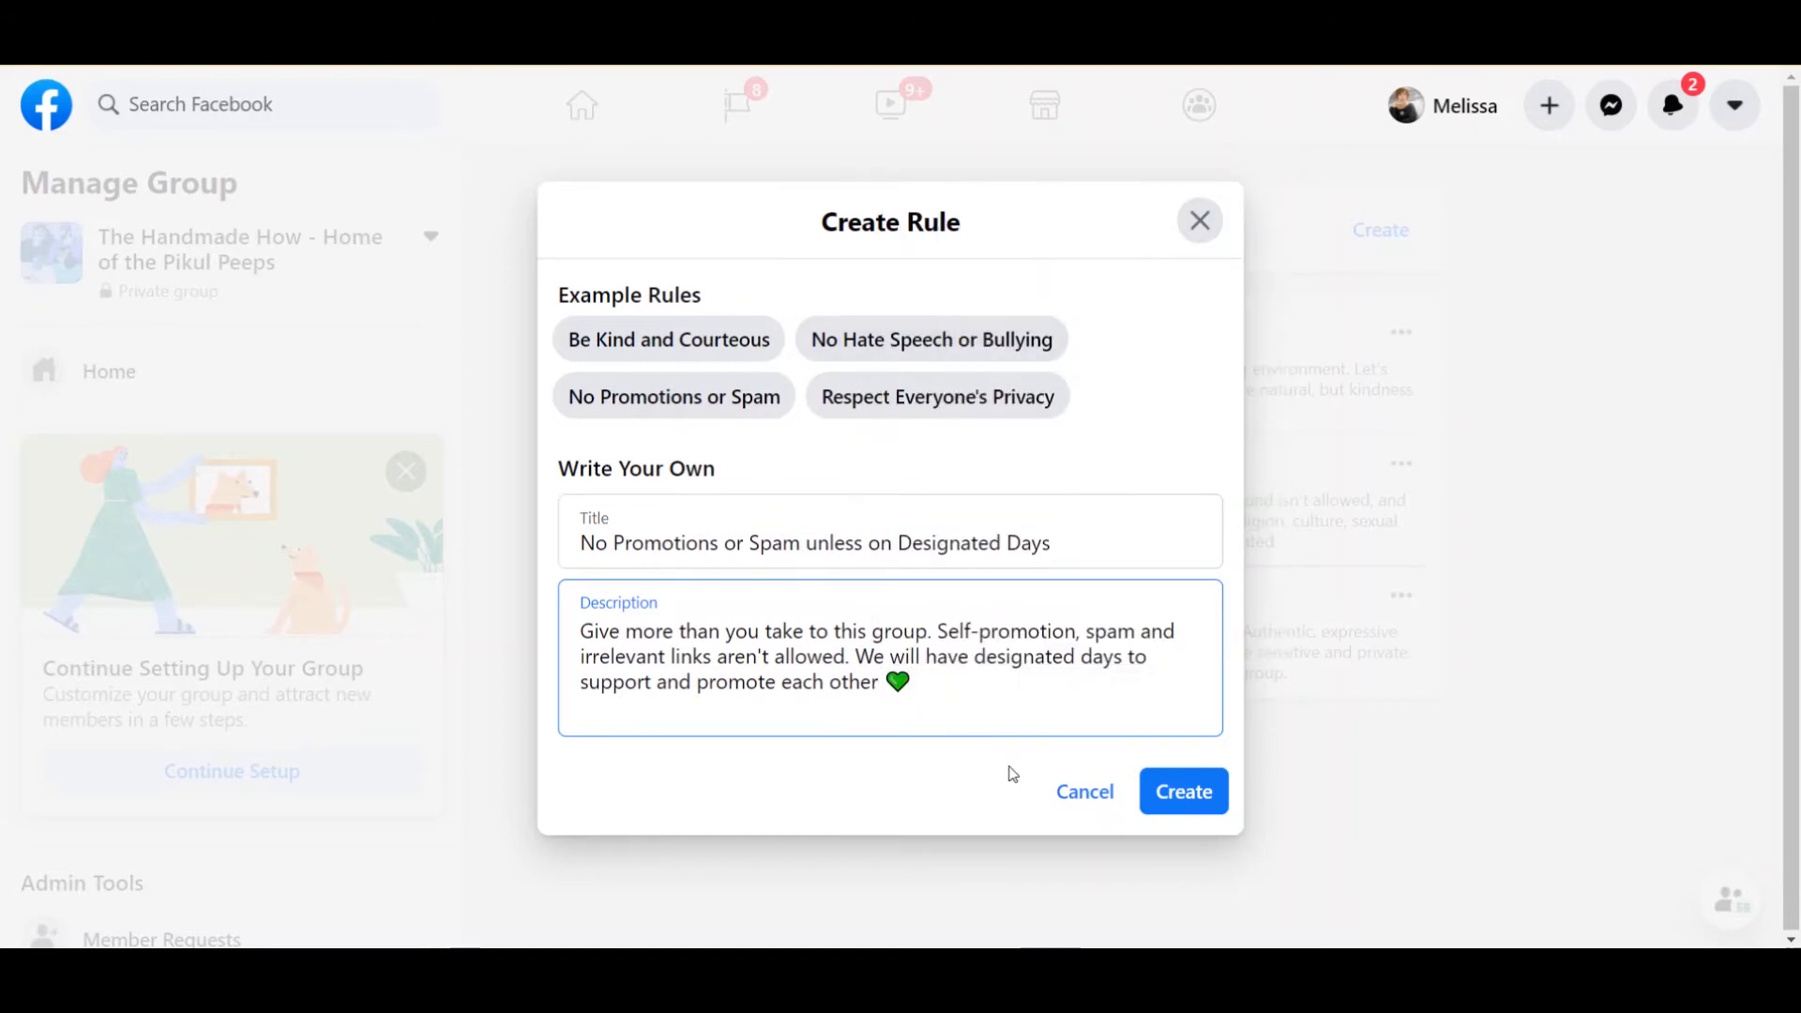
click(1200, 794)
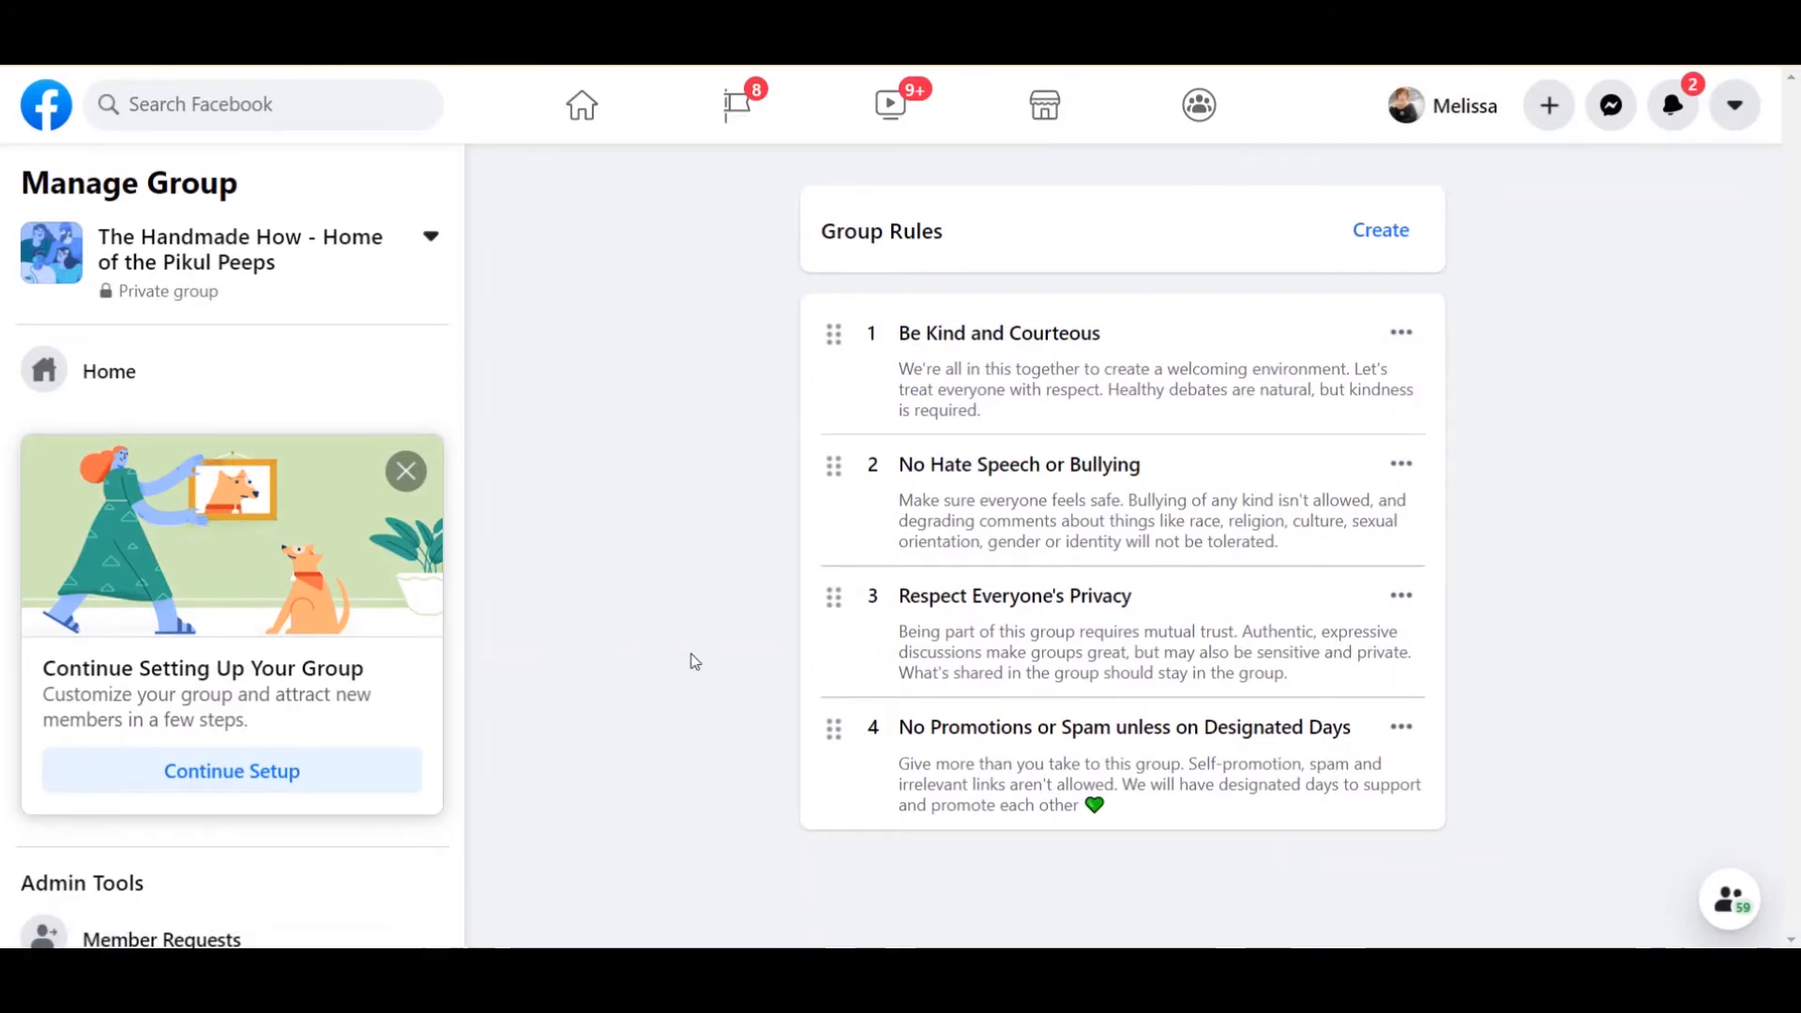
Review the group's automatic member approvals, pending posts with their sort options, and post topics.
scroll(229, 868, down, 7)
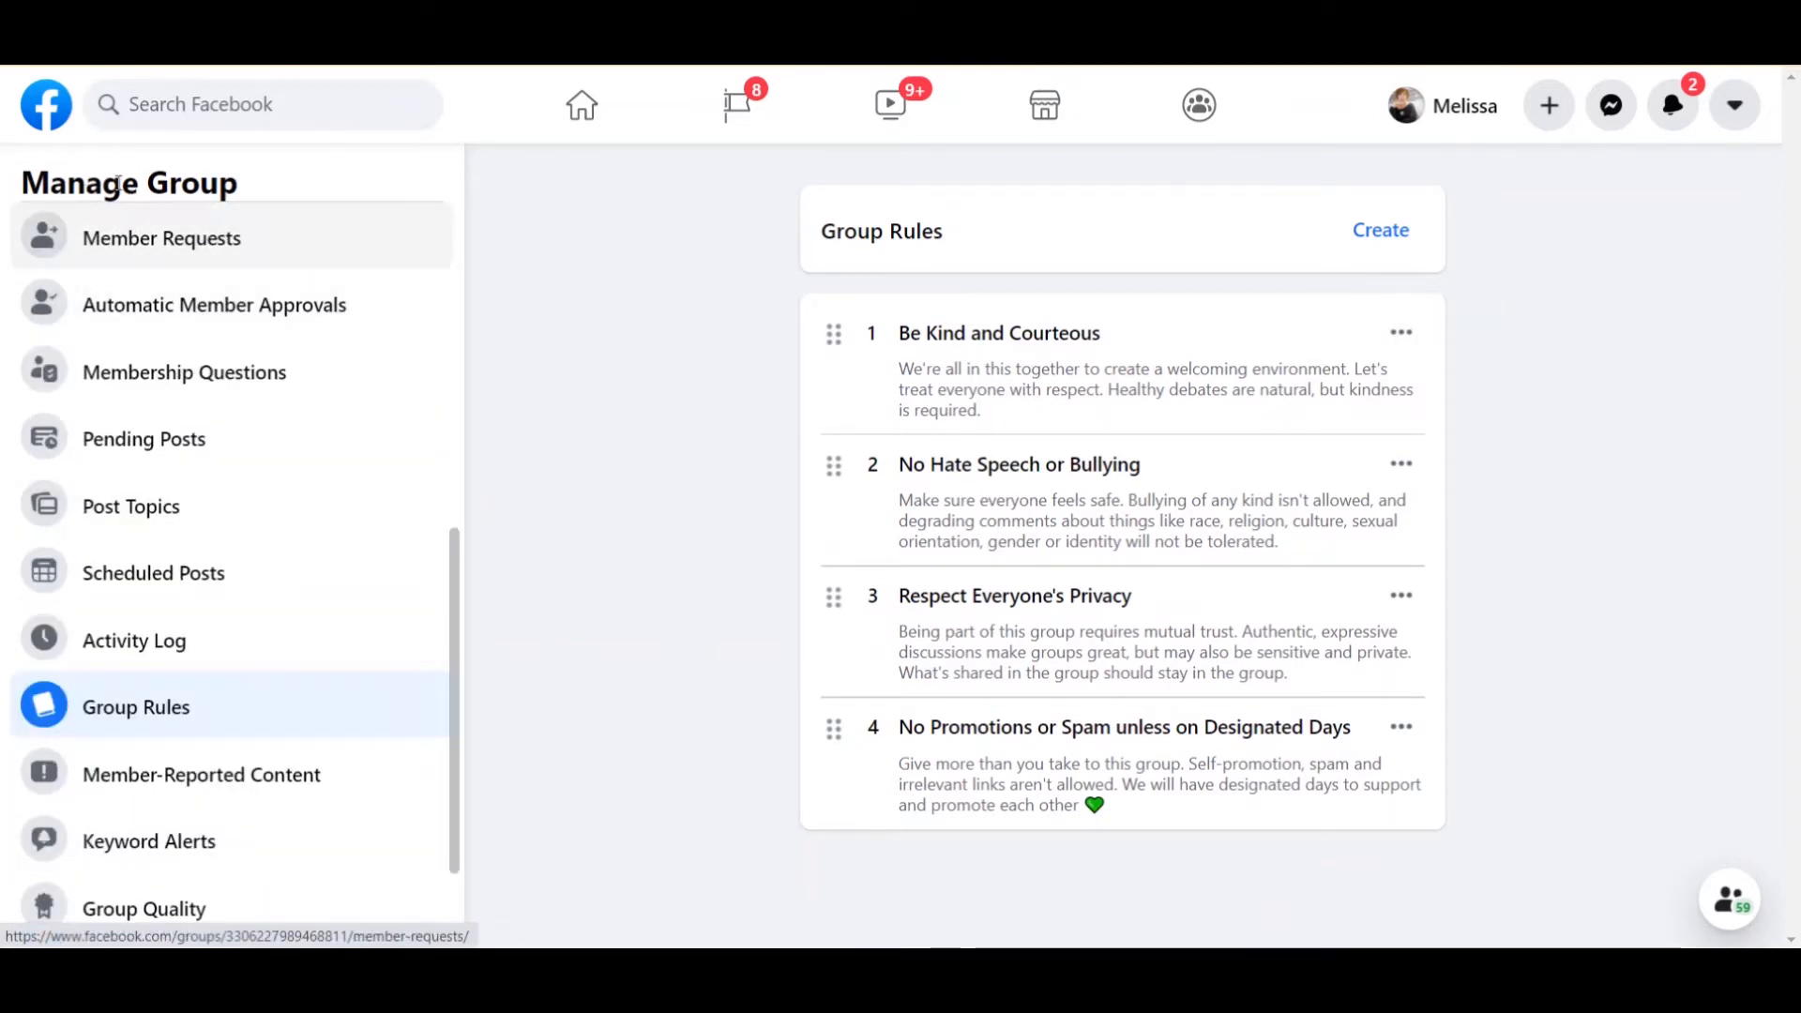
click(88, 314)
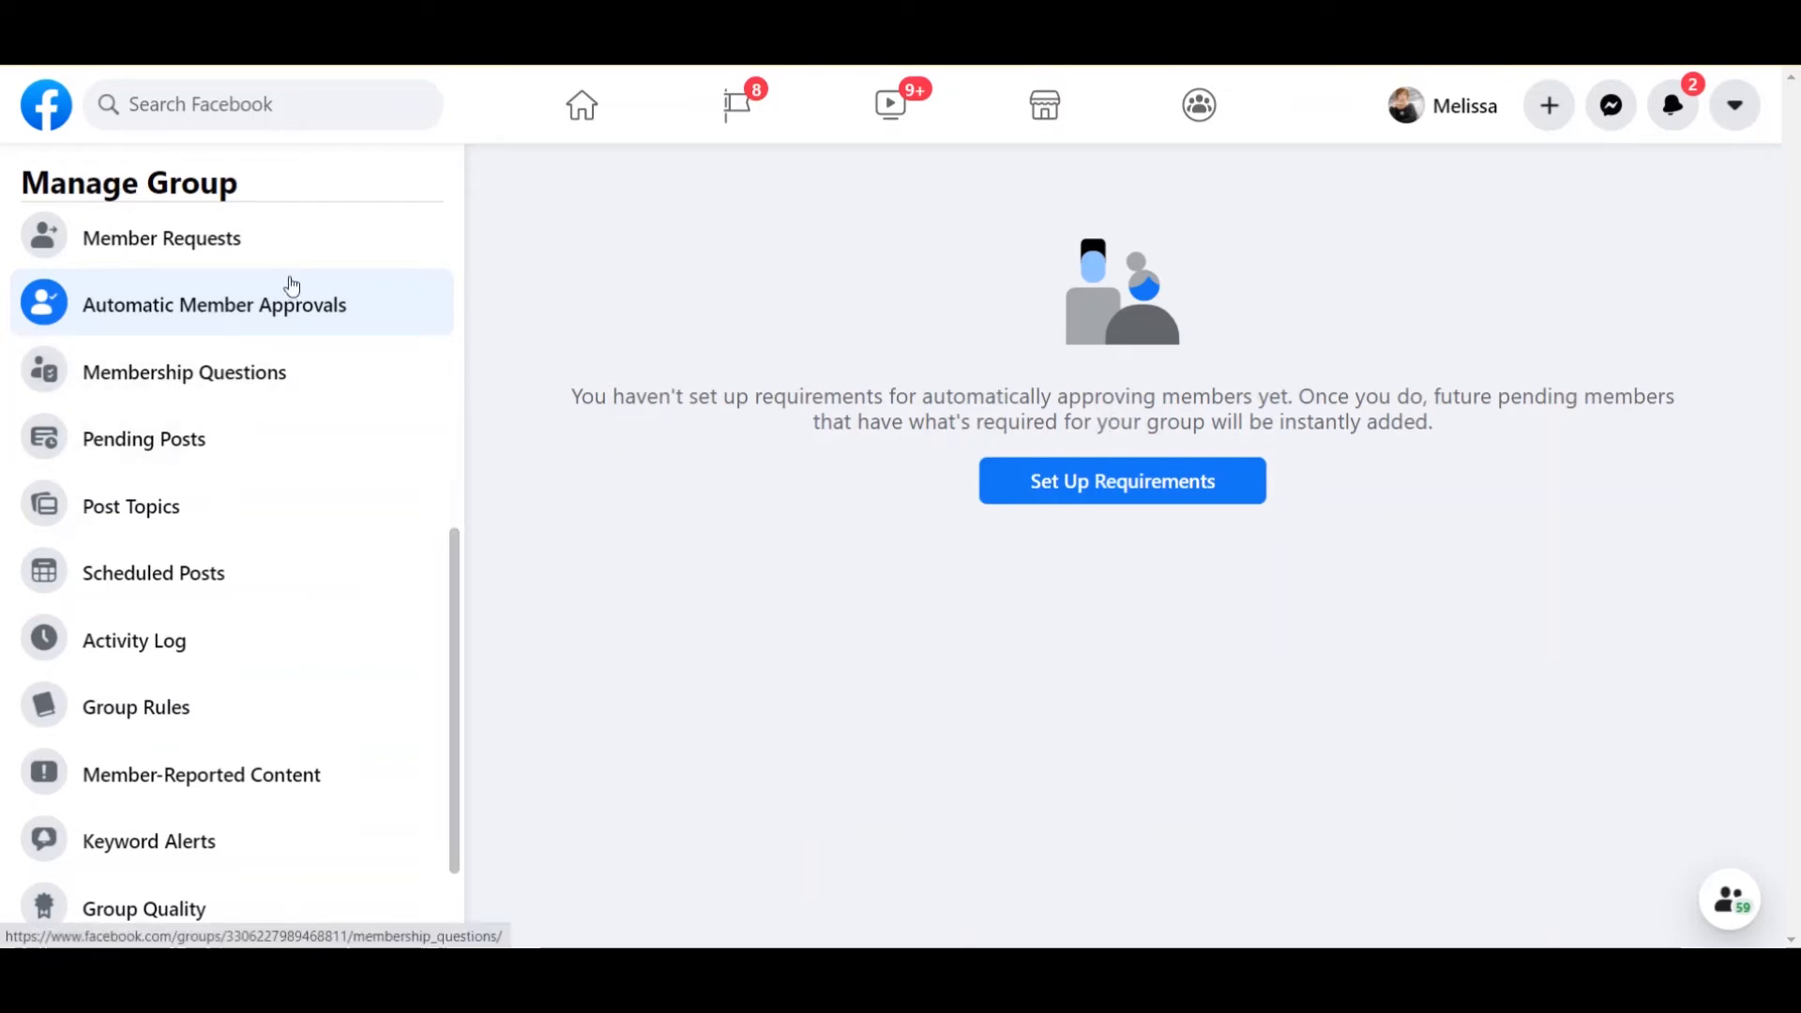
click(145, 441)
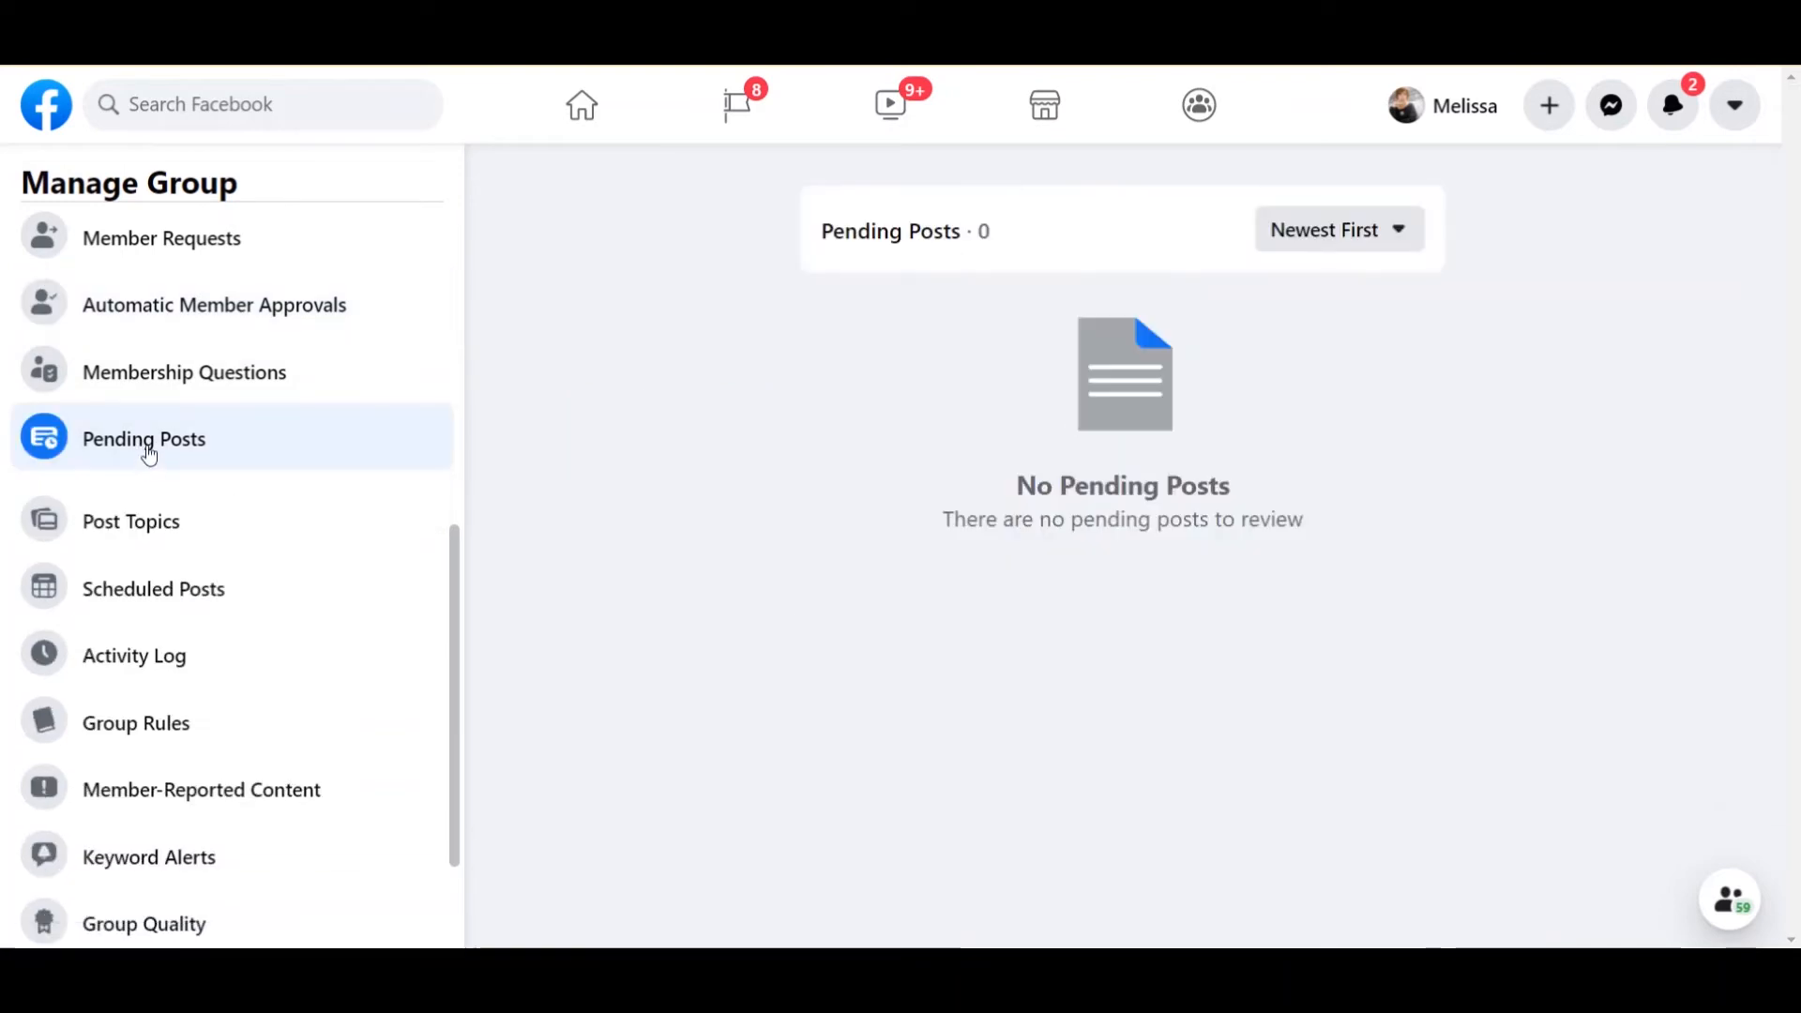
click(1404, 242)
click(1404, 236)
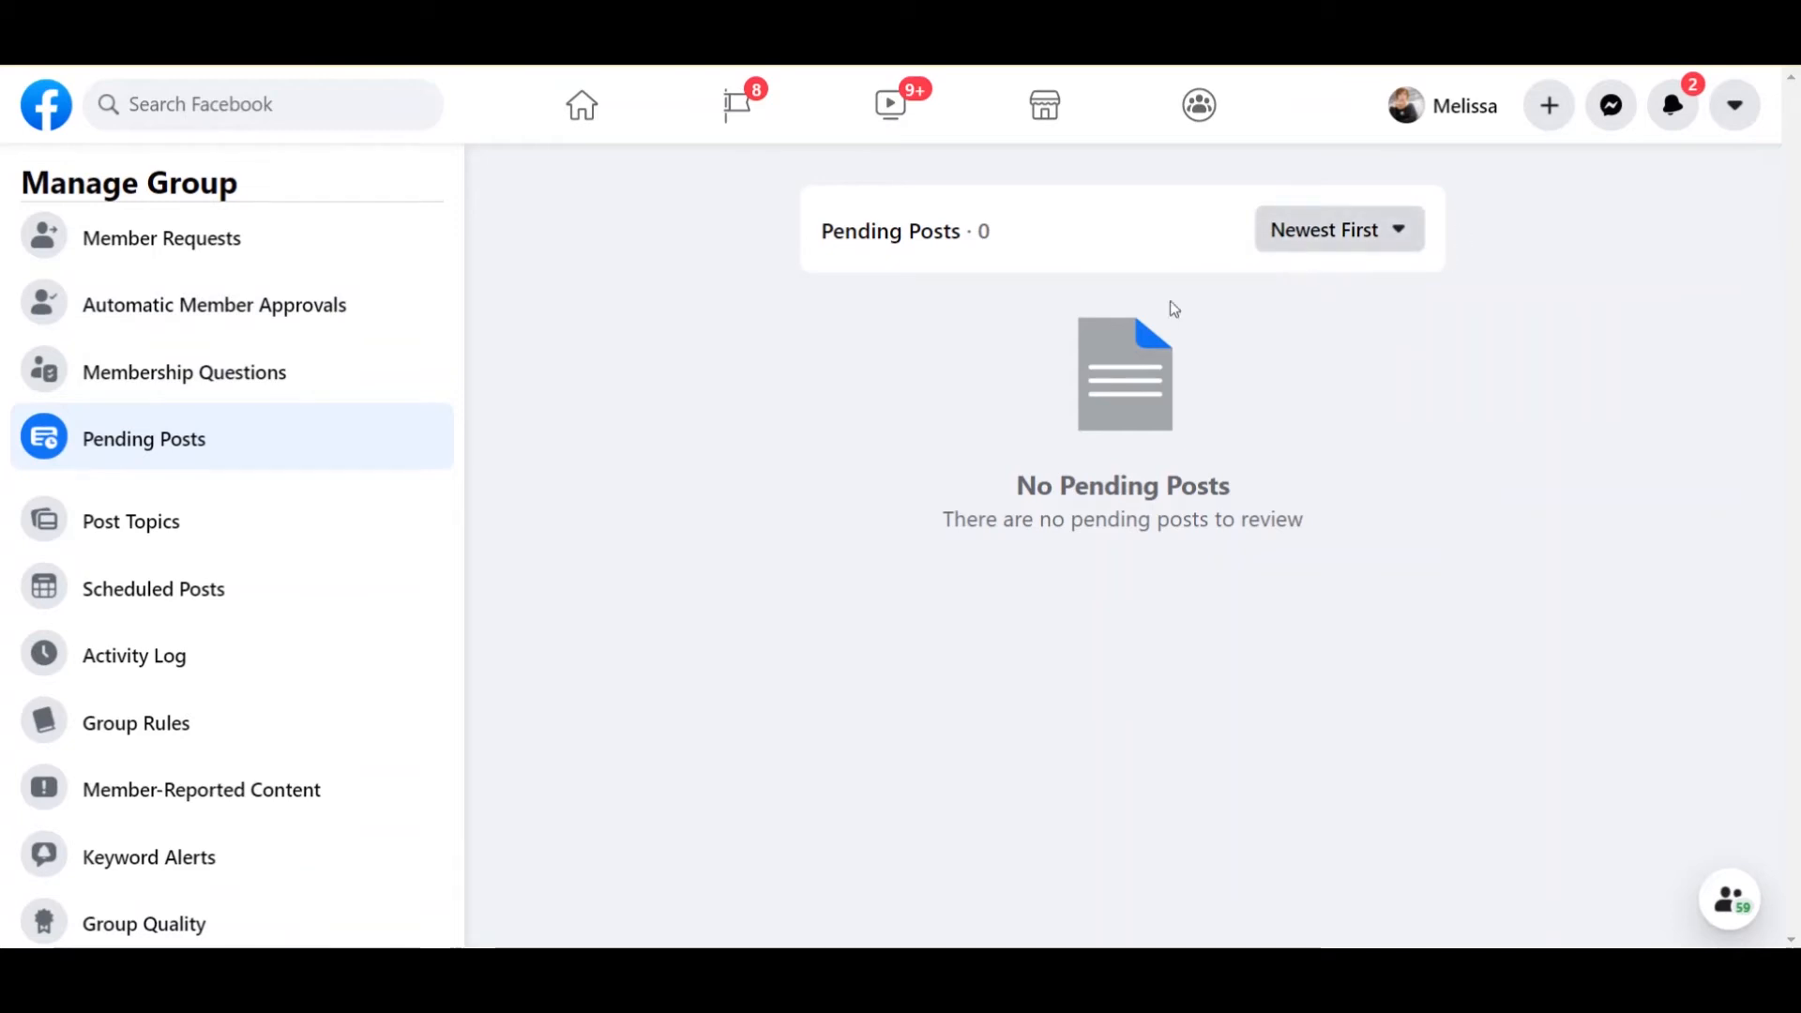
click(218, 518)
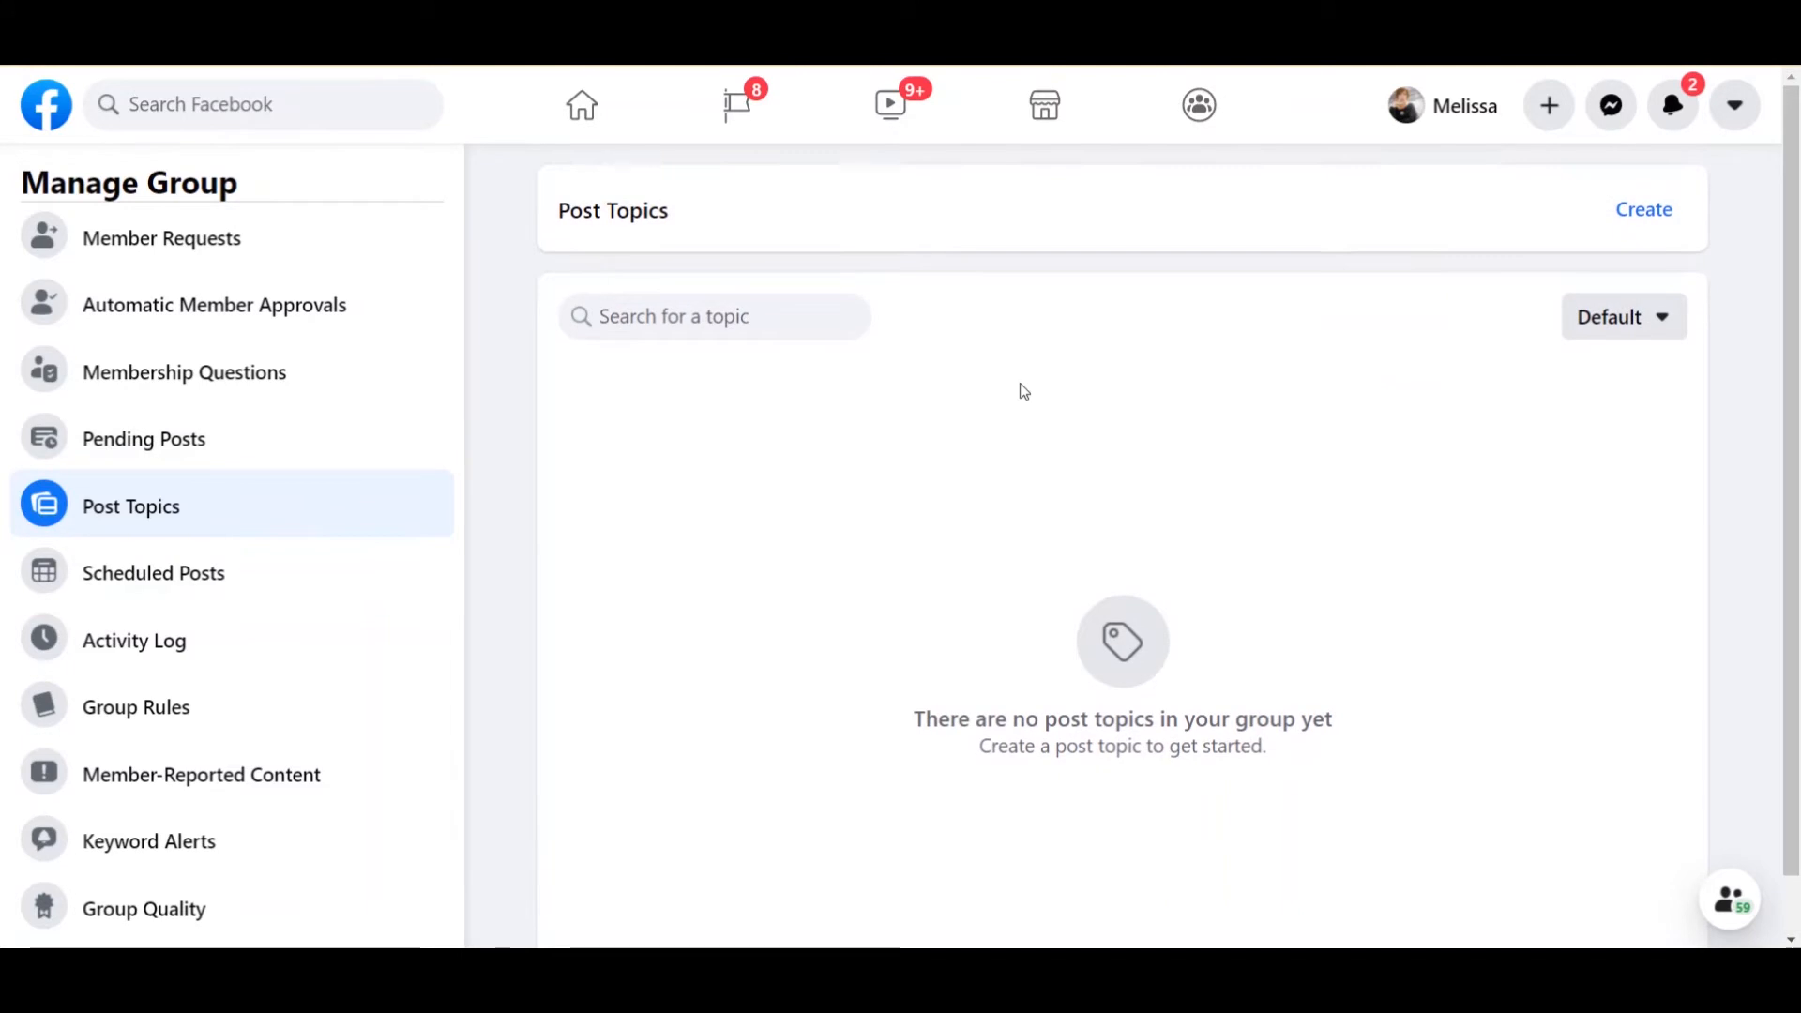
Start a post from the scheduled posts page, reading "Welcome to the" followed by the "Home of the" part of the group's name.
click(203, 579)
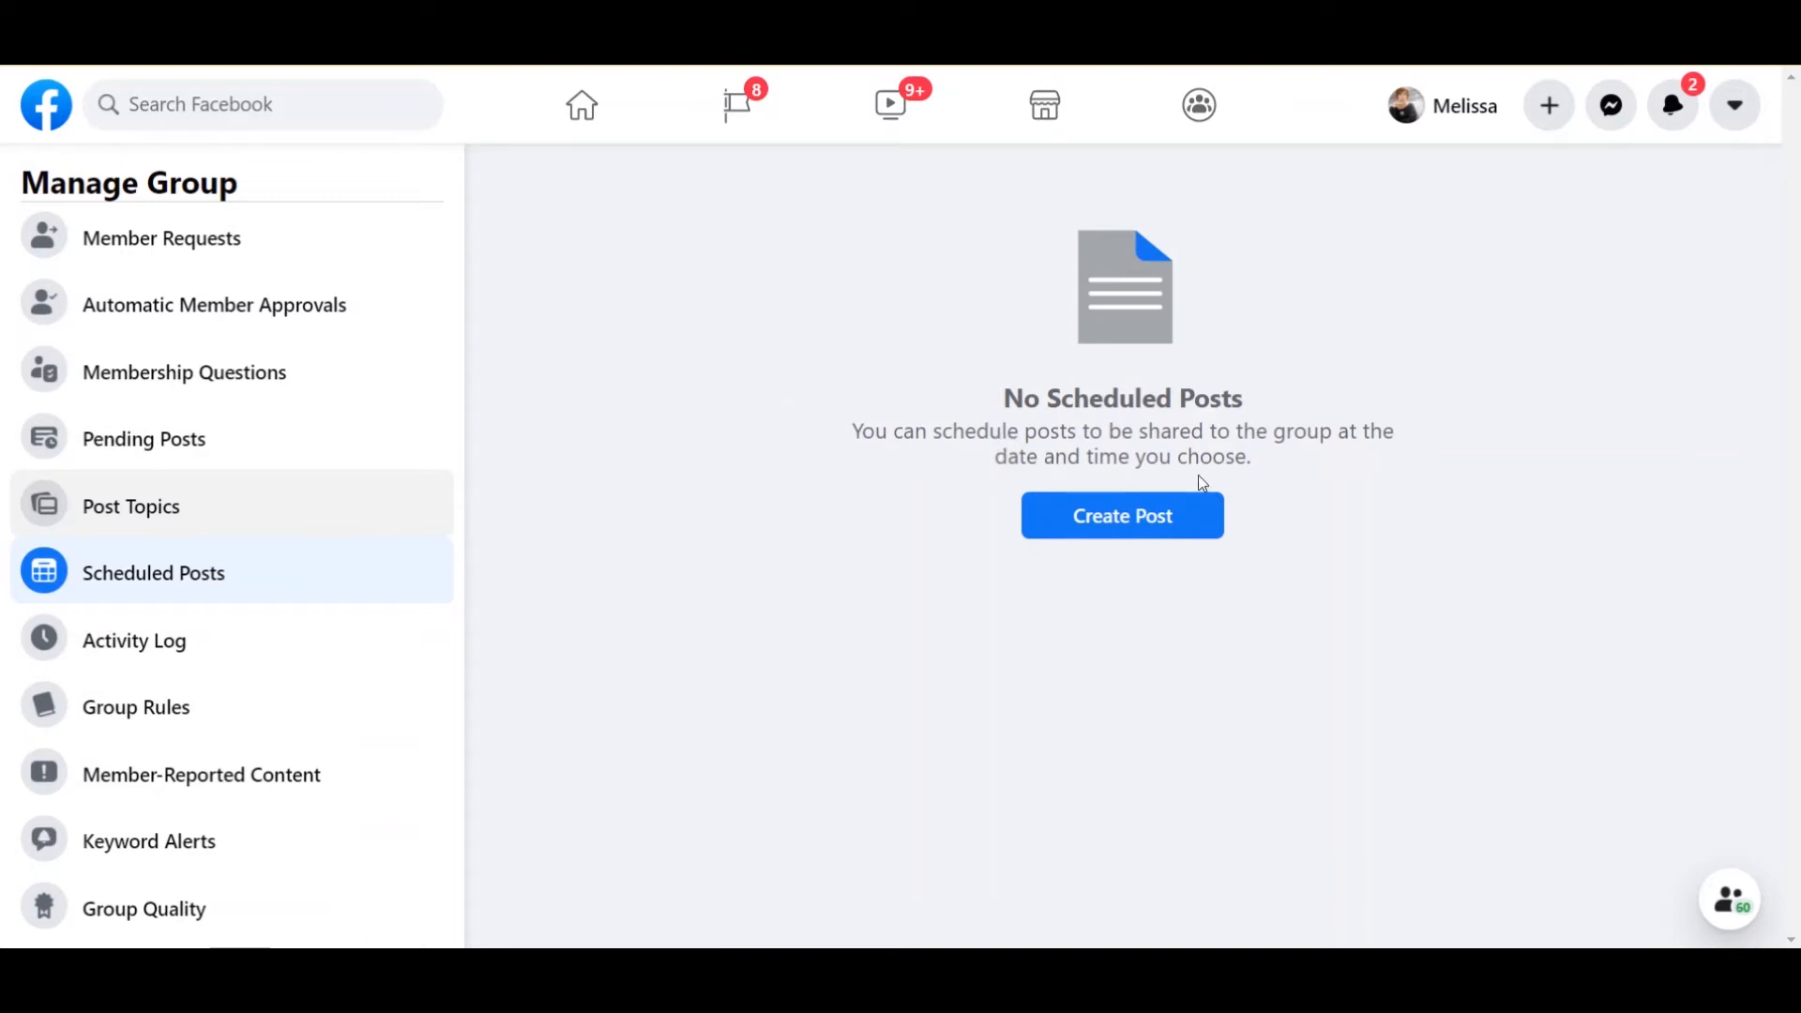
click(1189, 516)
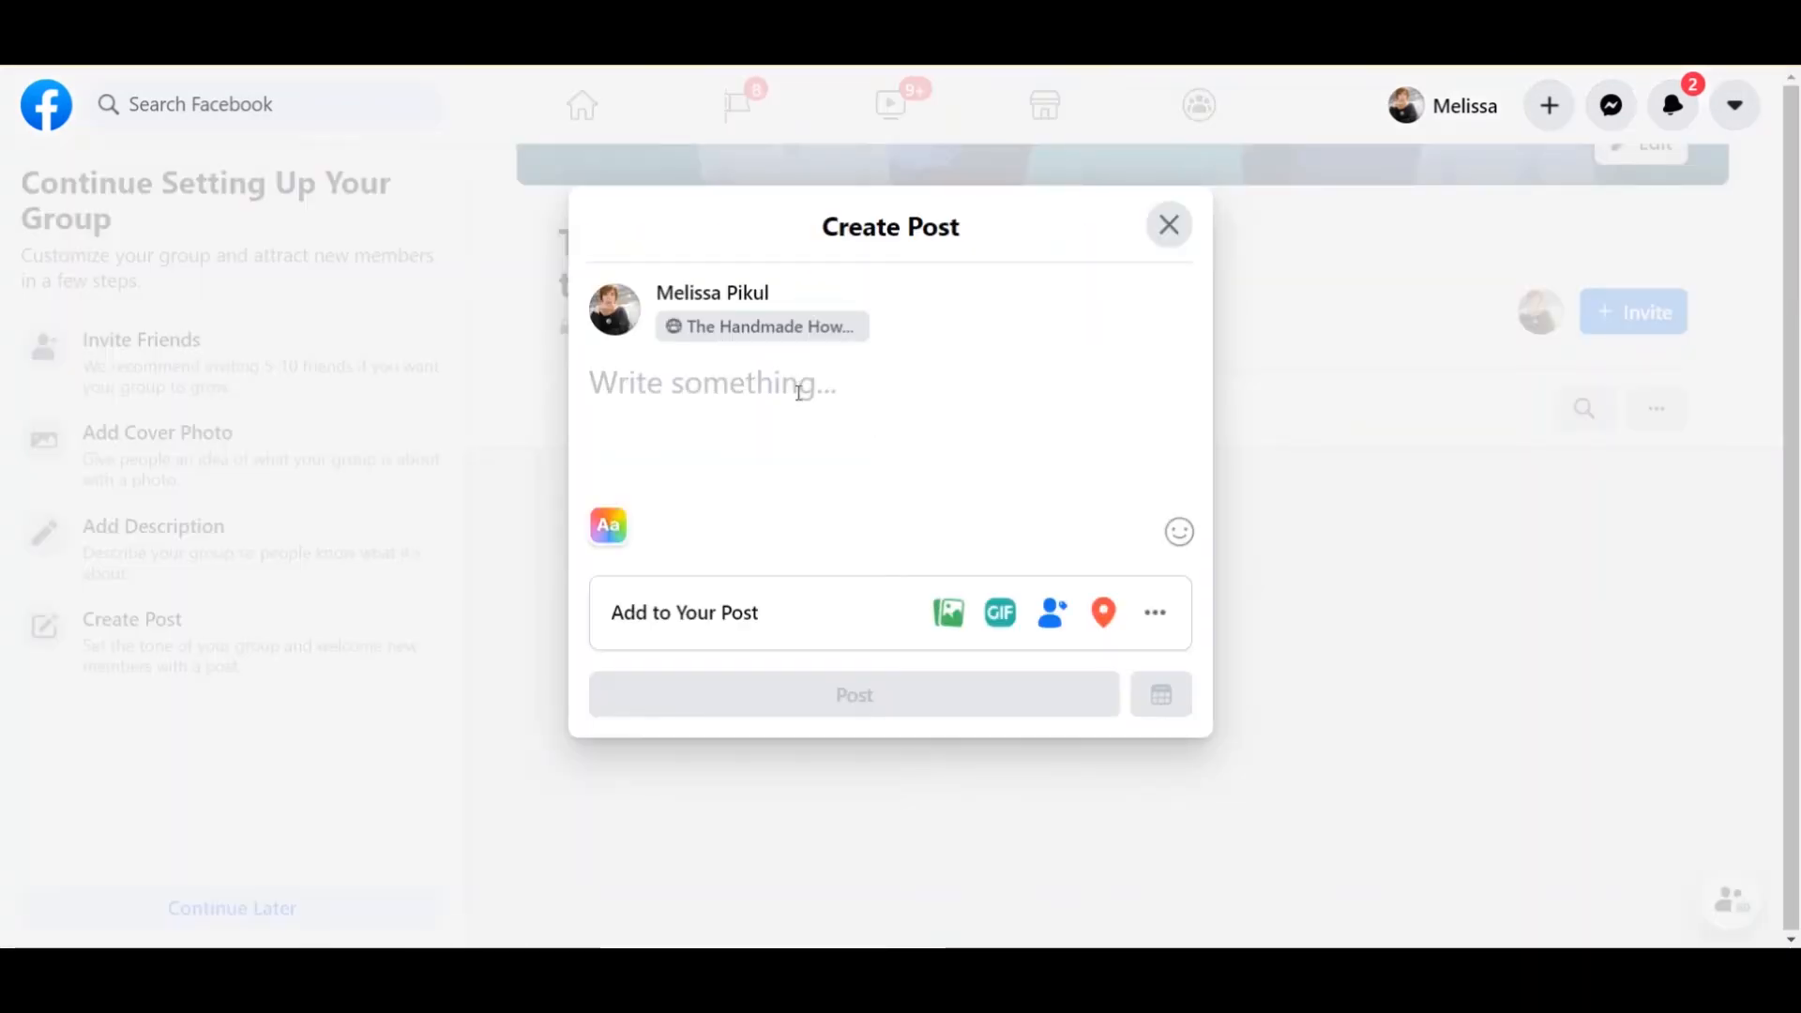
text(We)
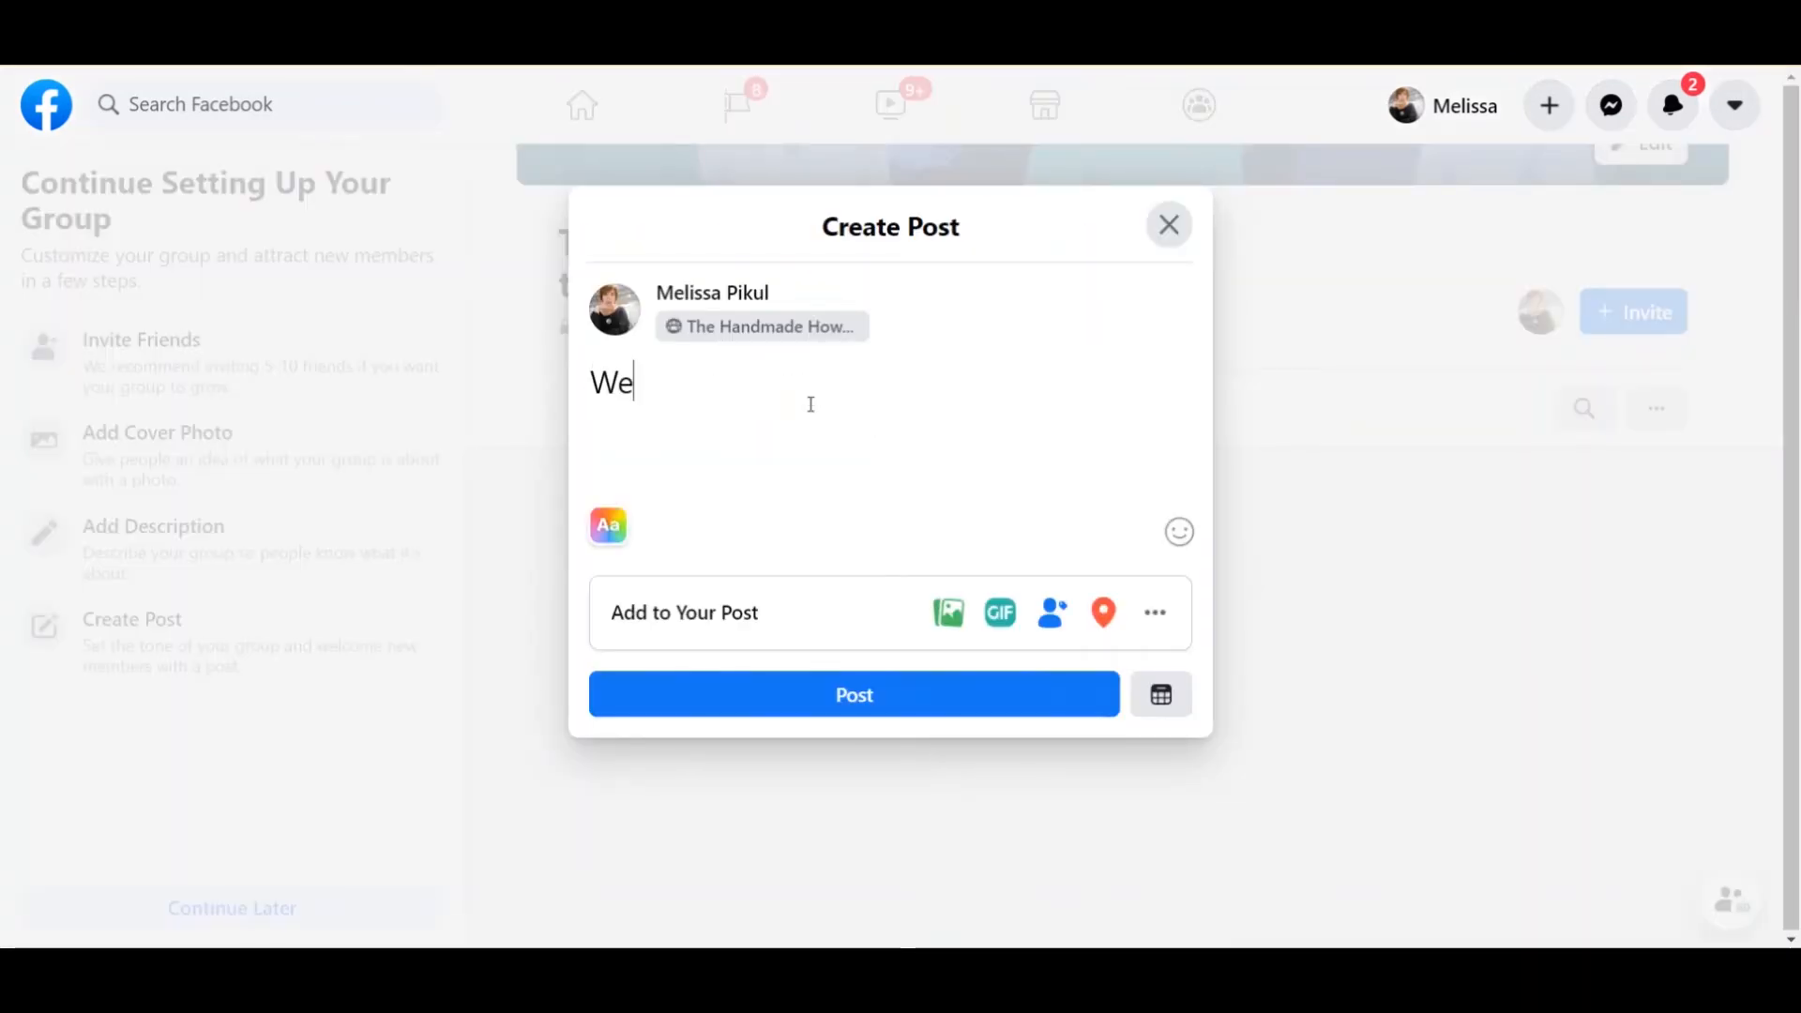
text(lcome to the )
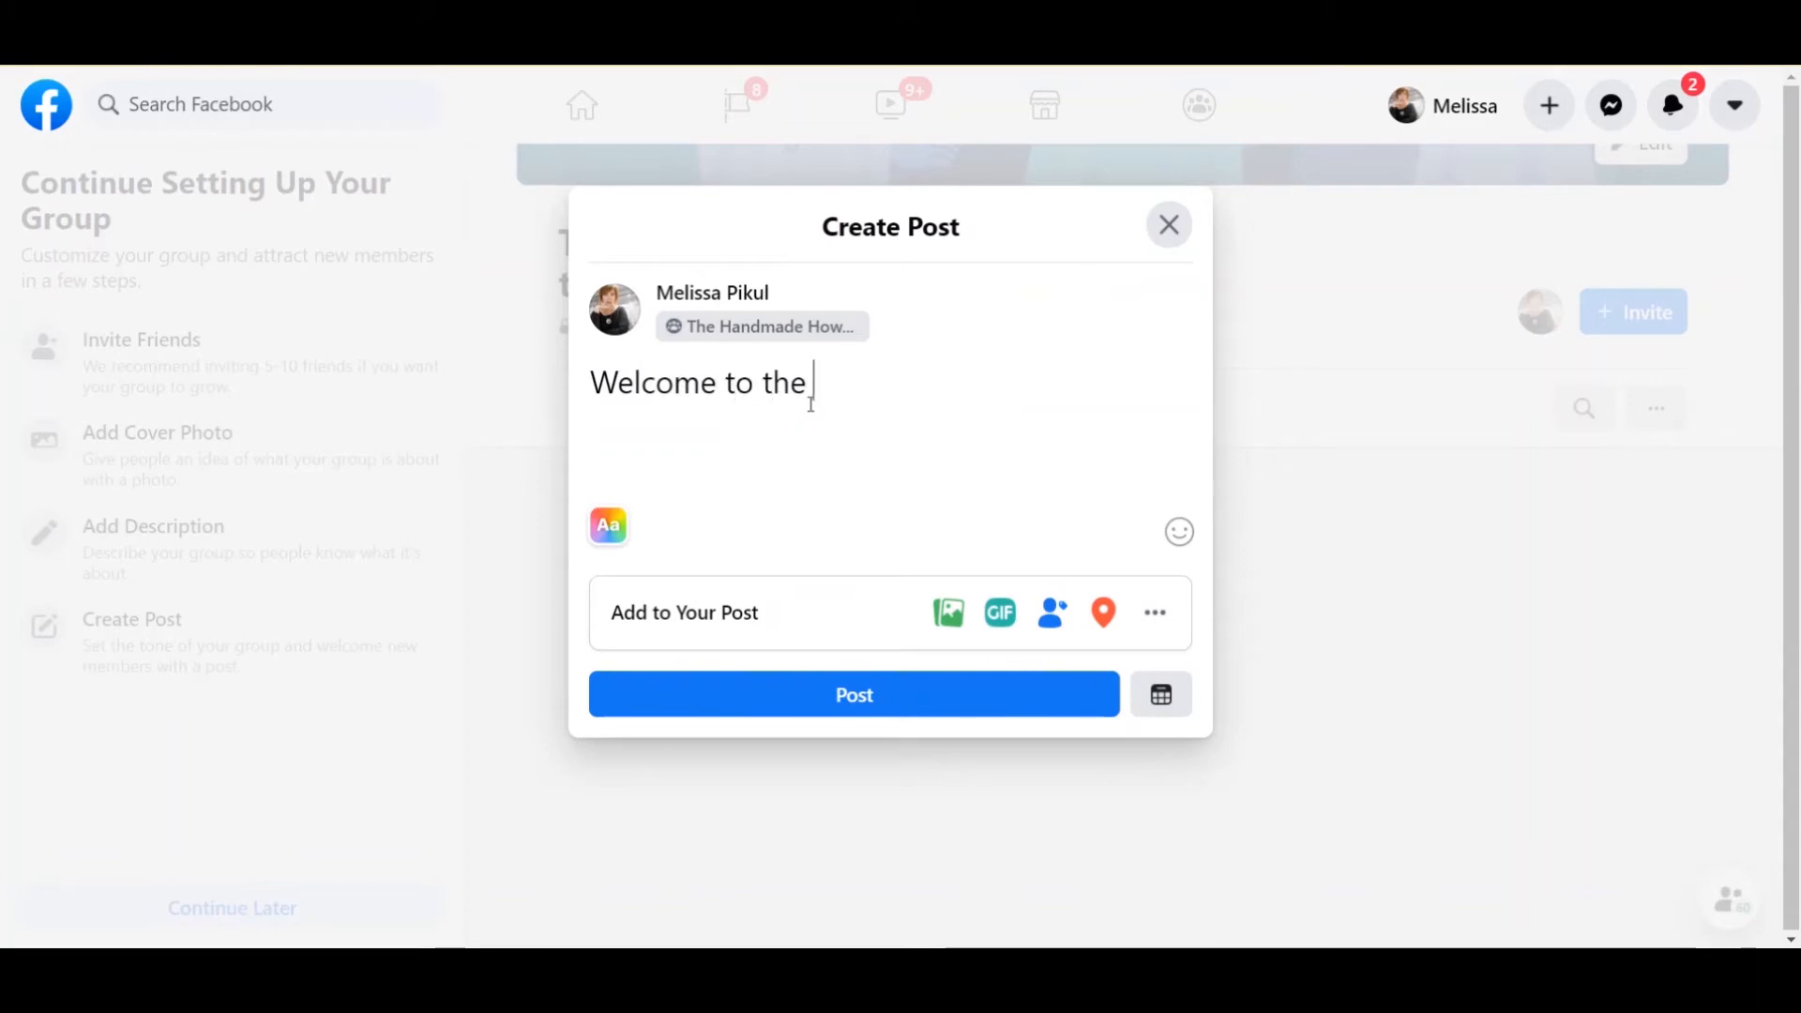
text(Home of the Pi)
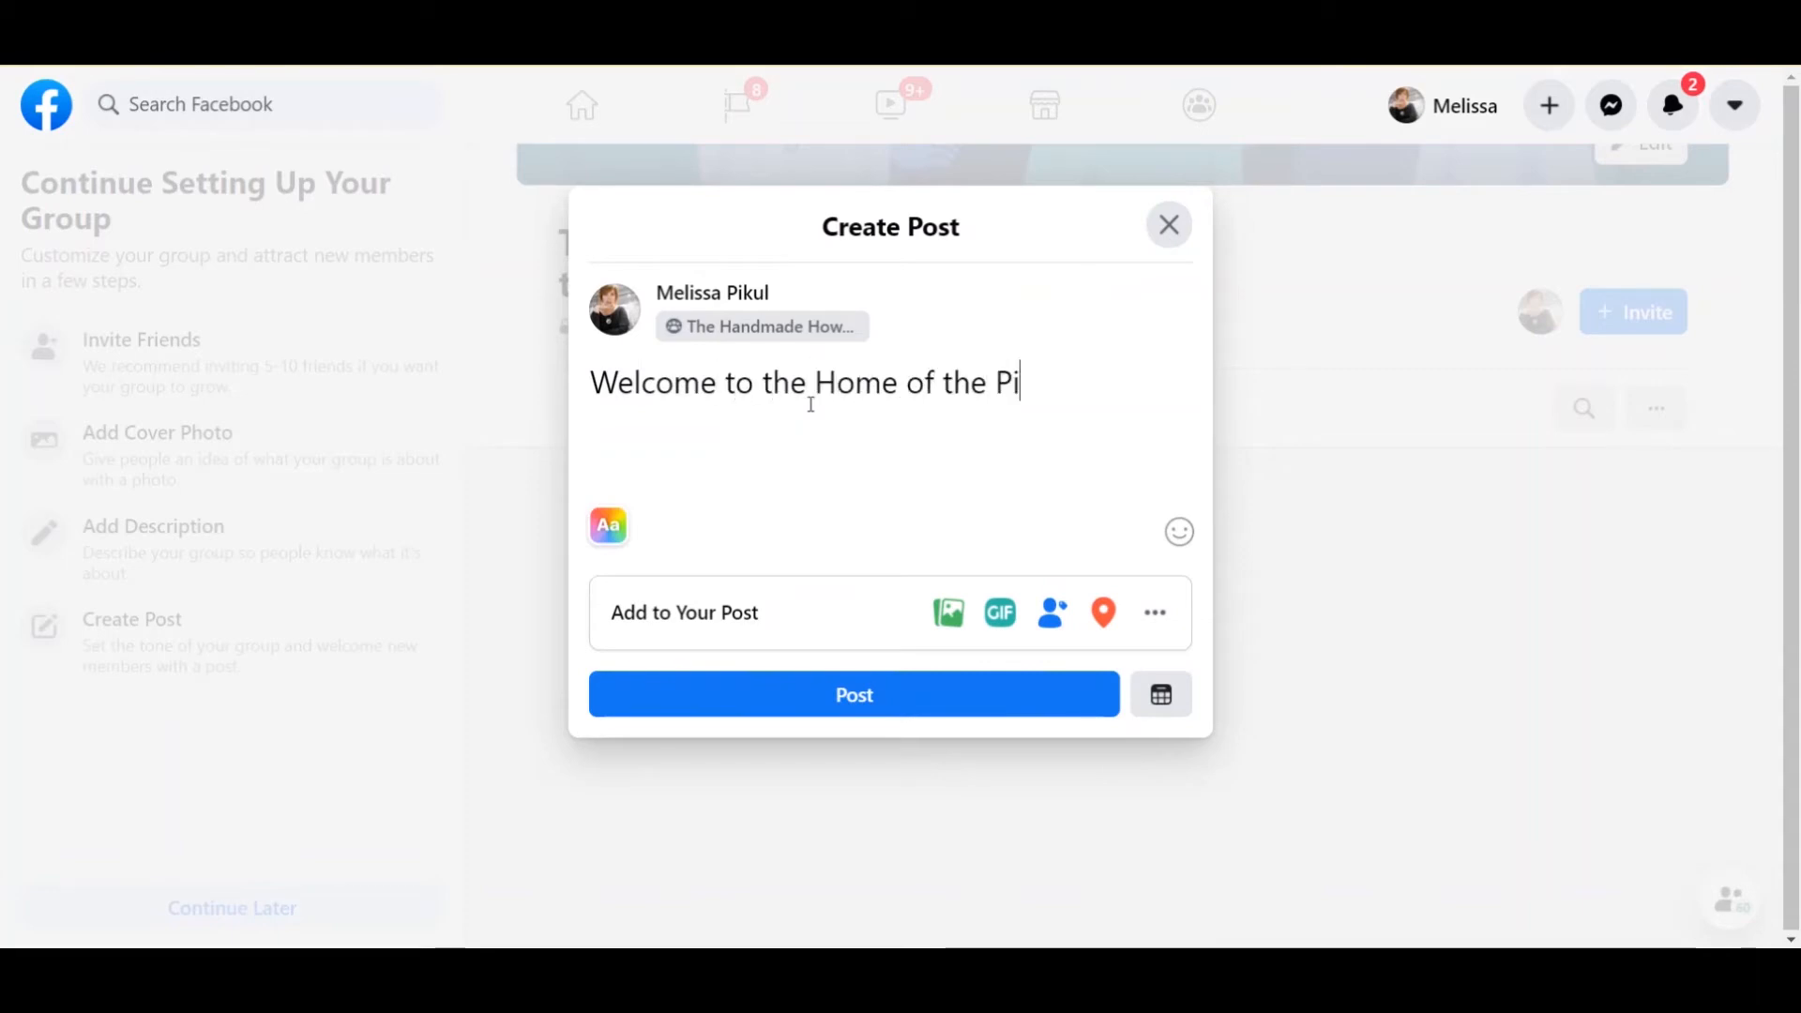
text(kul Peeps)
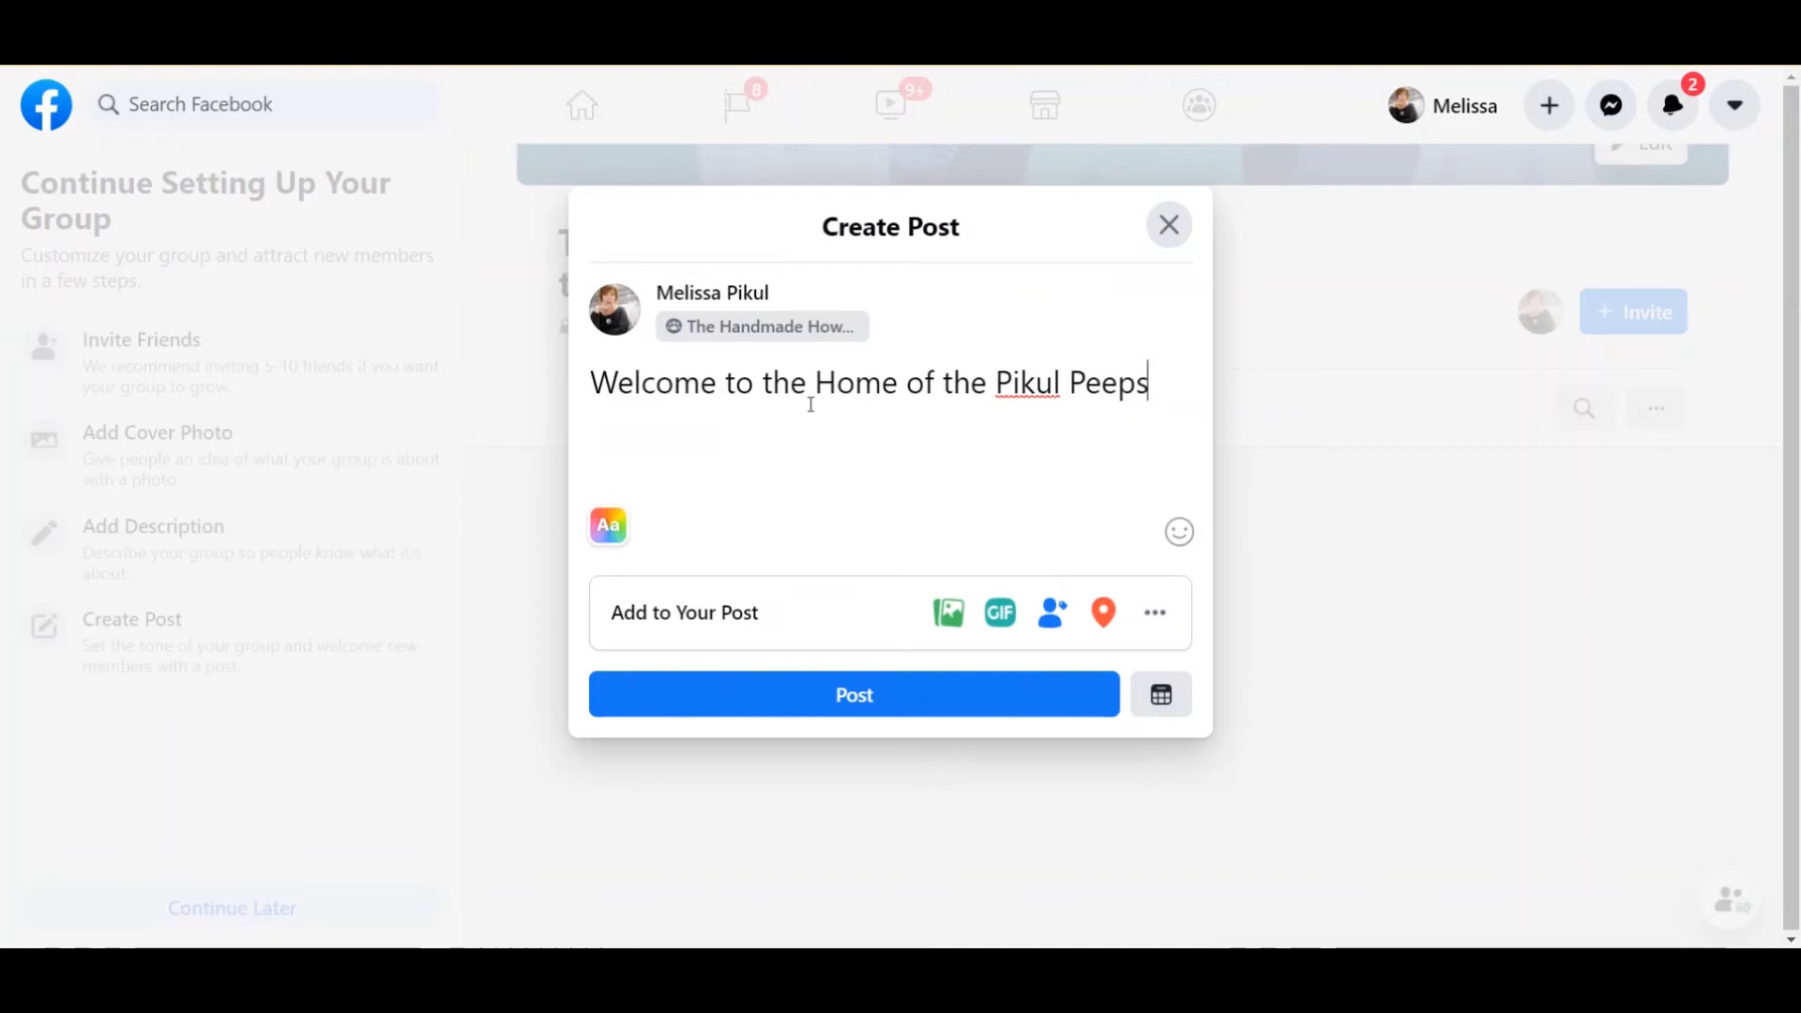
Add a green heart emoji at the end of the welcome post's text.
right_click(1163, 399)
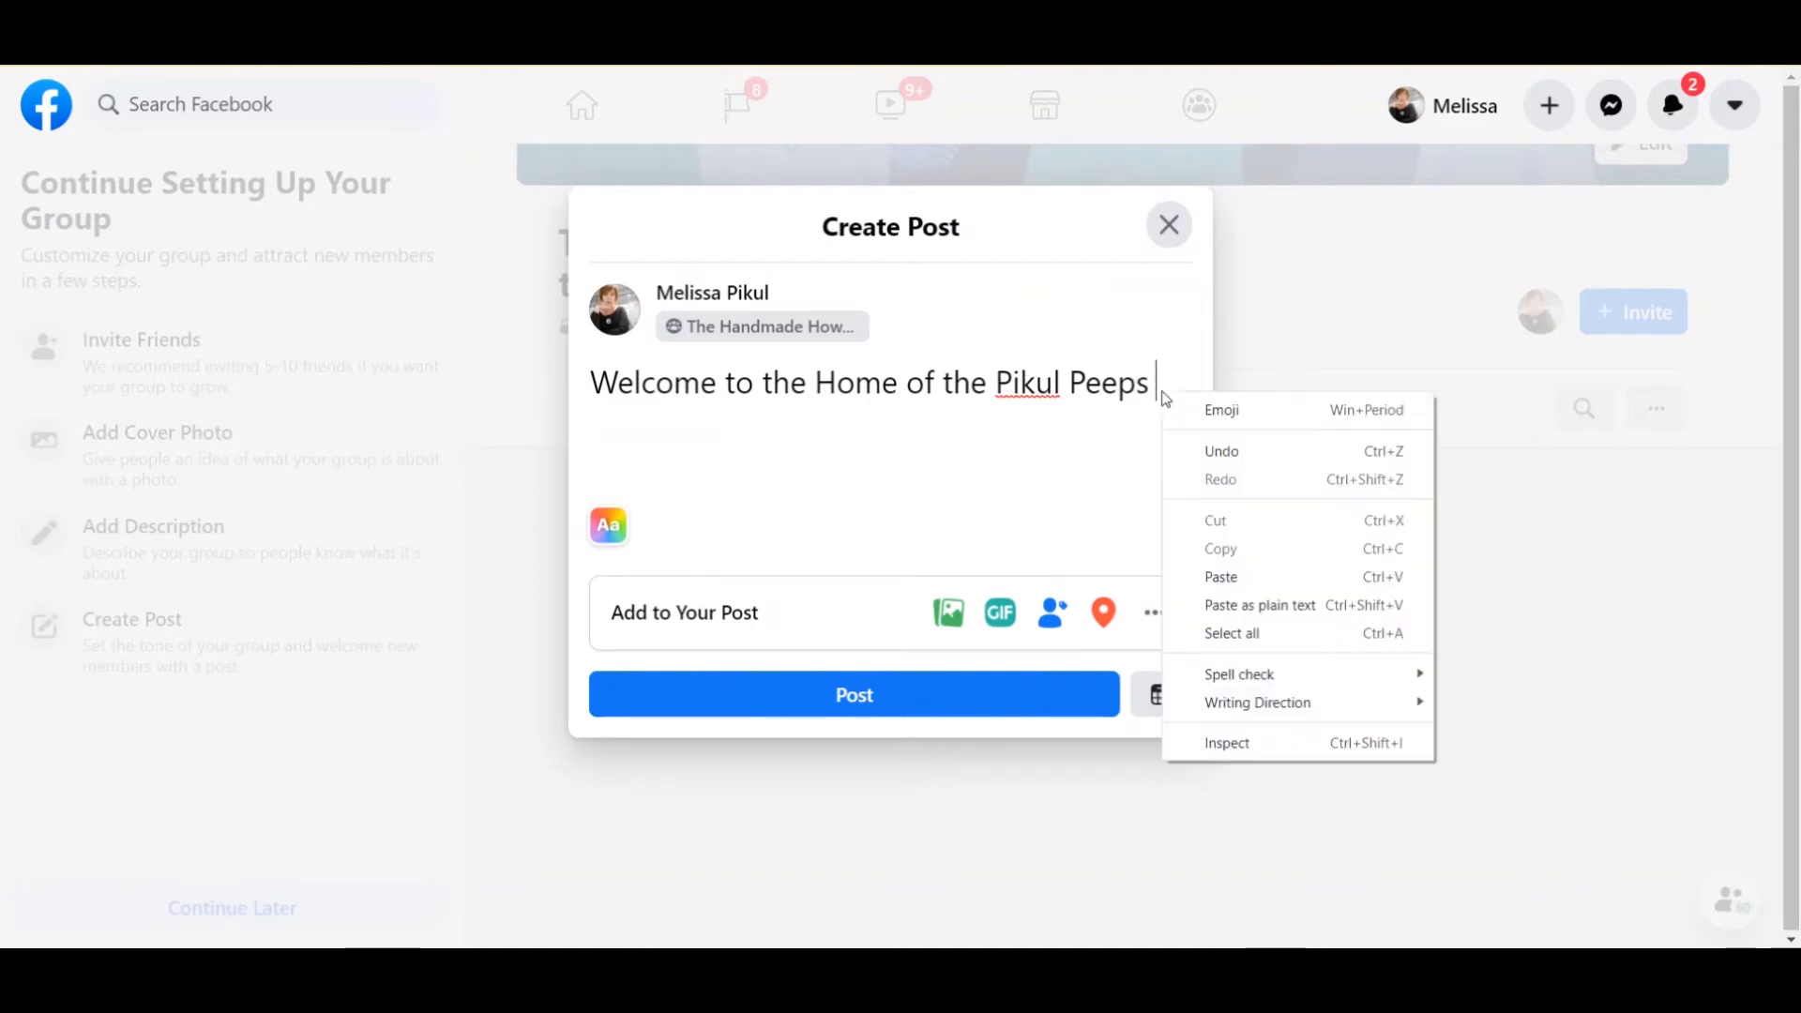
click(1222, 410)
key(Return)
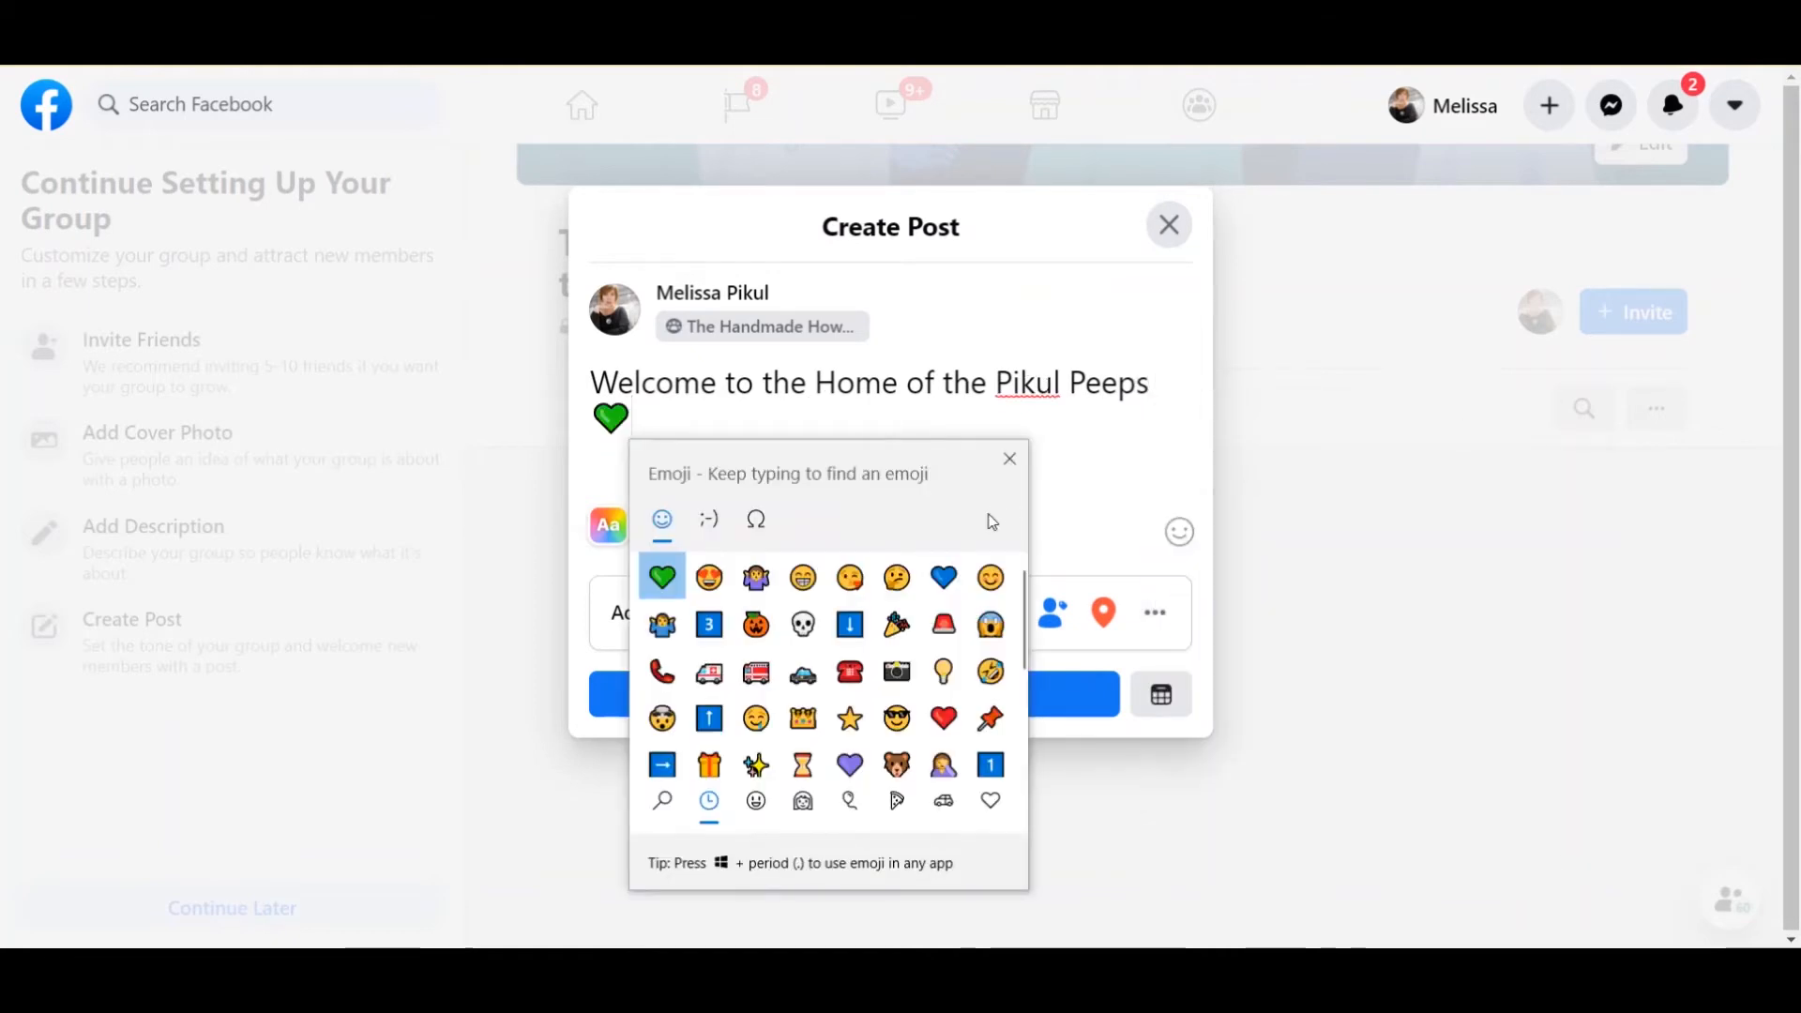
click(1009, 459)
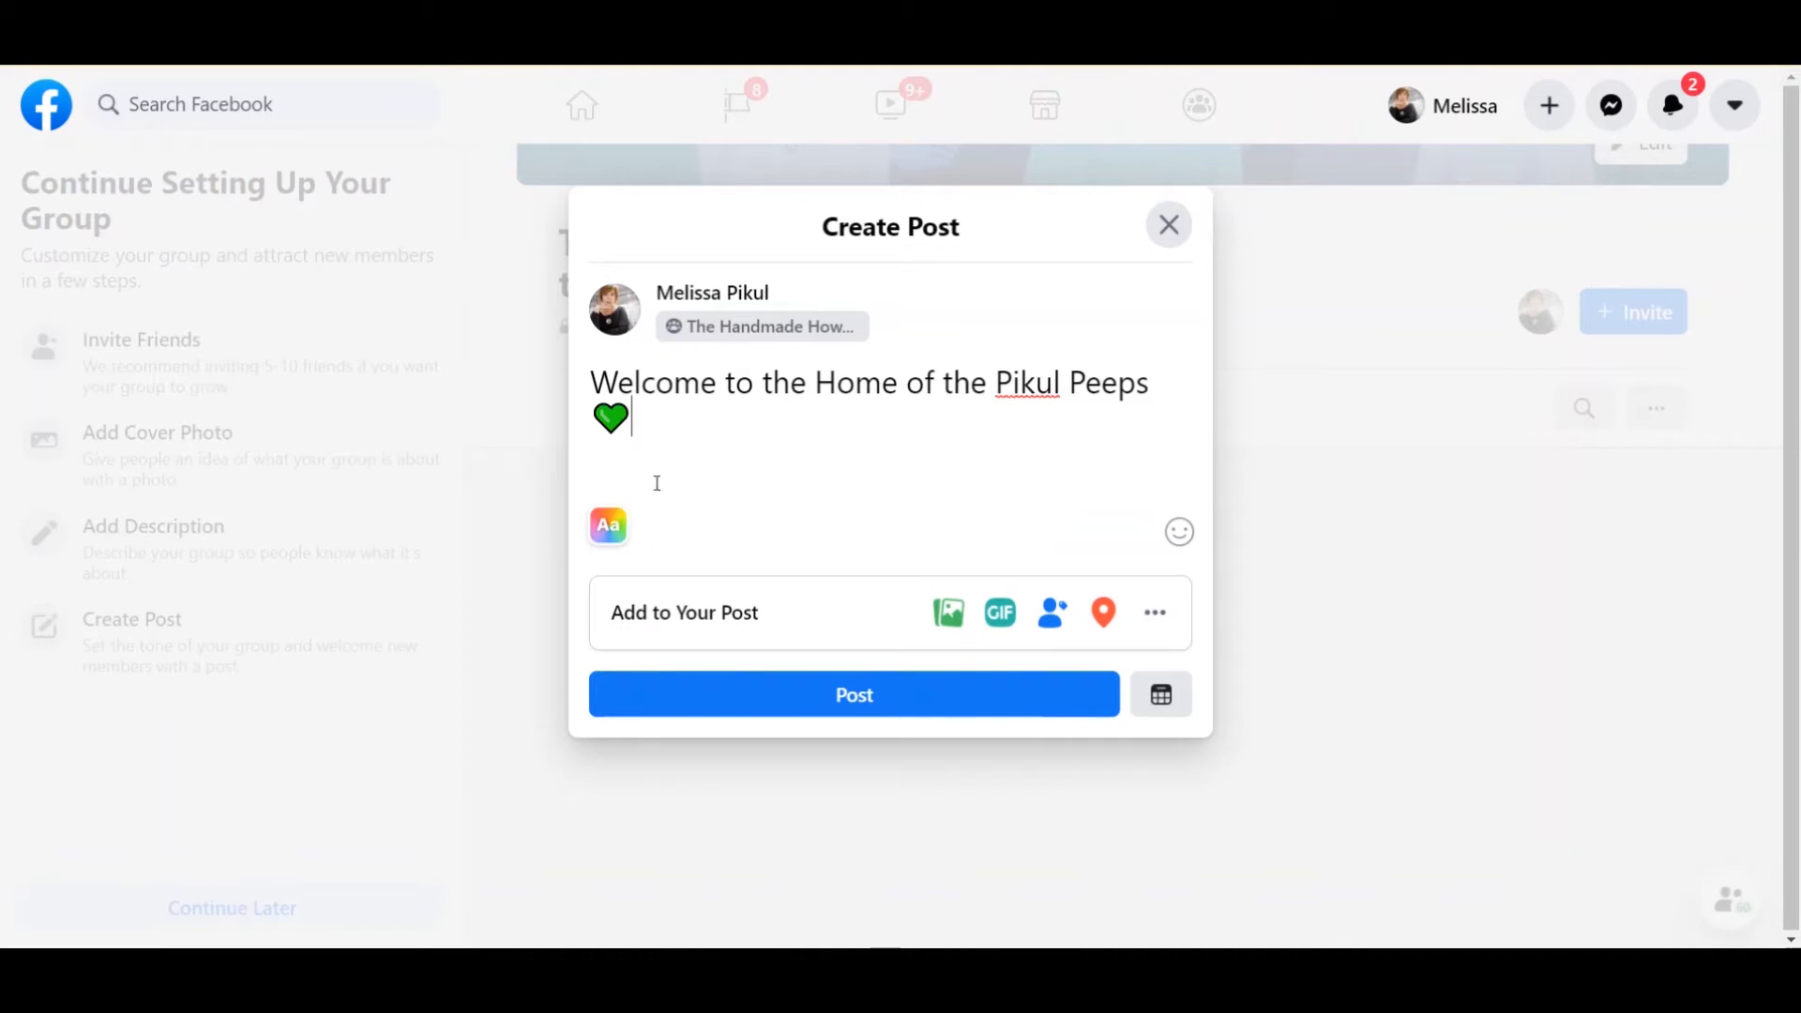
Give the welcome post the dark green leaf-pattern background from the full background collection.
click(608, 527)
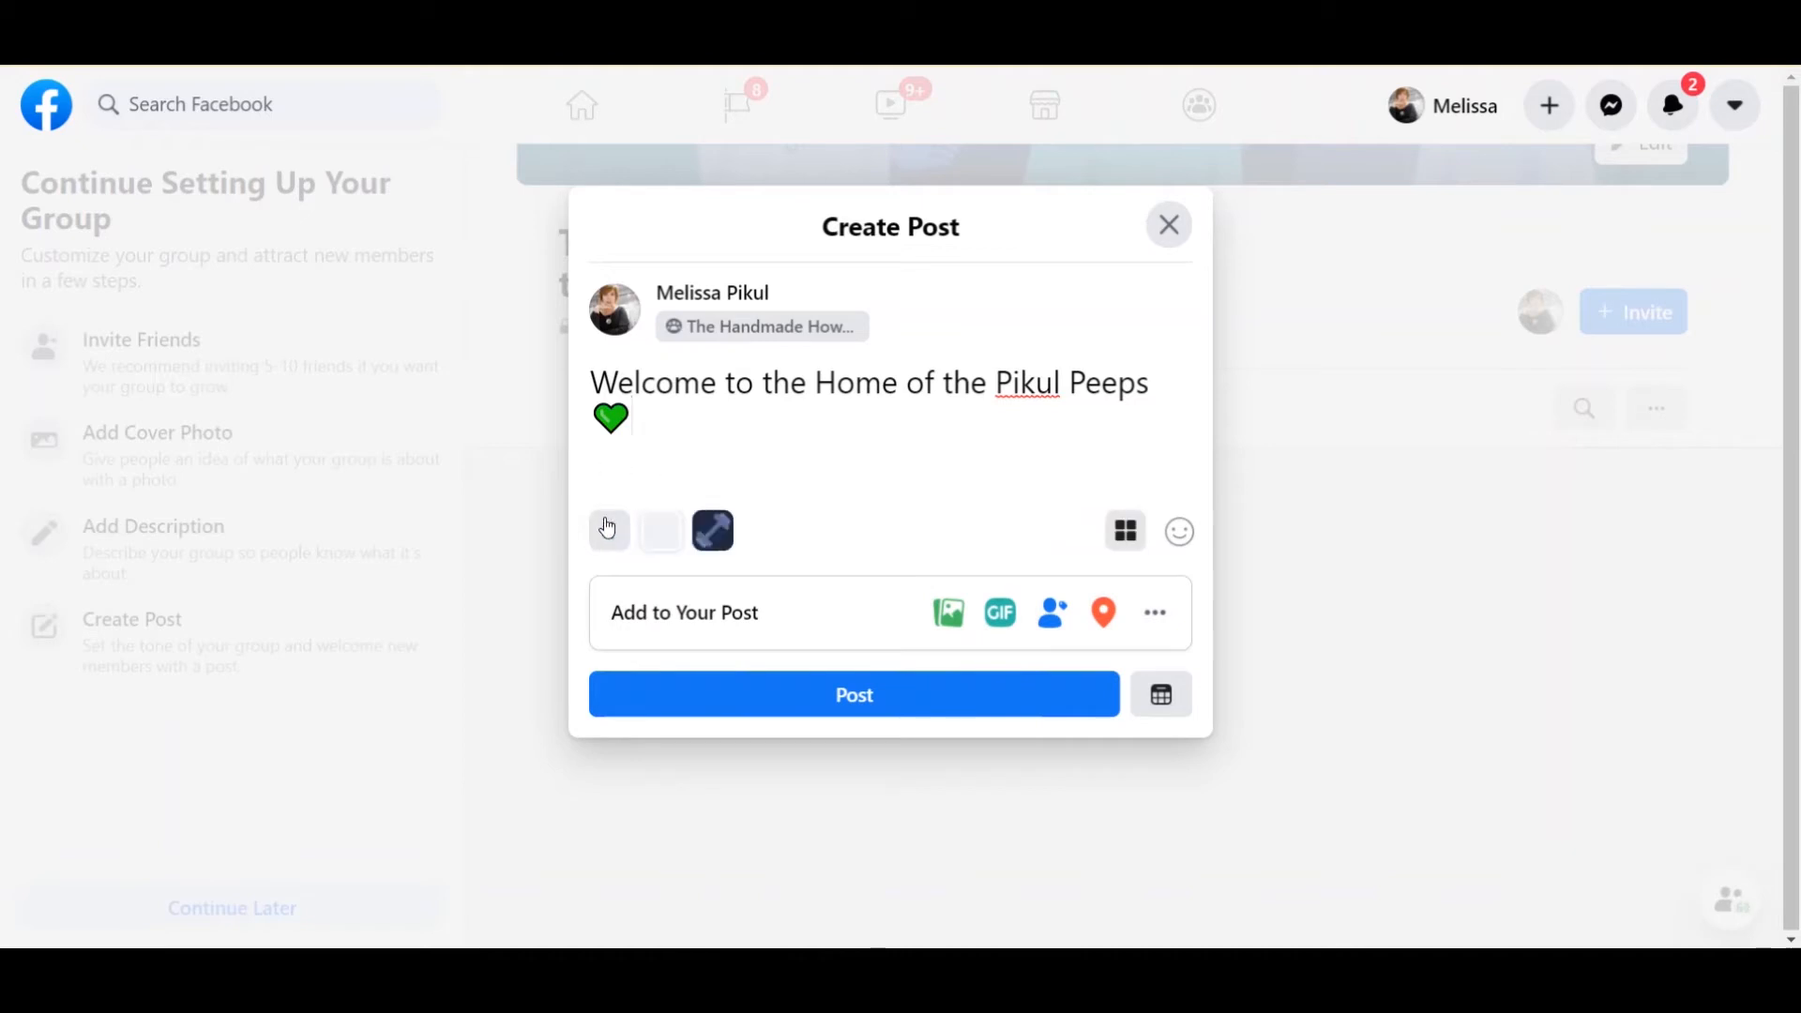
click(854, 544)
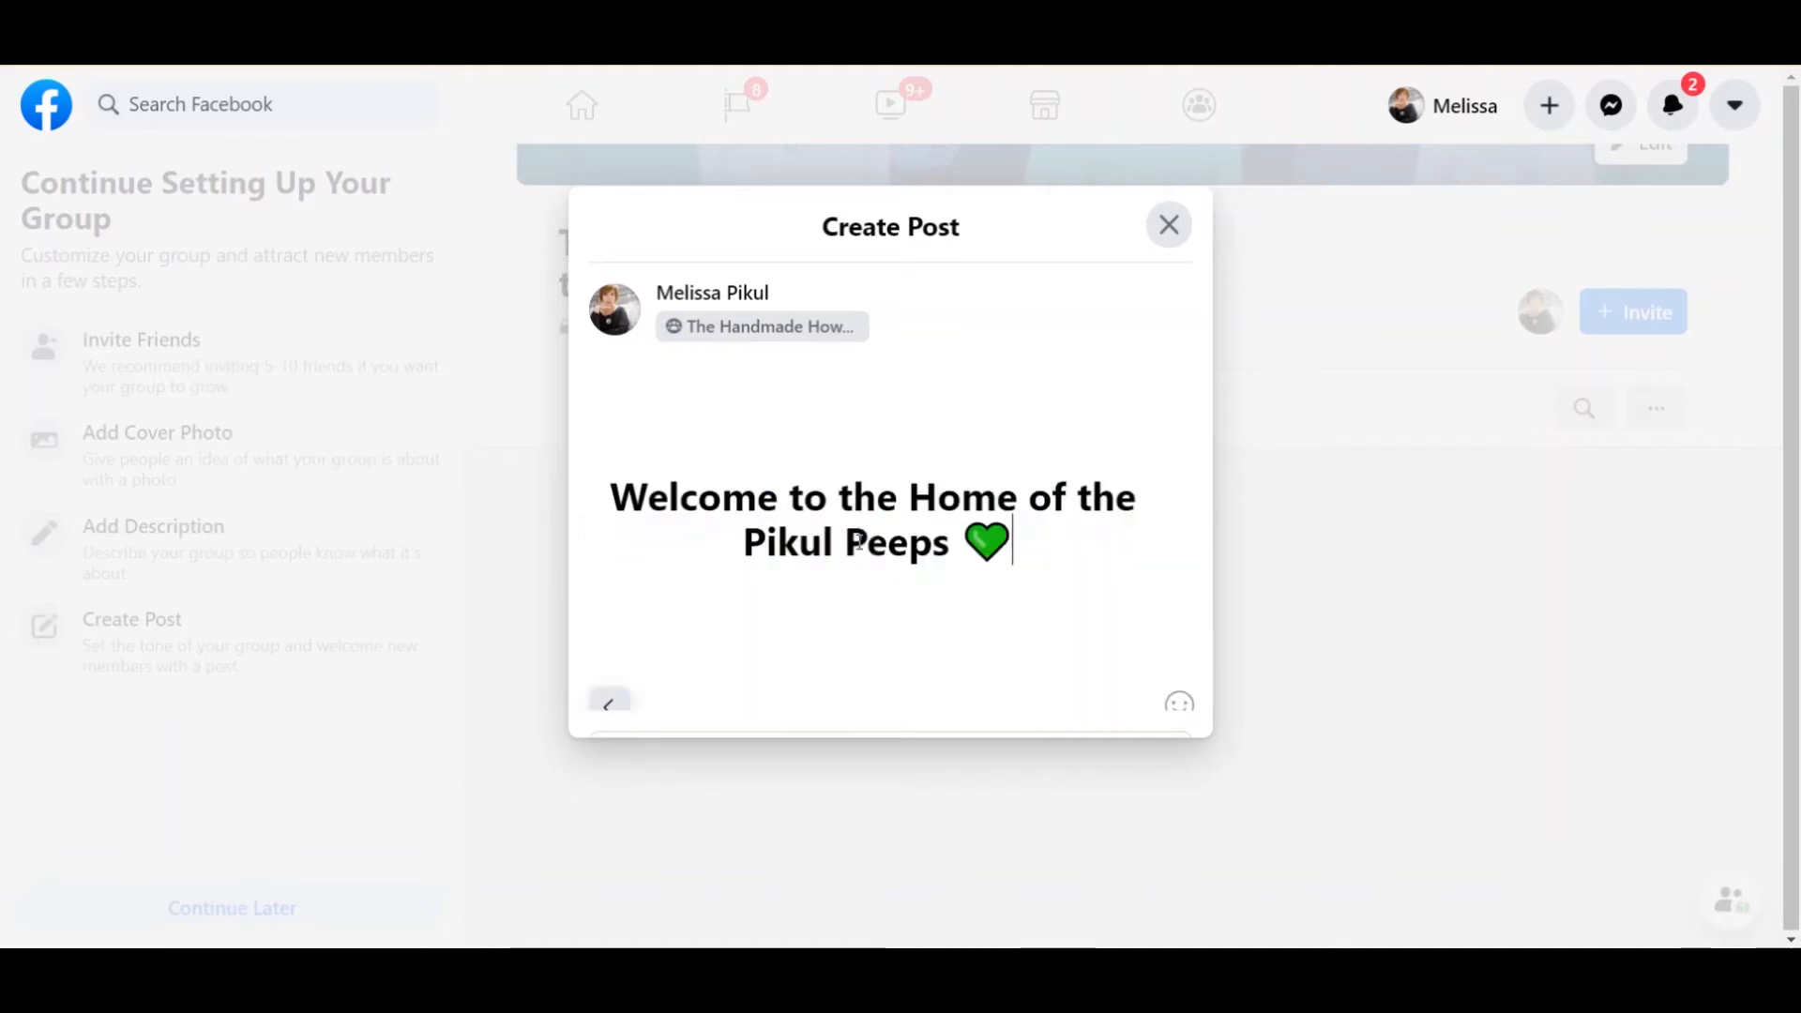
scroll(996, 595, down, 1)
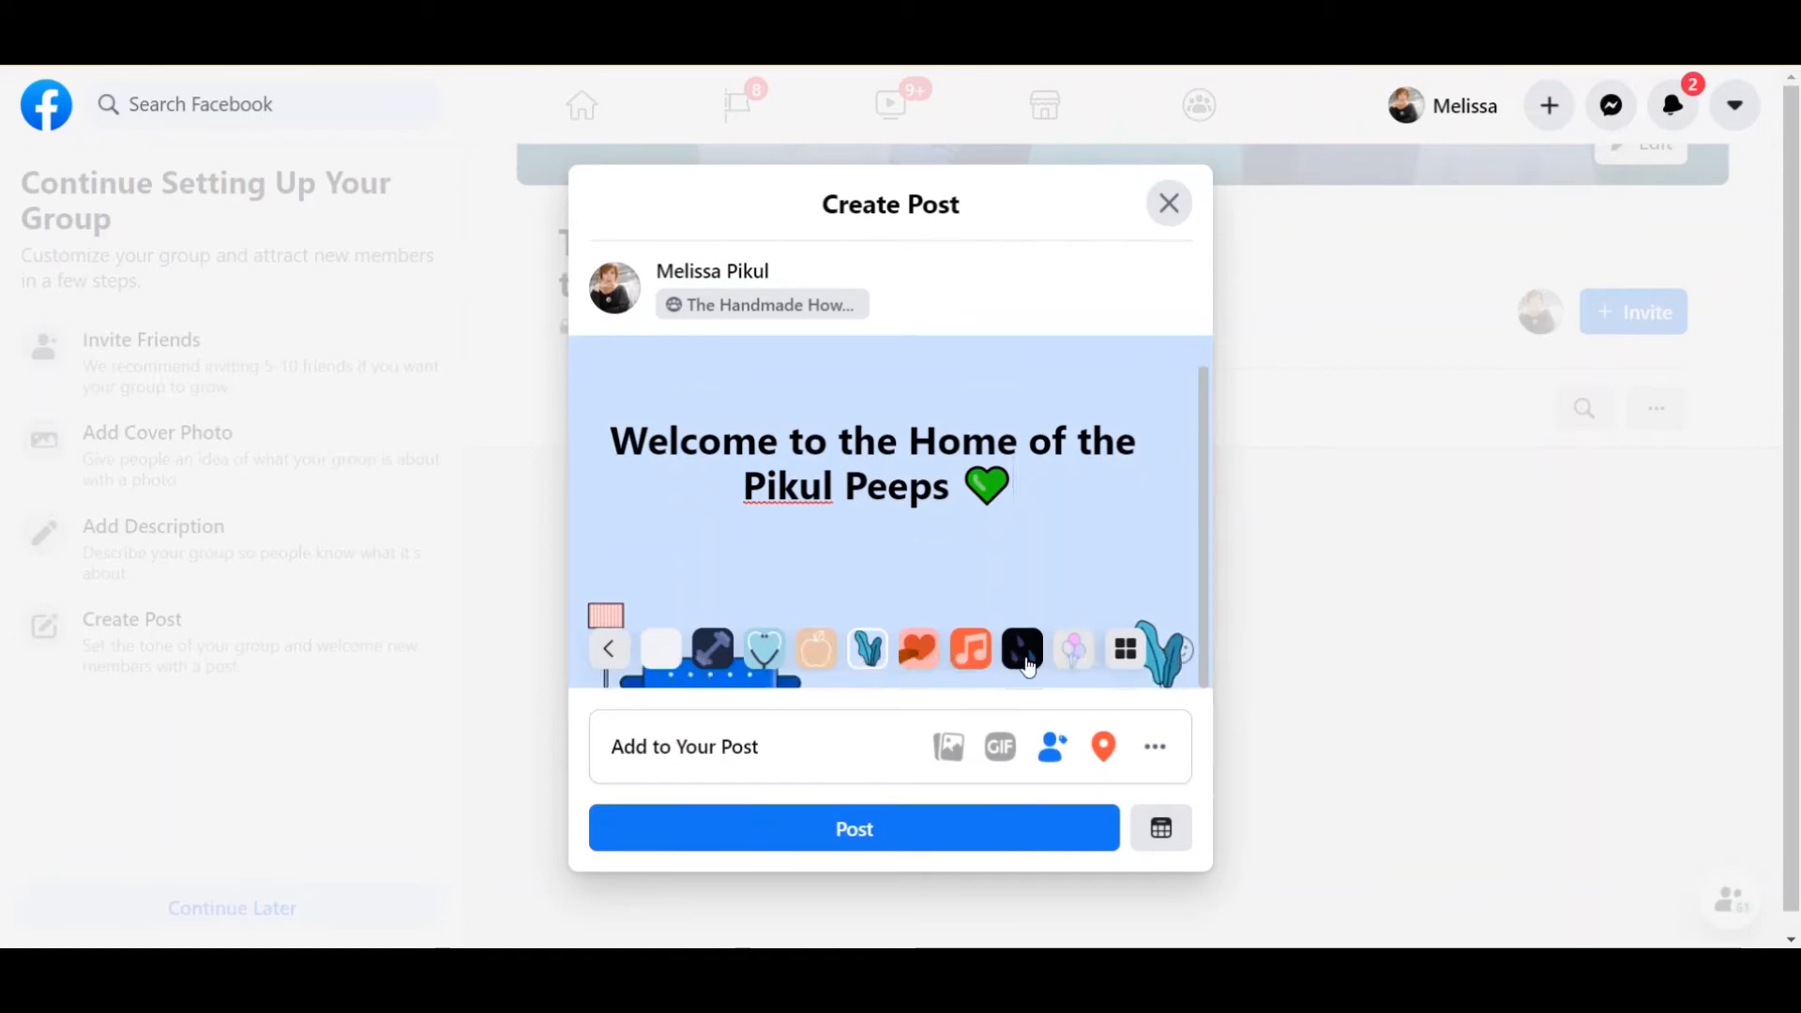
click(1128, 656)
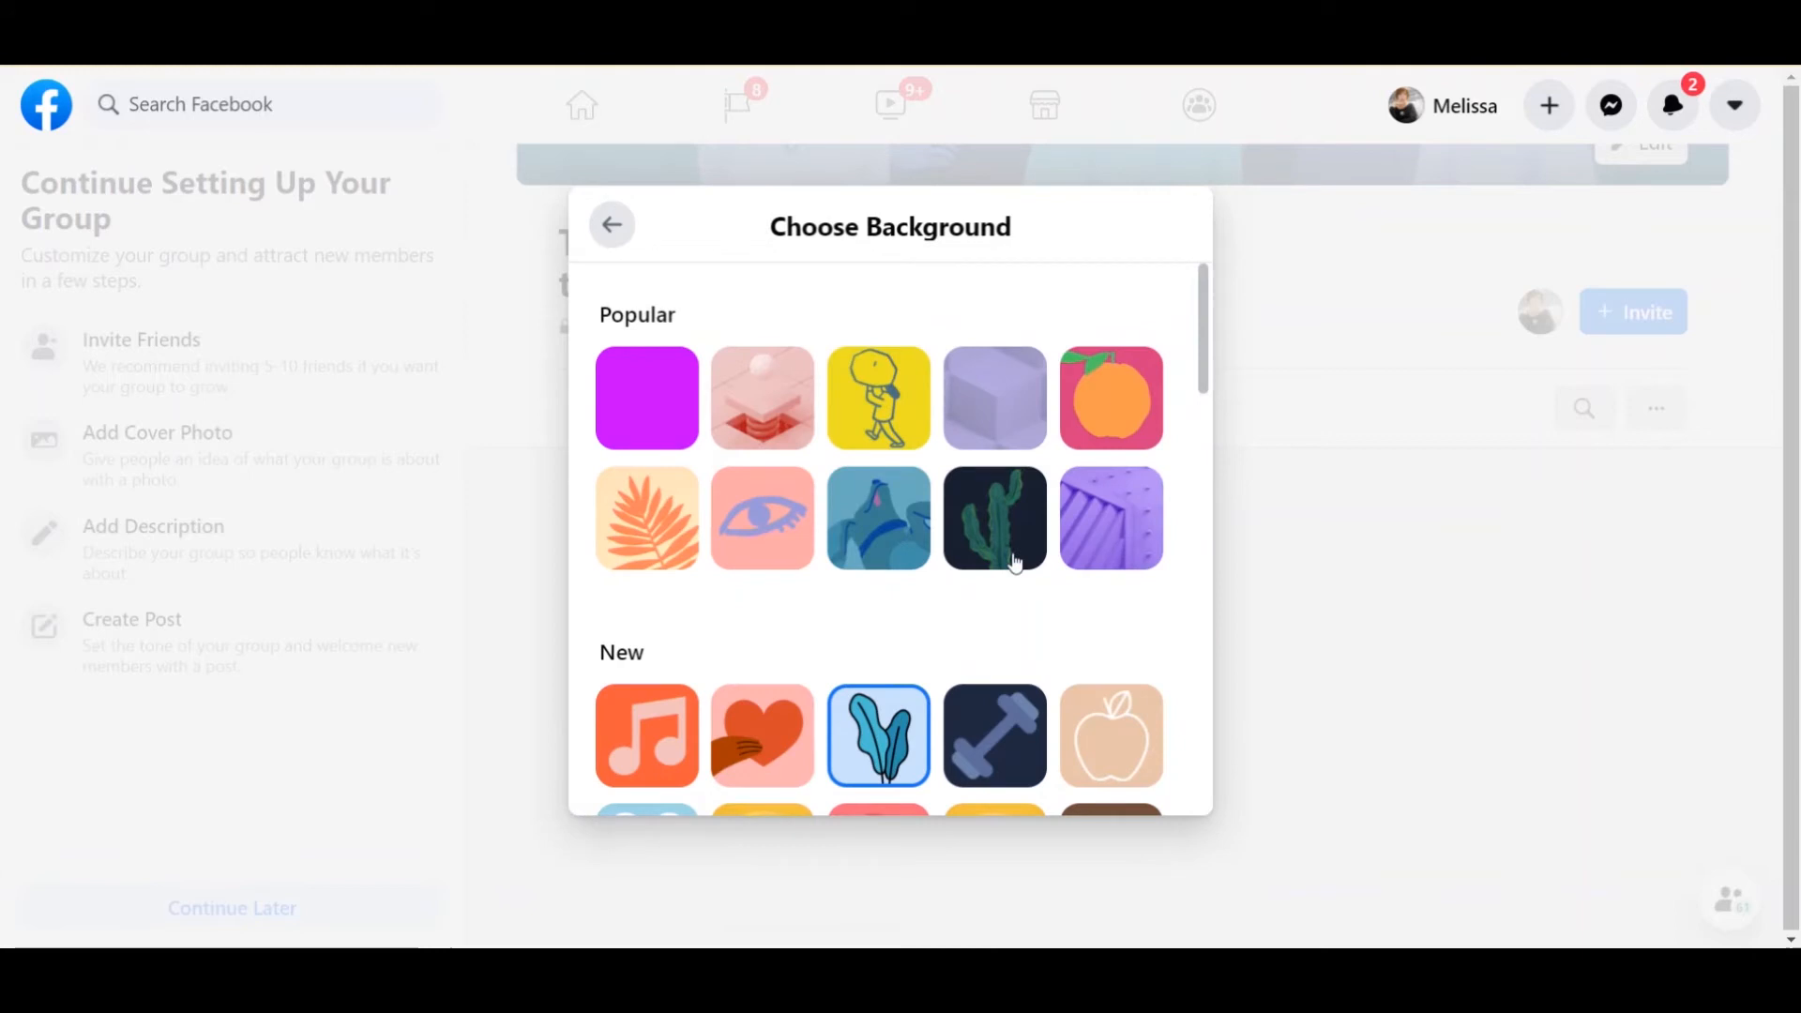
scroll(1042, 502, down, 3)
scroll(1059, 500, down, 8)
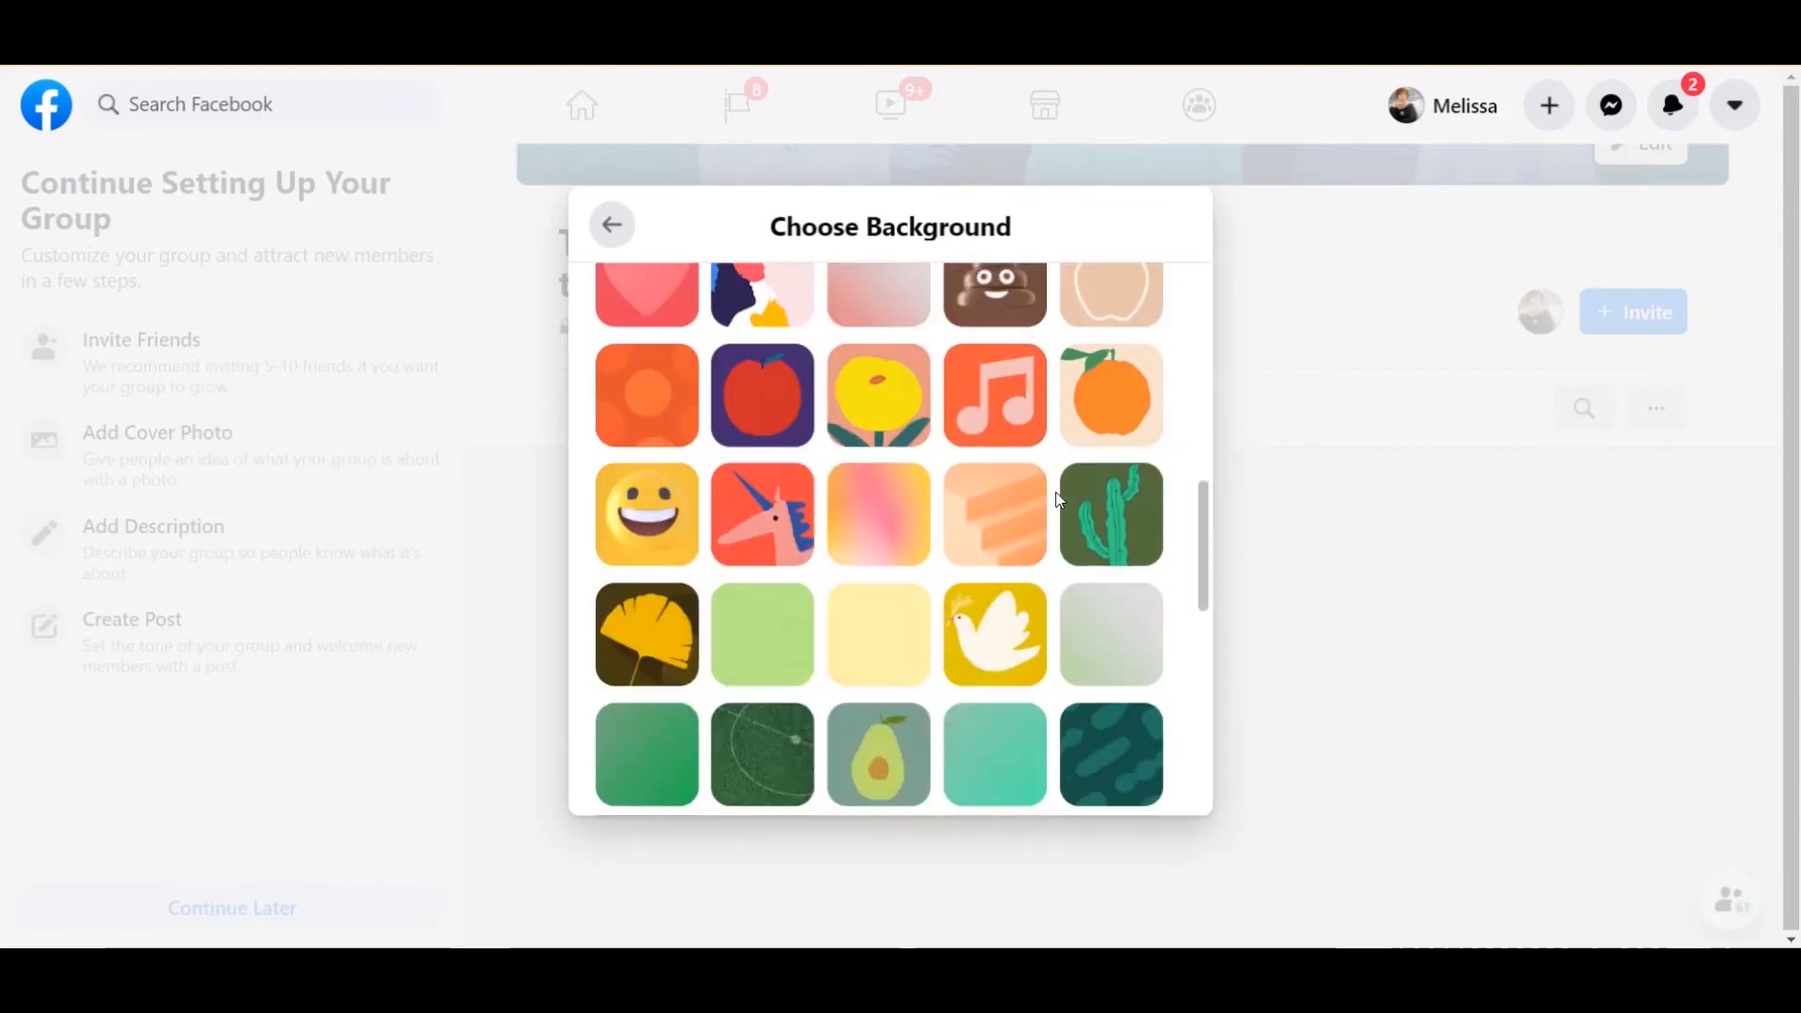
scroll(1058, 500, down, 1)
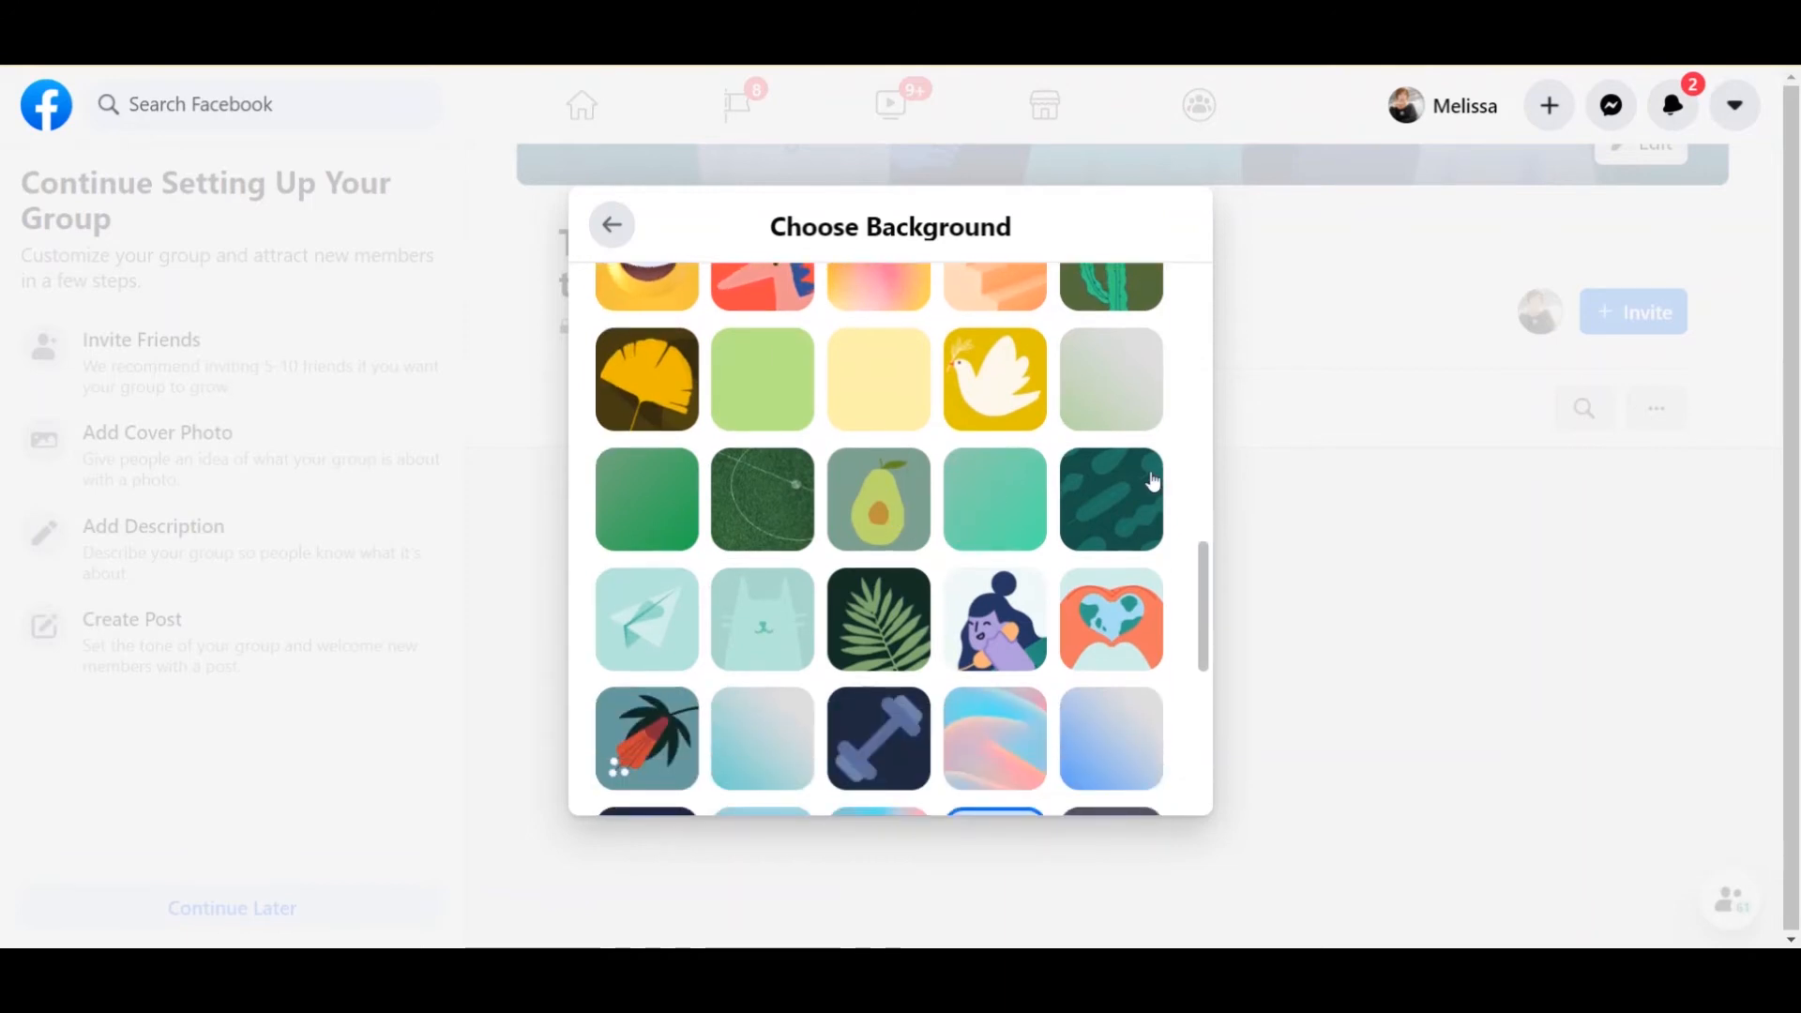
click(1129, 499)
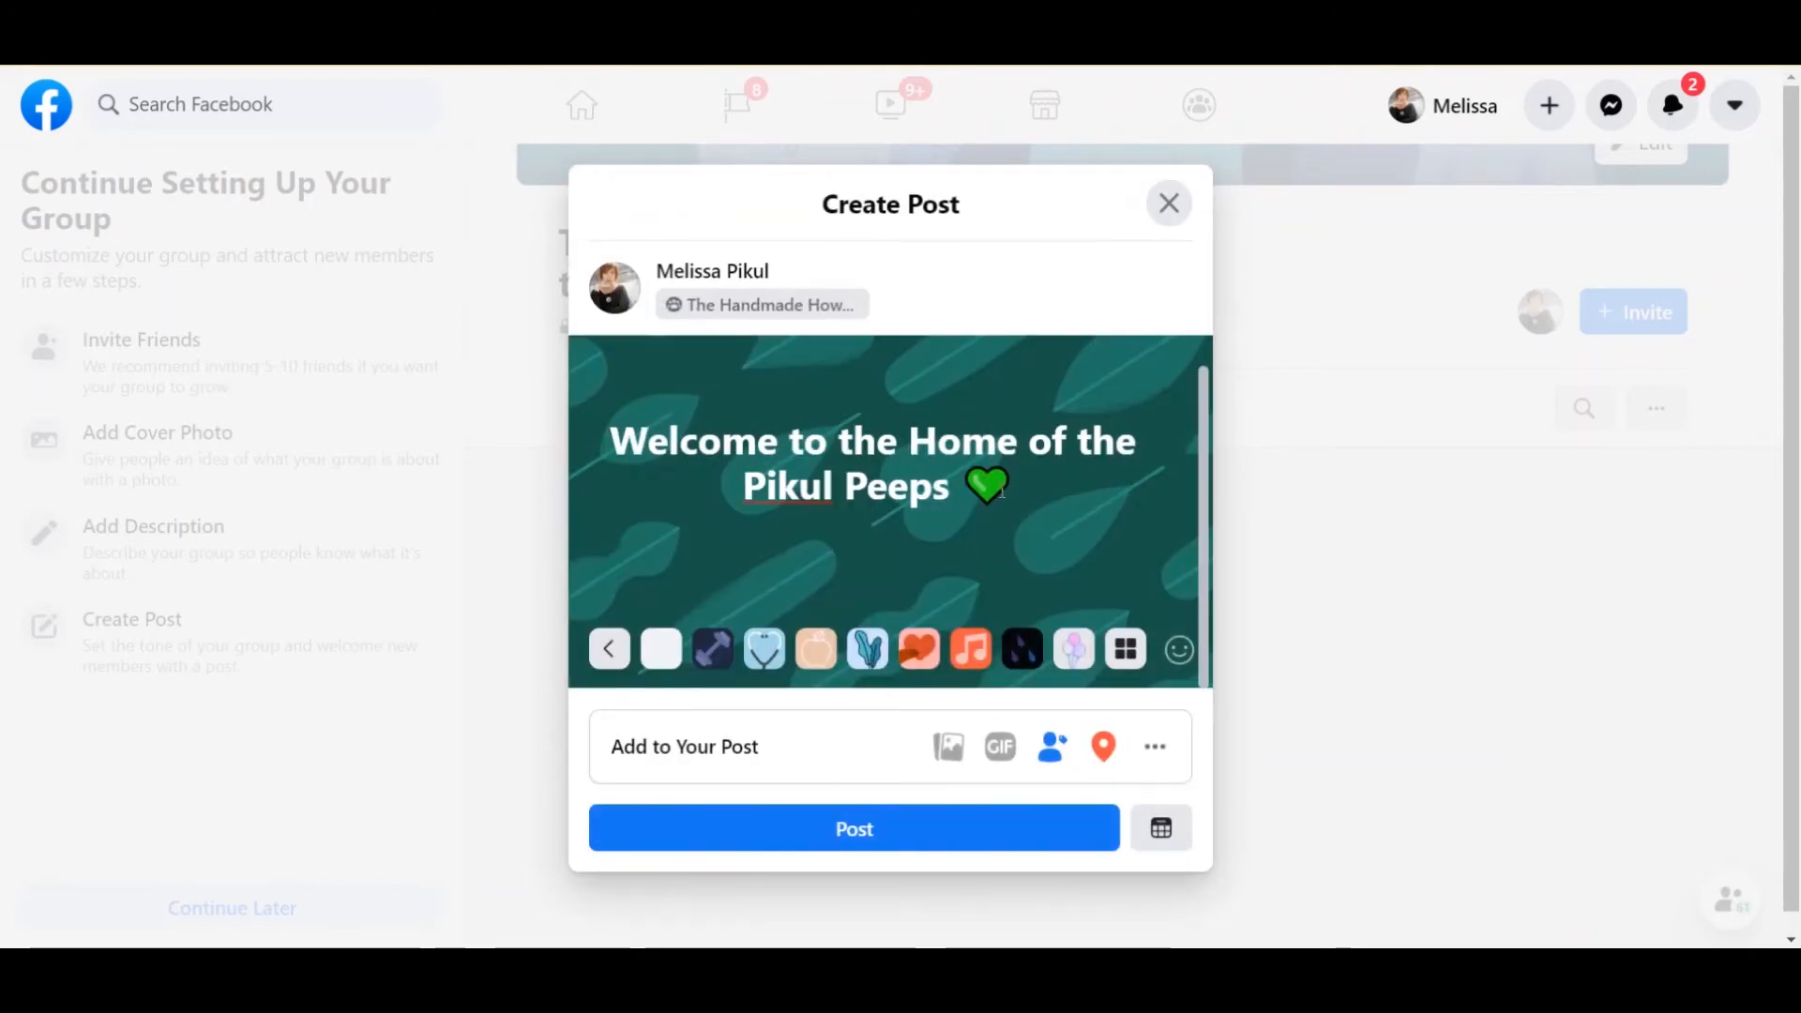
Change the welcome post's background to the plain light green from the full background collection.
click(1137, 645)
scroll(1141, 505, down, 8)
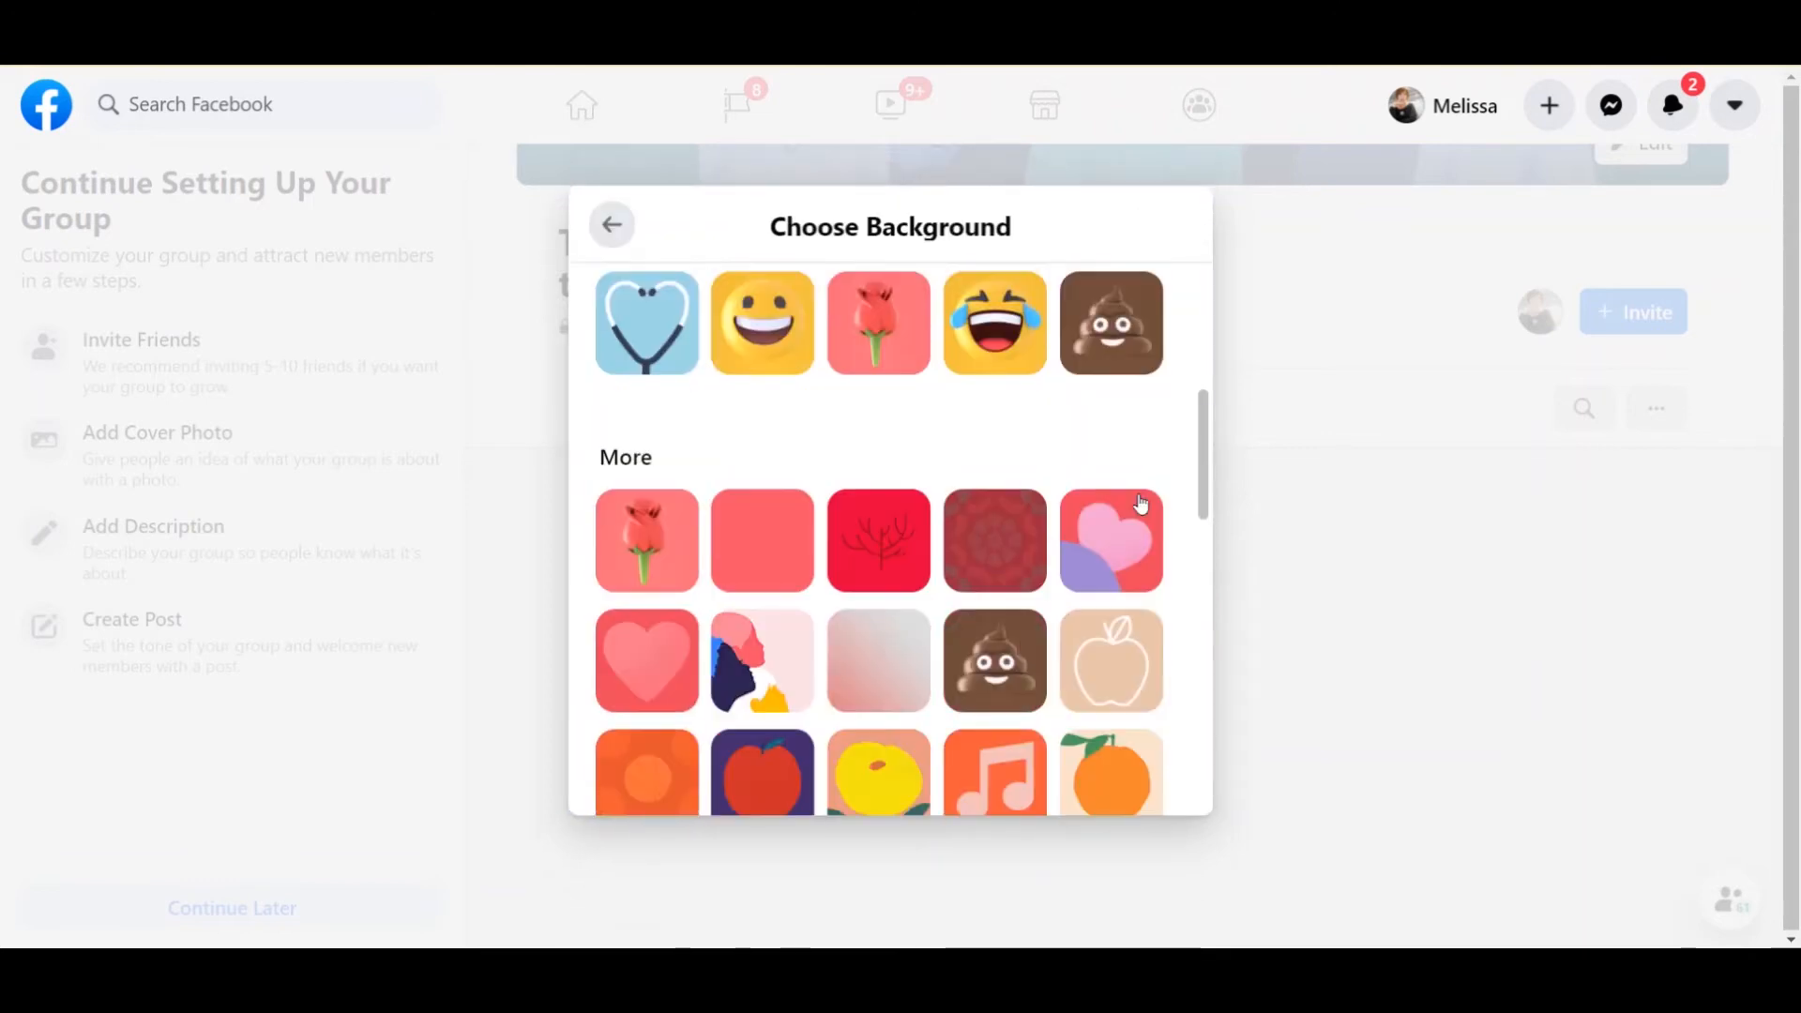
scroll(1141, 505, down, 3)
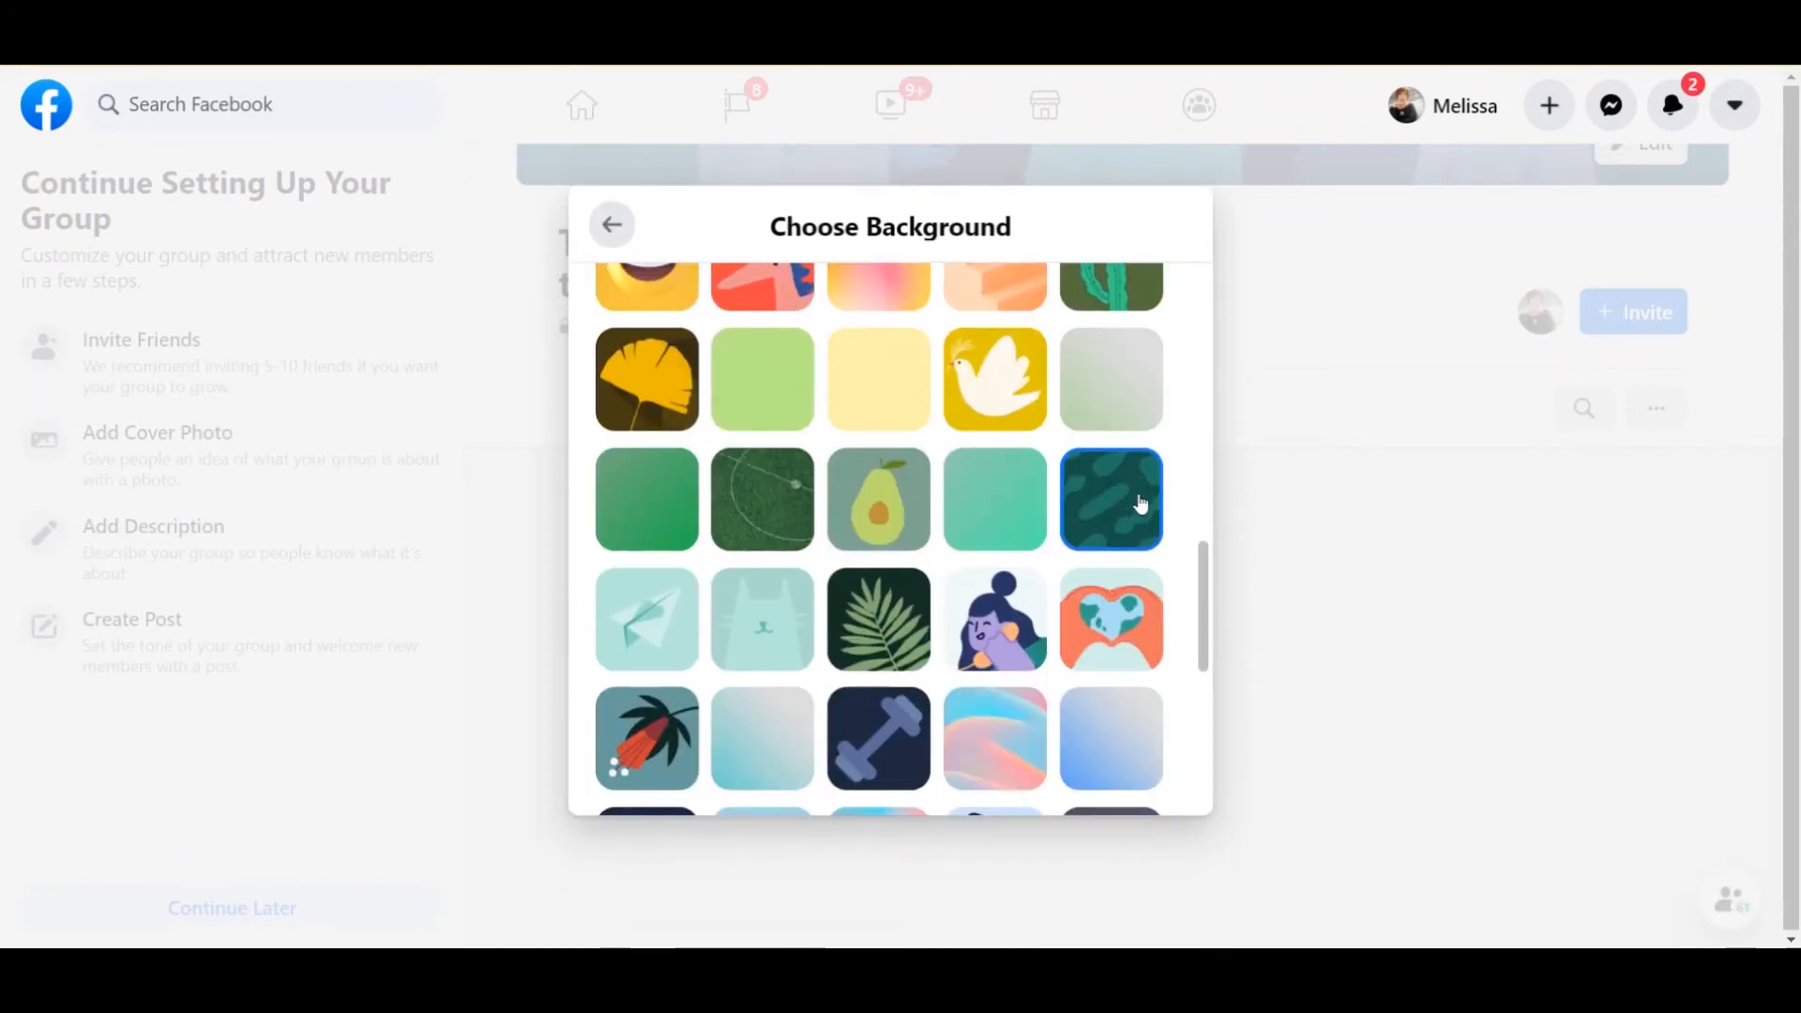
scroll(1141, 505, down, 2)
scroll(1141, 505, down, 4)
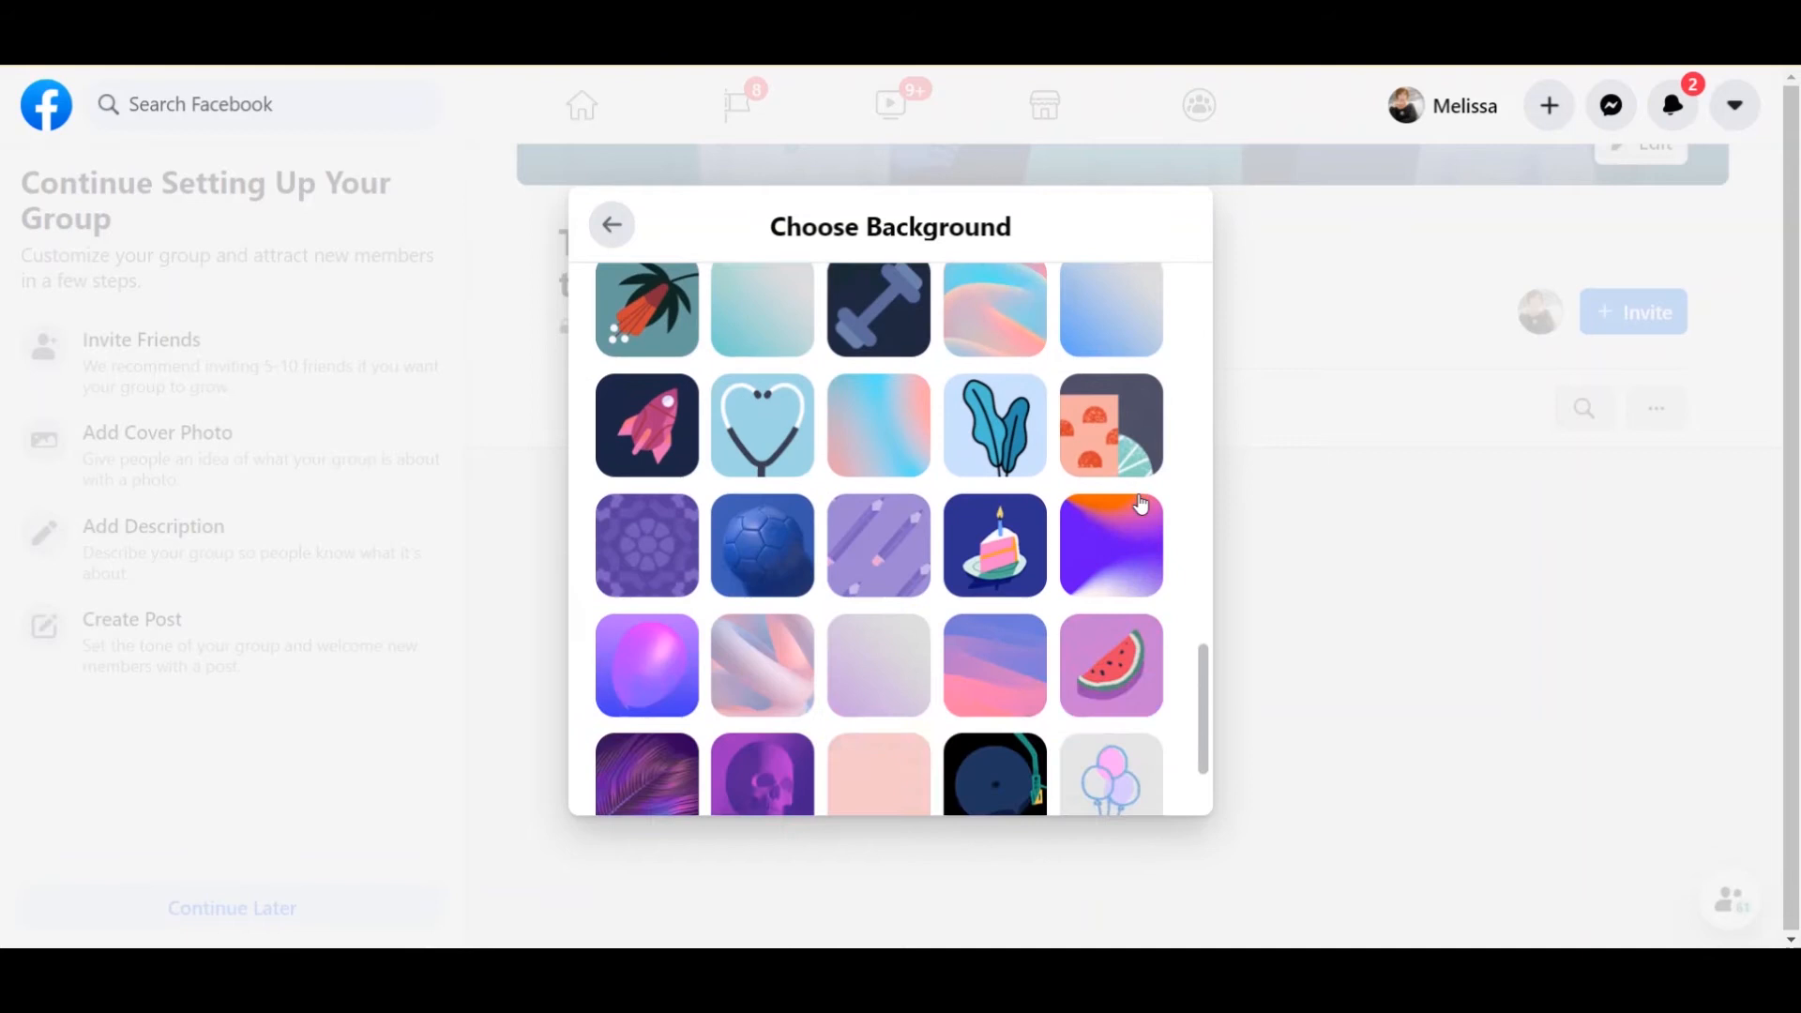
scroll(1141, 504, down, 1)
scroll(1141, 505, up, 5)
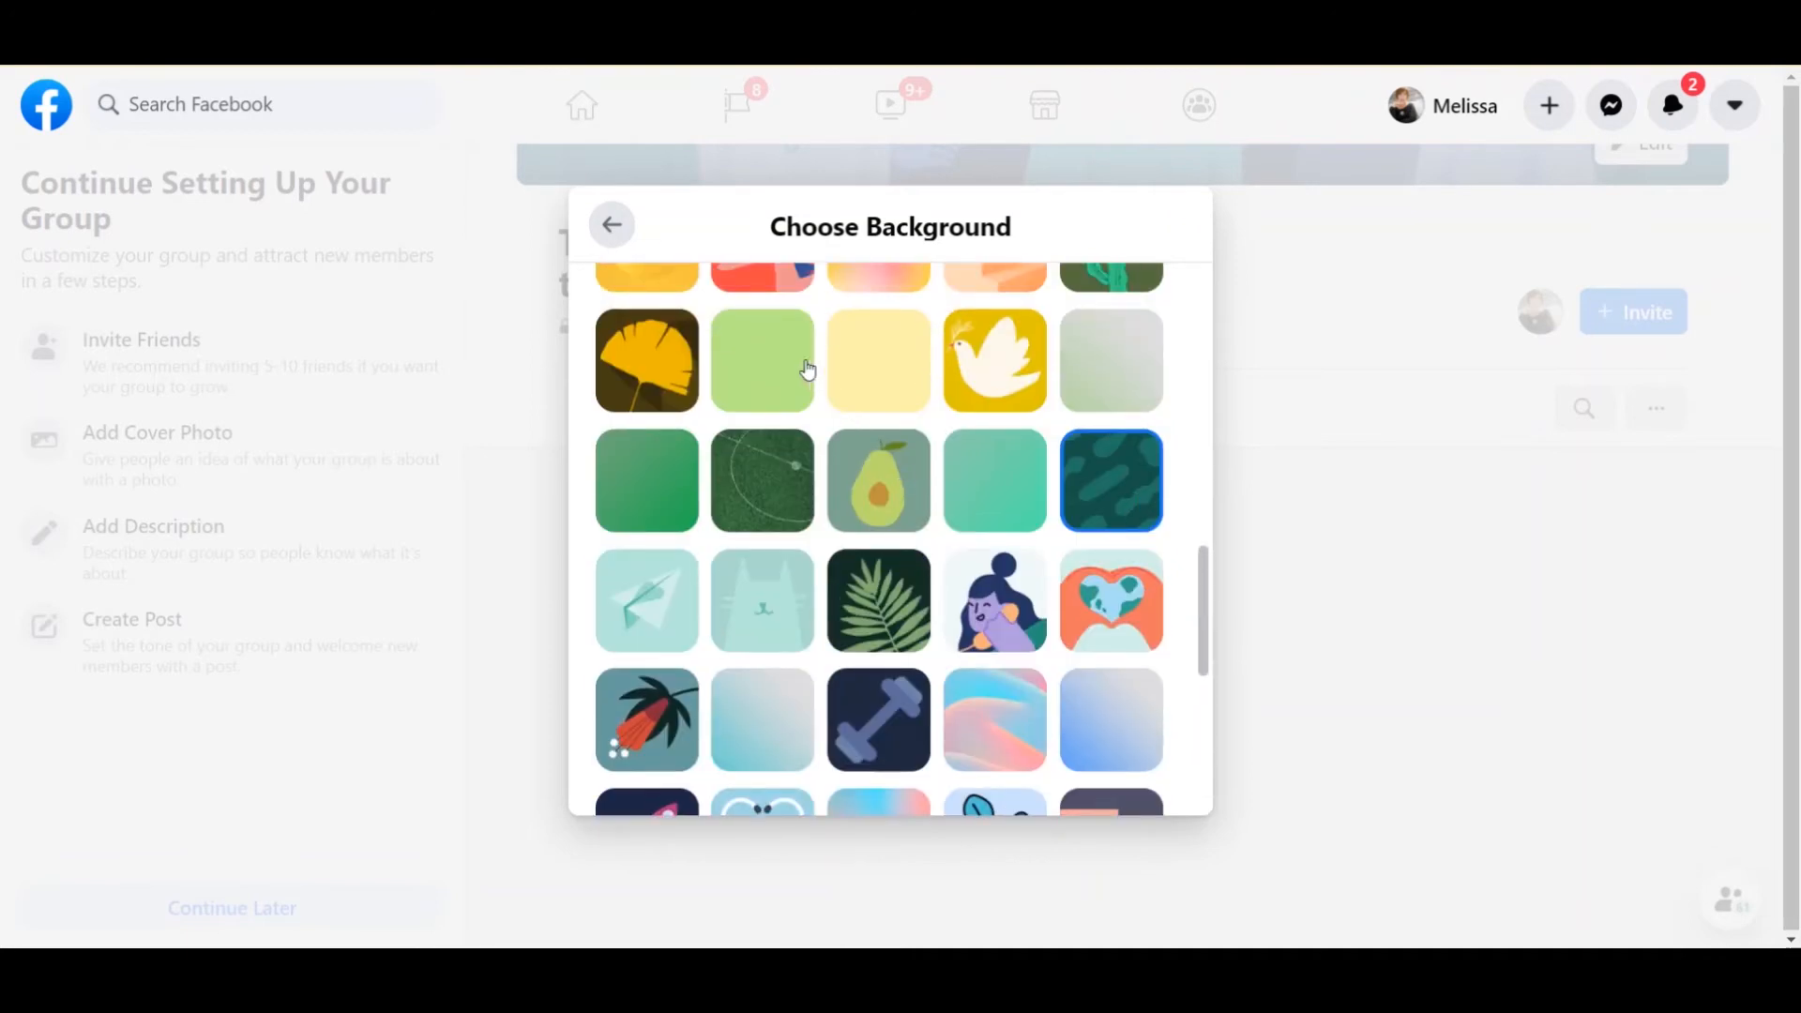
click(764, 350)
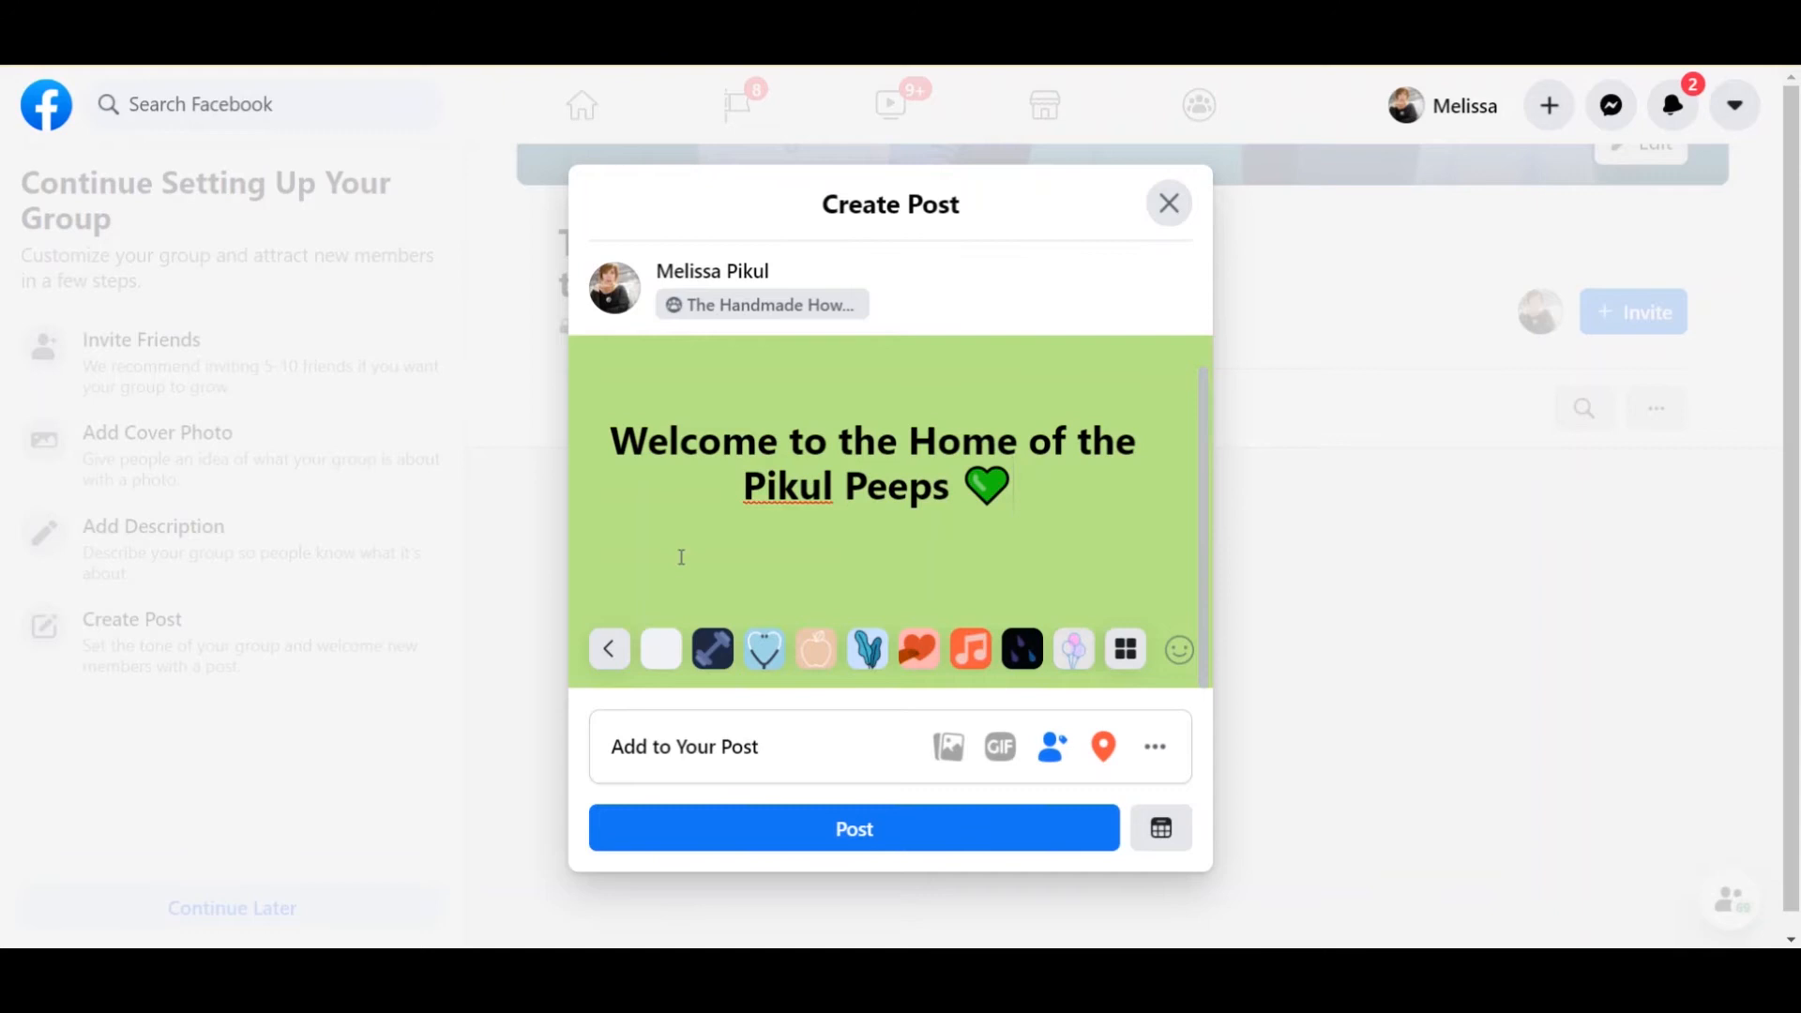
Publish the welcome post and check how it appears in the group's discussion feed.
click(854, 837)
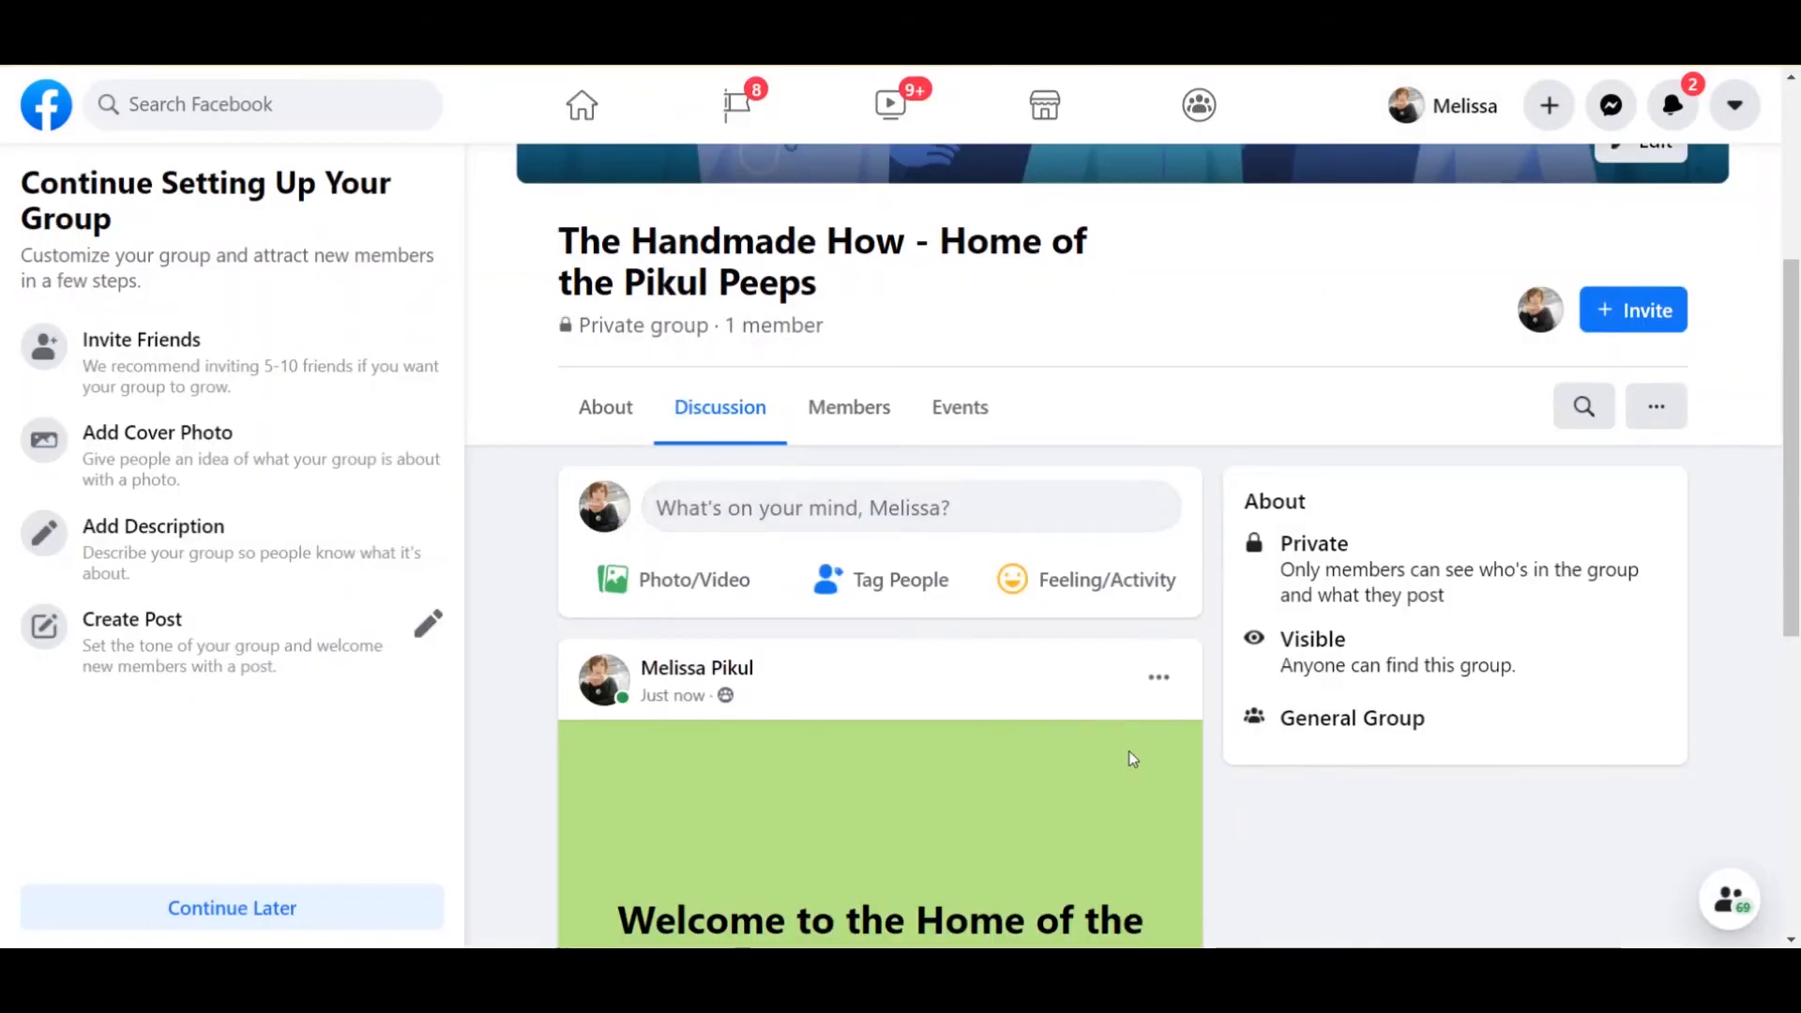
scroll(1132, 762, down, 5)
scroll(1132, 758, up, 3)
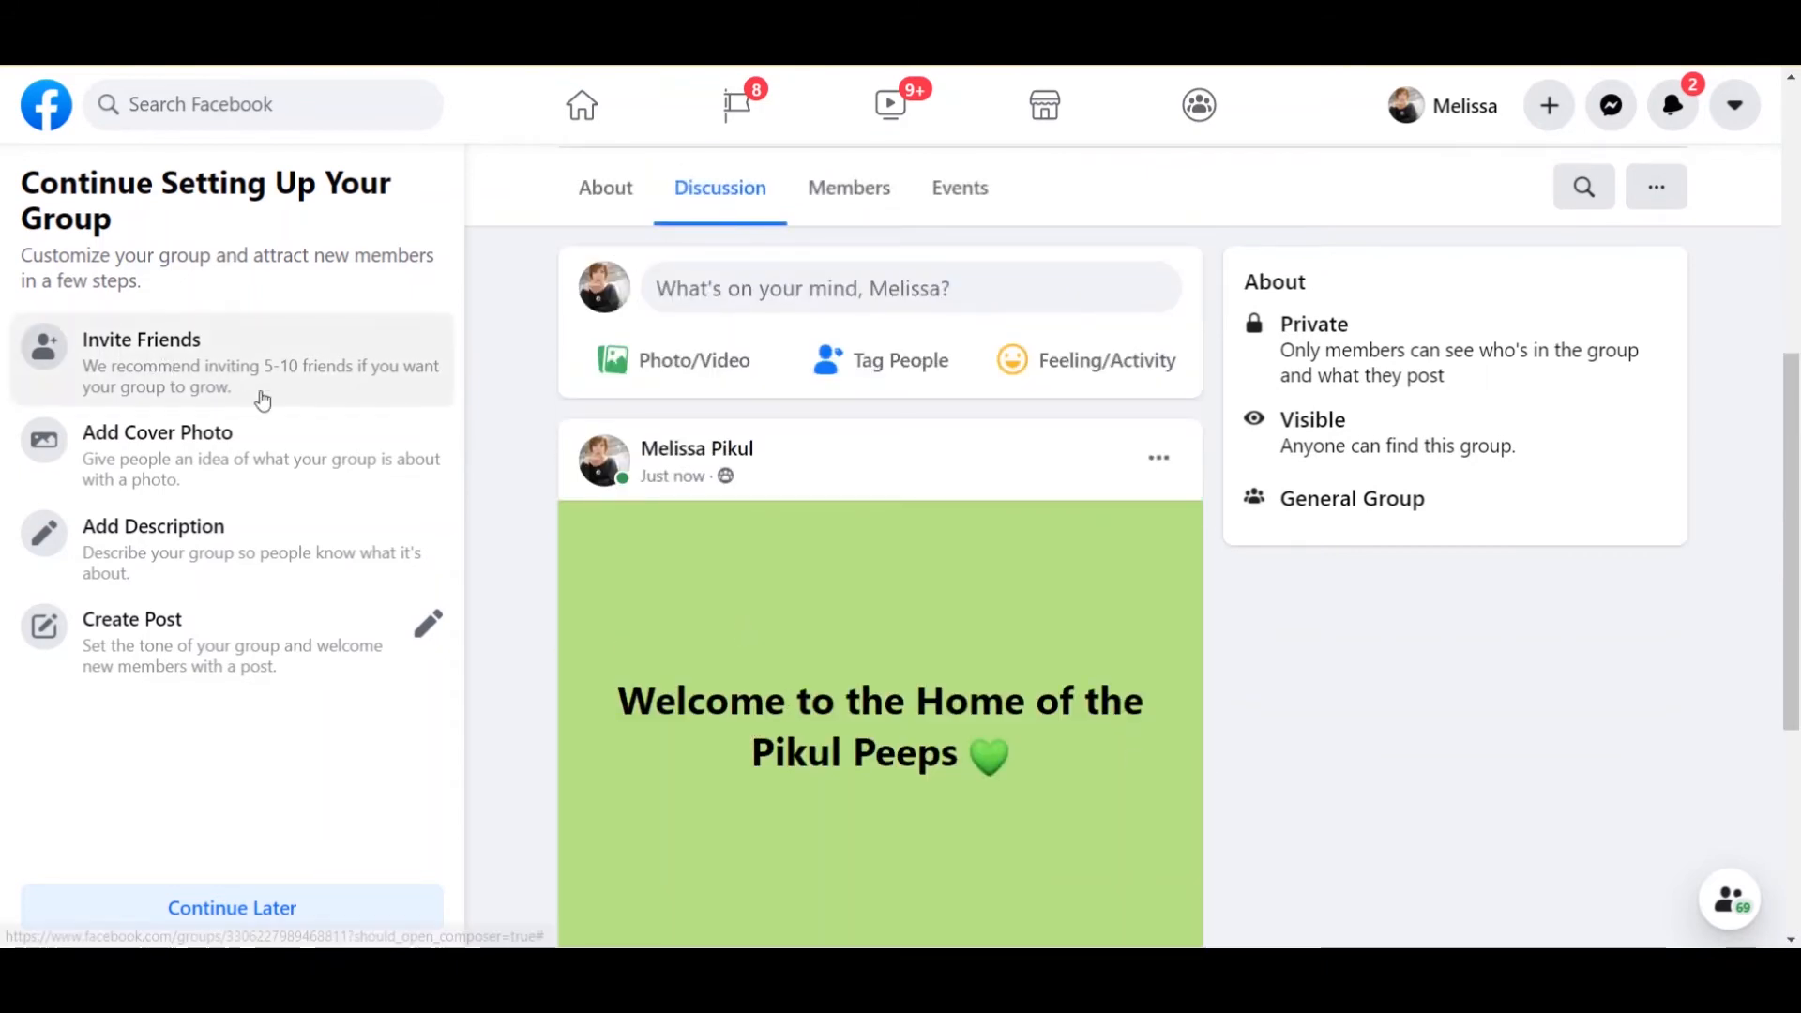
Postpone the remaining guided group setup and review the group's Keyword Alerts and Group Quality pages.
click(276, 907)
scroll(233, 626, down, 5)
scroll(231, 627, down, 1)
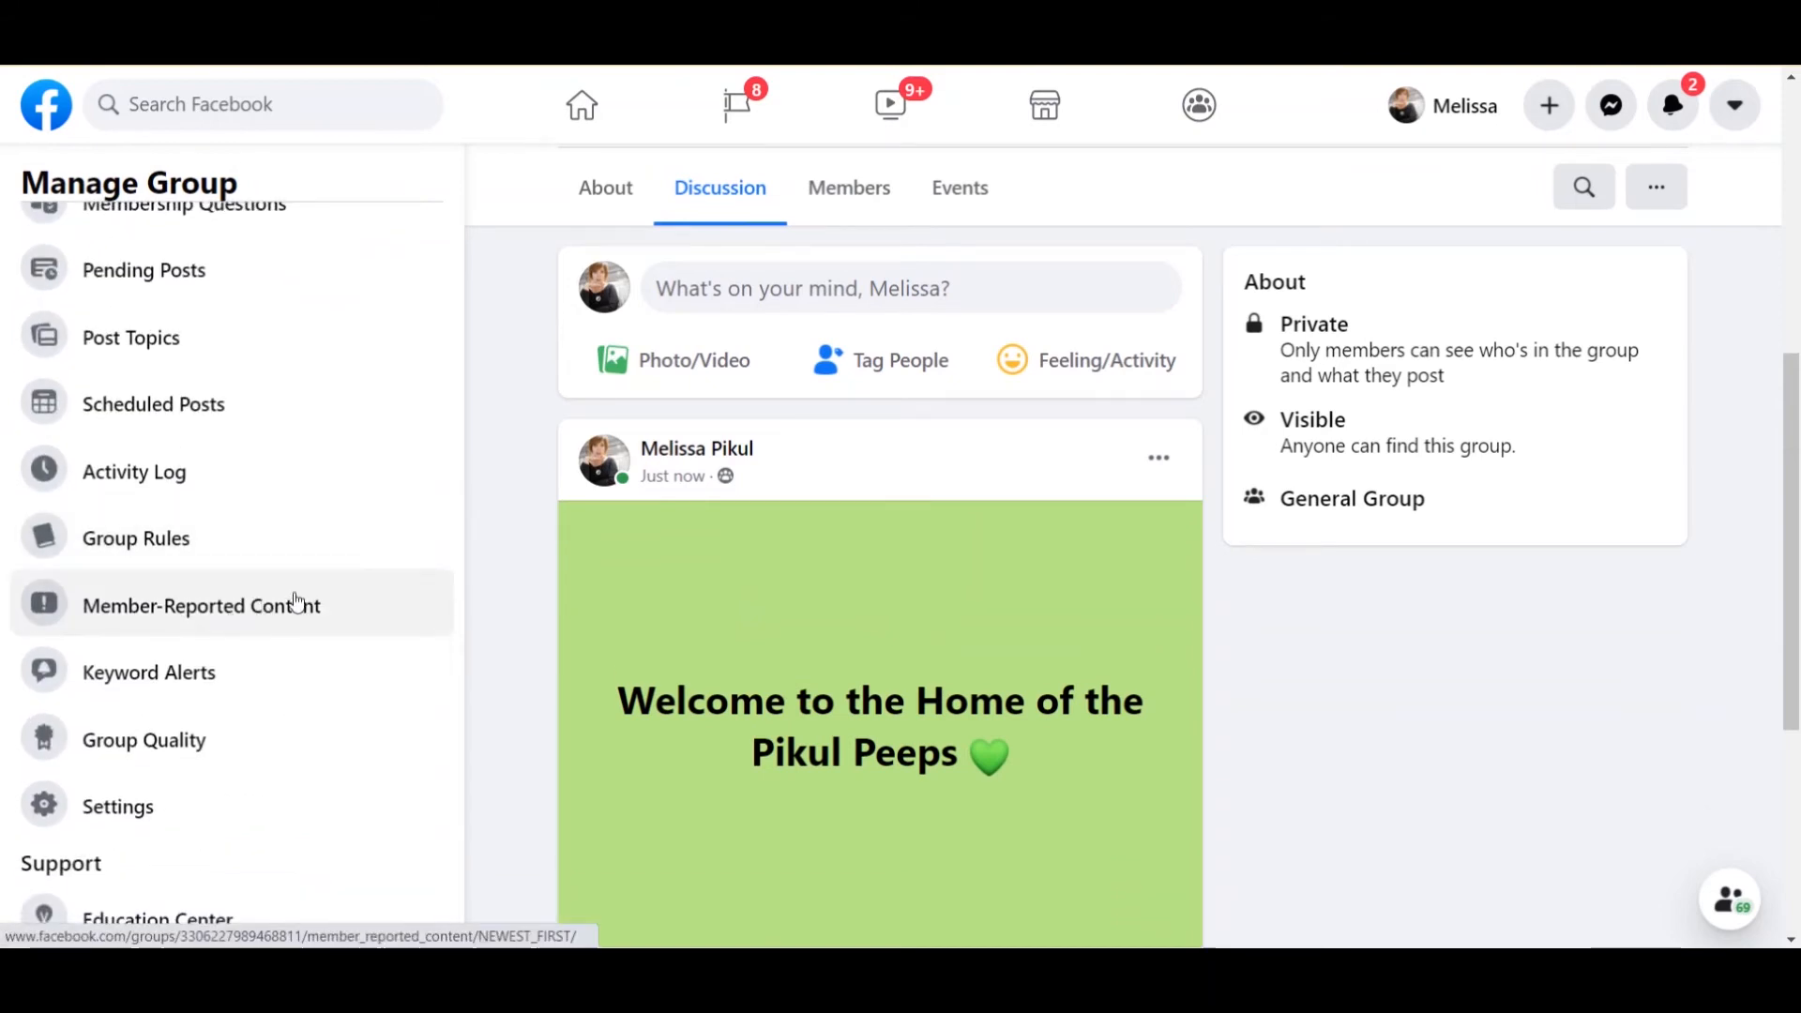
click(281, 675)
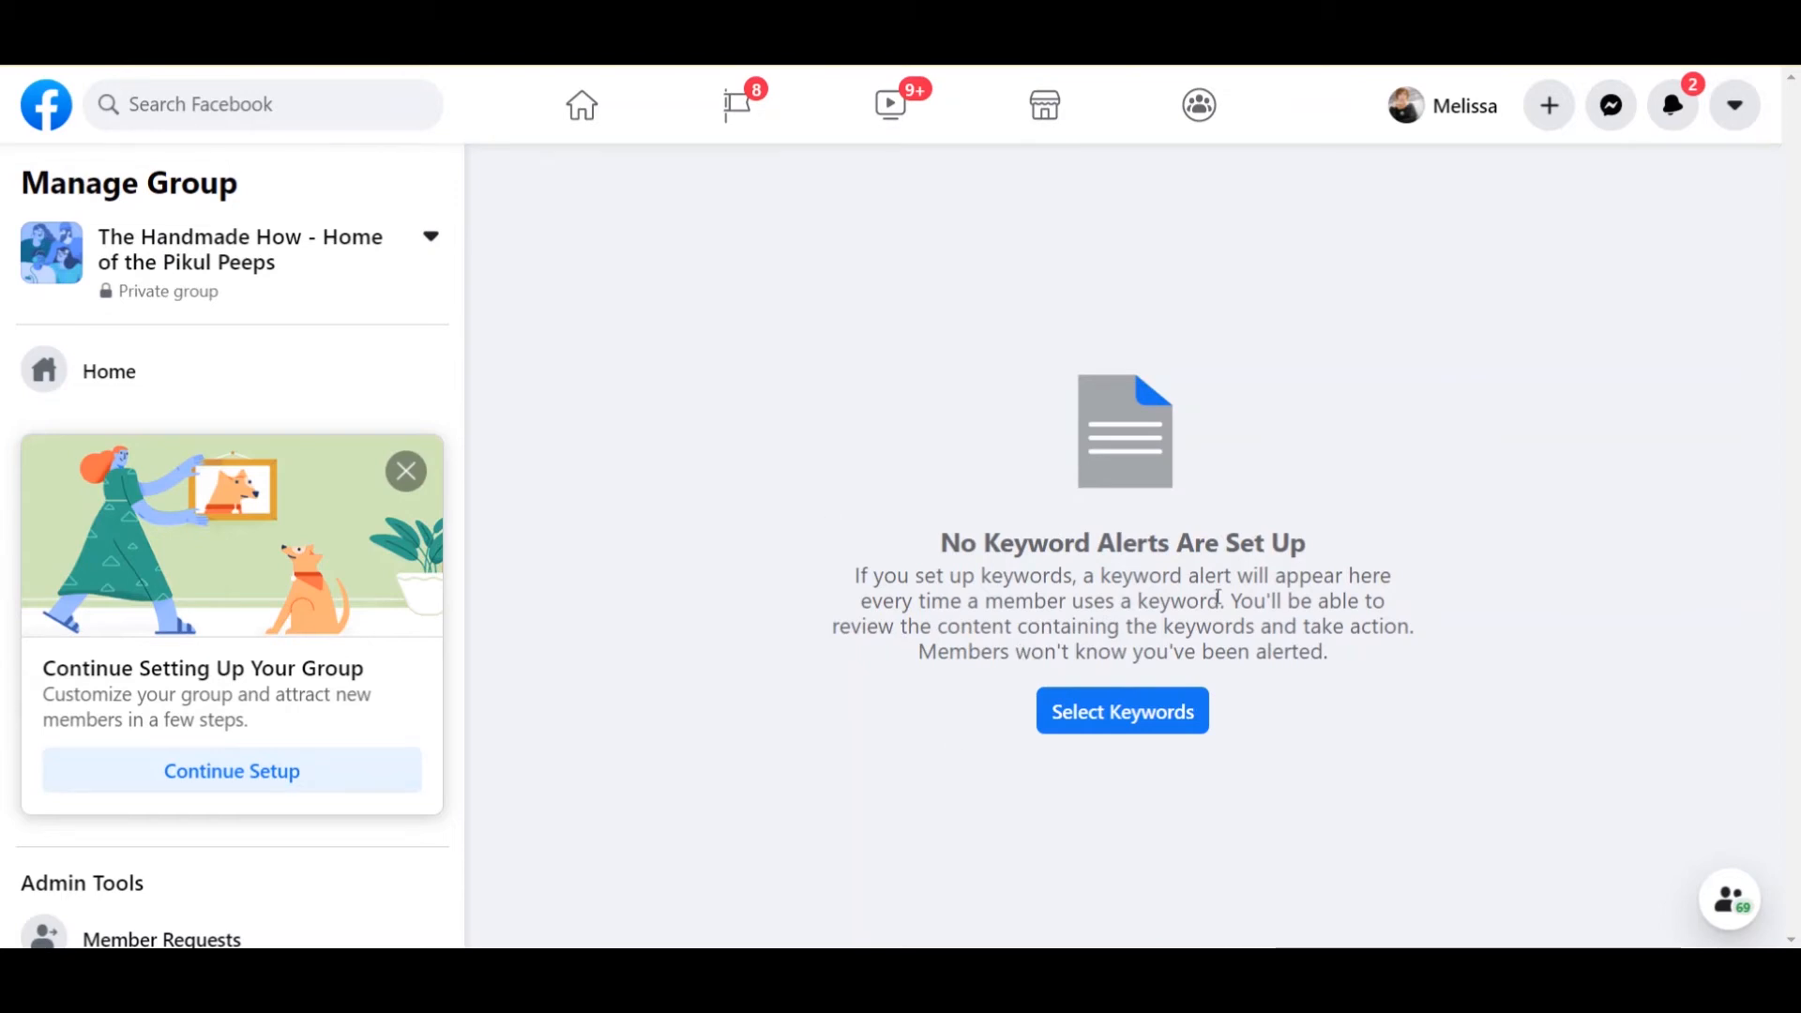
scroll(290, 685, down, 9)
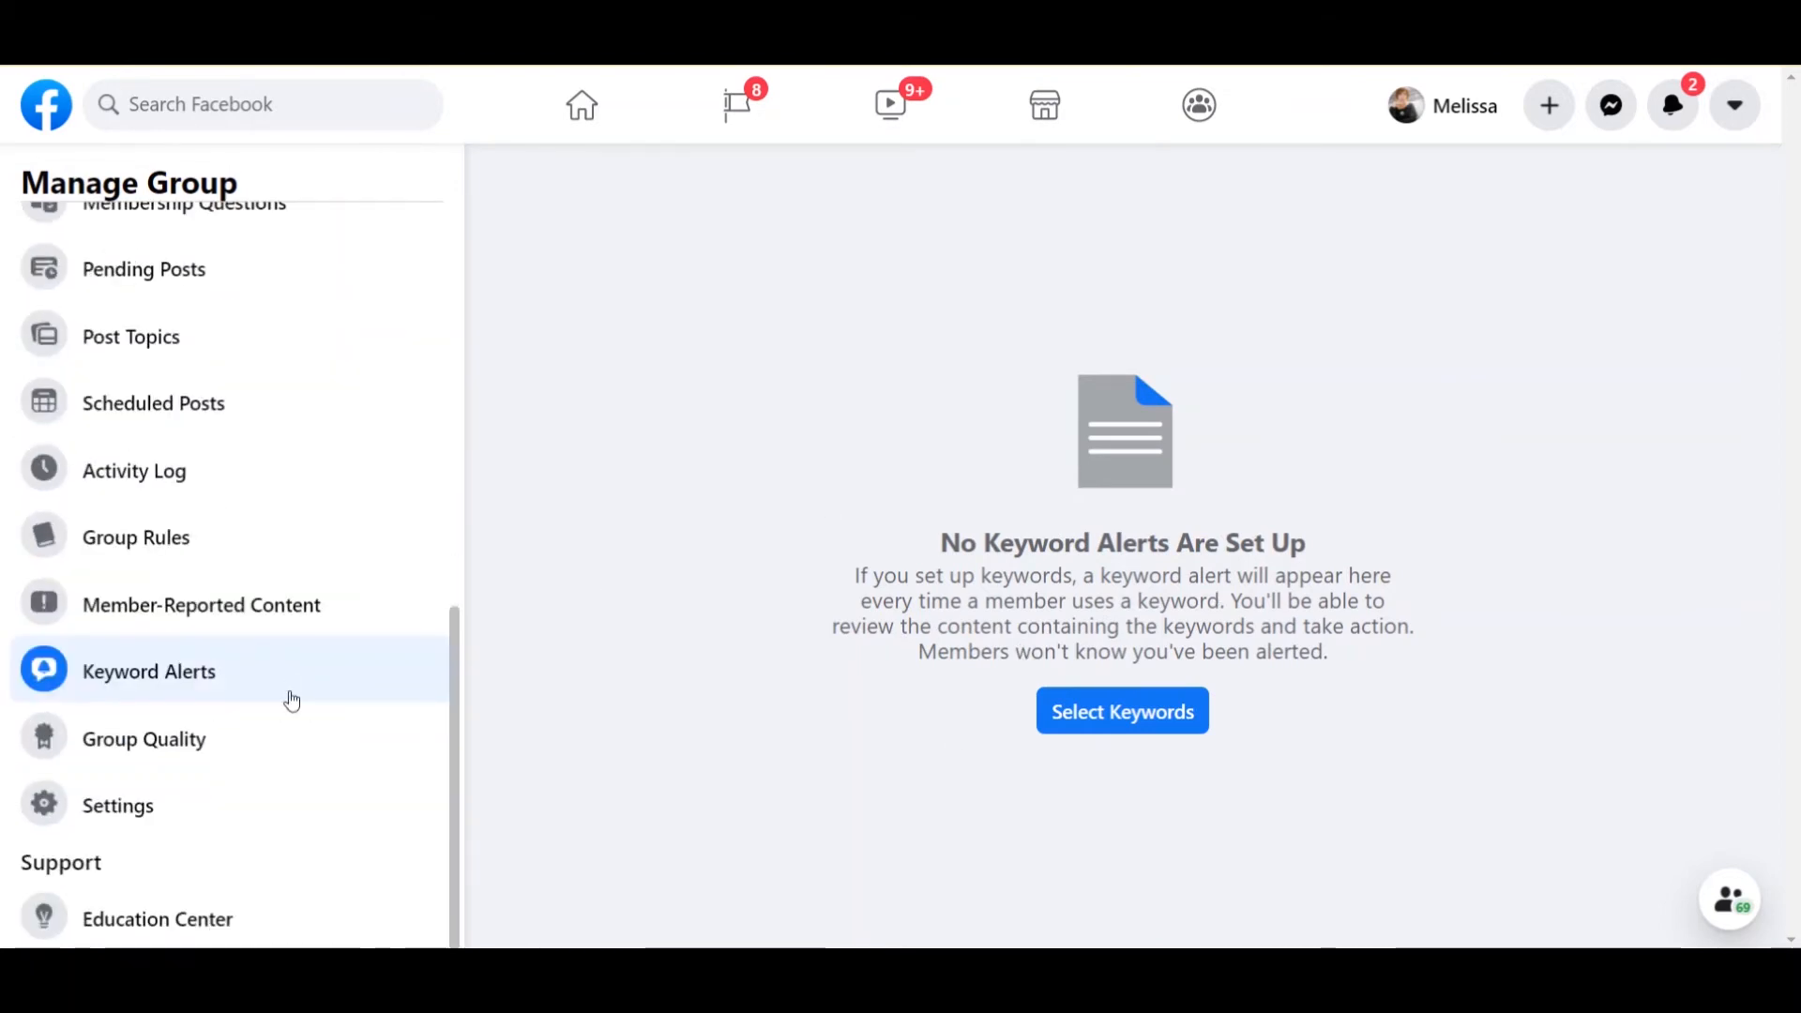
click(244, 740)
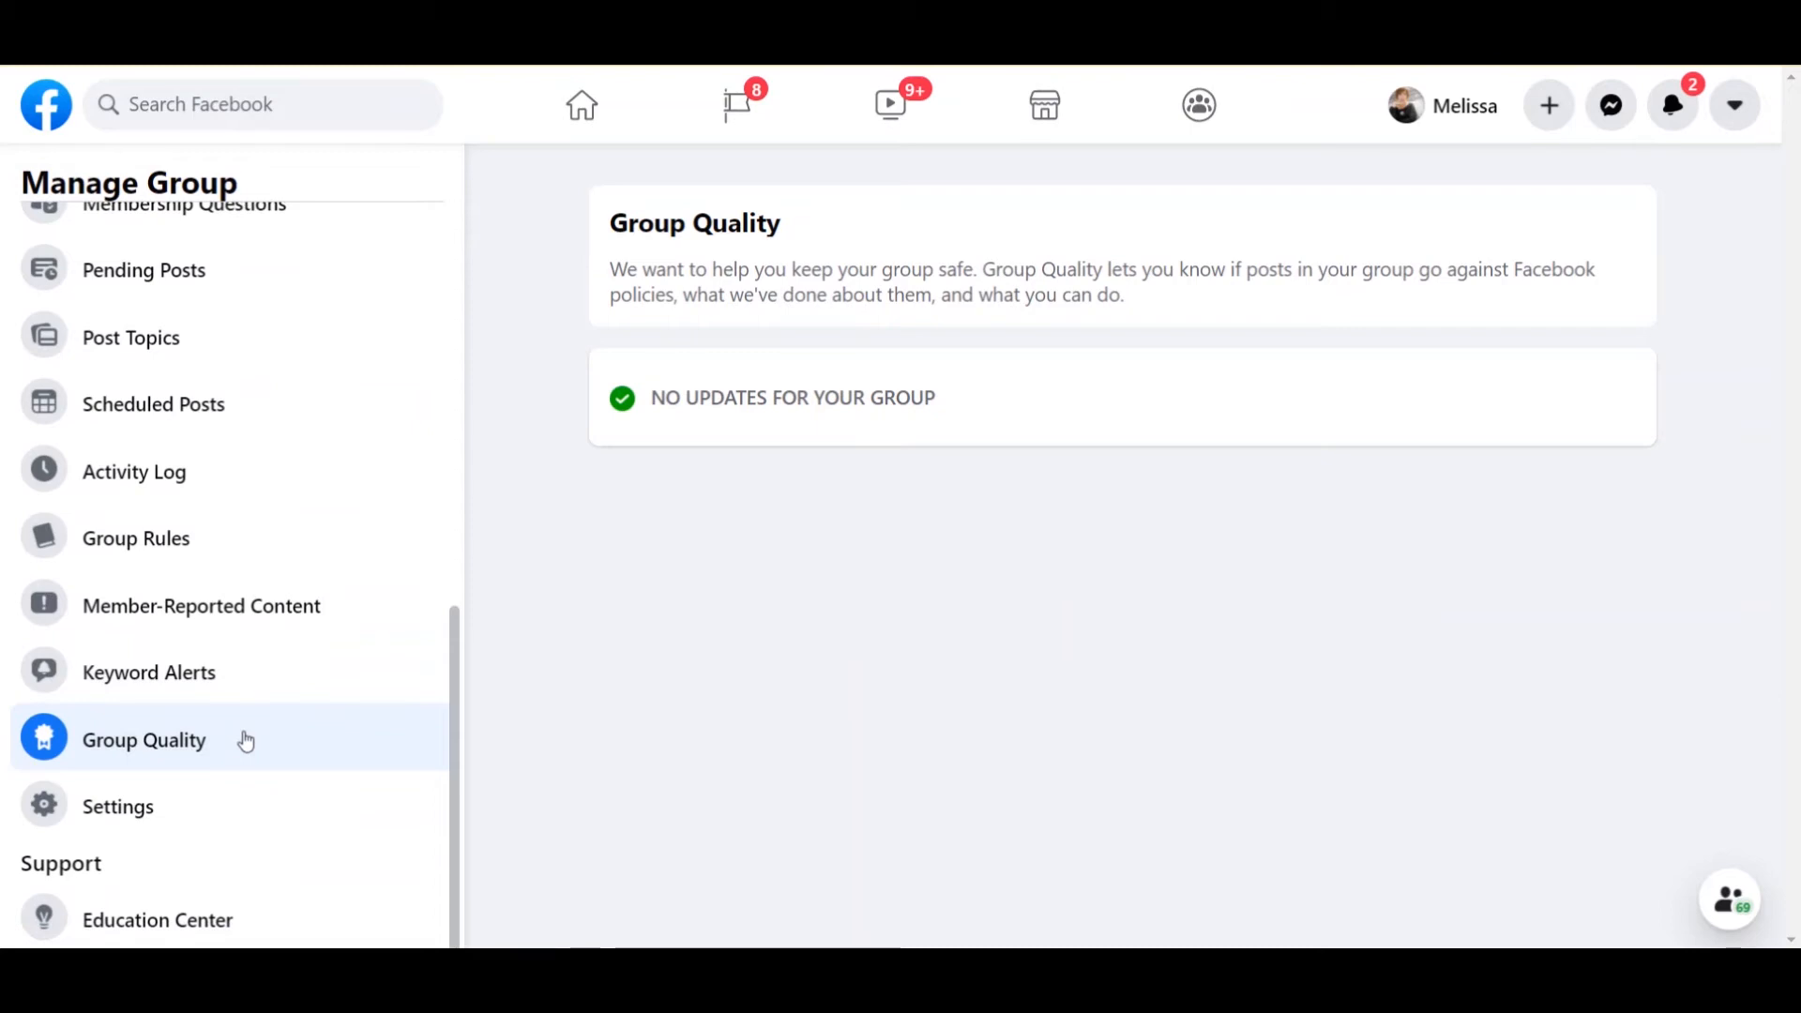
In the group settings, customize the group's web address to end in thehandmadehow and save it.
click(165, 814)
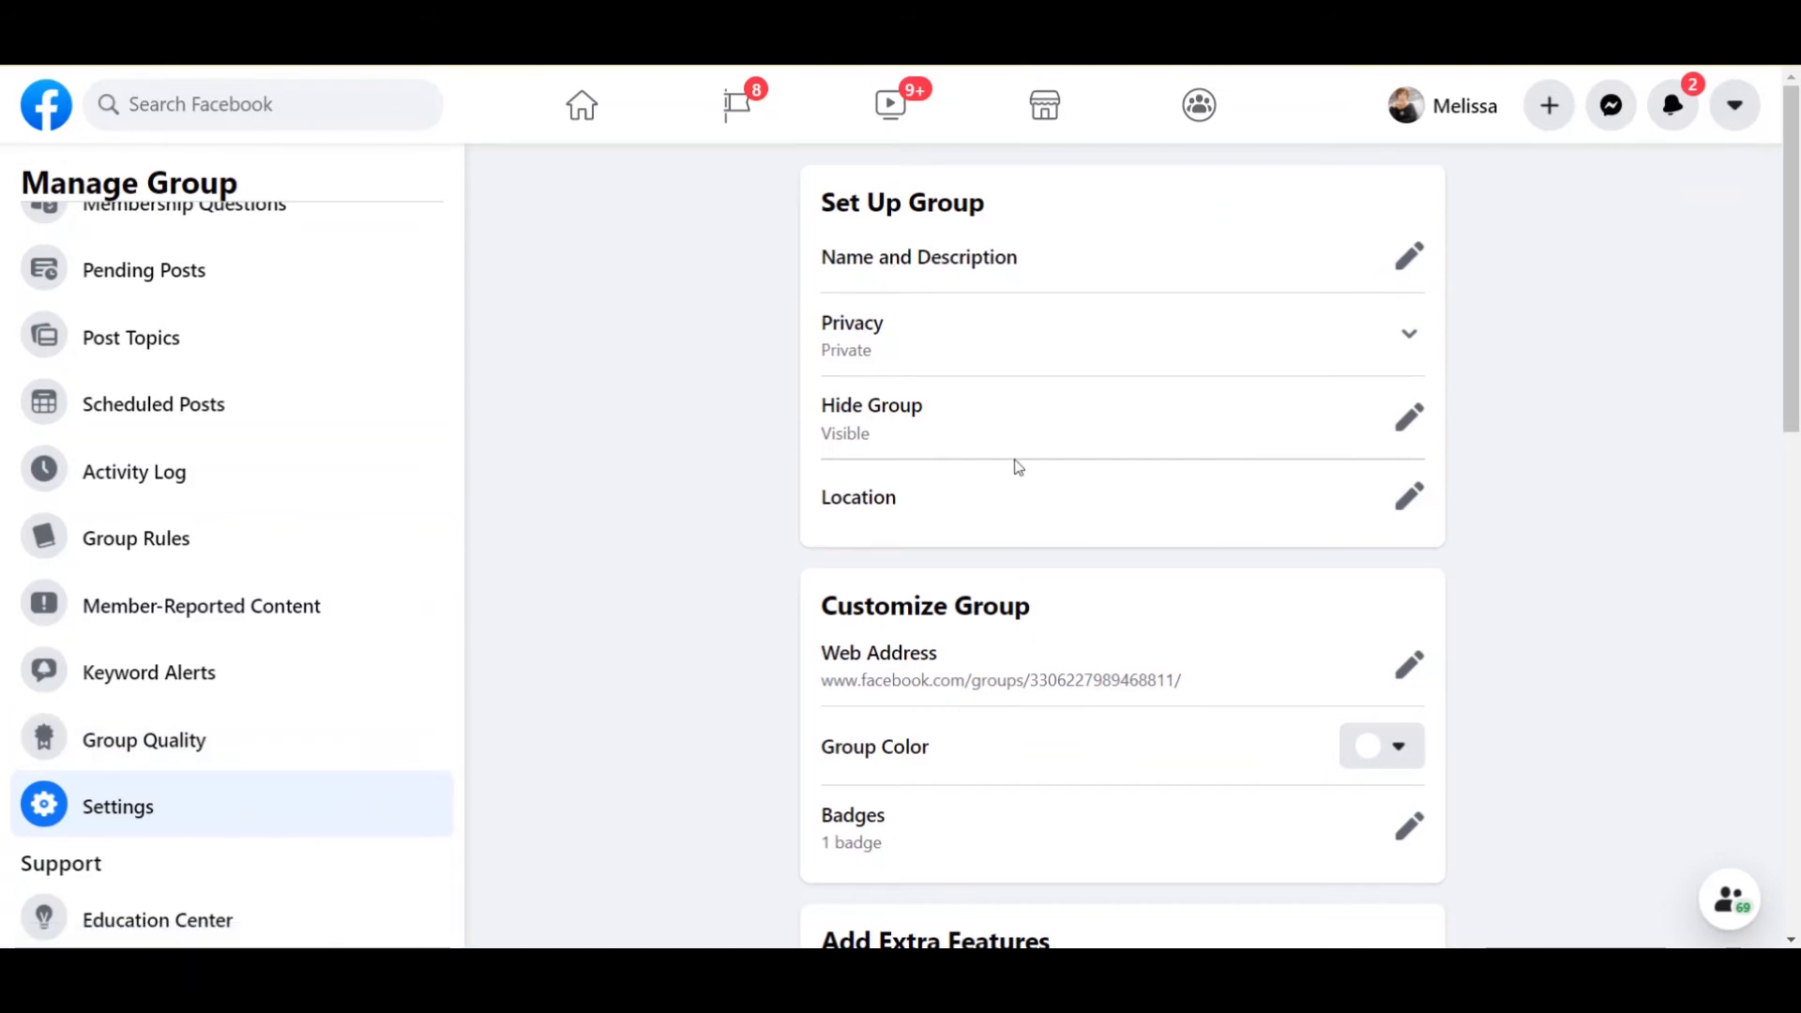
scroll(929, 406, down, 1)
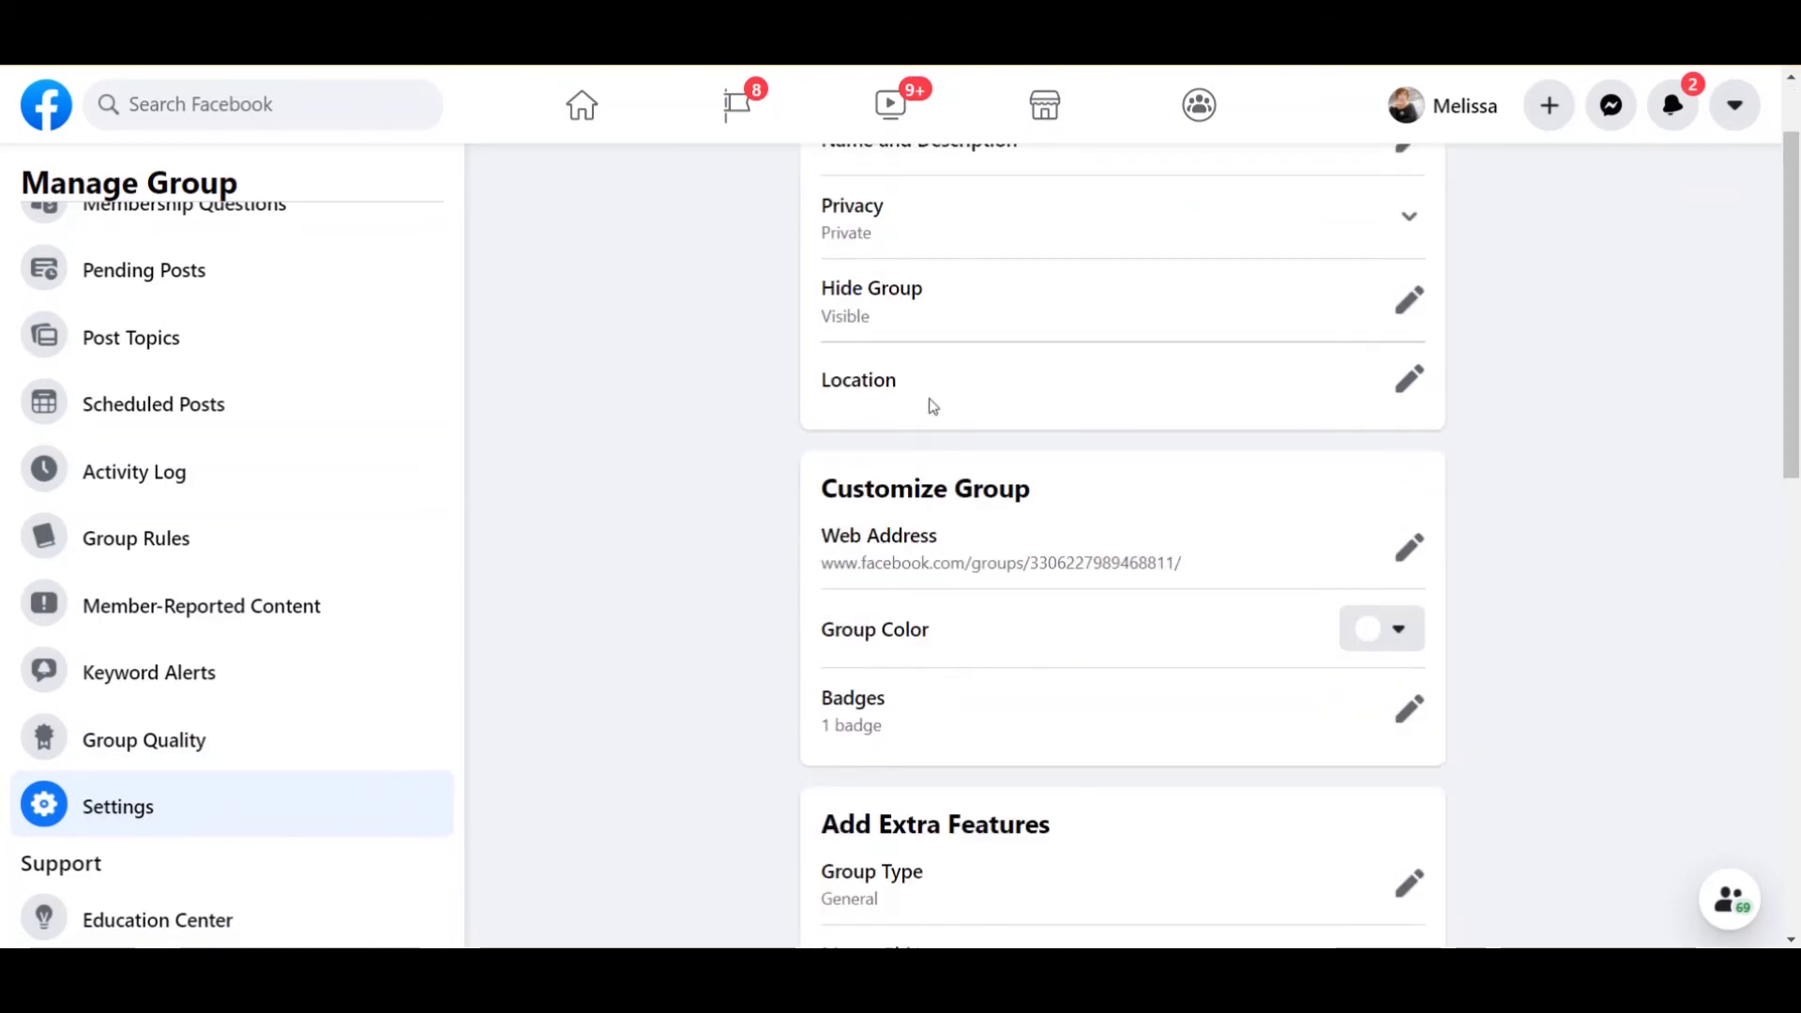
scroll(904, 331, up, 1)
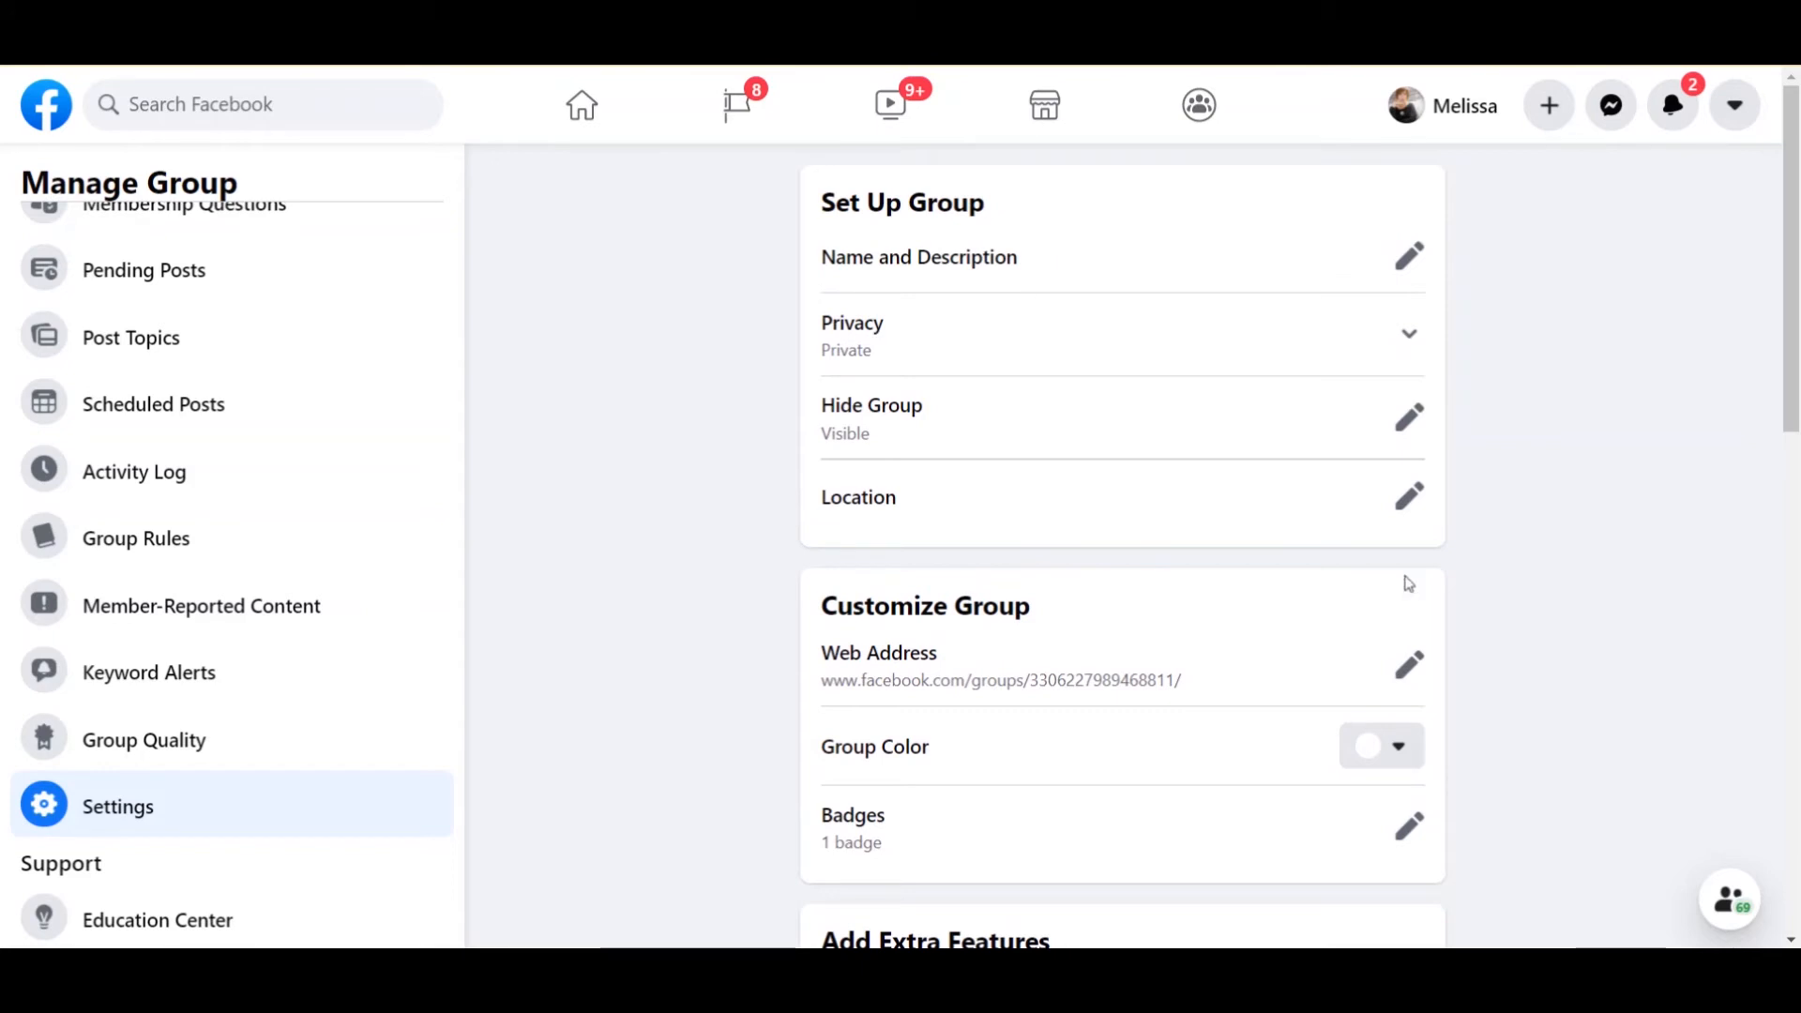
scroll(1585, 498, down, 1)
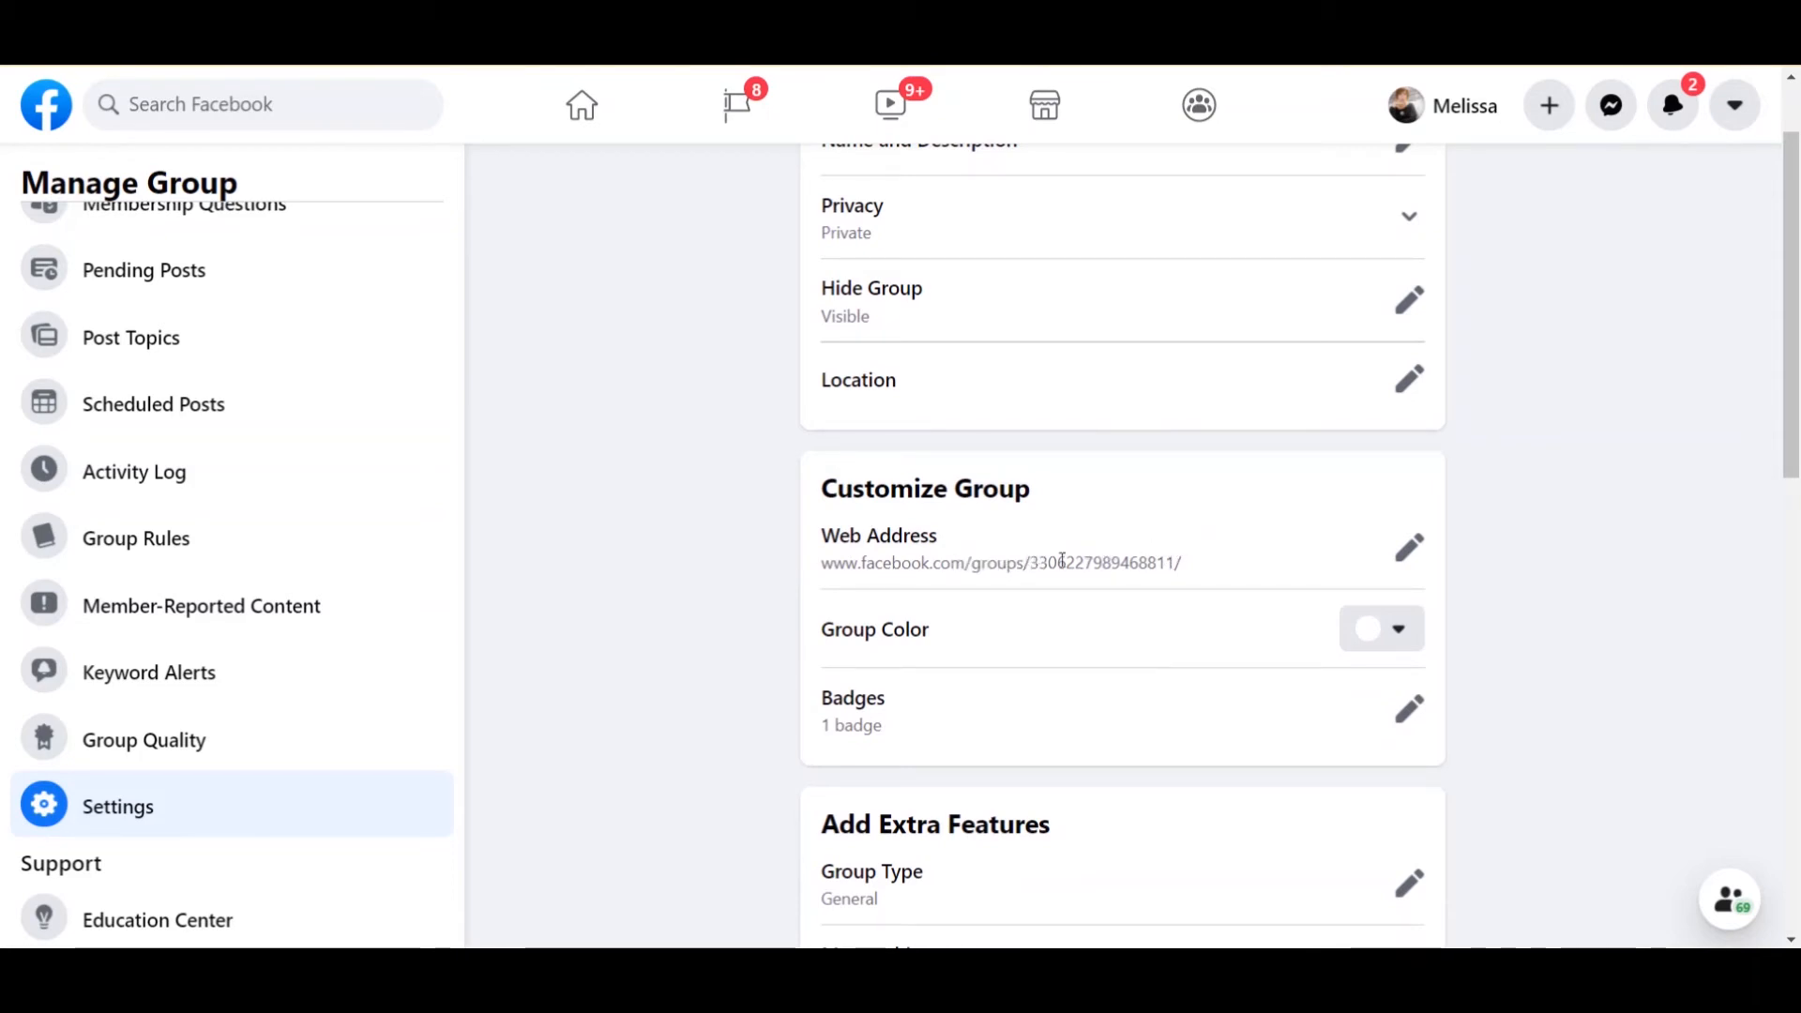
click(1412, 551)
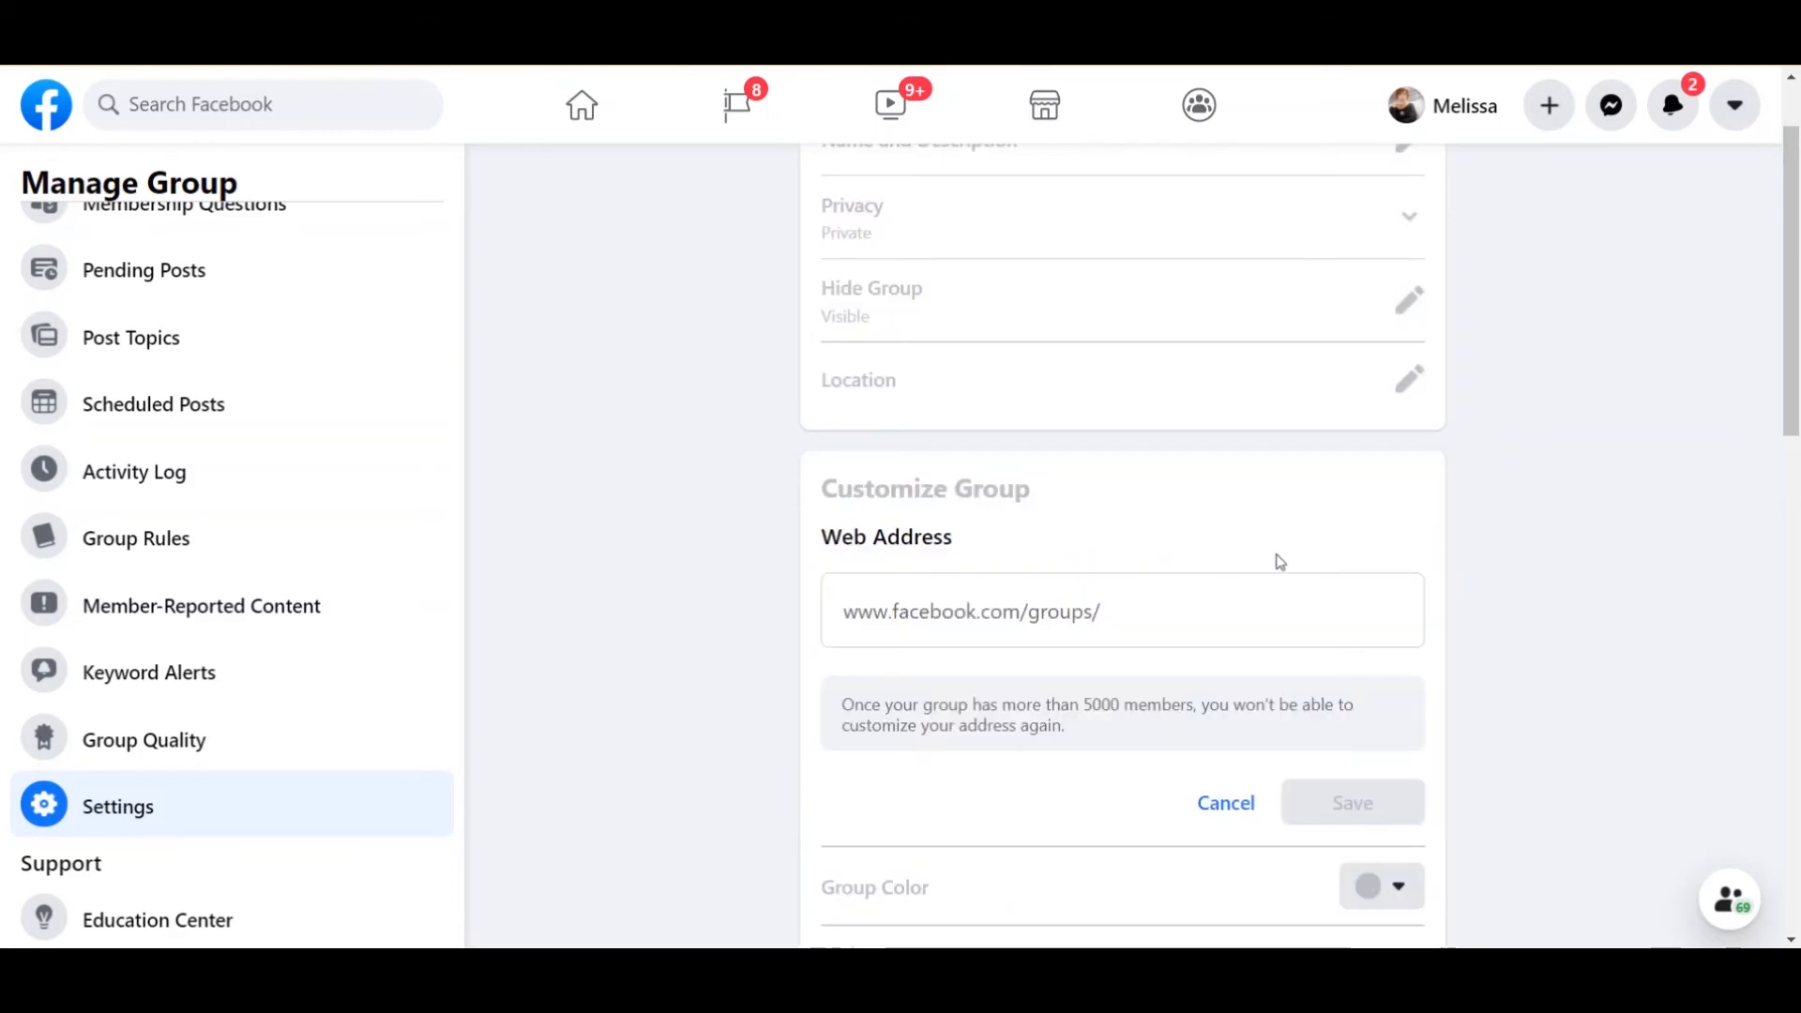
click(1224, 608)
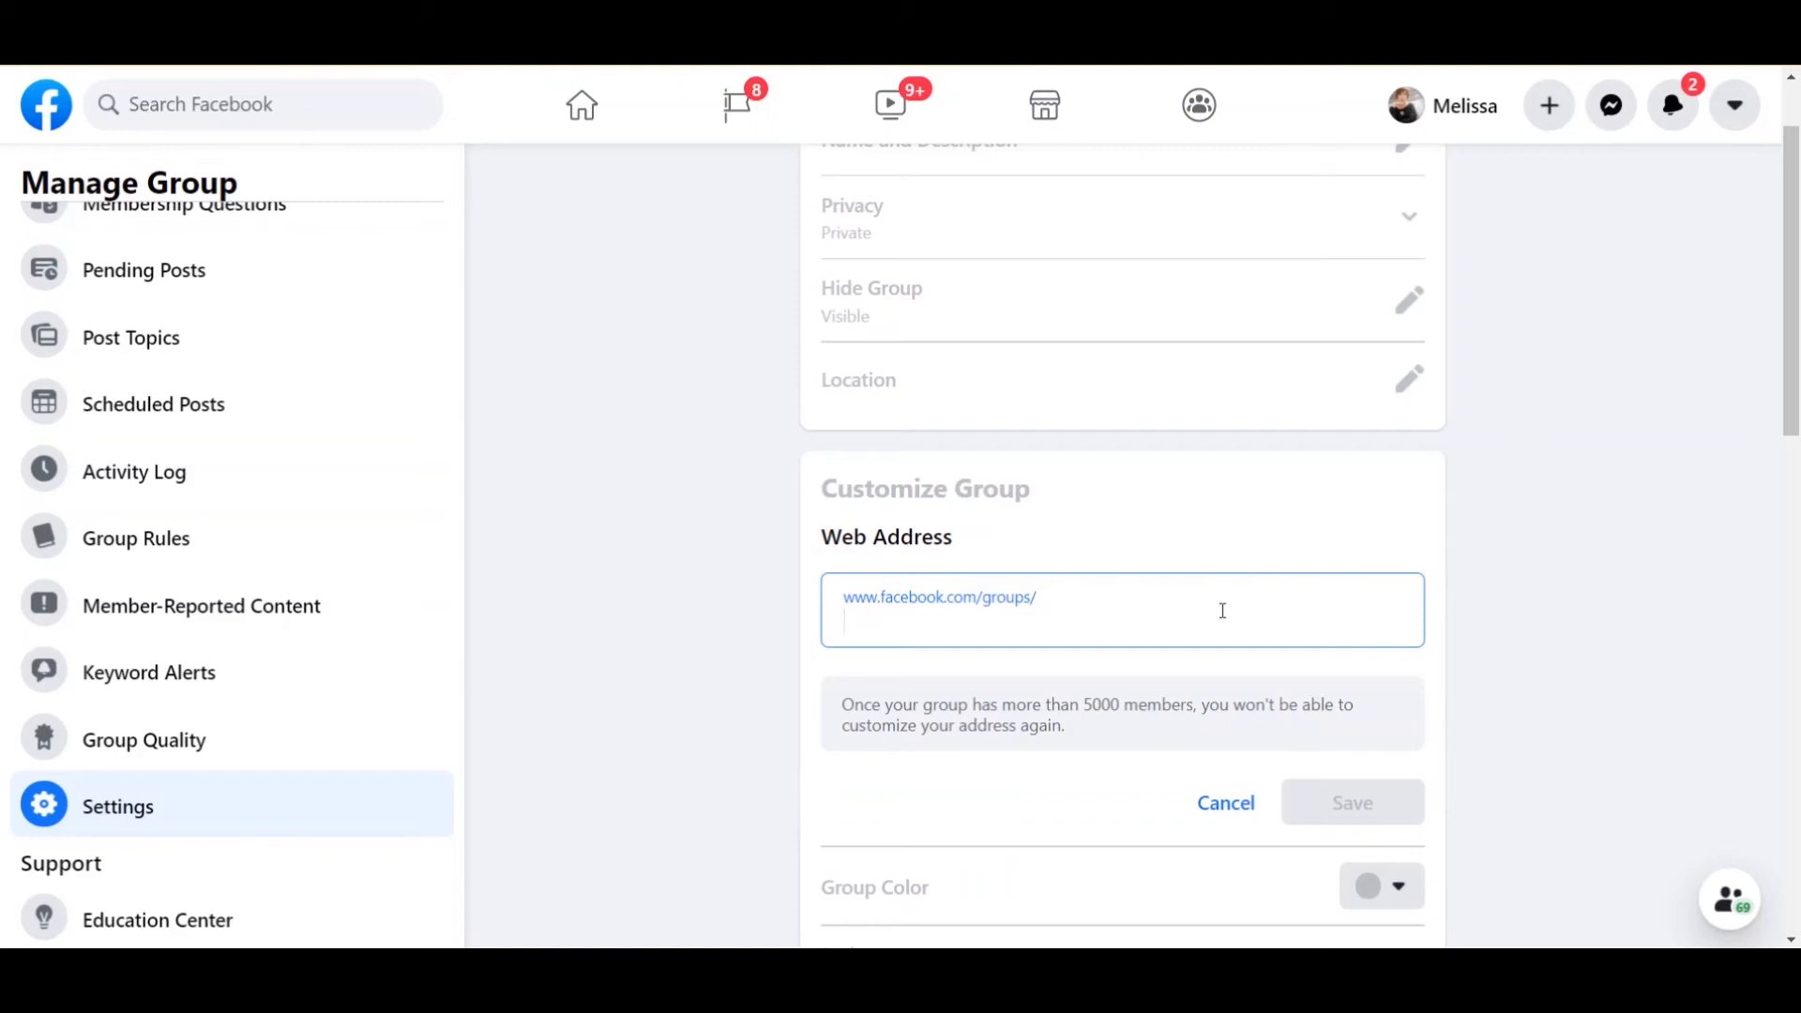
text(the)
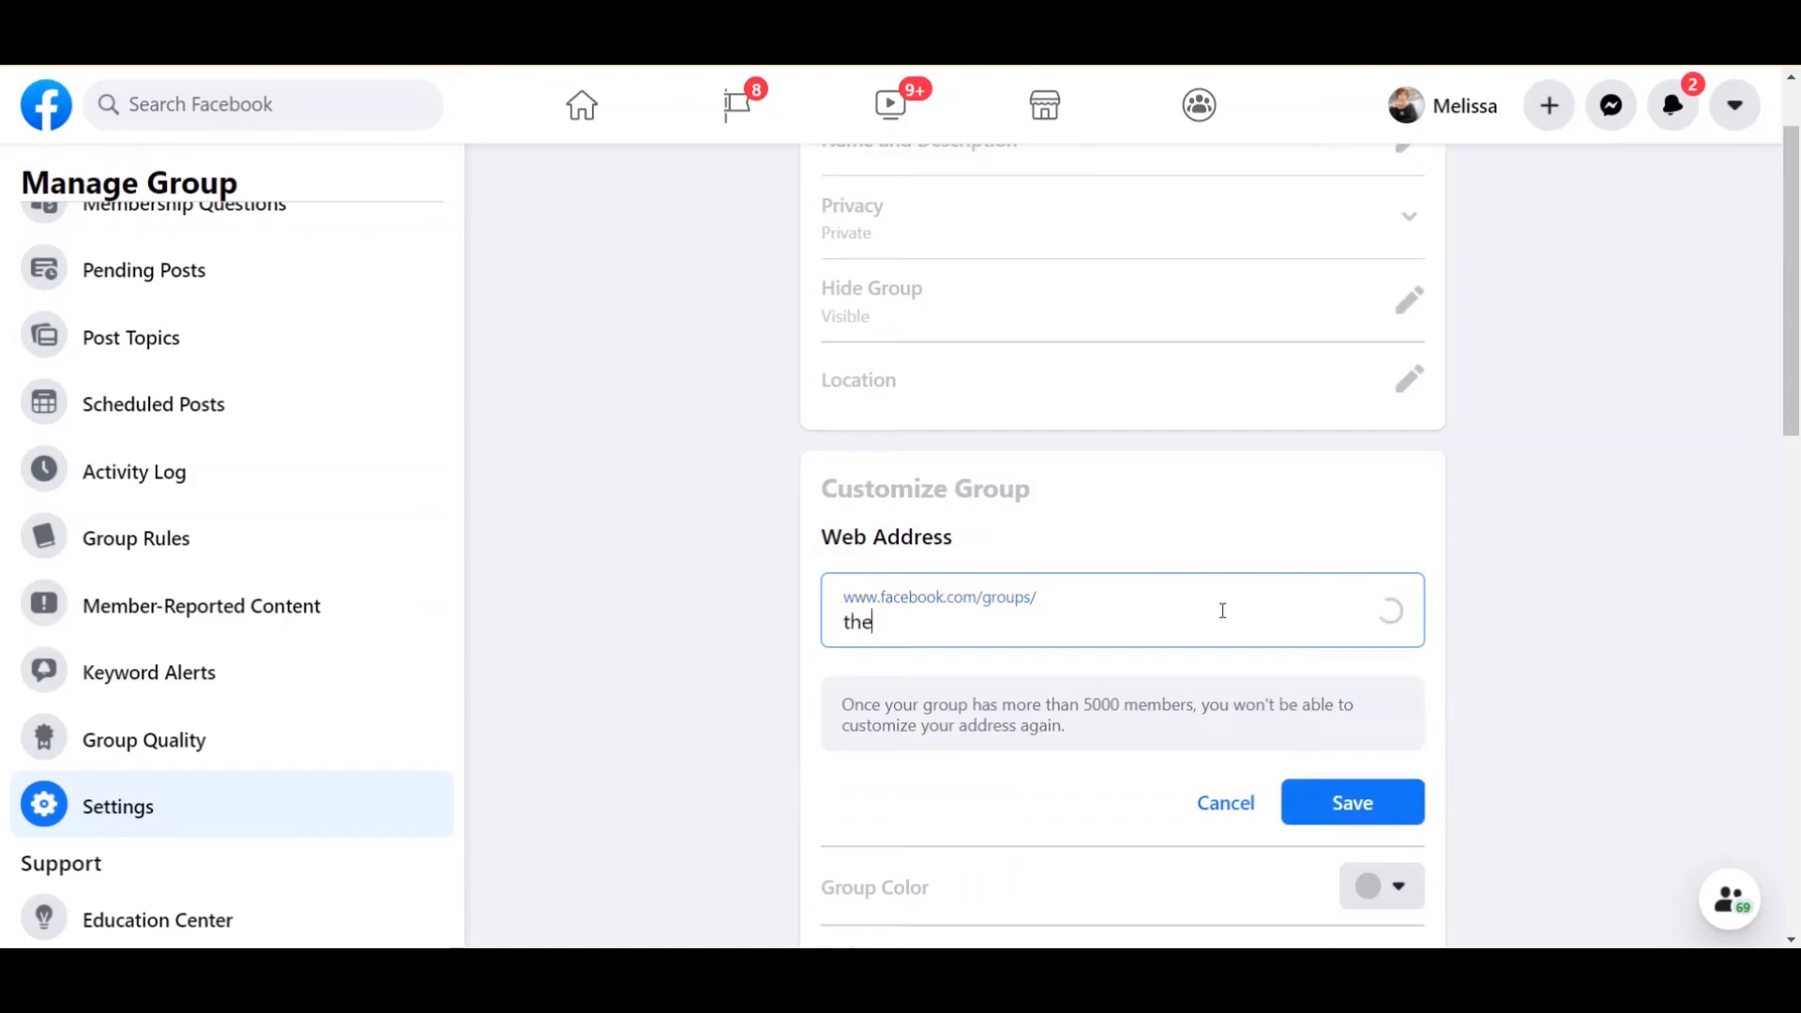
text(handmadehow)
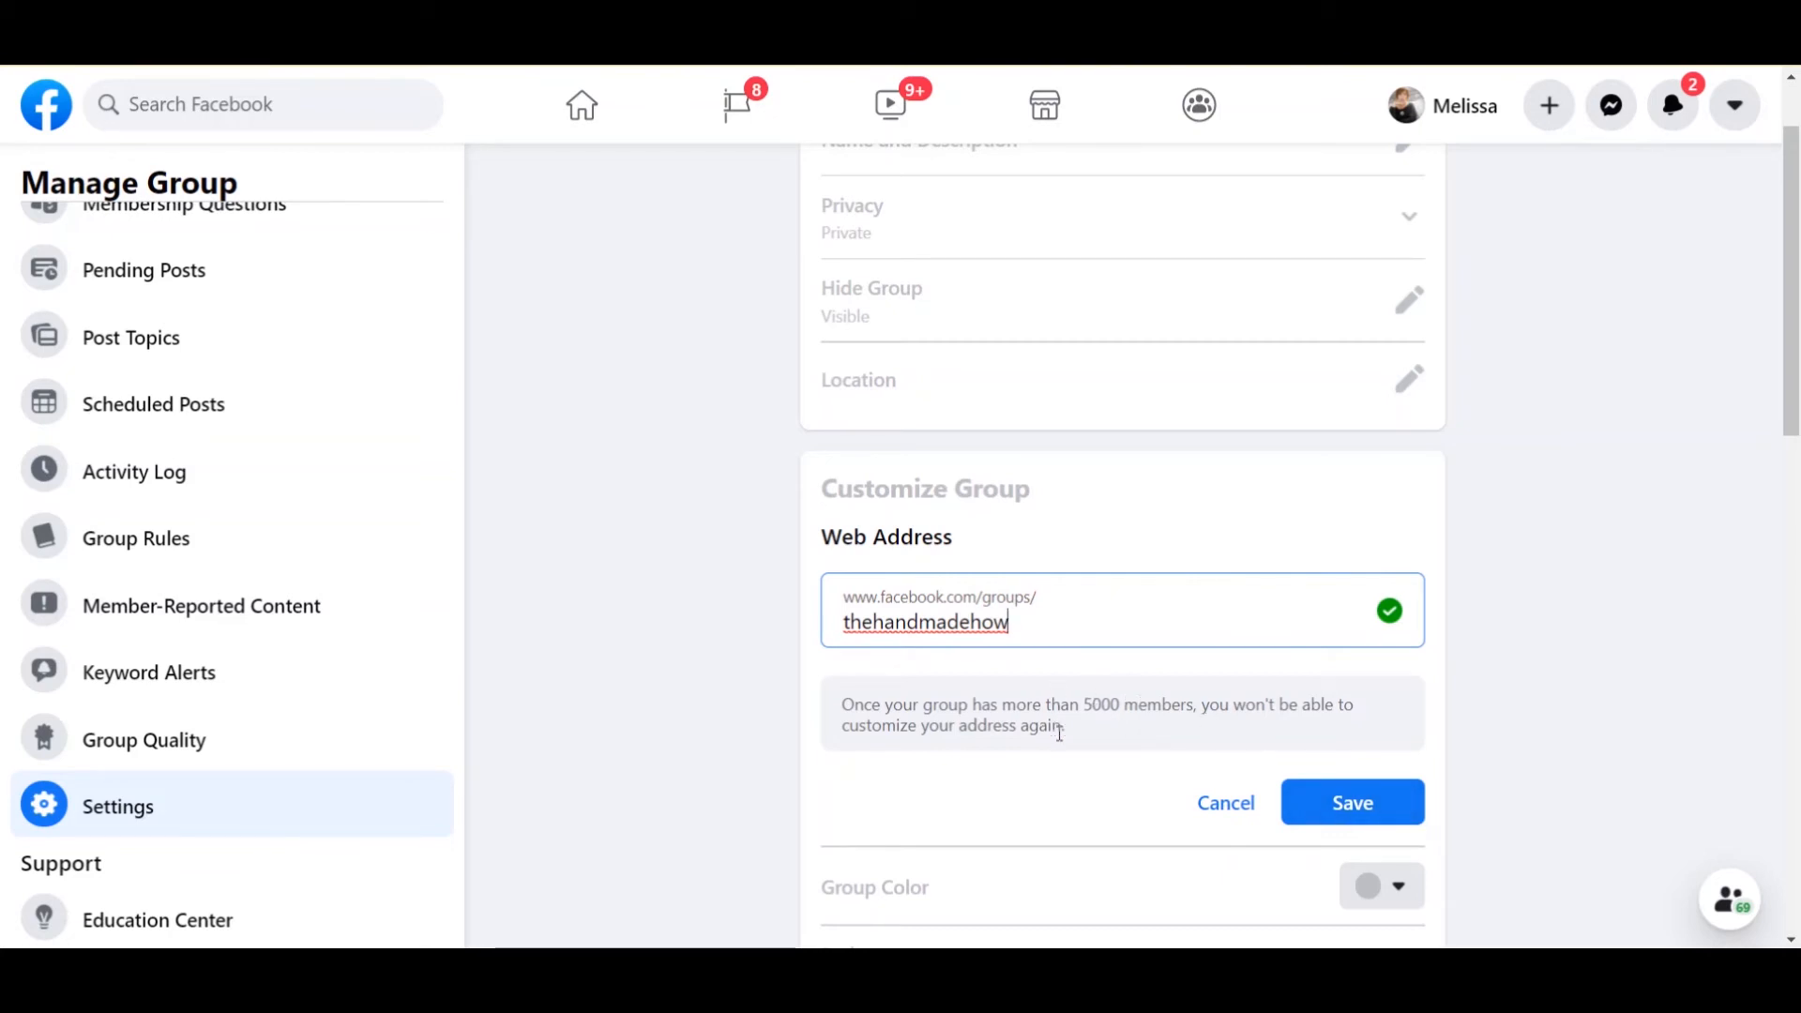
click(1582, 711)
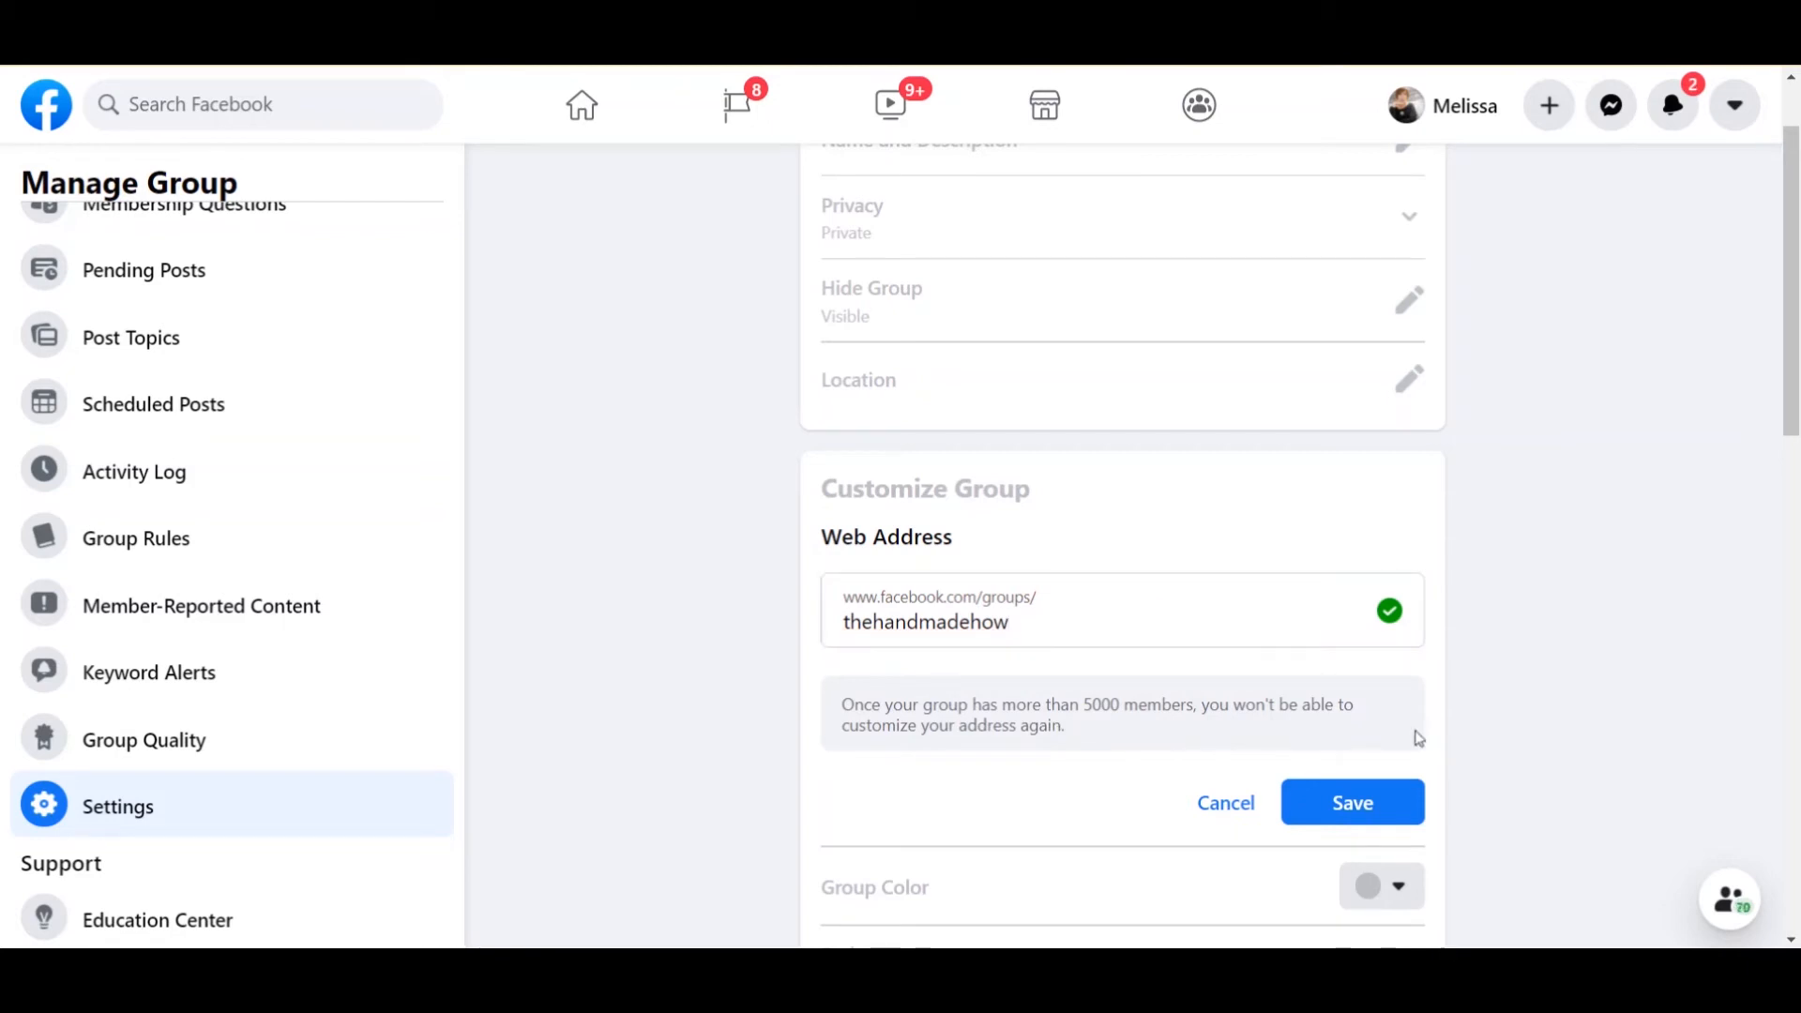
click(1315, 805)
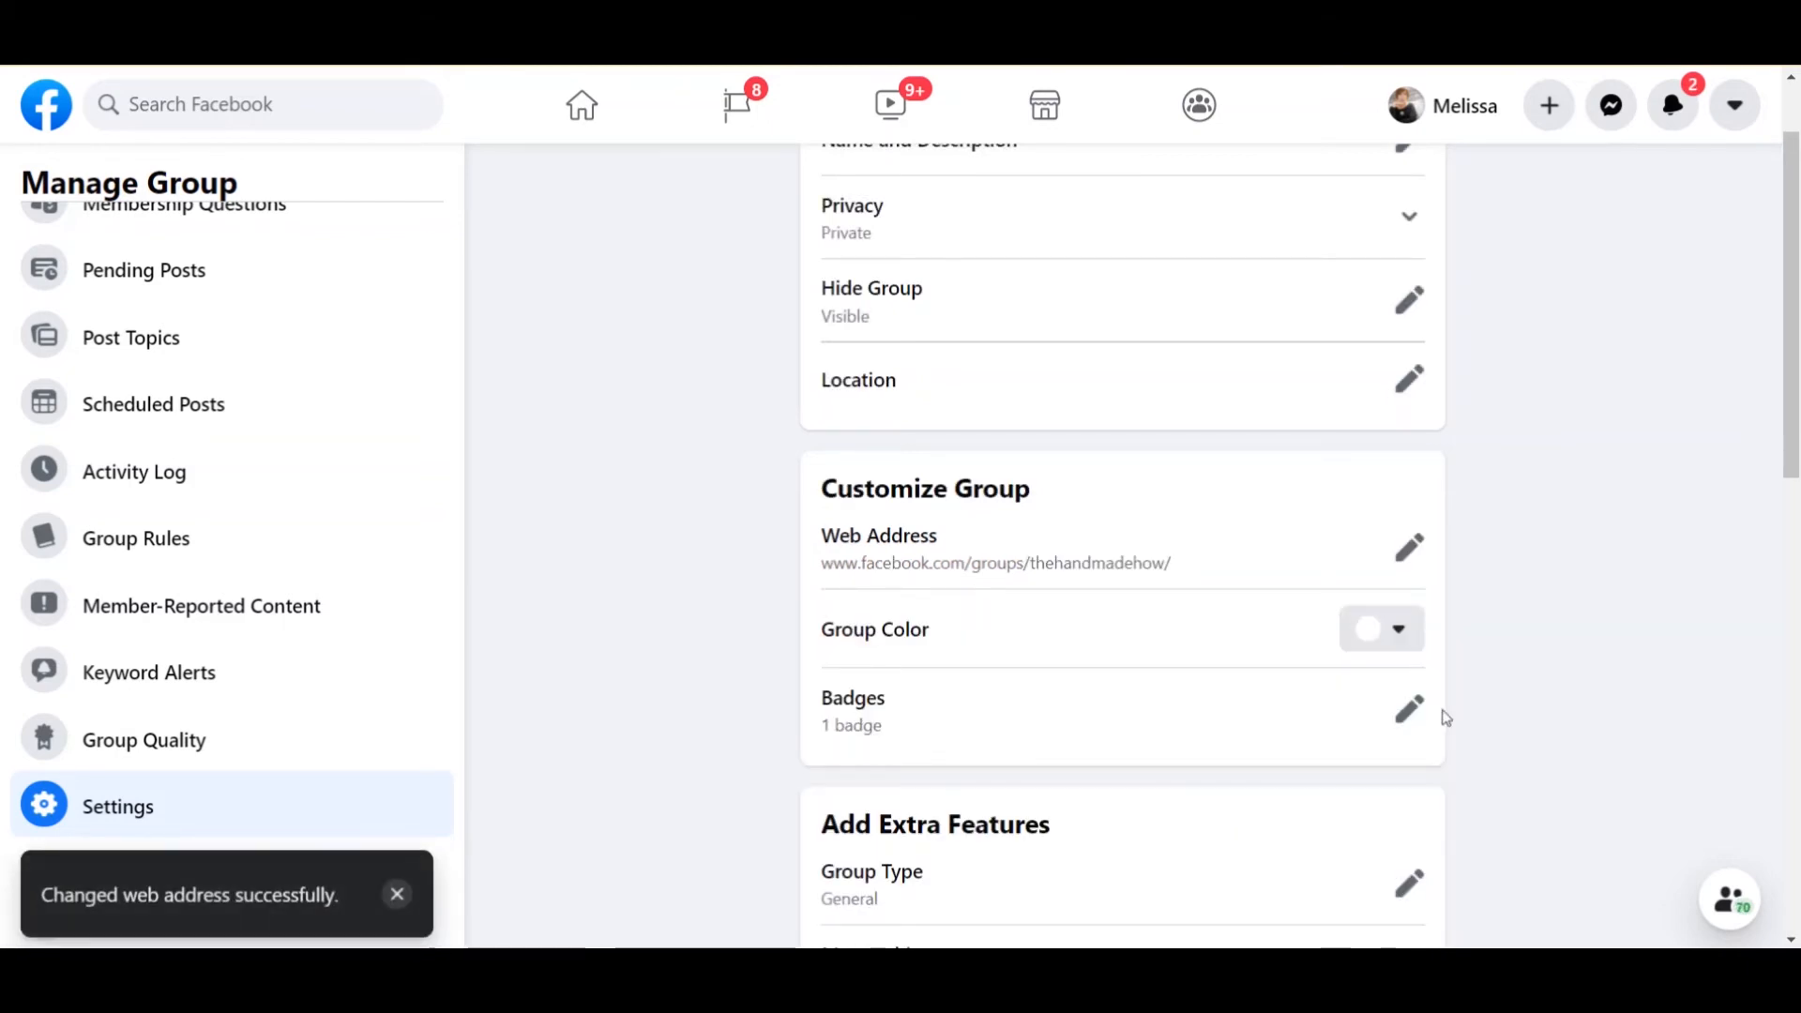
Set the group color to the lighter green and save it.
click(1400, 635)
click(1335, 706)
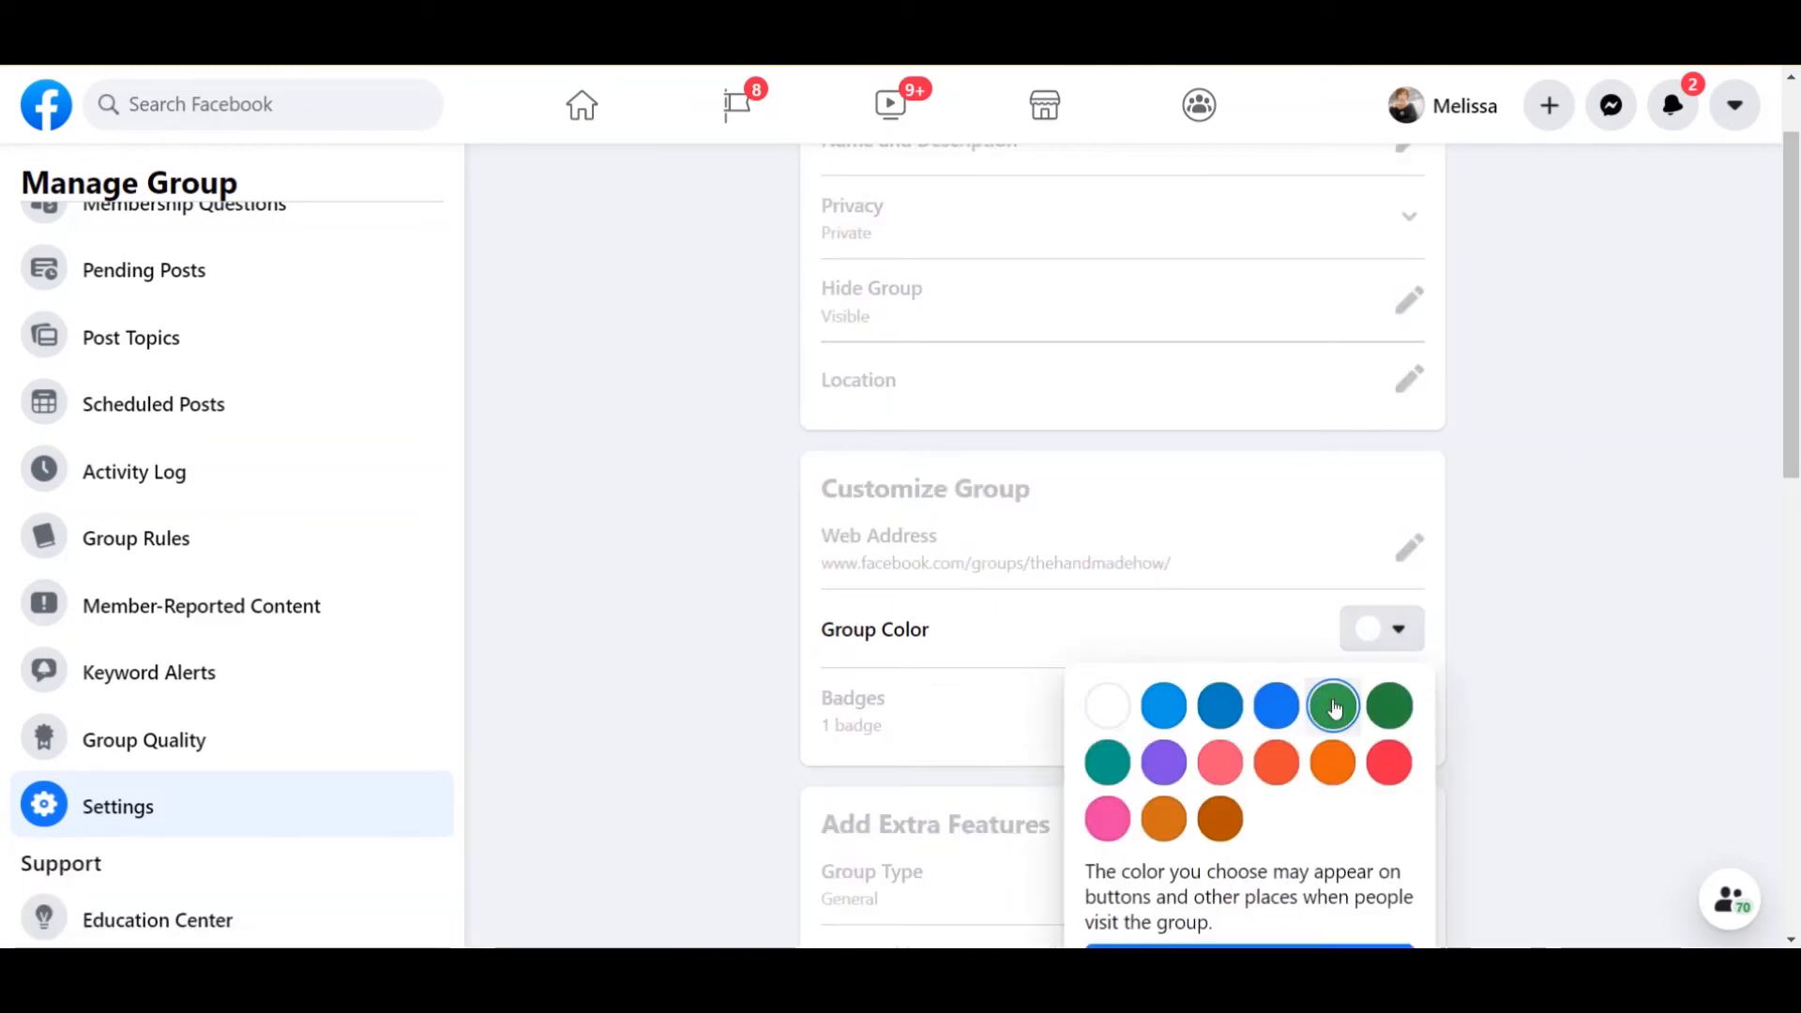
scroll(1357, 702, down, 4)
scroll(1356, 700, up, 1)
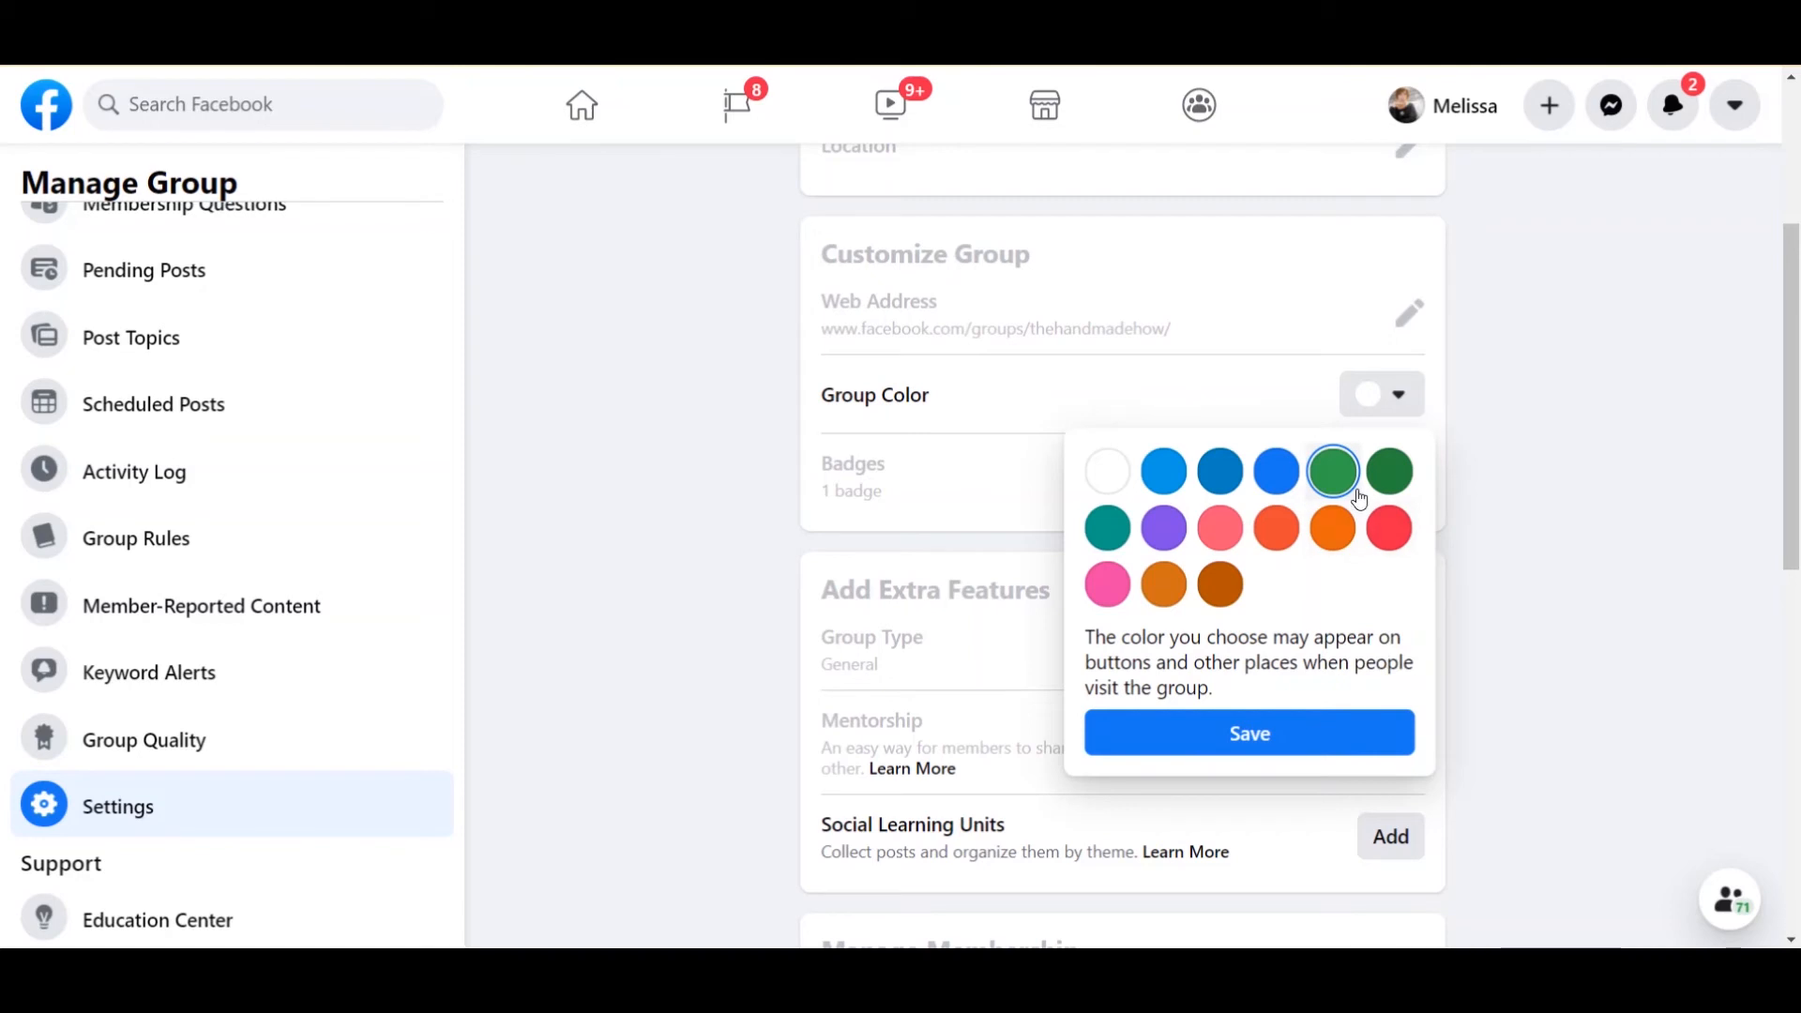
click(1396, 403)
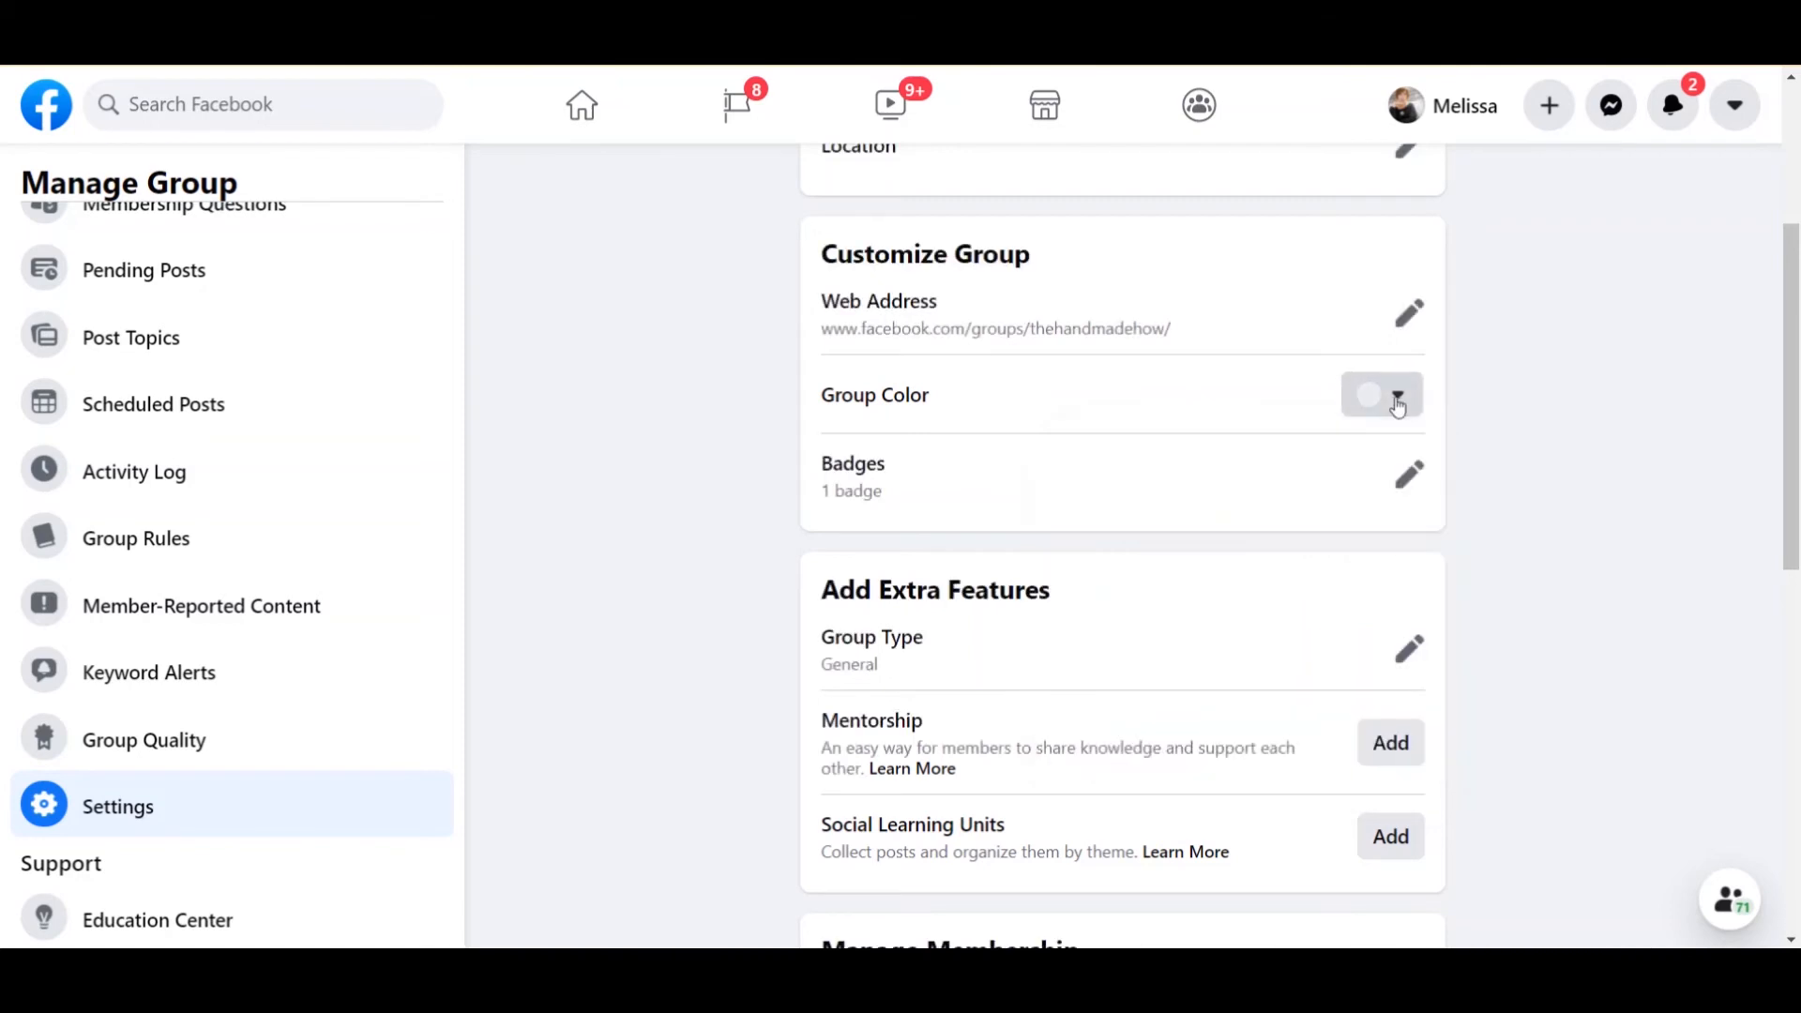
click(1396, 403)
click(1323, 479)
click(1234, 745)
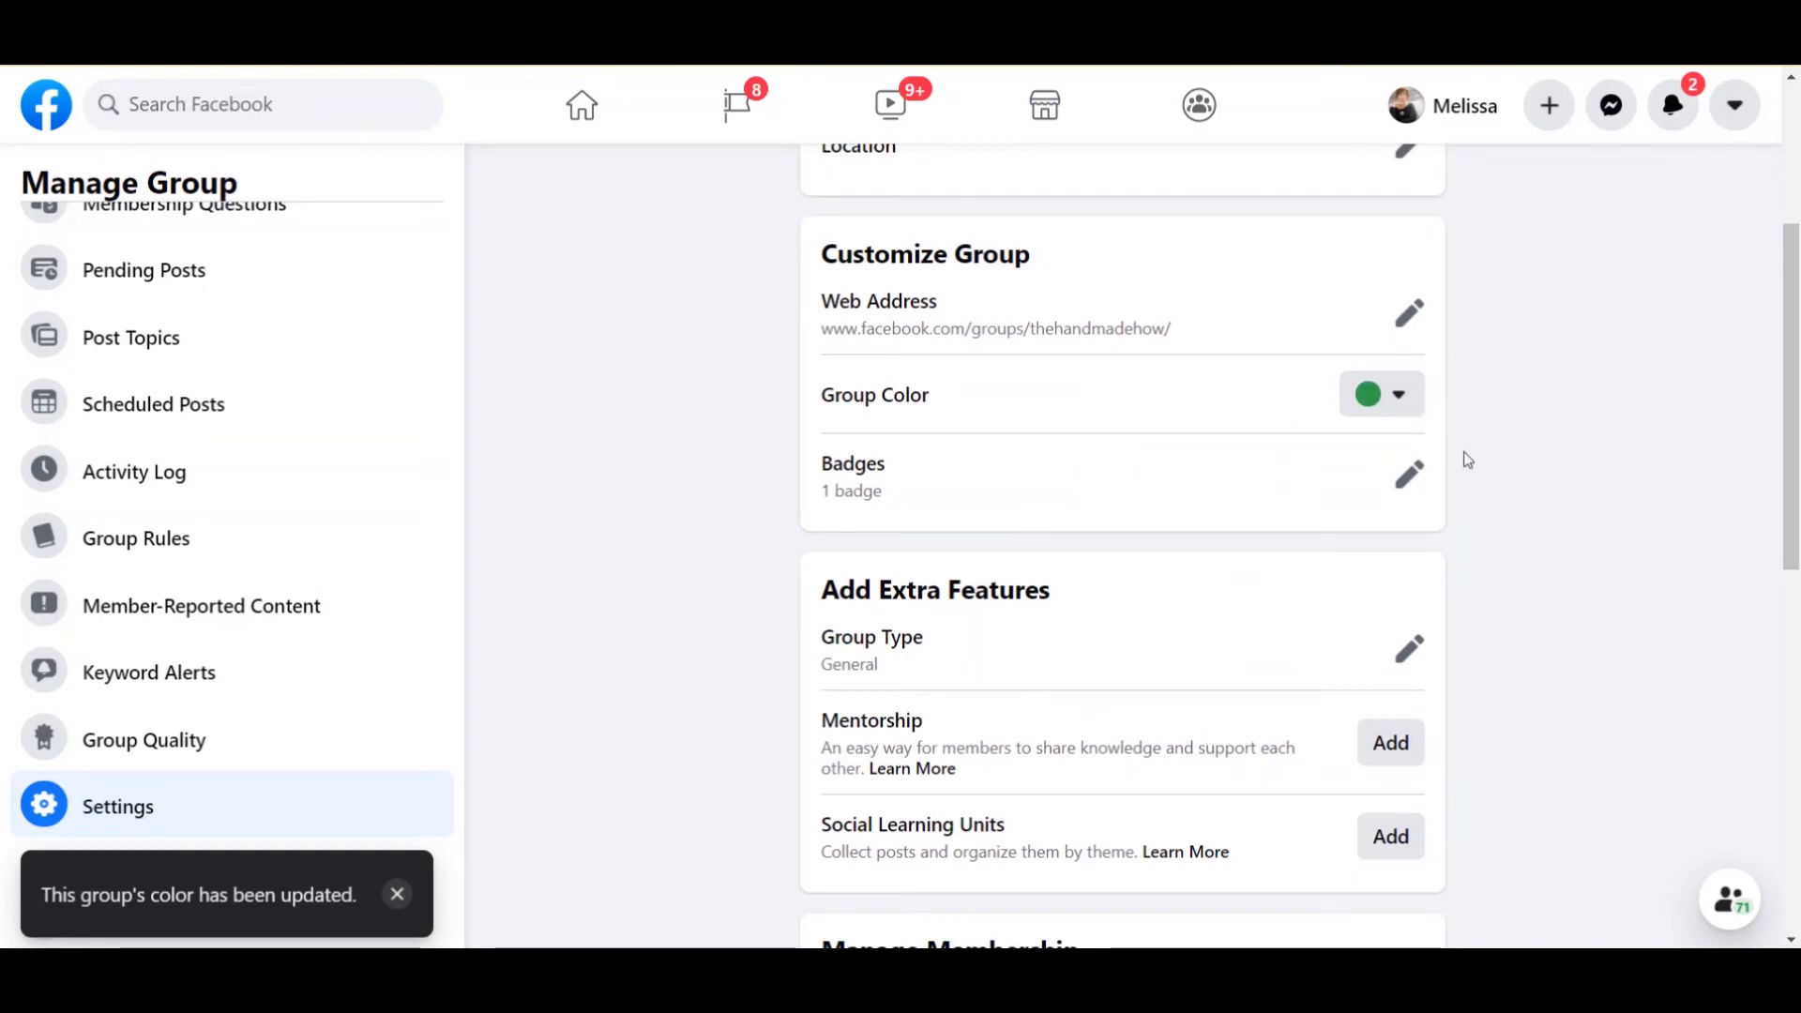
Review the available group badges and group types, closing both dialogs without making changes.
click(1408, 478)
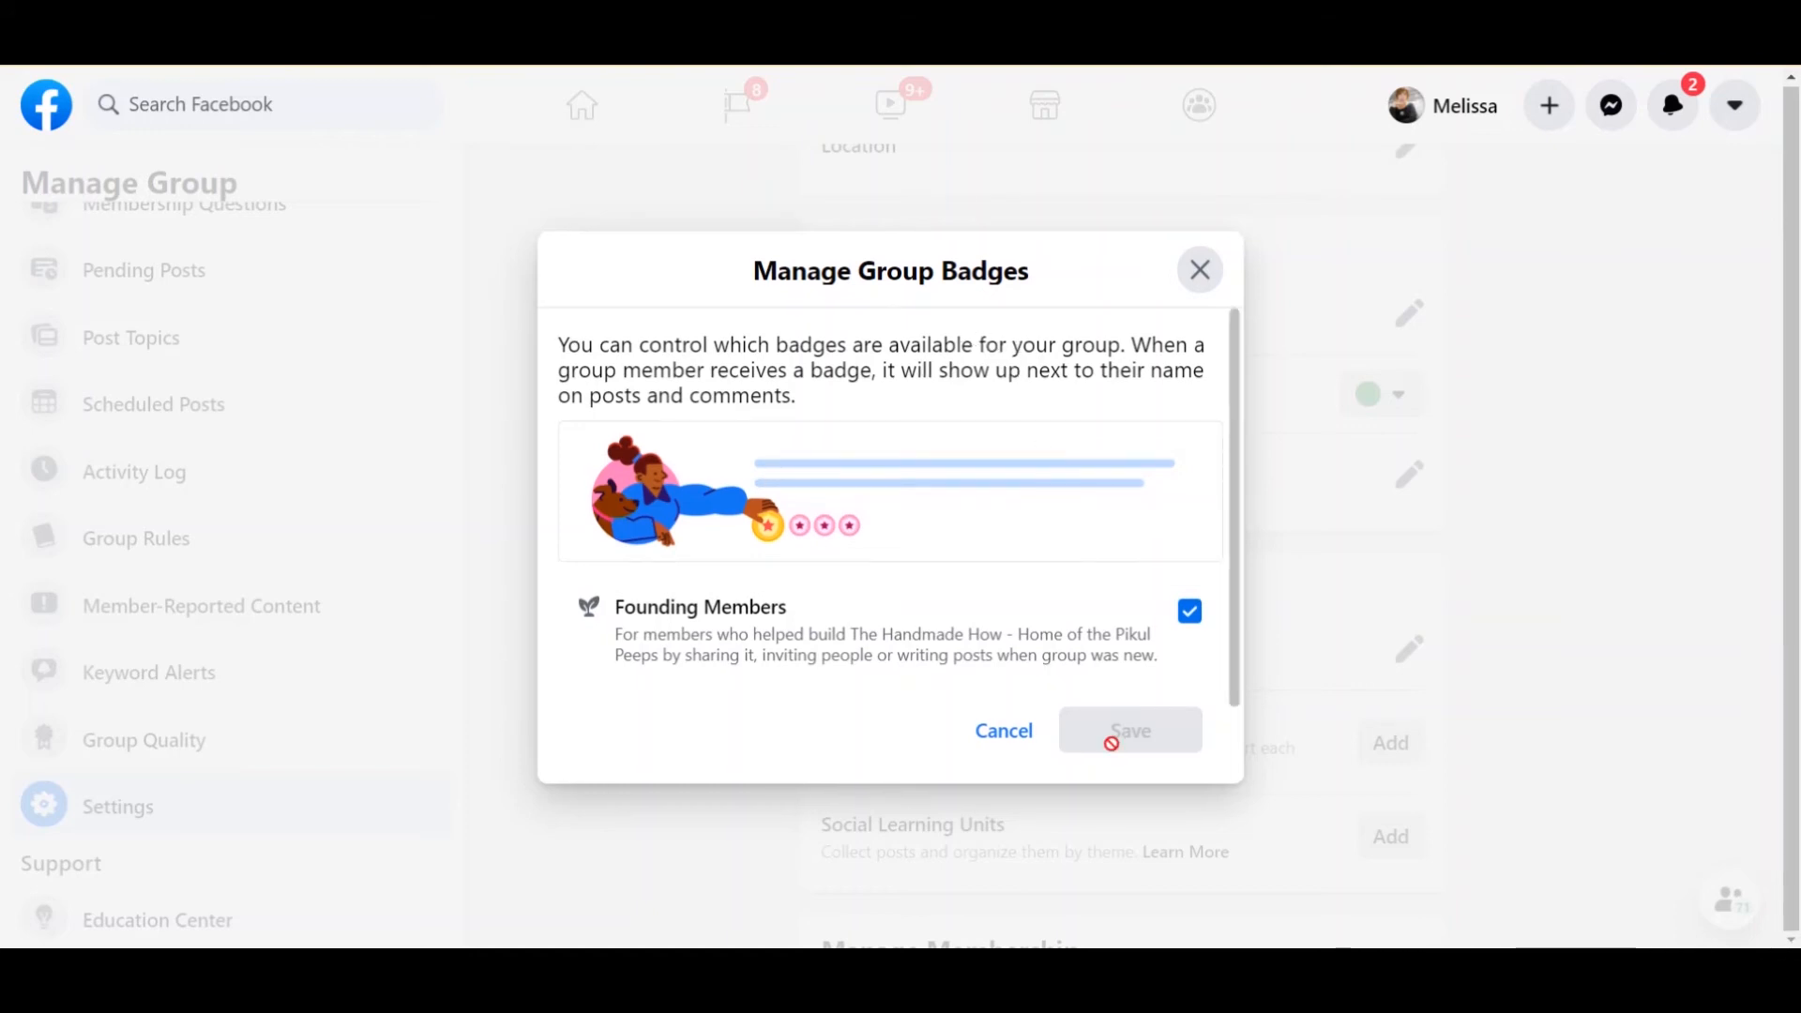
click(1199, 270)
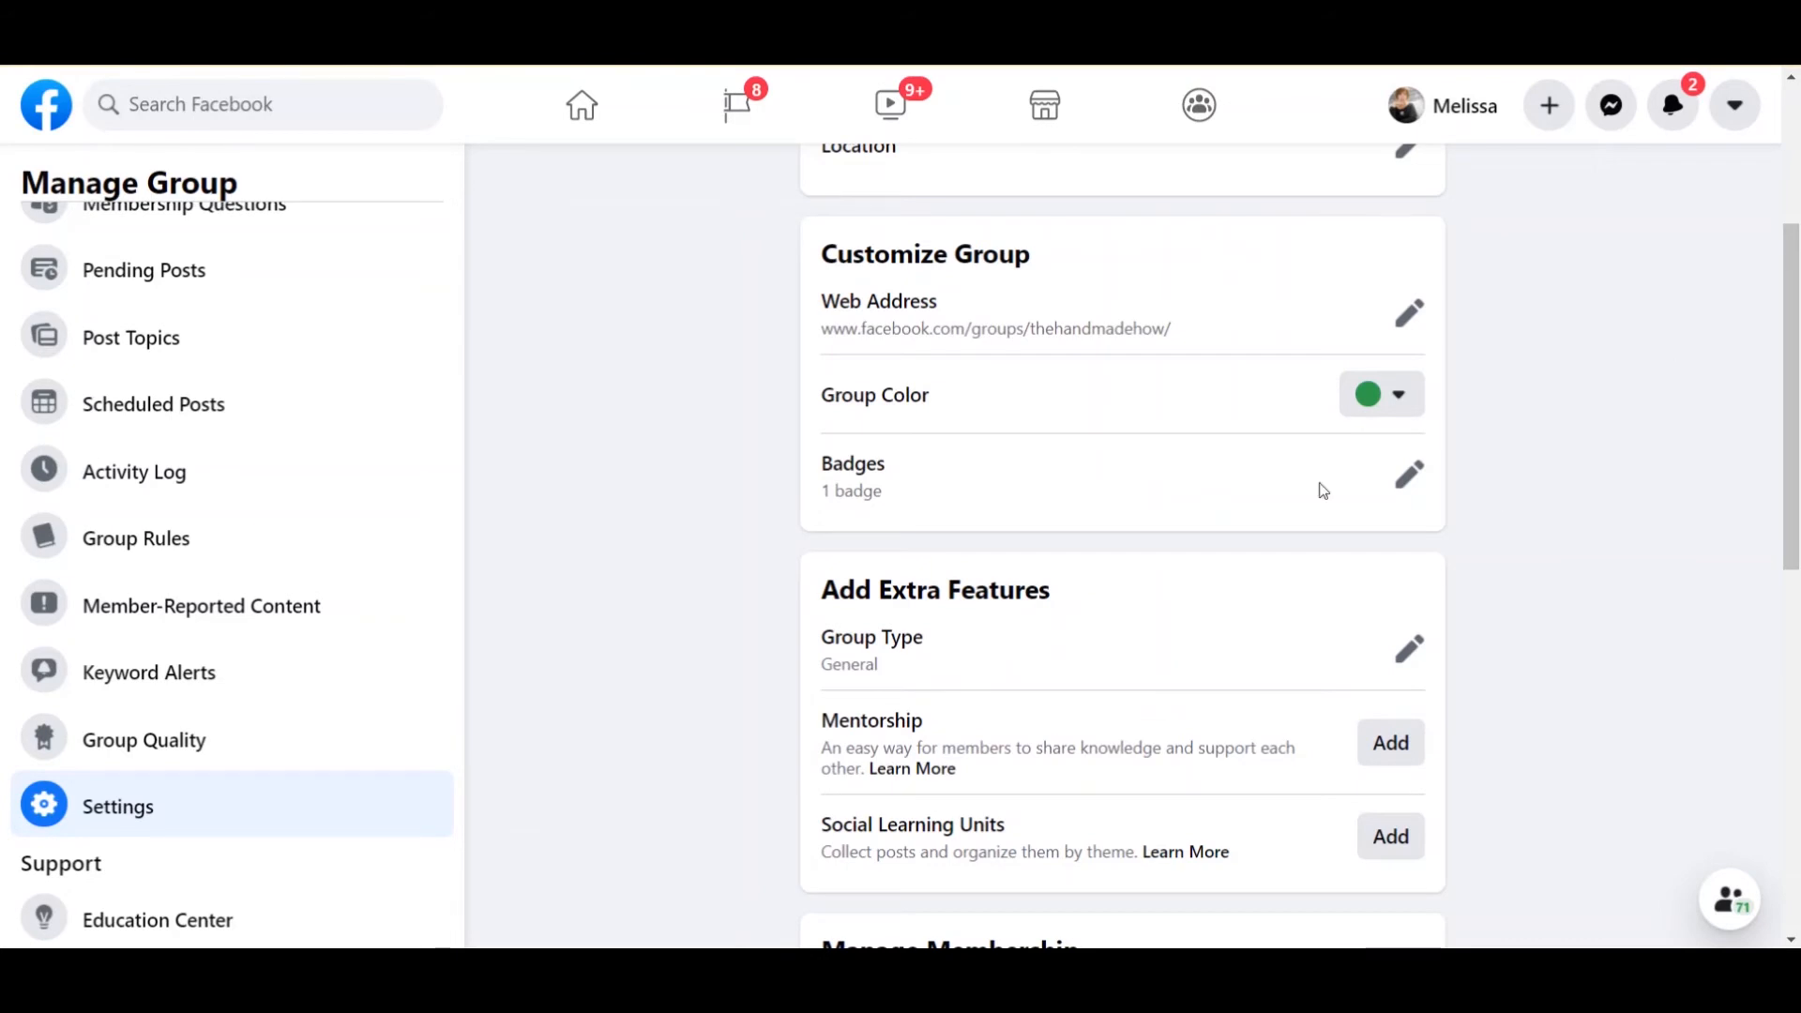
click(1407, 649)
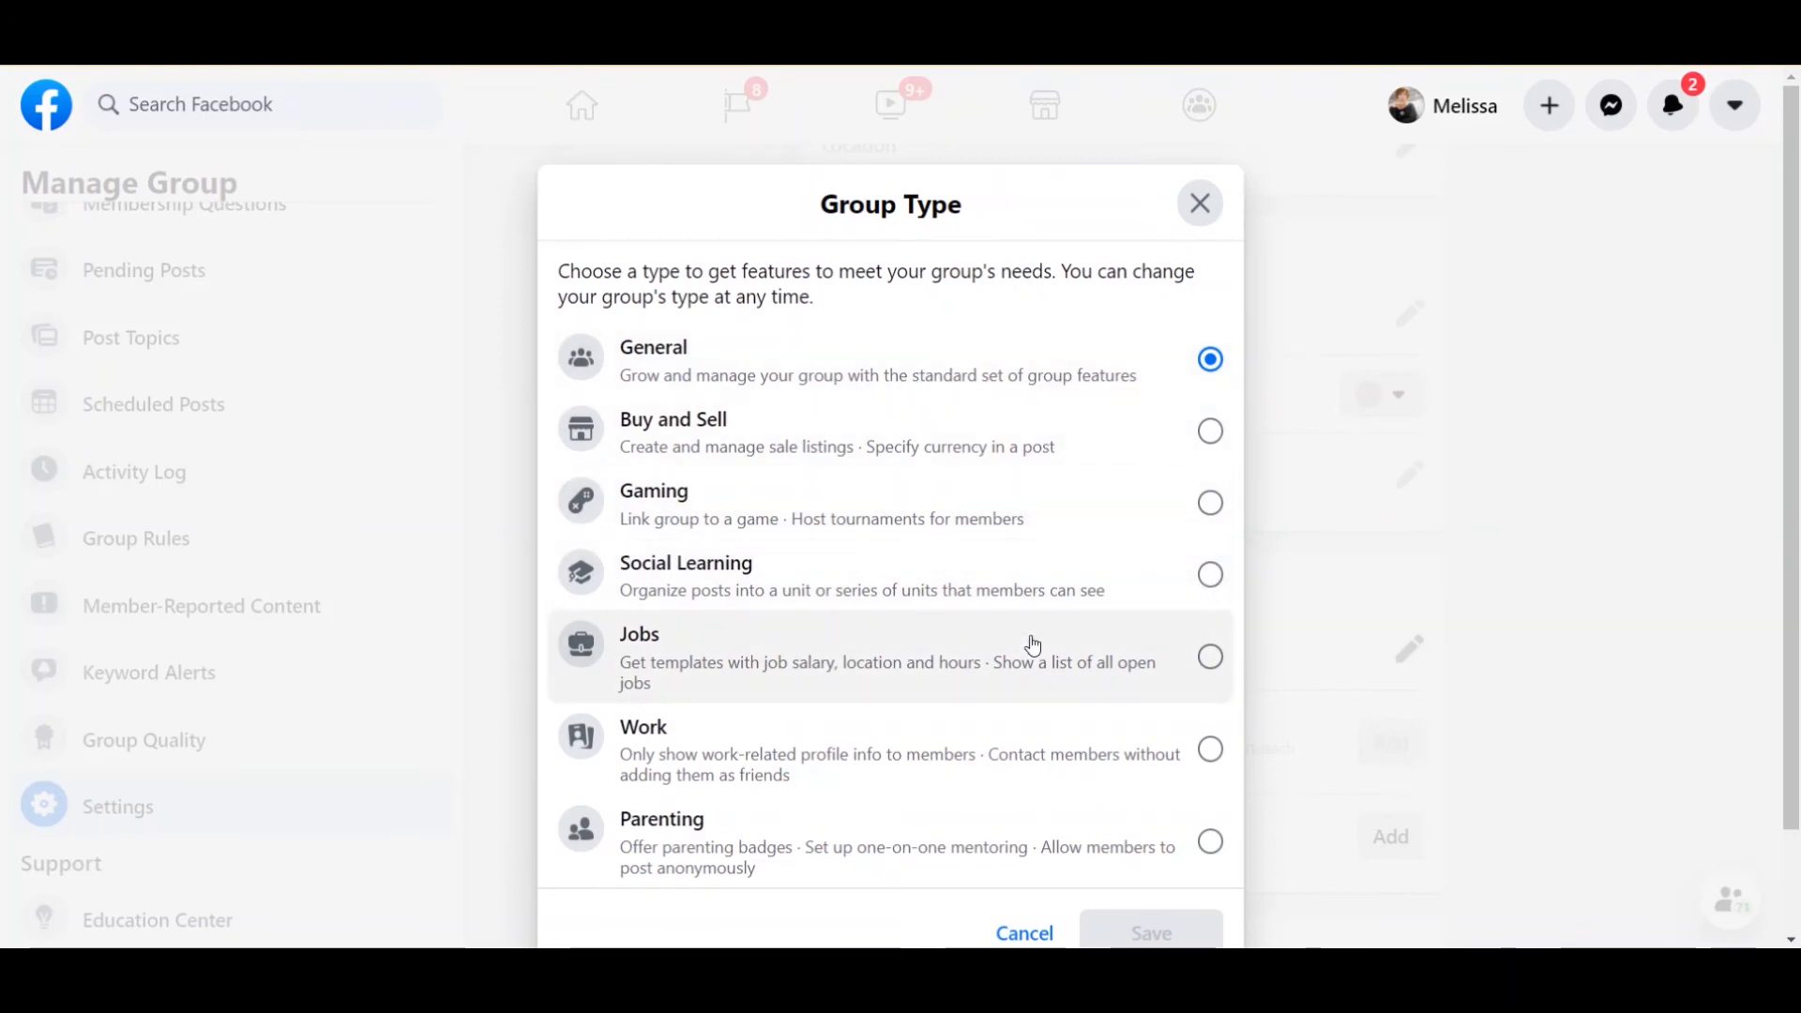
scroll(1049, 831, down, 1)
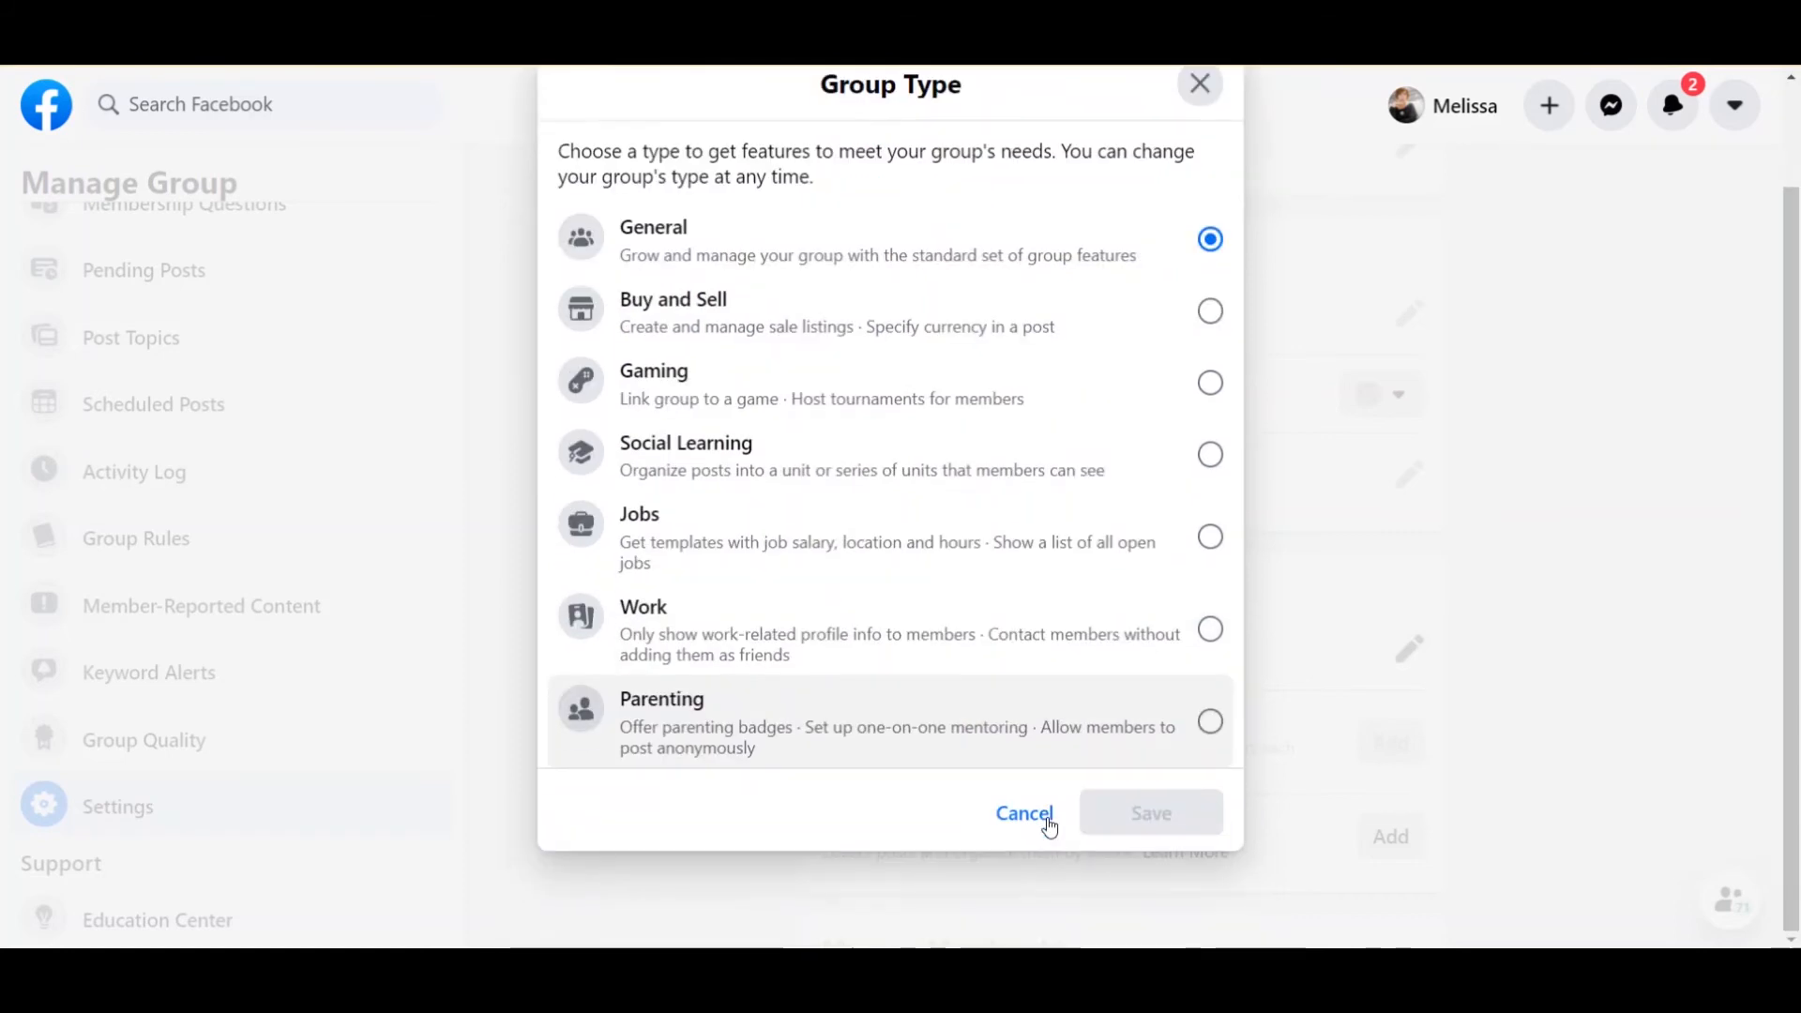
scroll(1138, 848, up, 1)
click(1025, 929)
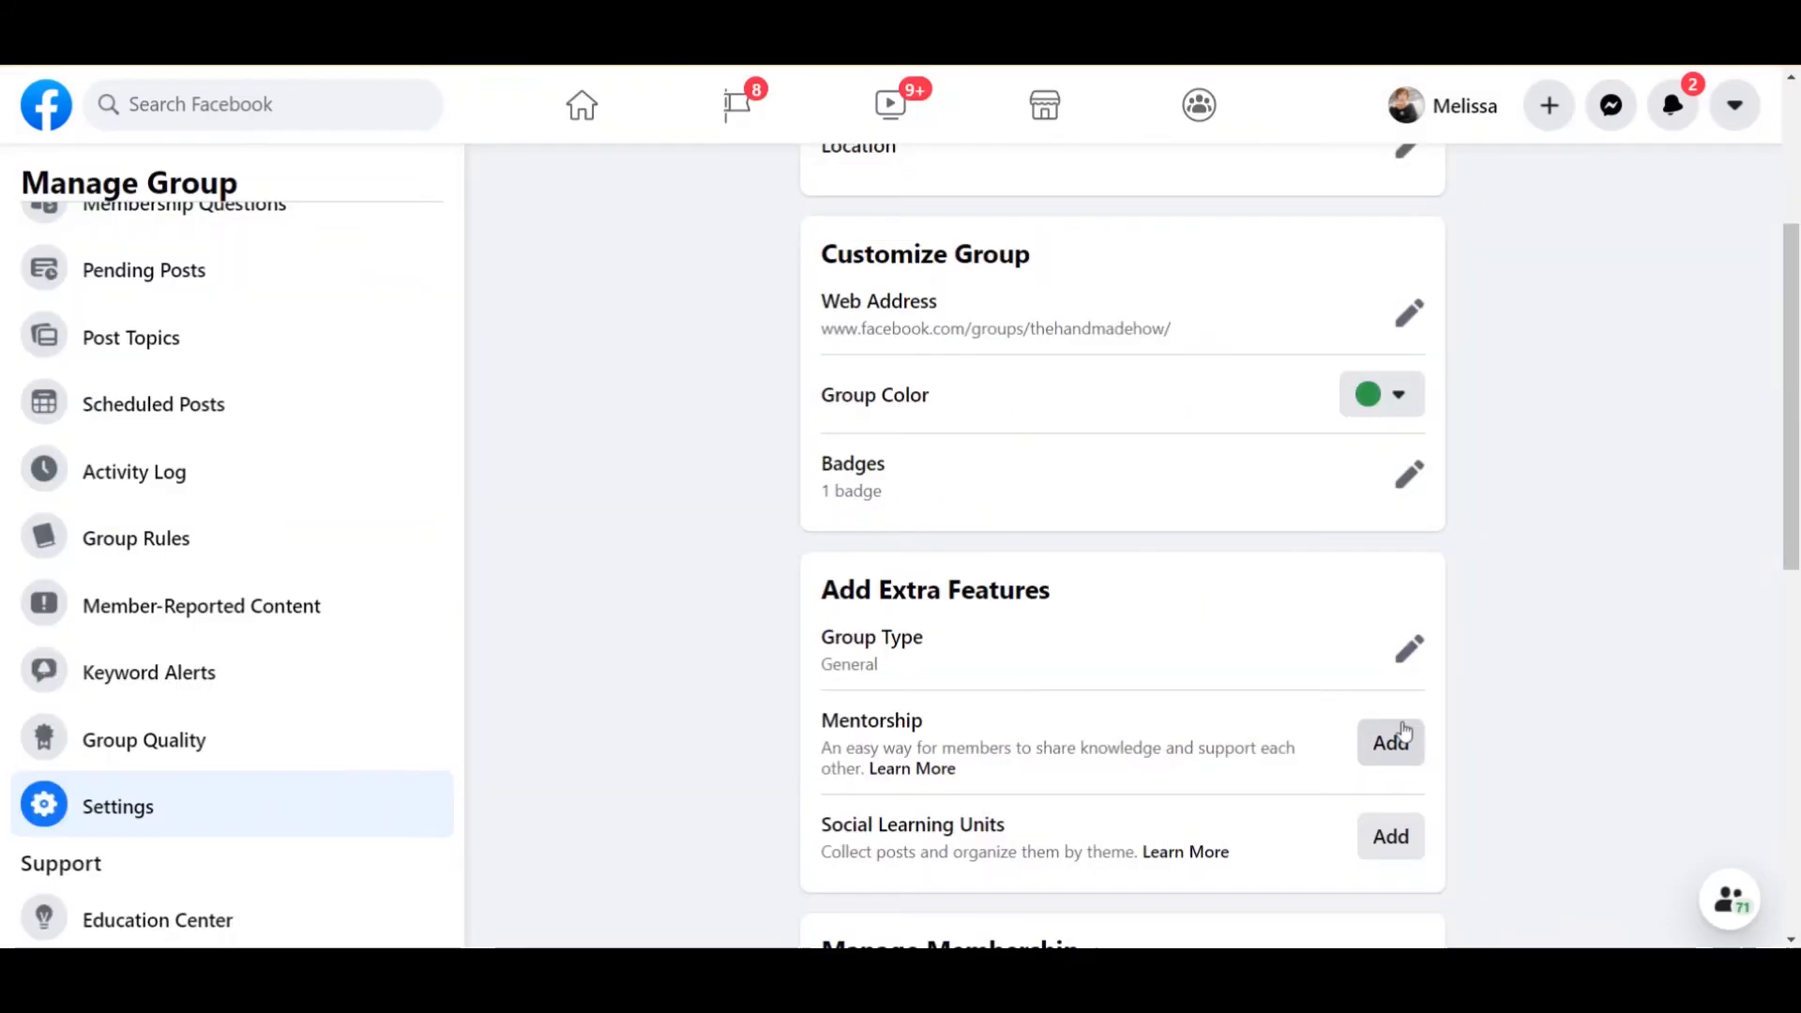
Restrict who can join the group to Only people and save the membership setting.
scroll(1422, 713, down, 4)
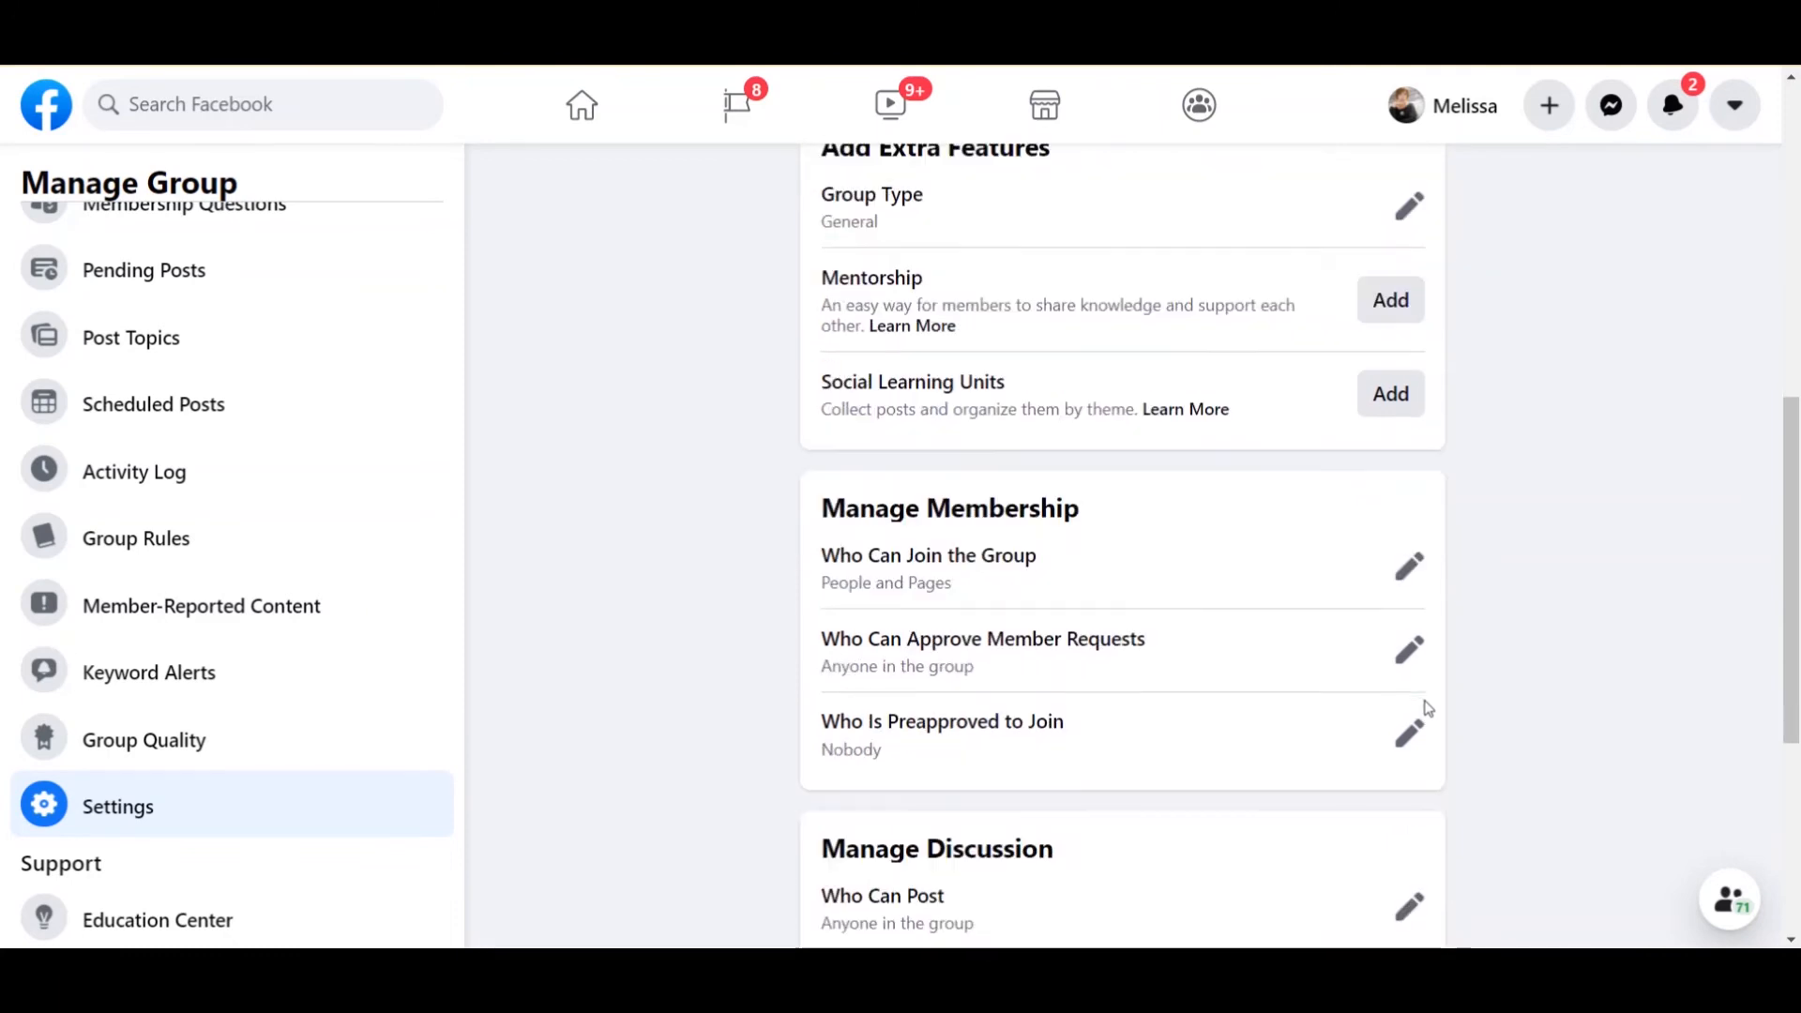
scroll(1426, 709, down, 2)
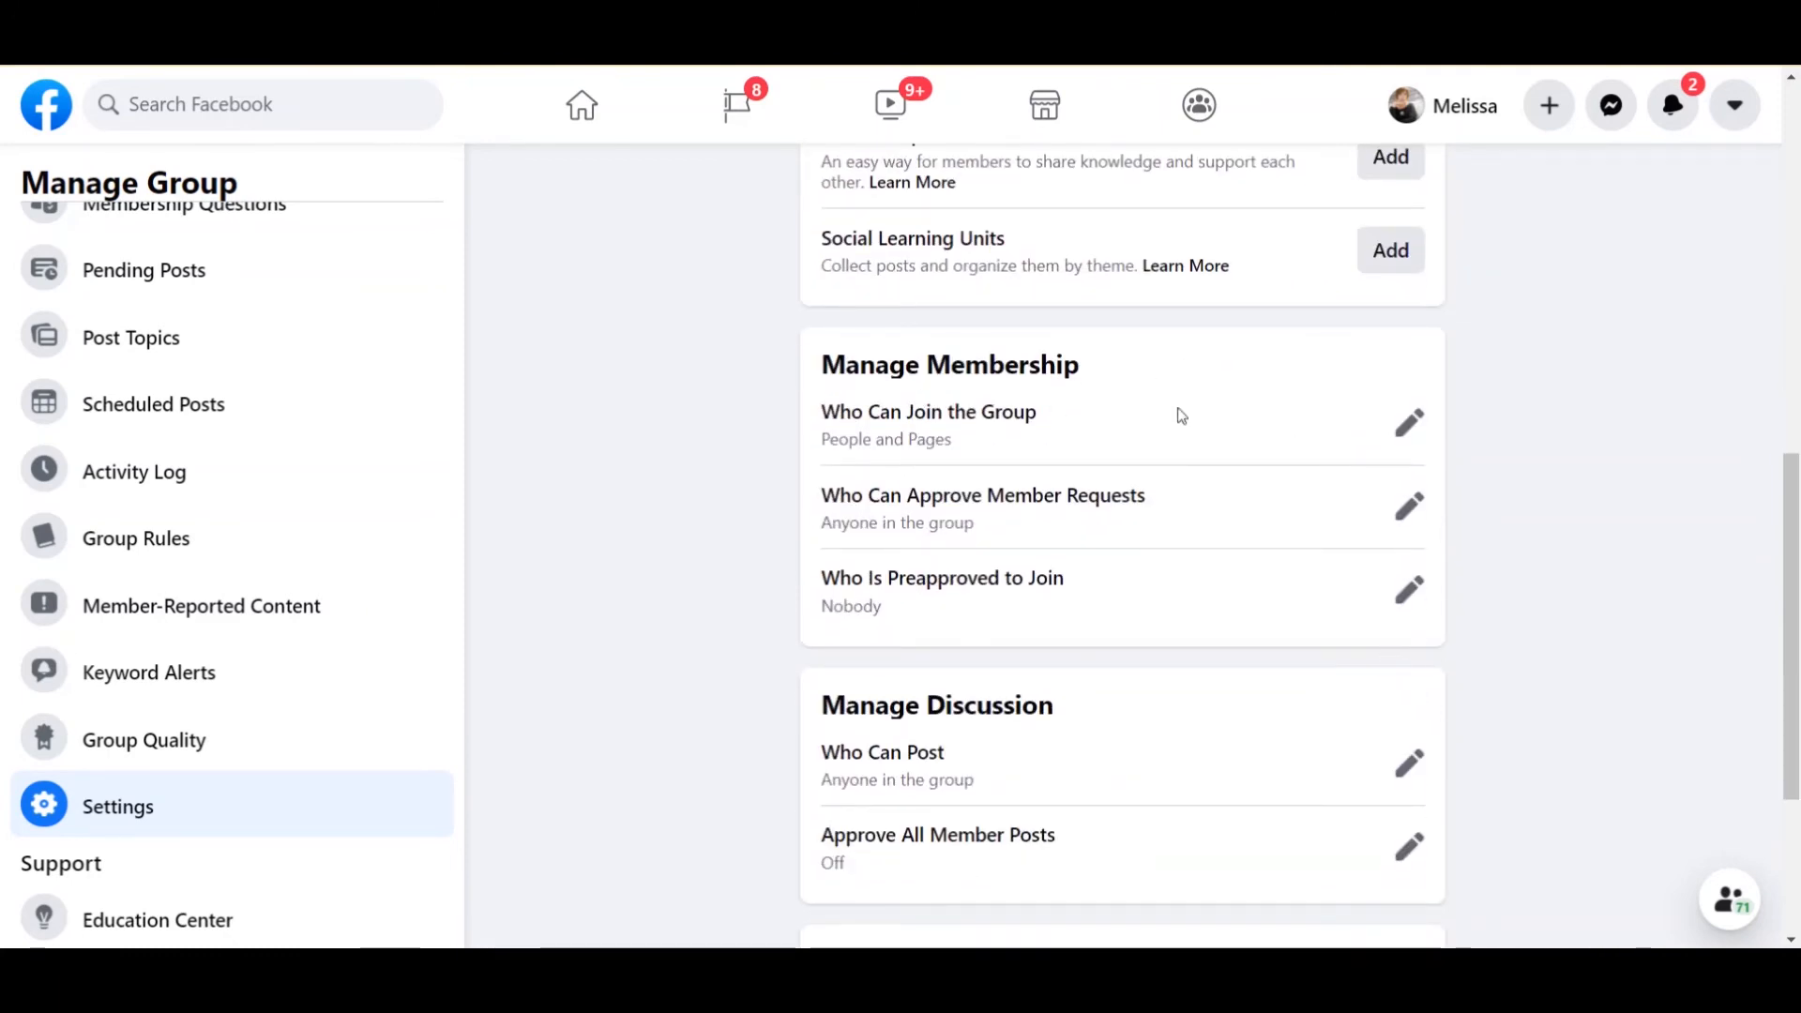
click(1408, 427)
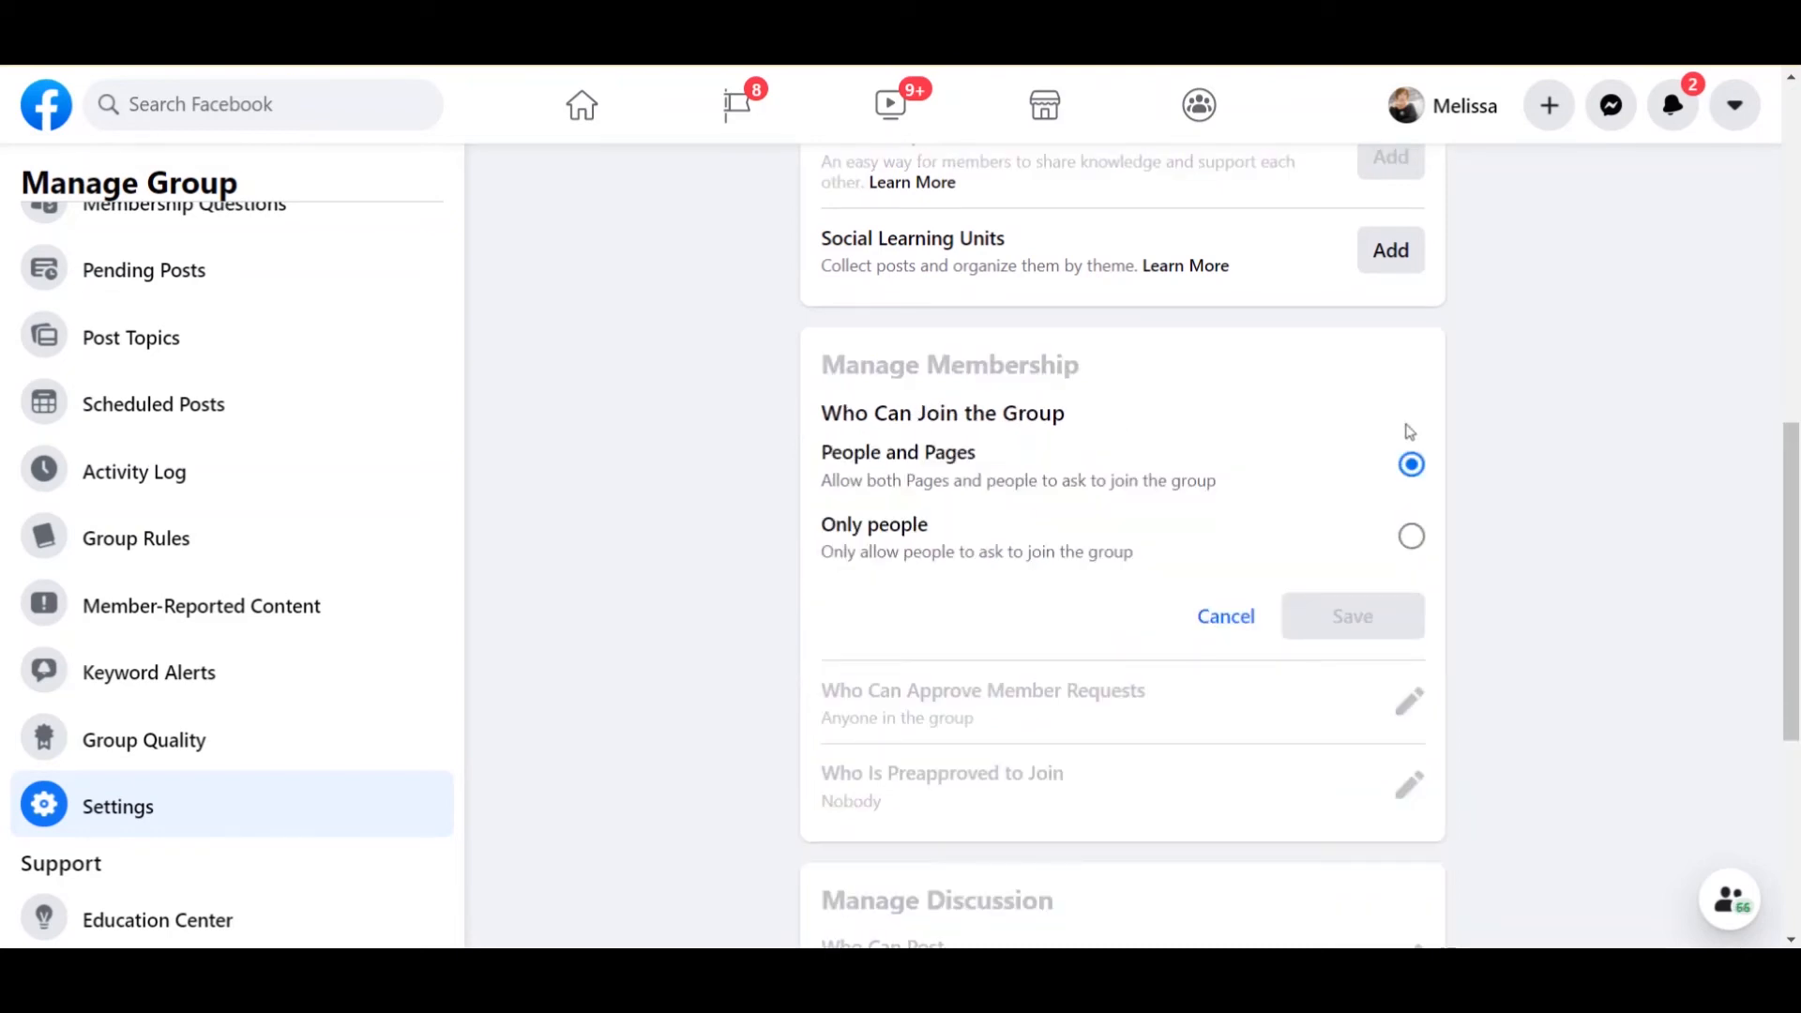
click(1411, 536)
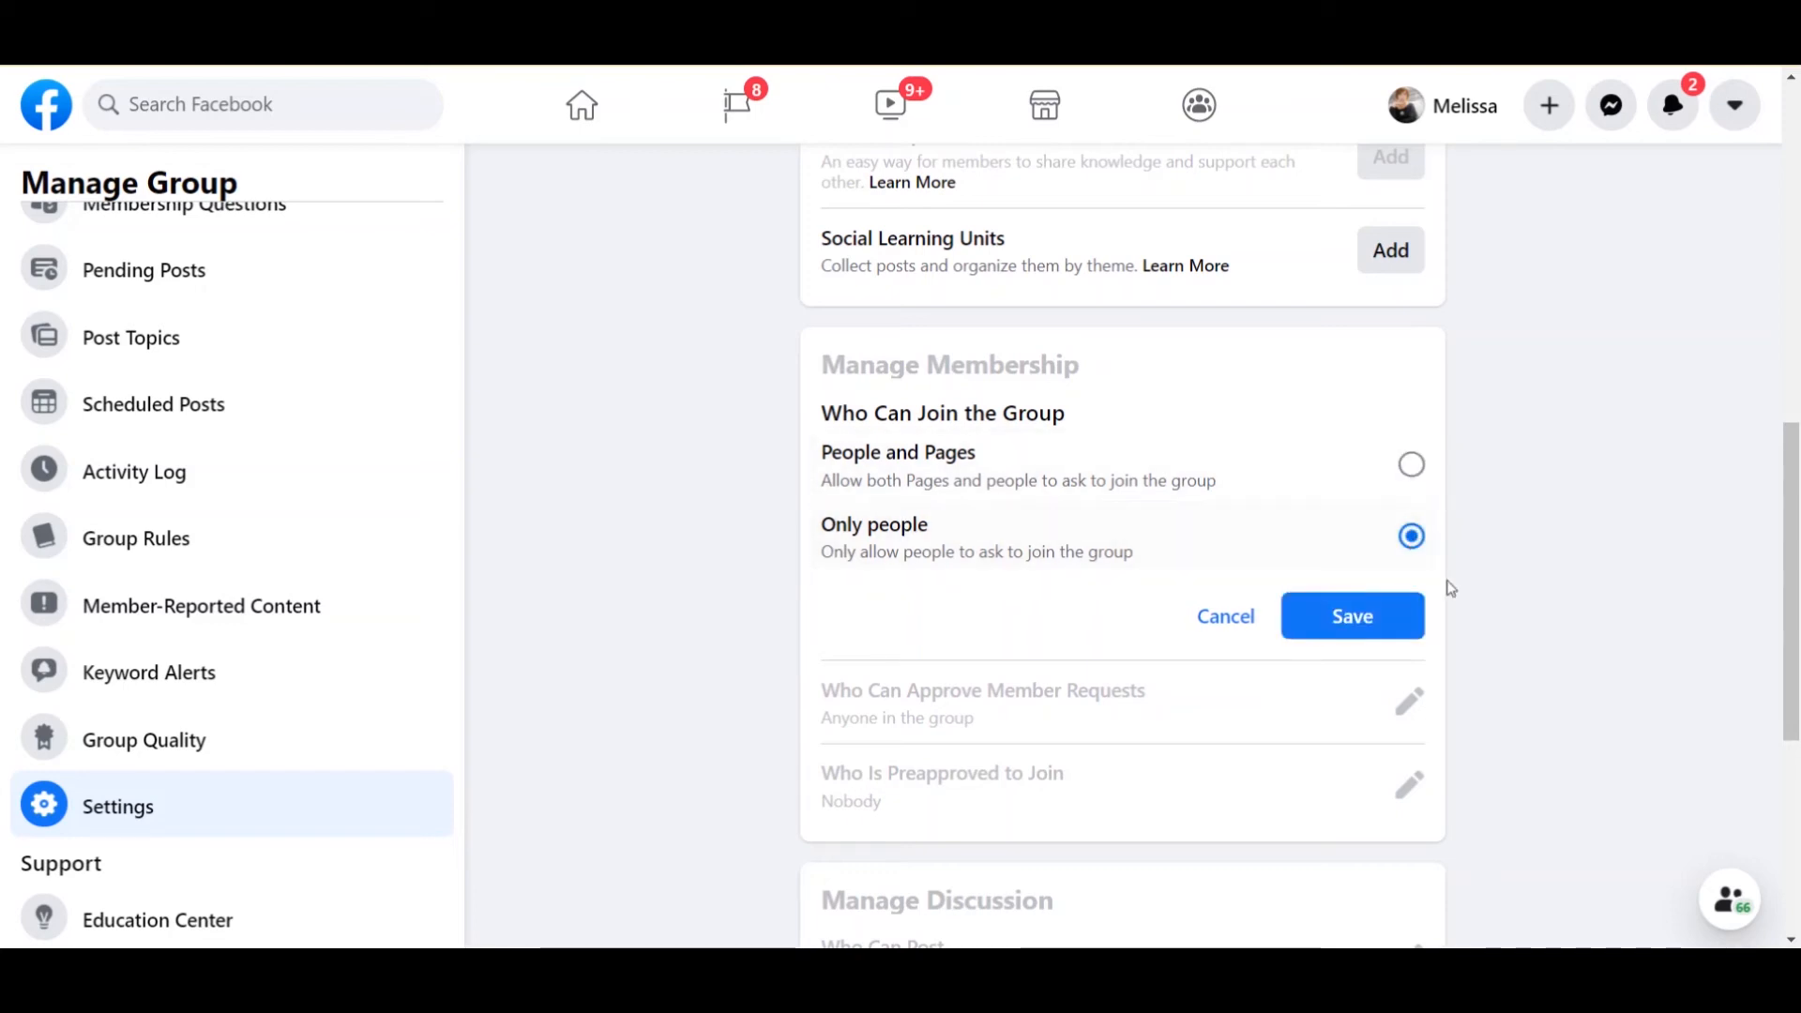
click(1386, 615)
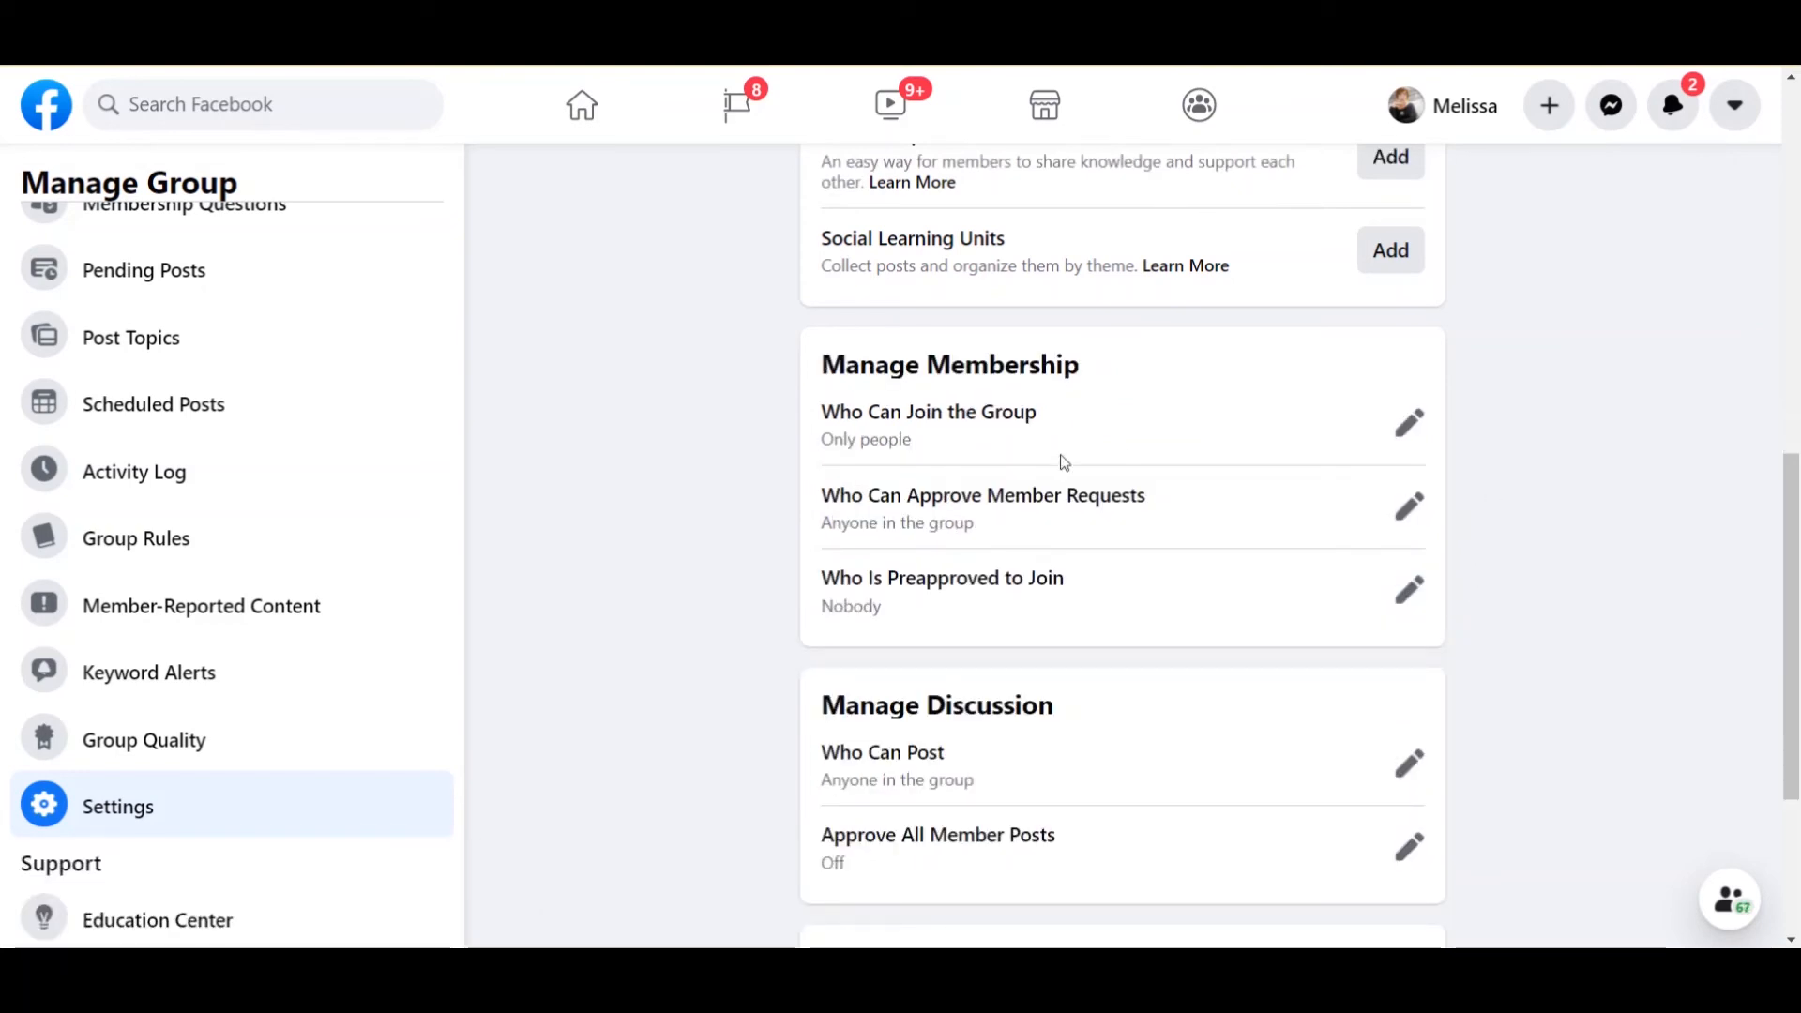
Restrict who can approve member requests to Only admins and moderators and save the setting.
click(1410, 507)
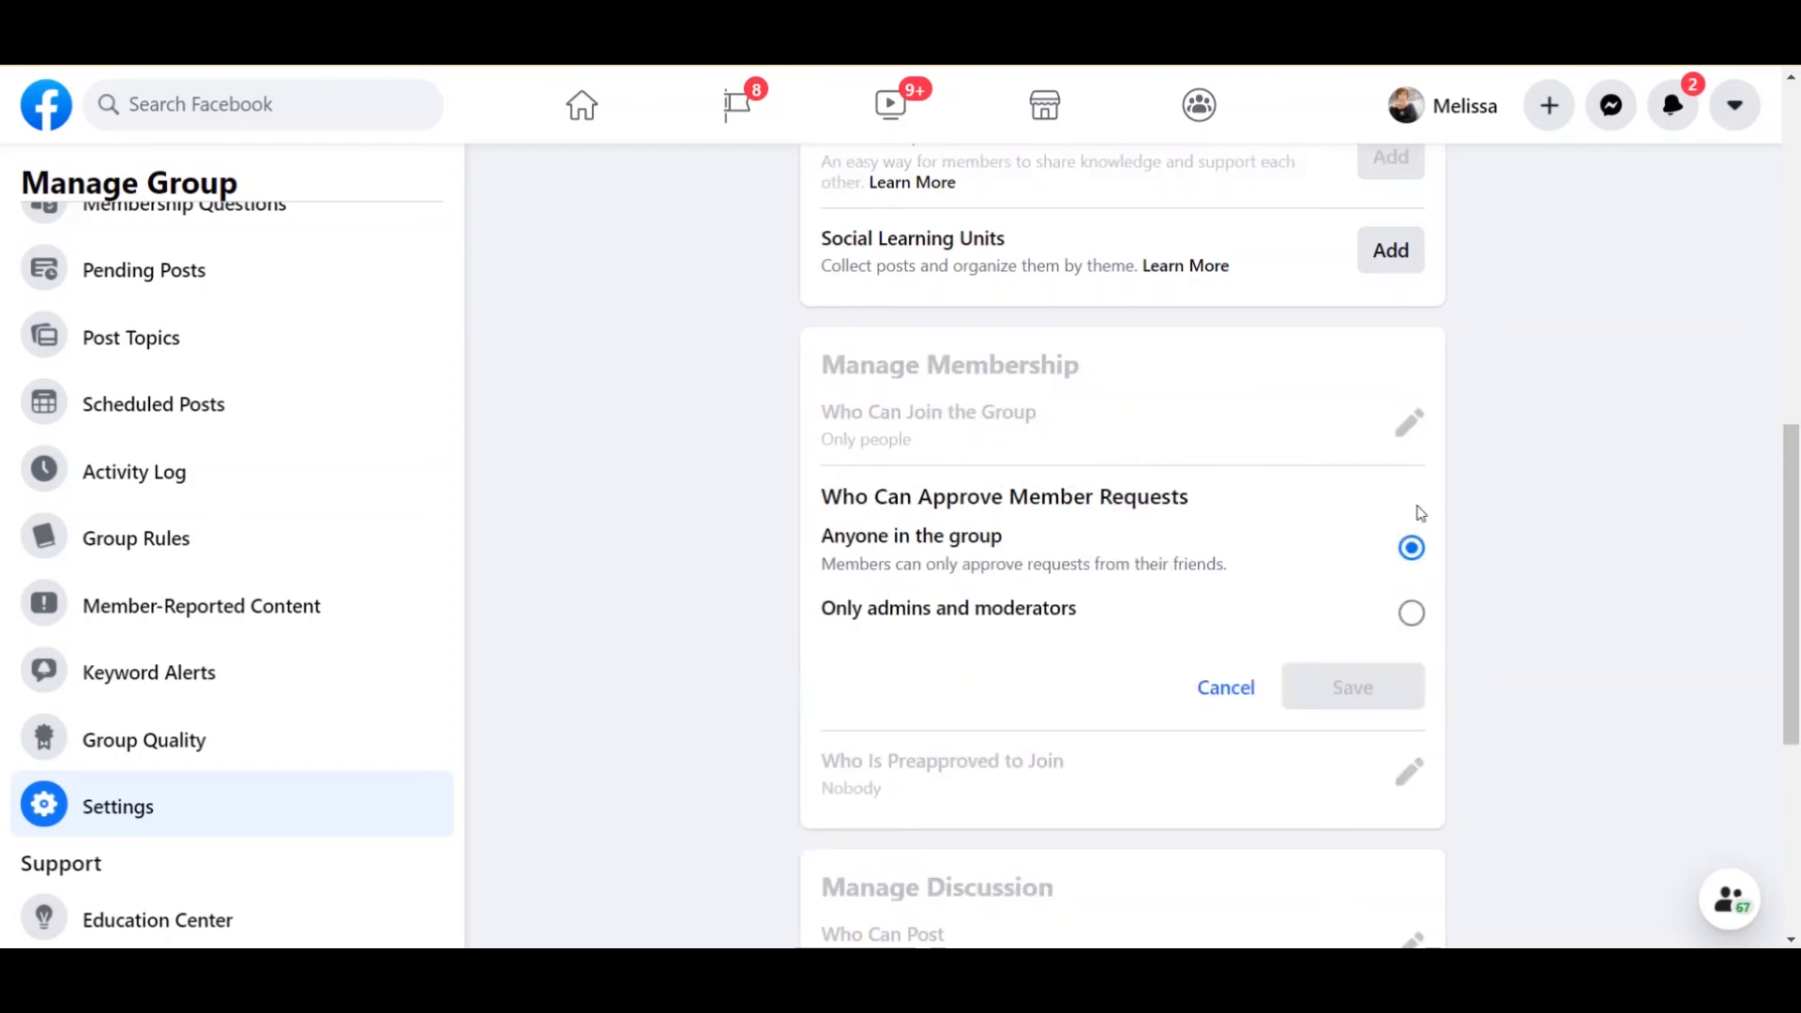
click(1410, 615)
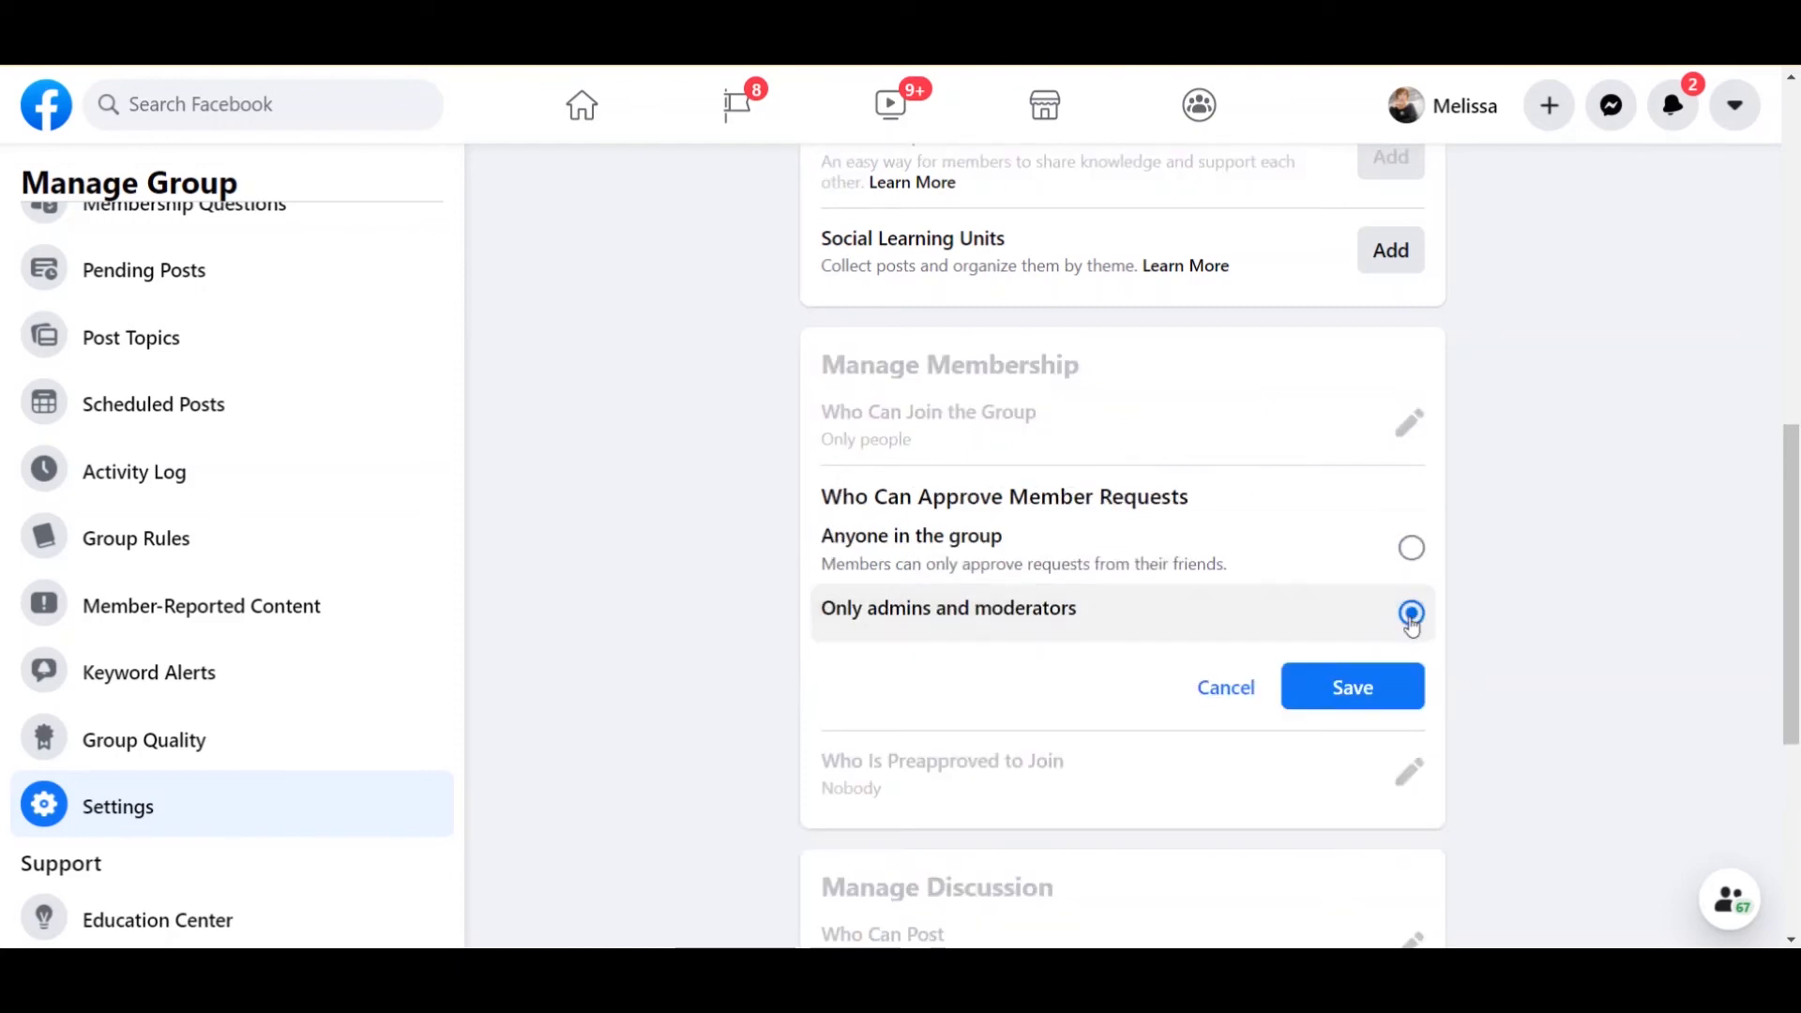
click(1358, 689)
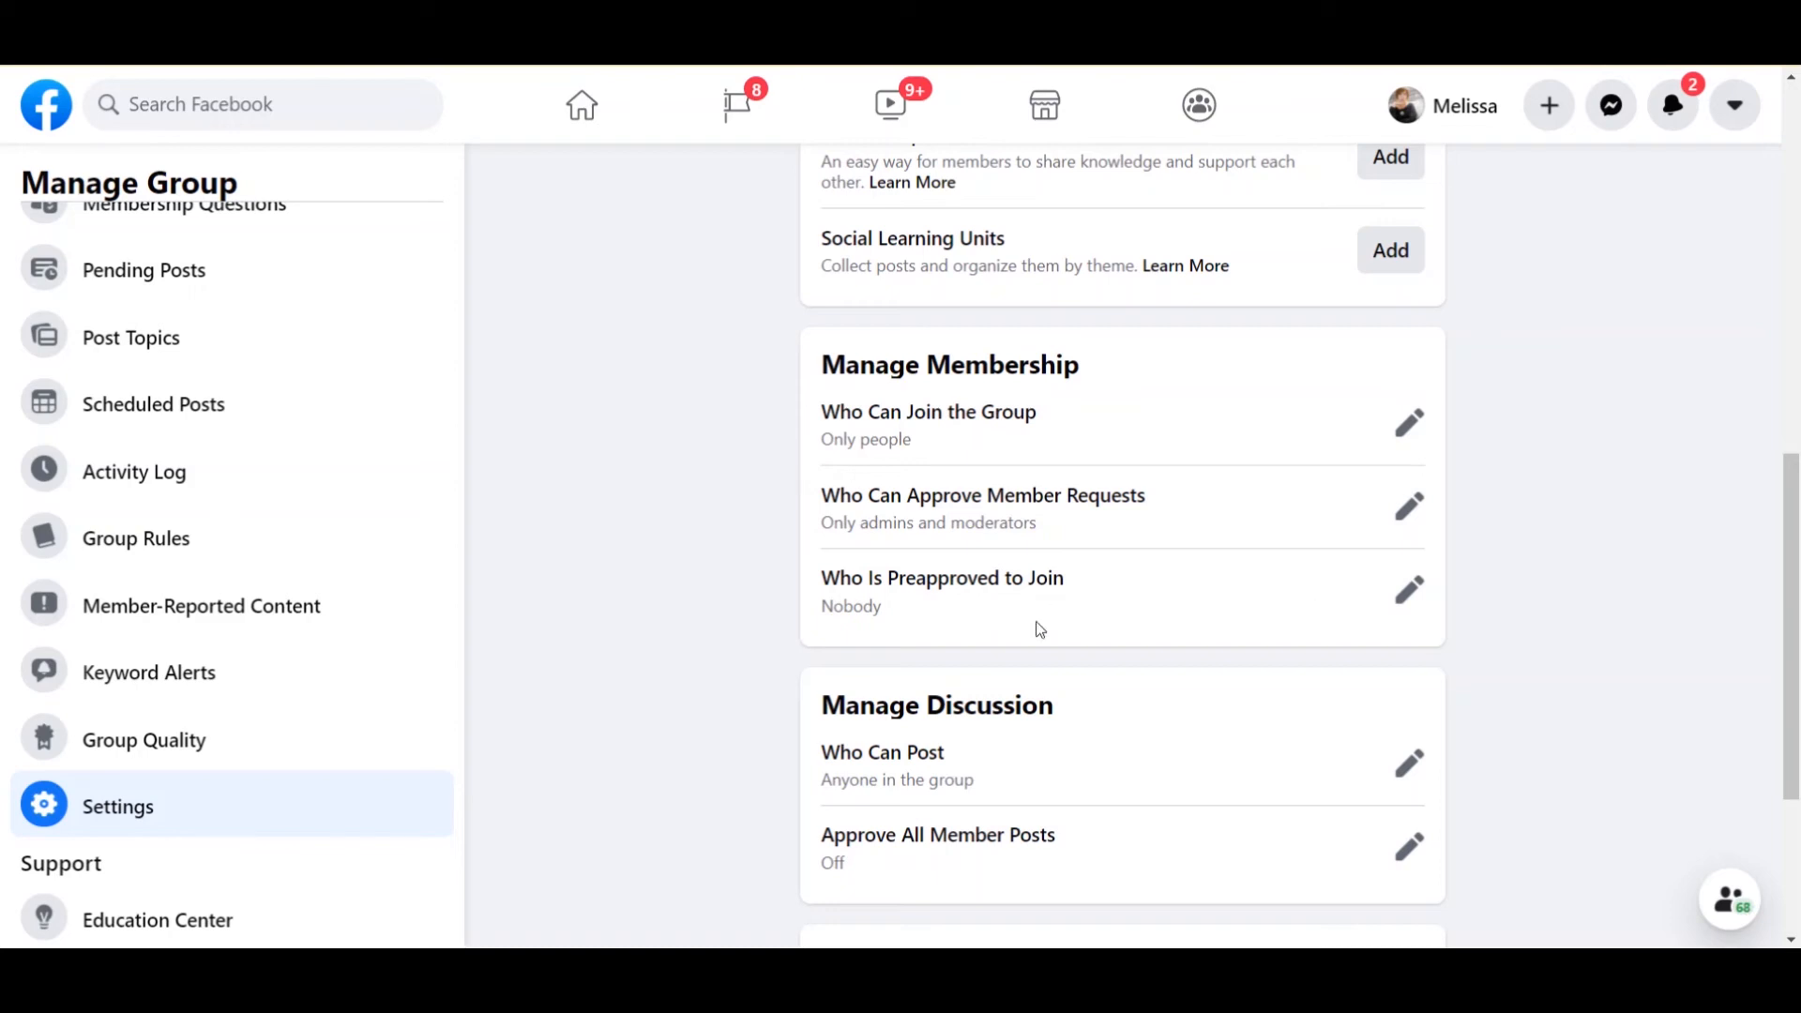
In the advanced settings, find the Zbesties group and add it as a recommended group.
scroll(1549, 636, down, 1)
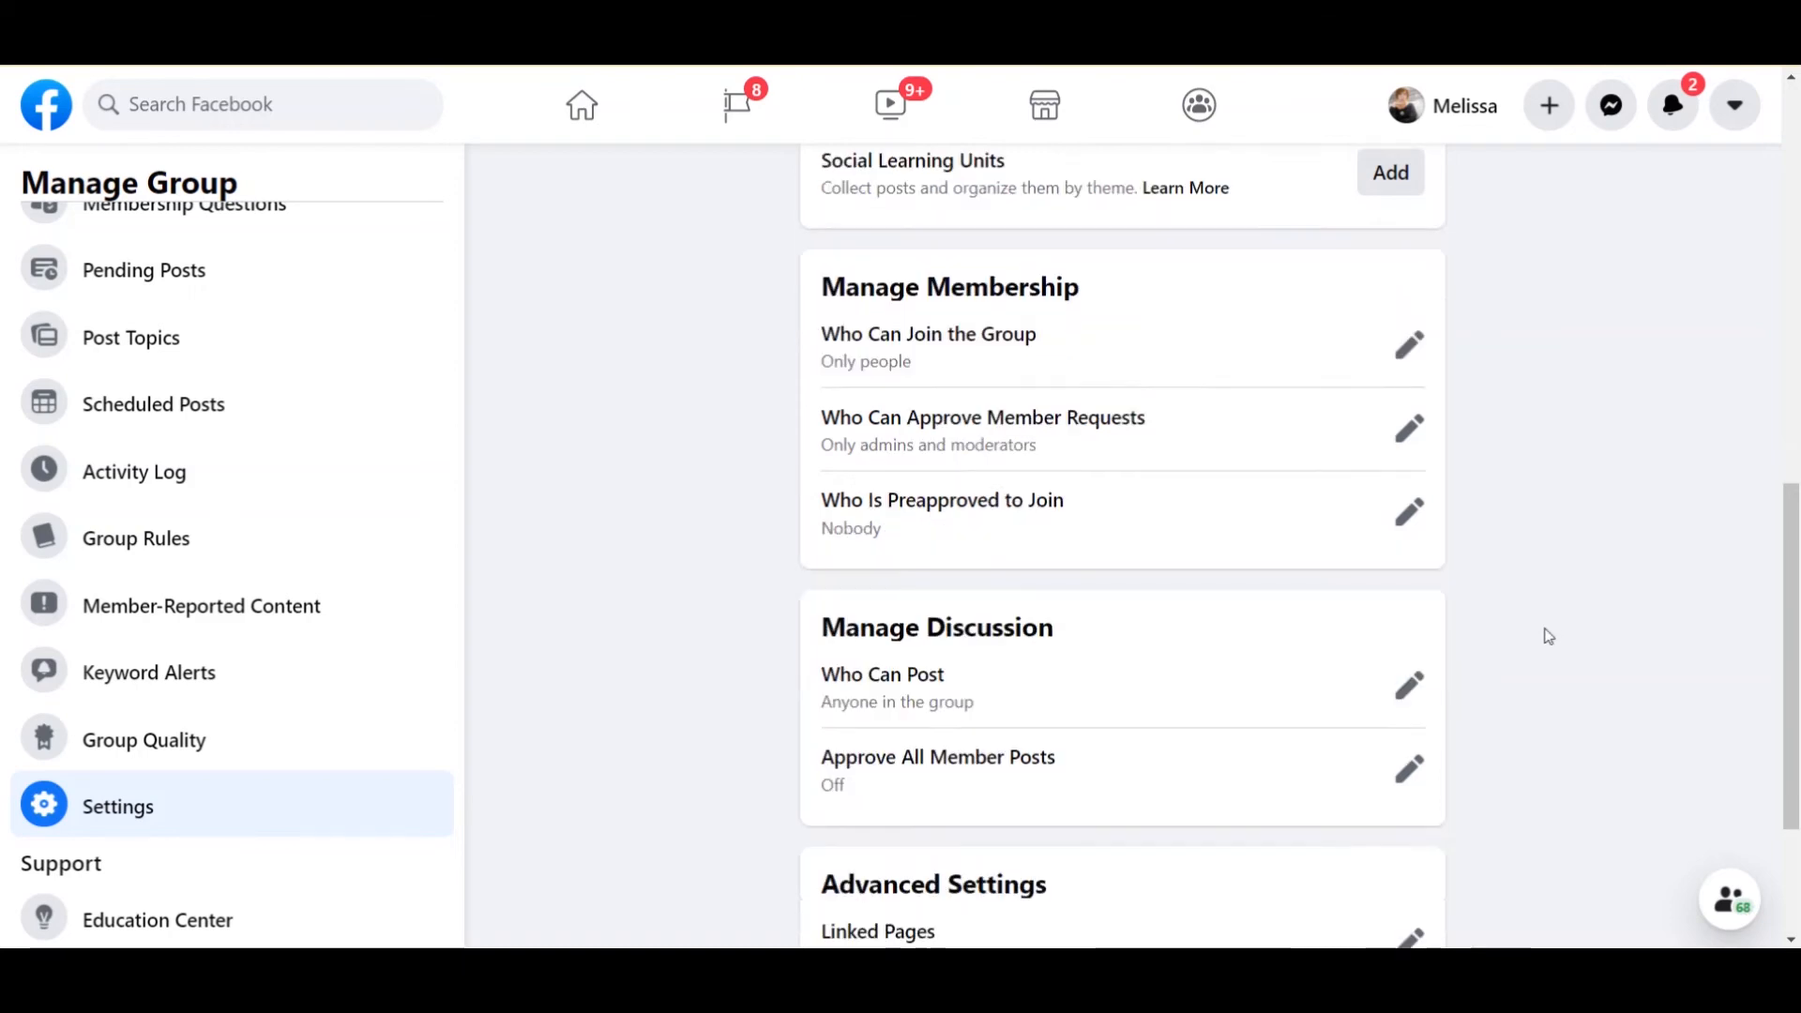
scroll(1549, 637, down, 3)
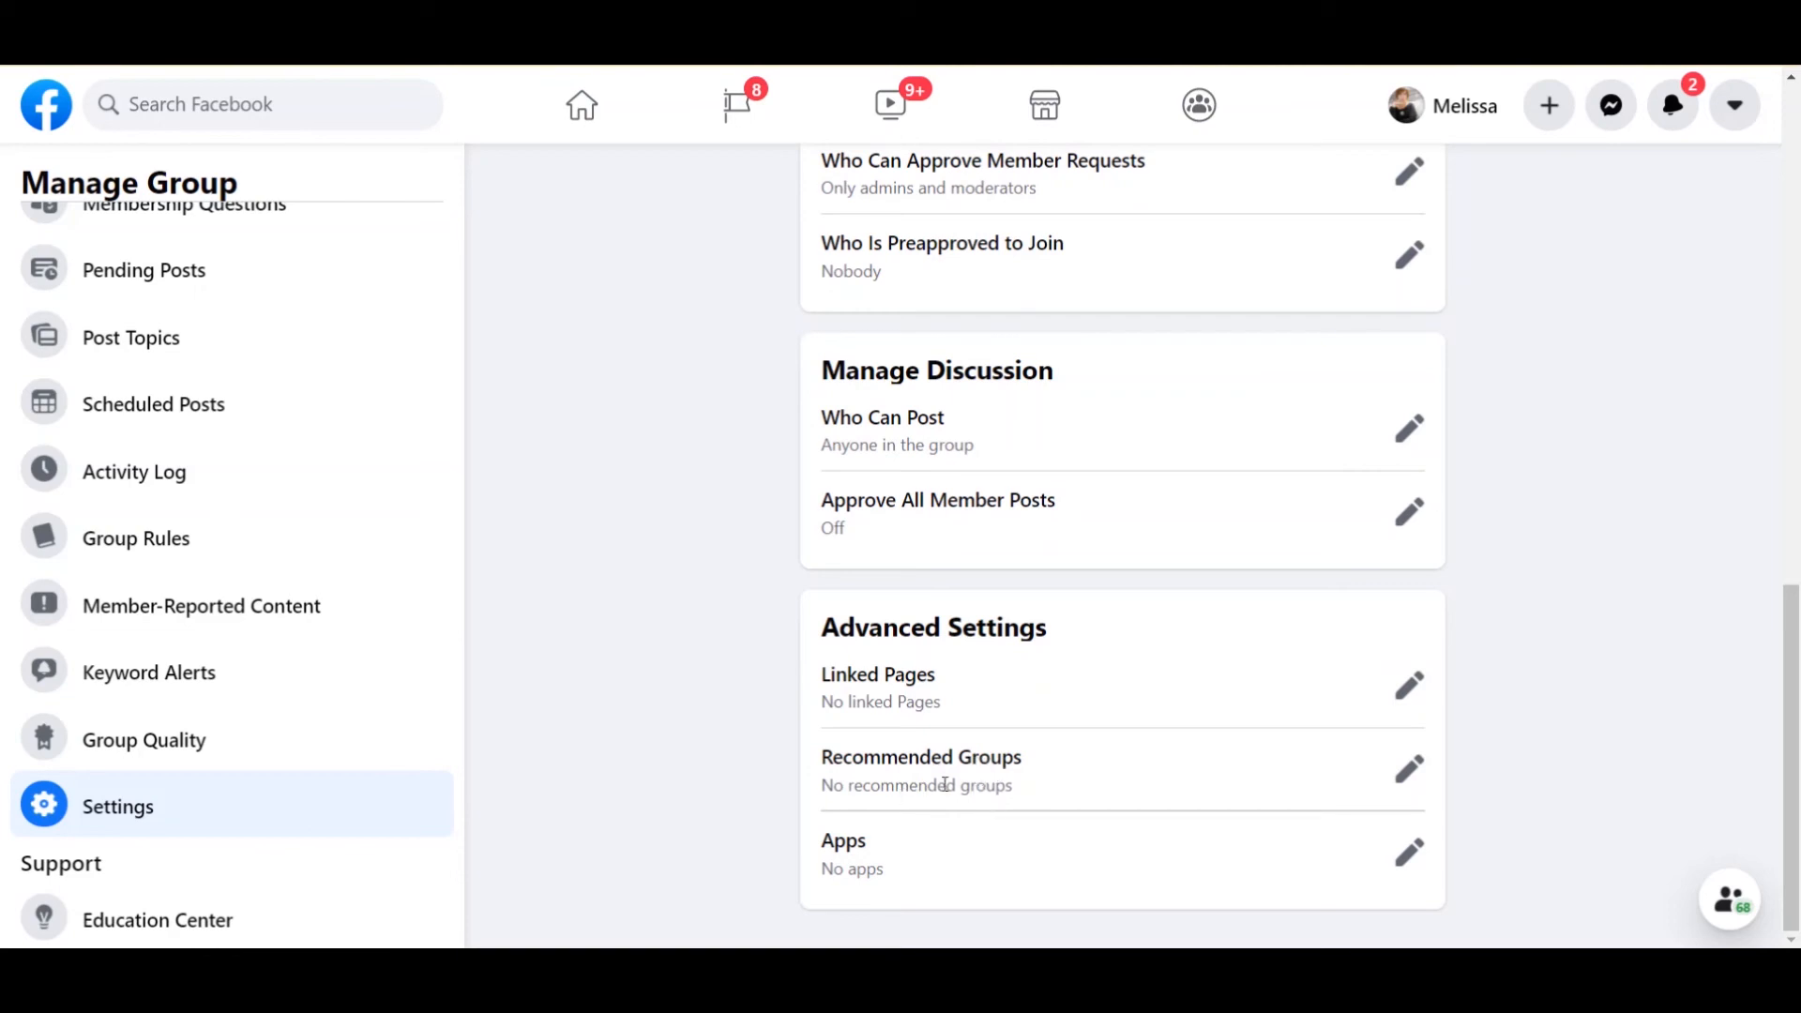
click(1410, 771)
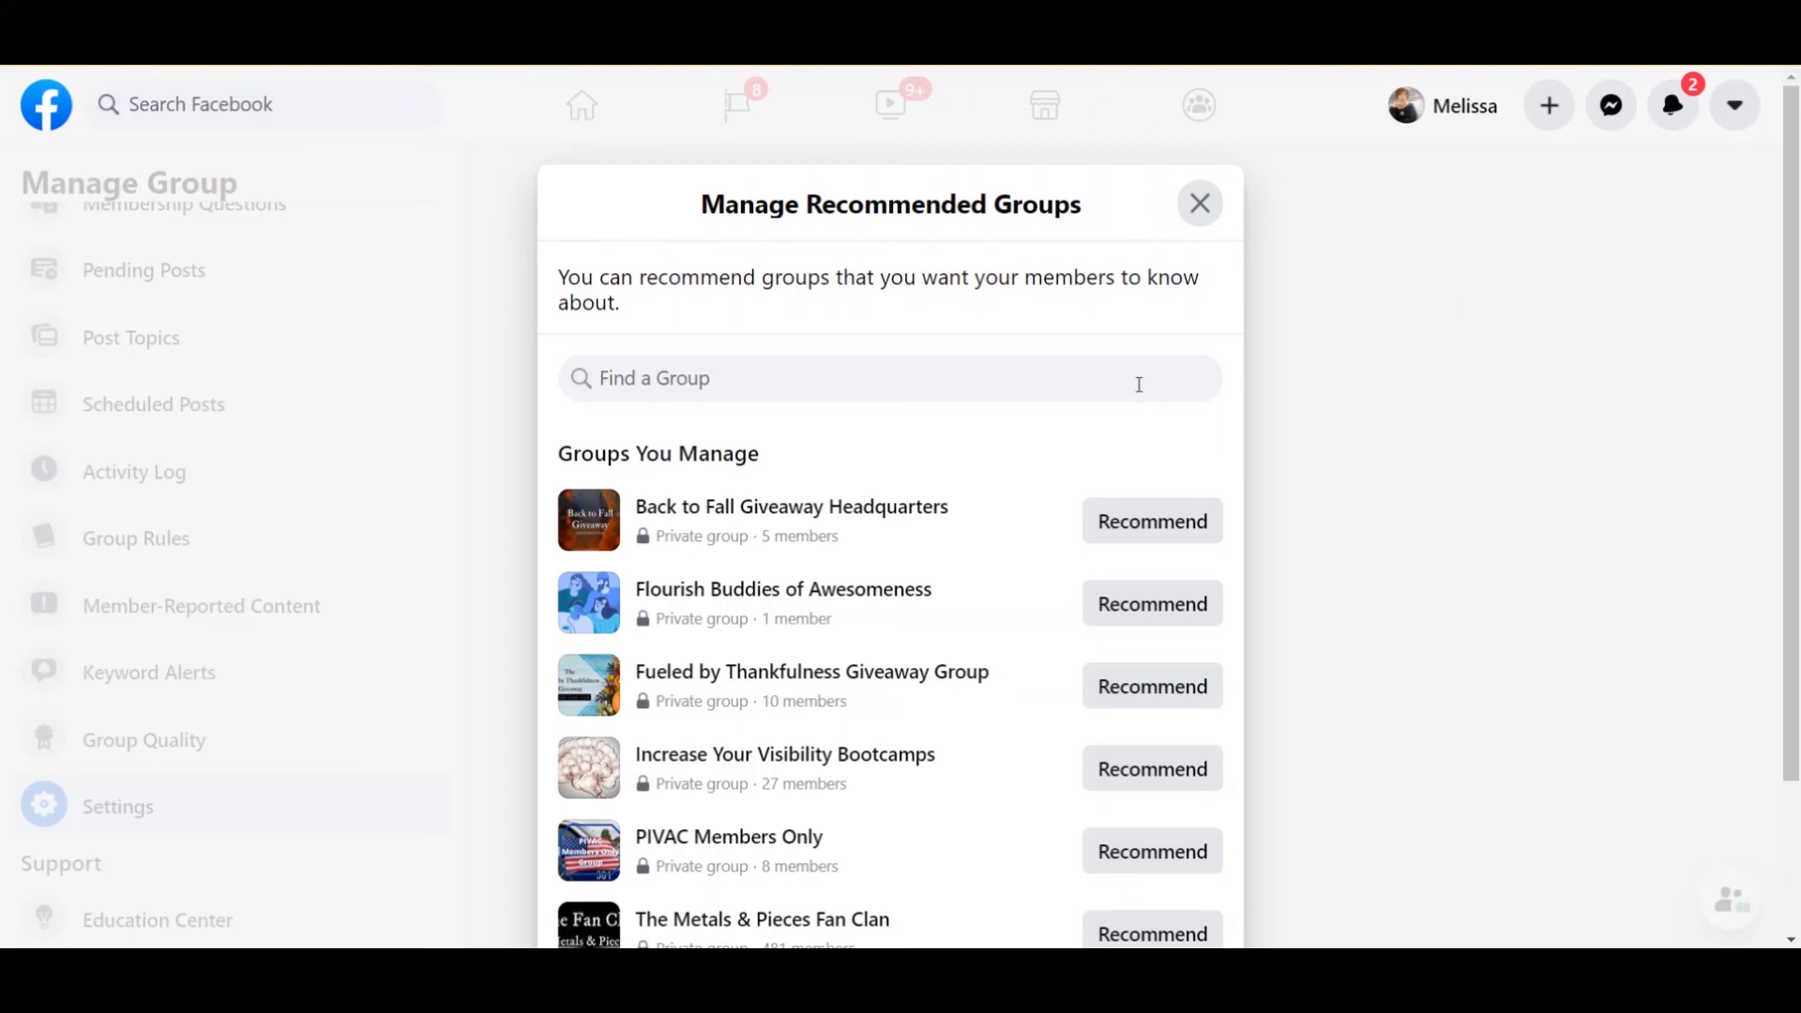
click(1139, 385)
text(zbesties)
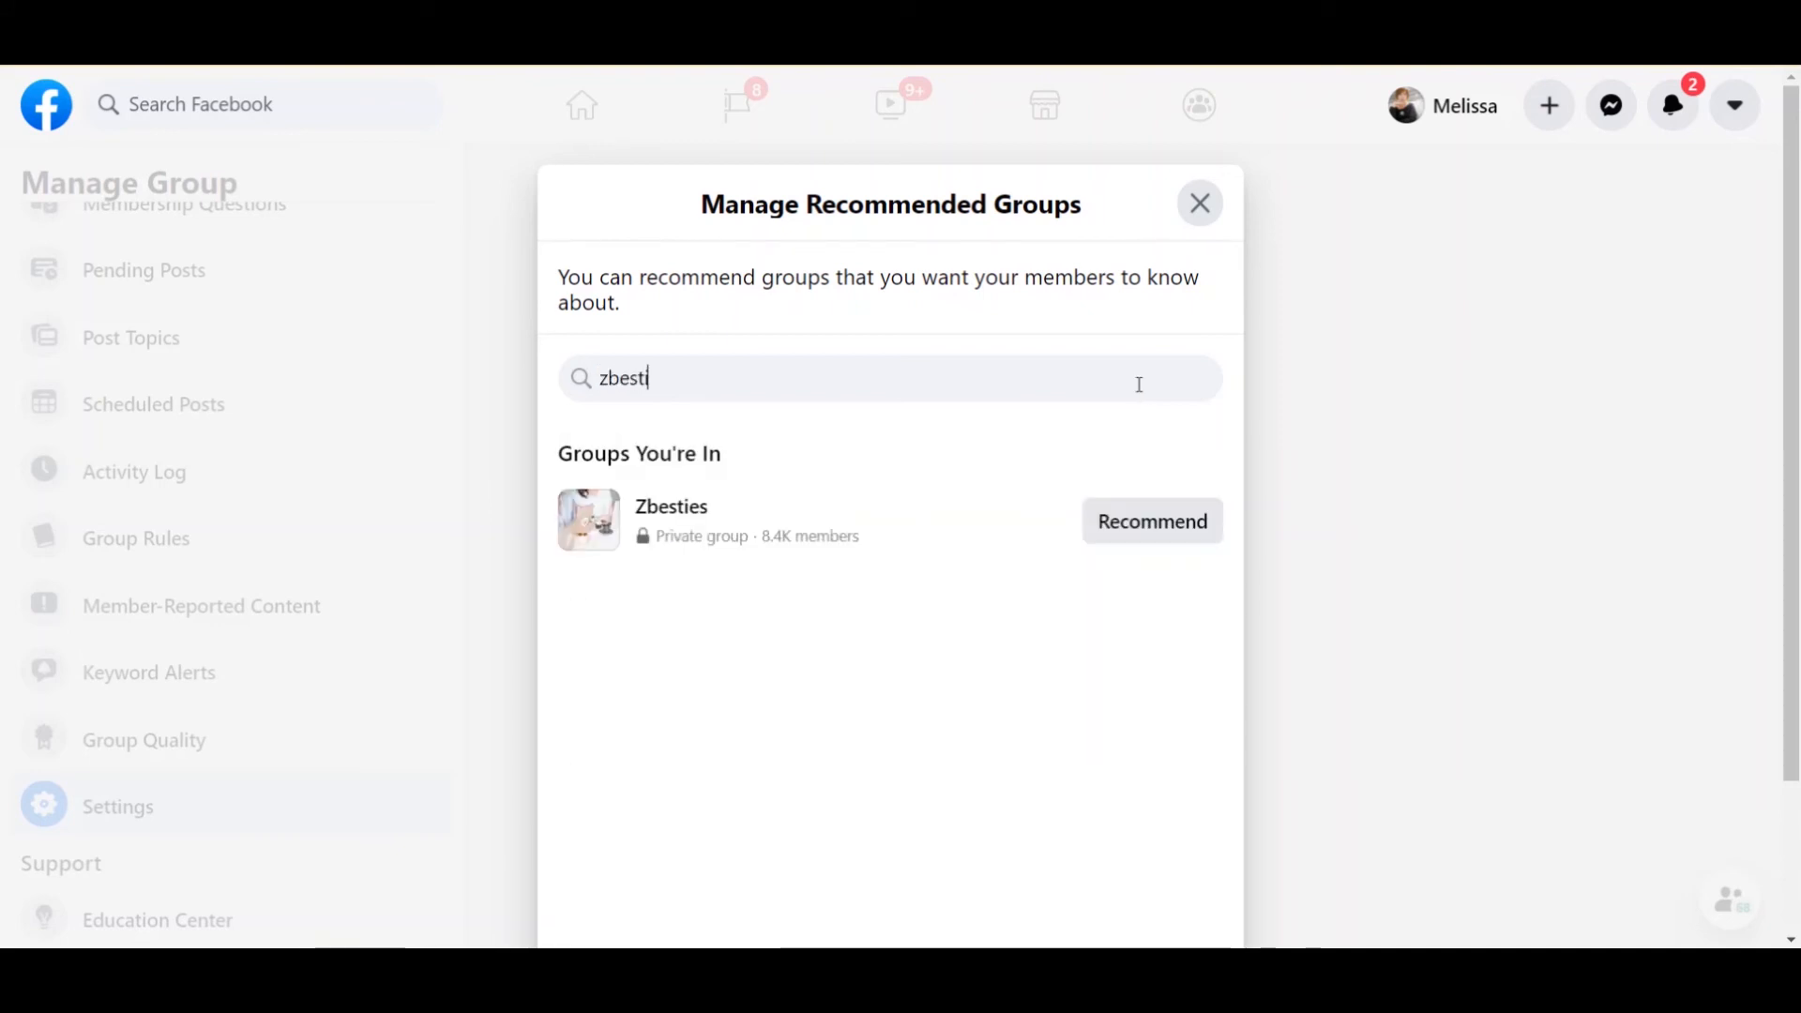
click(1168, 522)
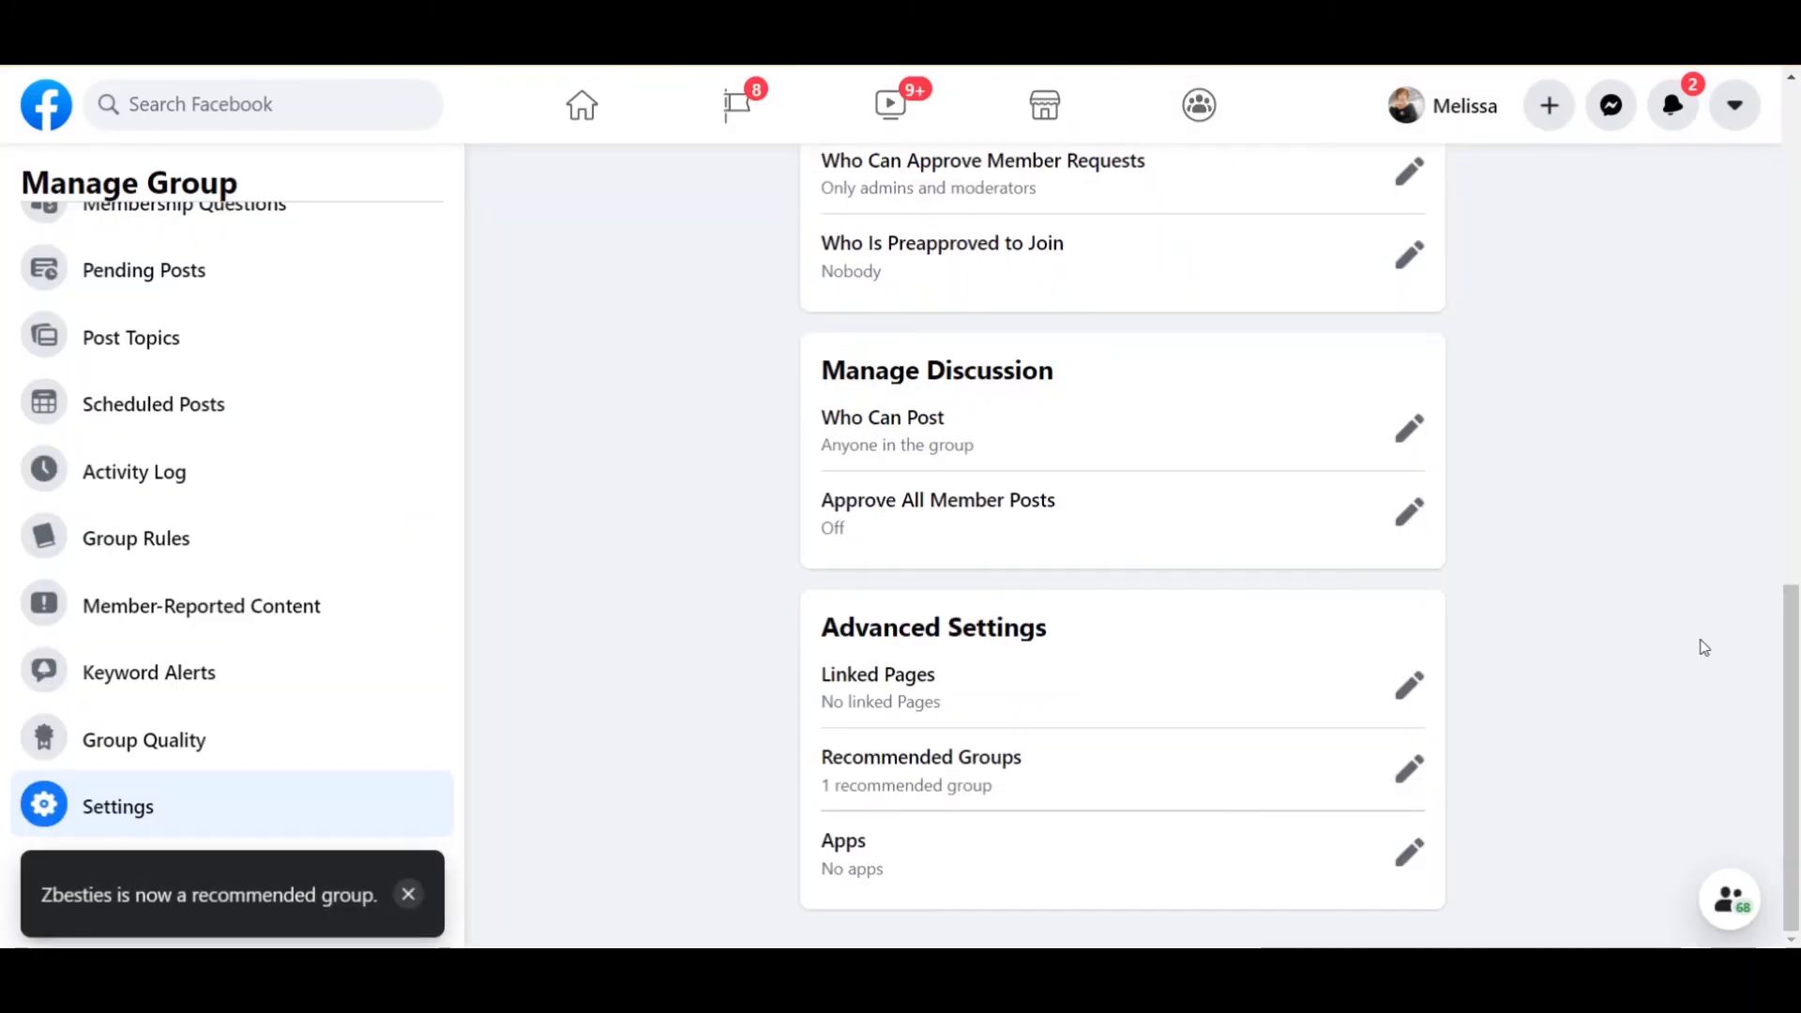
Look over the list of managed groups available for switching and close it without changing groups.
scroll(1705, 647, up, 12)
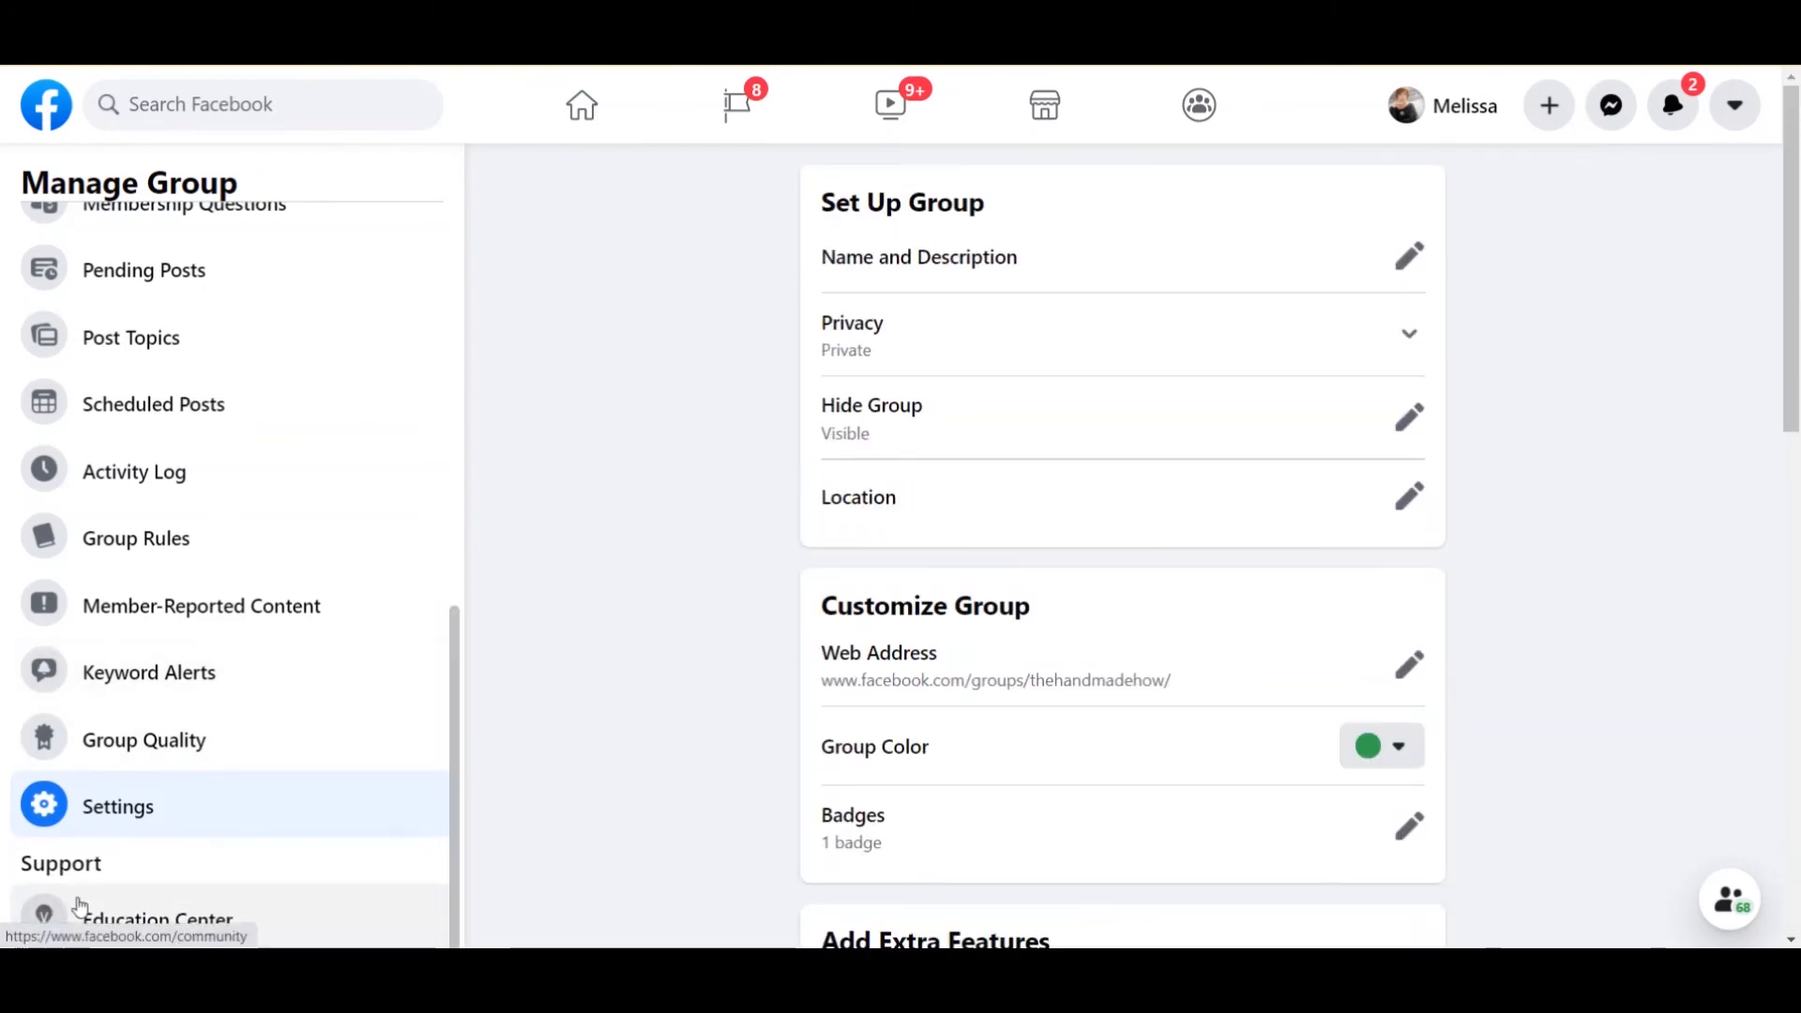
scroll(197, 783, up, 10)
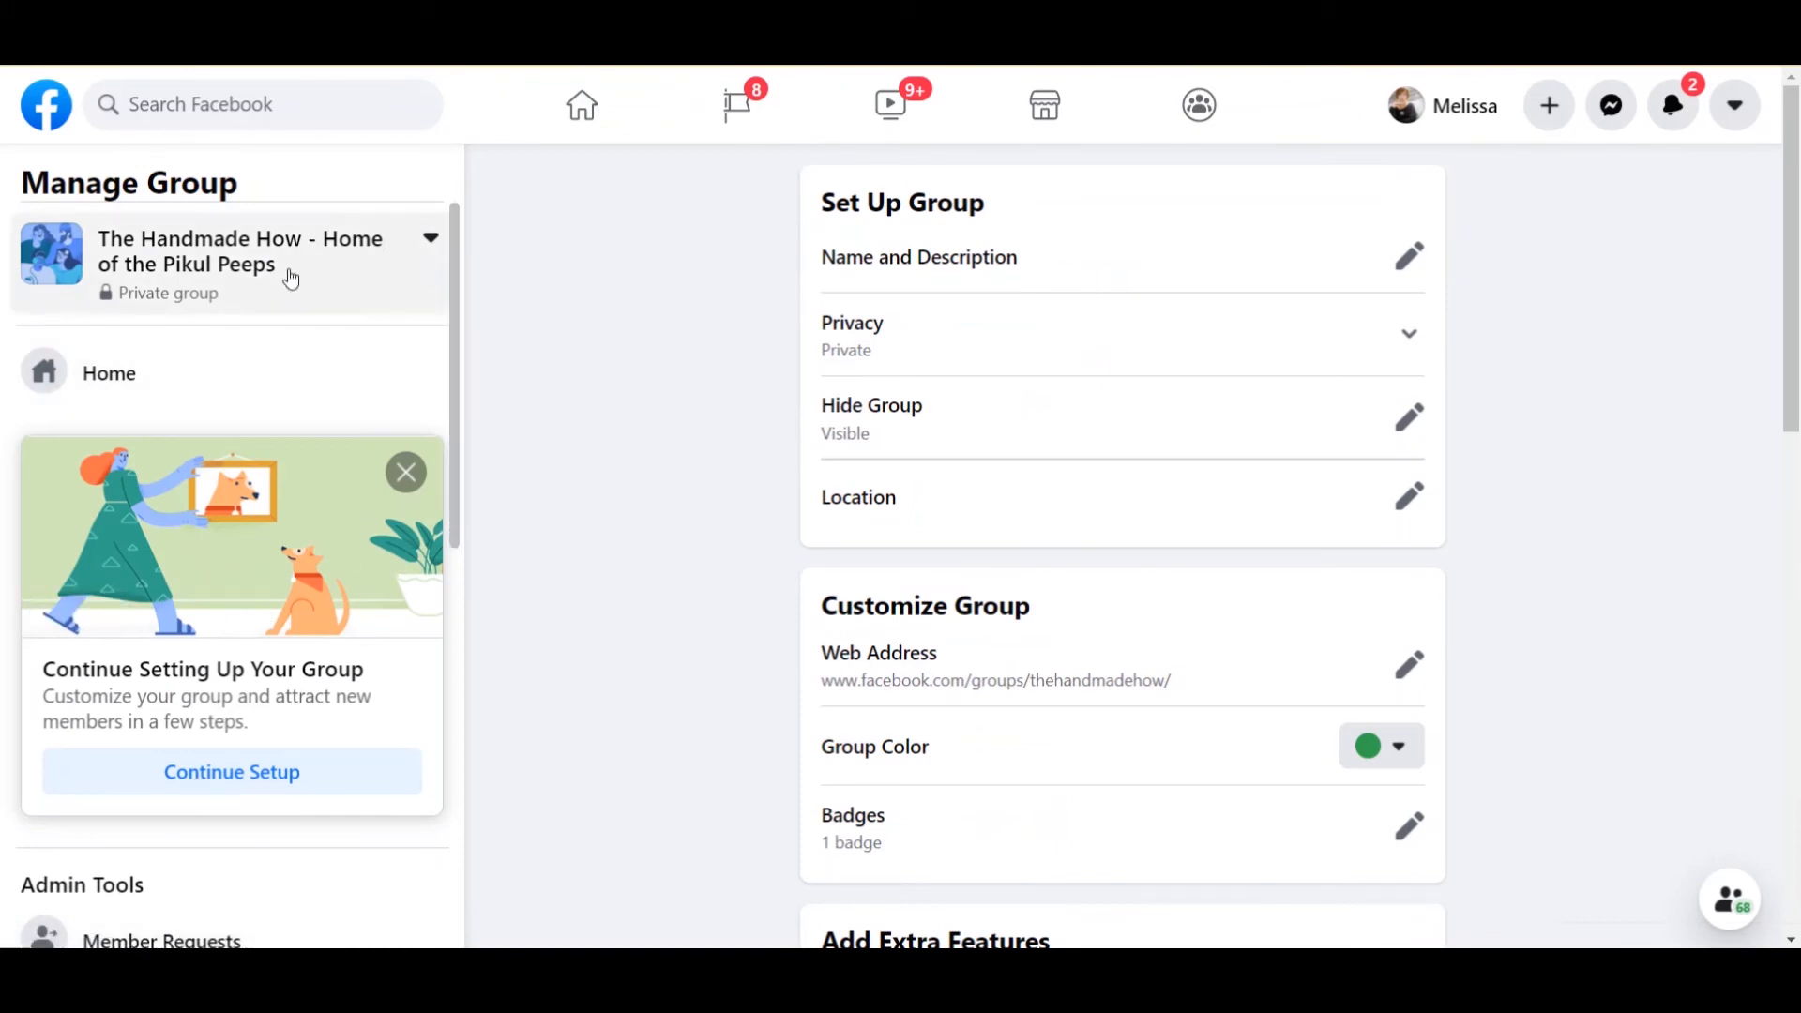
click(215, 255)
click(238, 294)
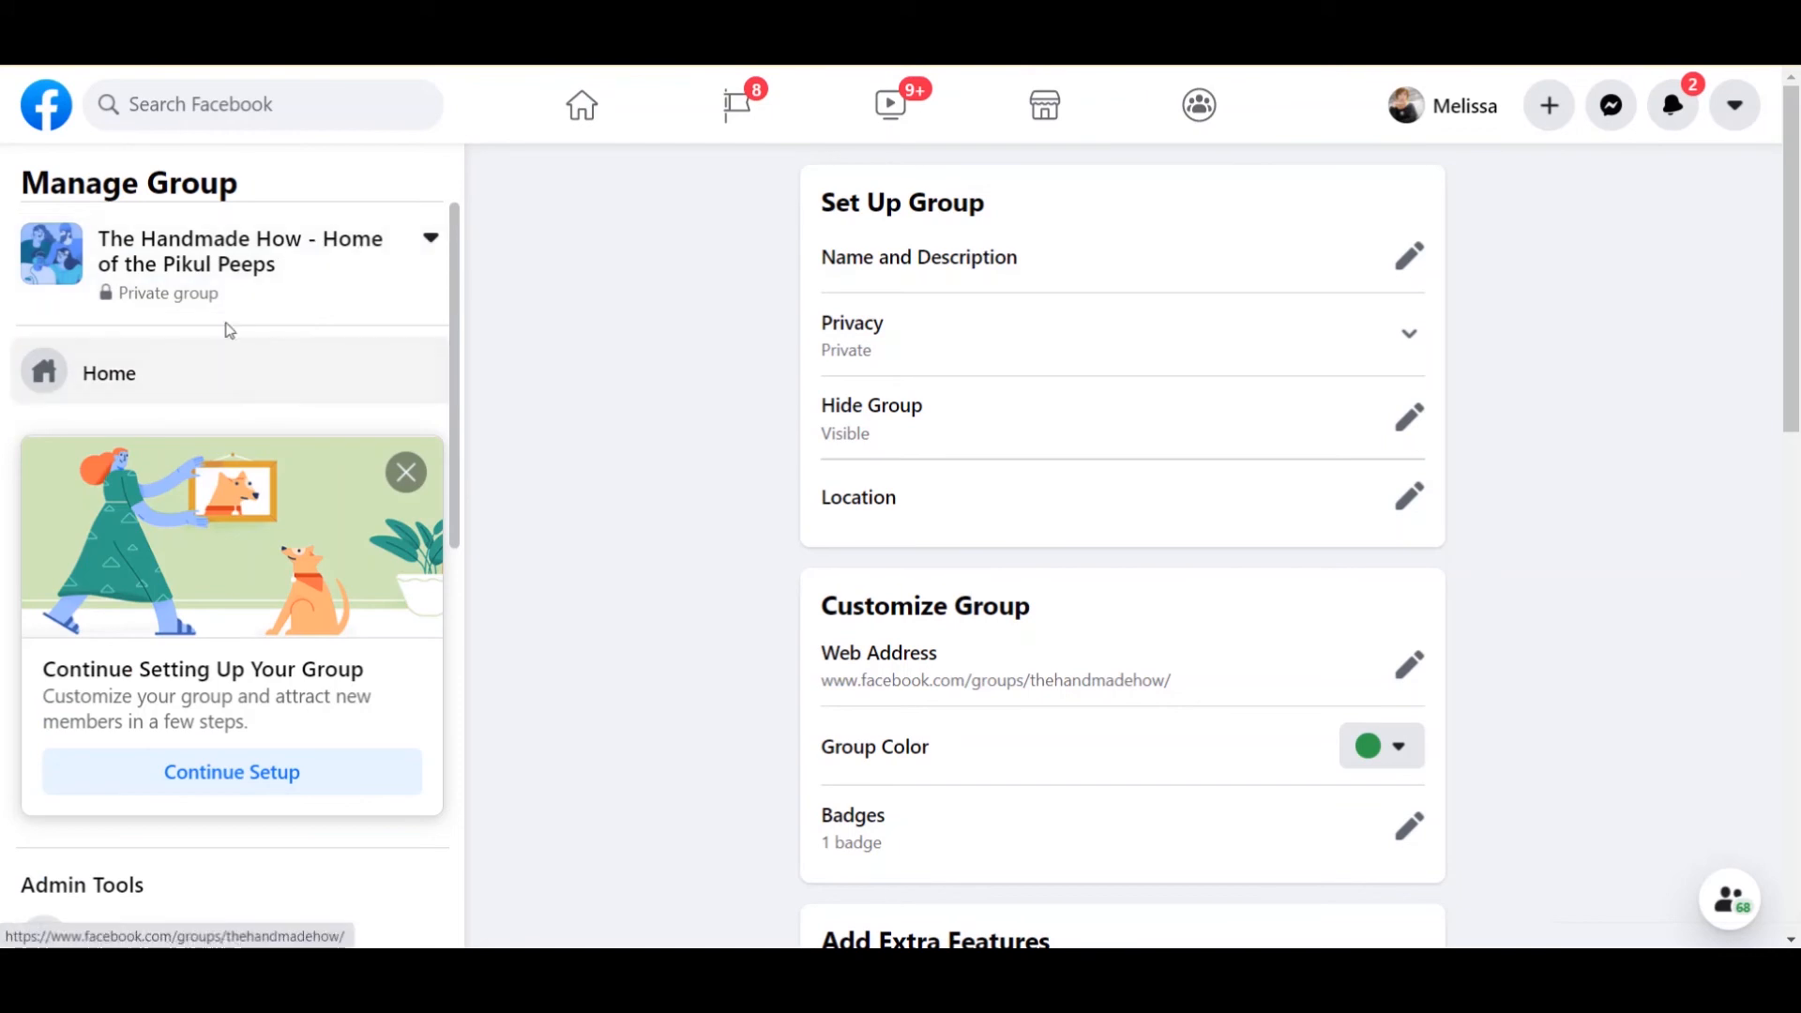
click(429, 251)
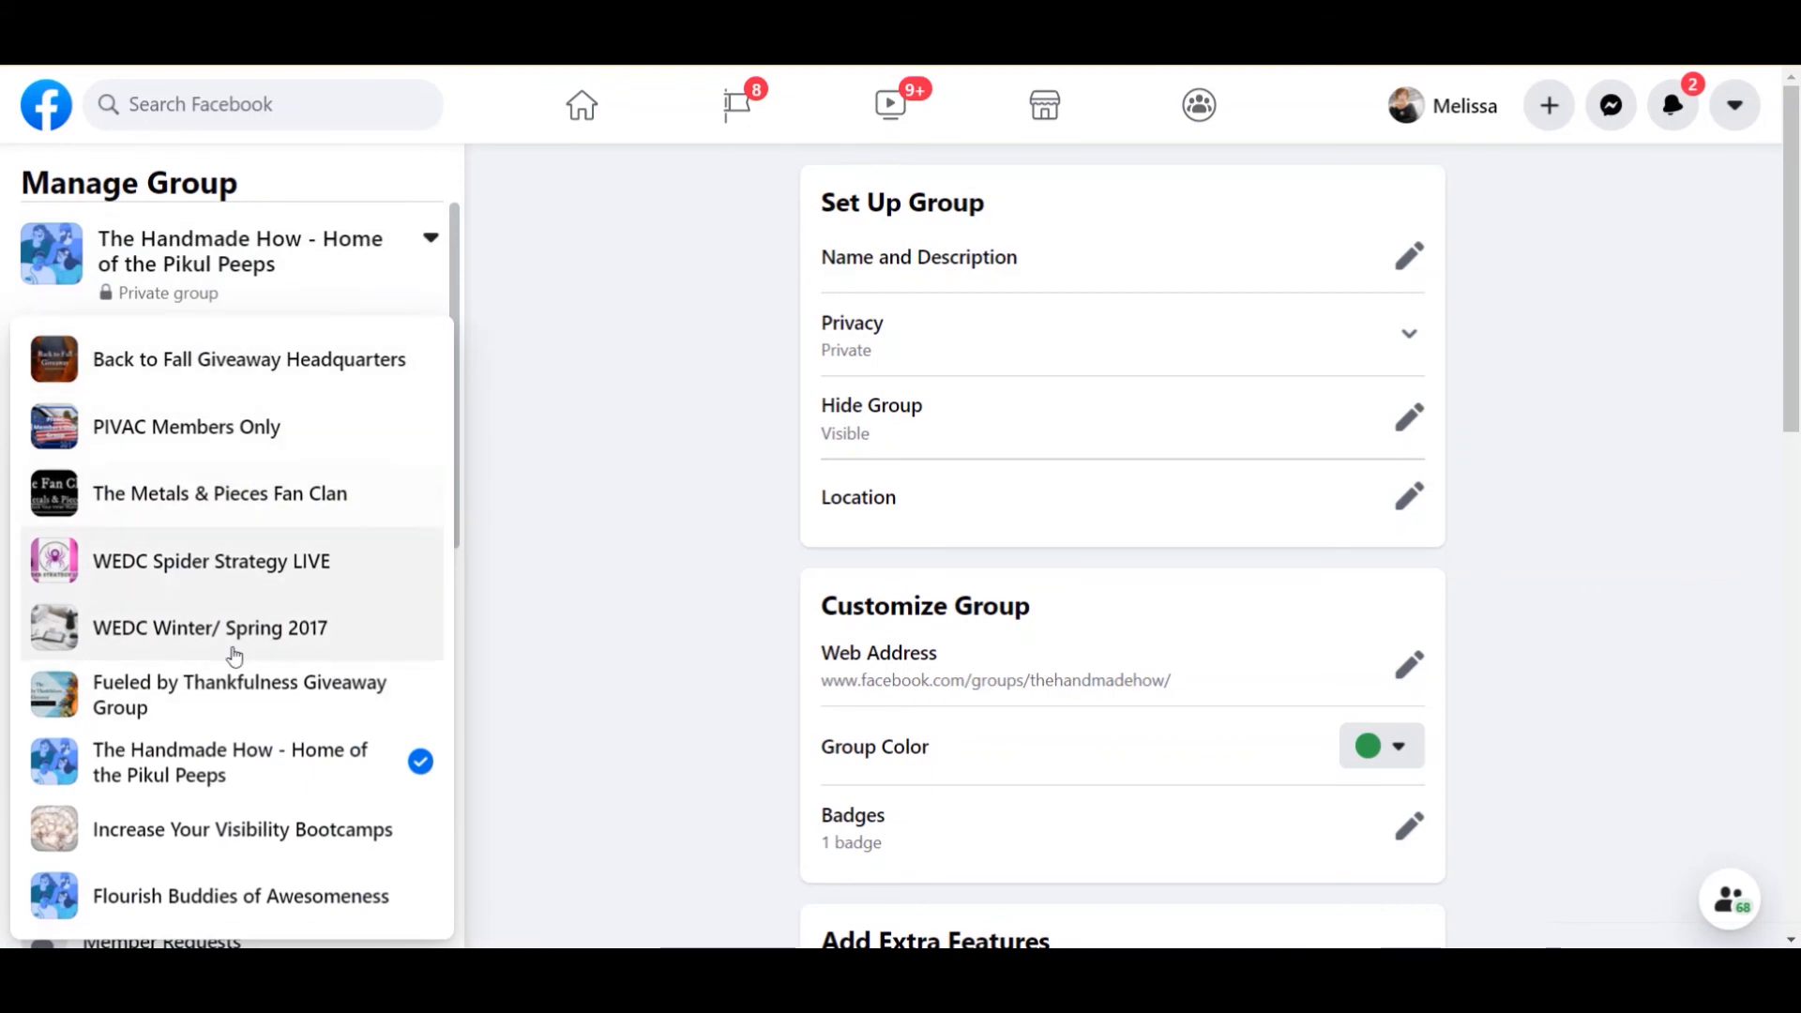
click(437, 238)
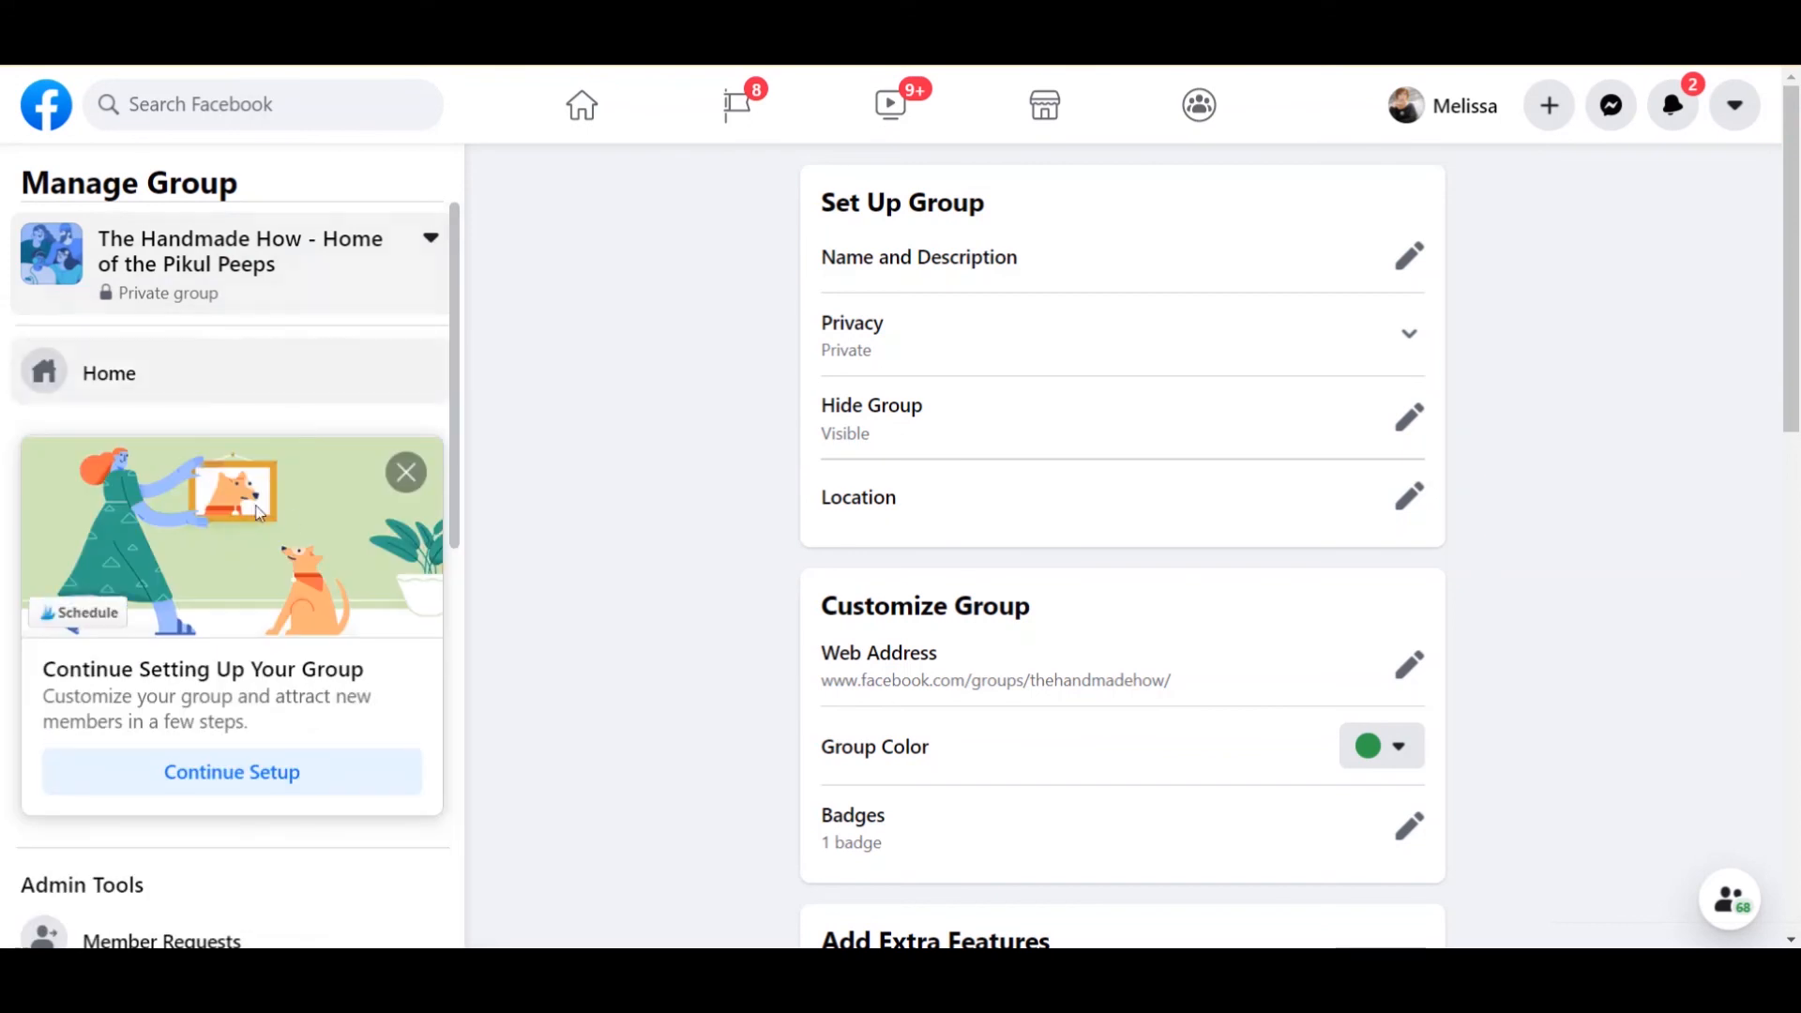
Continue the group setup and look over the group's discussion page.
click(140, 781)
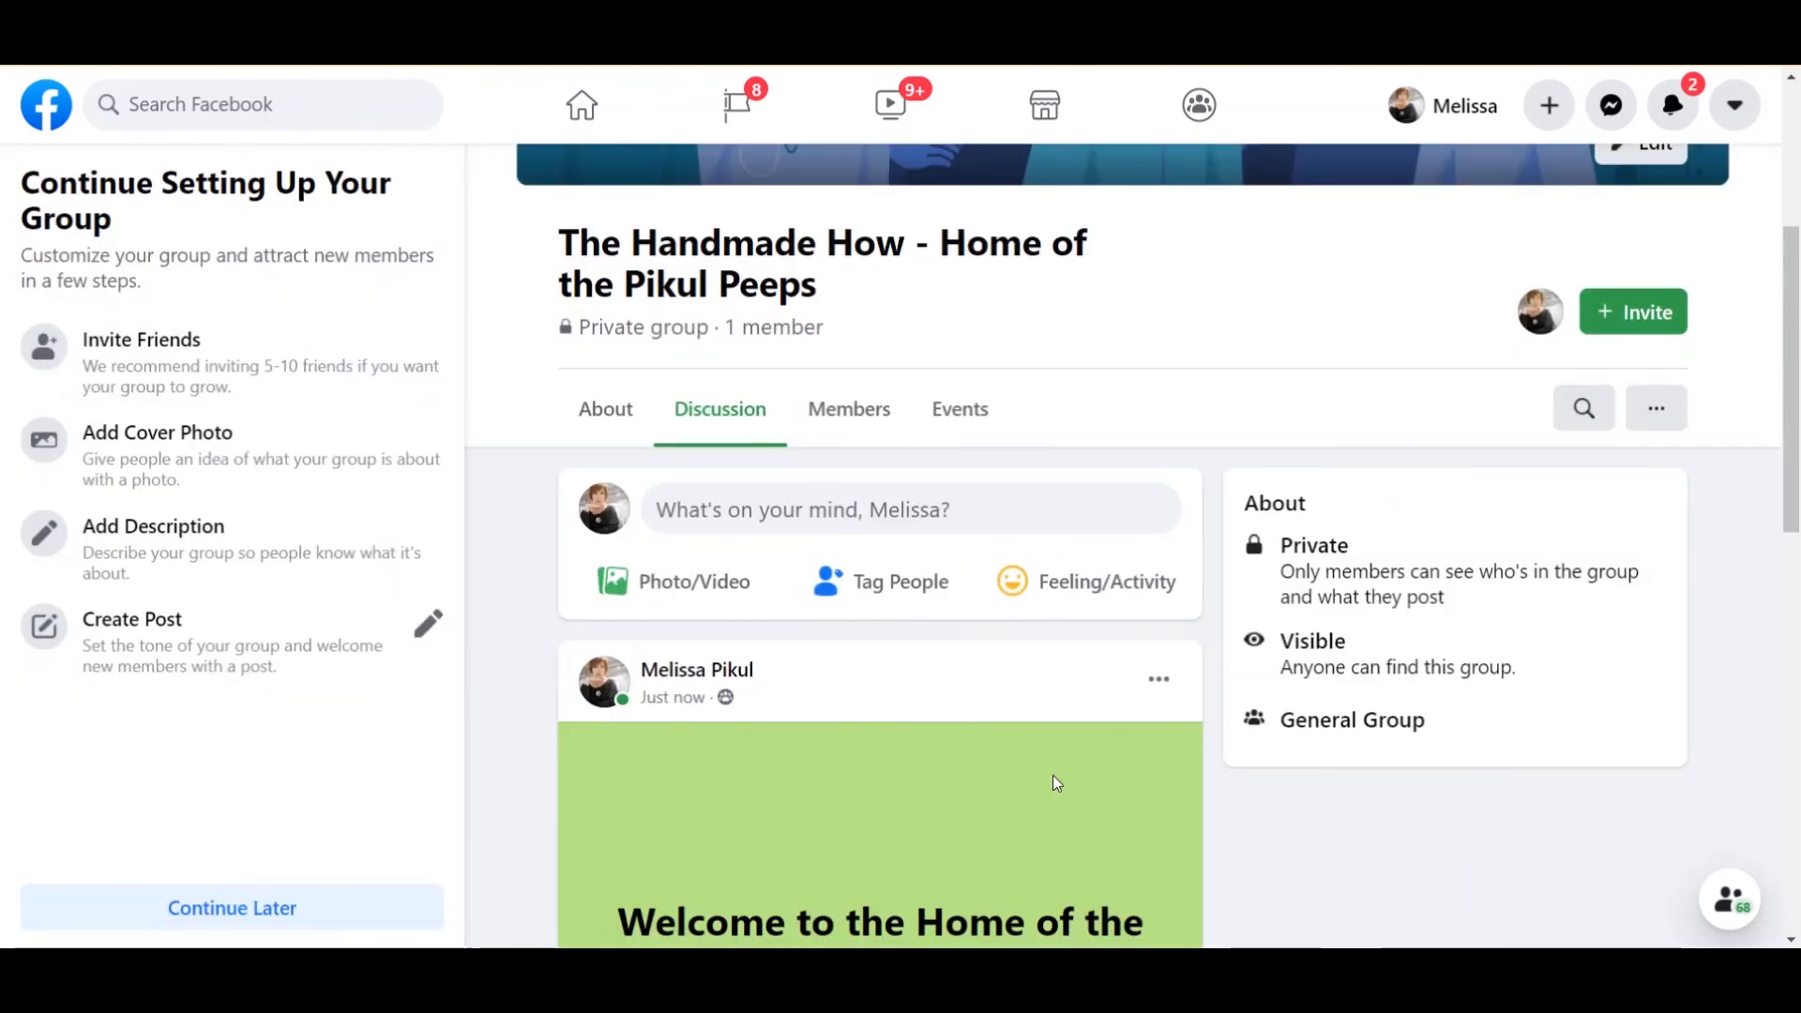
scroll(1052, 775, down, 6)
scroll(1057, 784, up, 6)
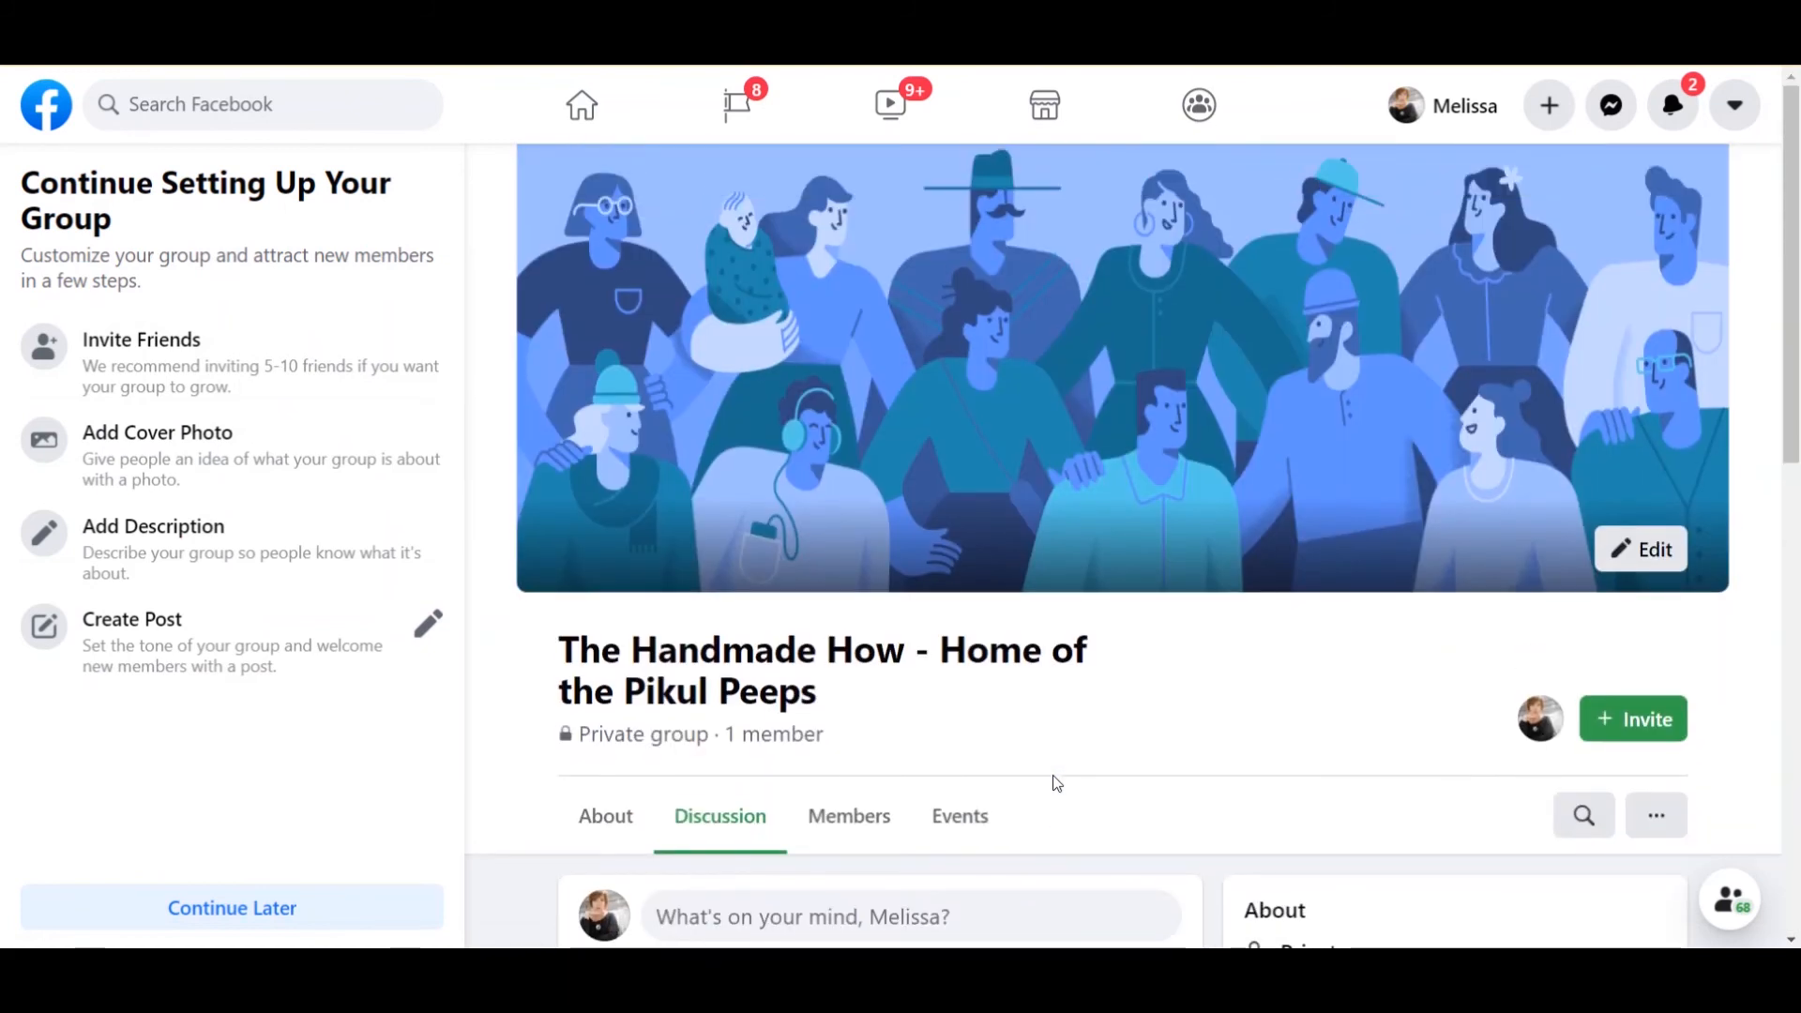